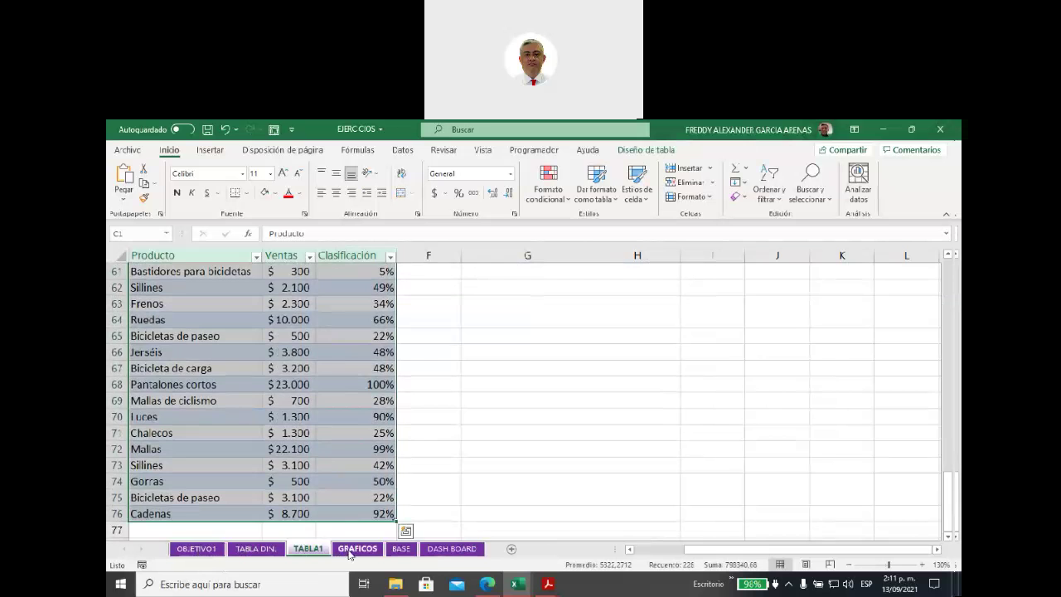
# Copy the full 2019 sales table, headers included, from B4:J253 on the BASE sheet.
pyautogui.click(401, 549)
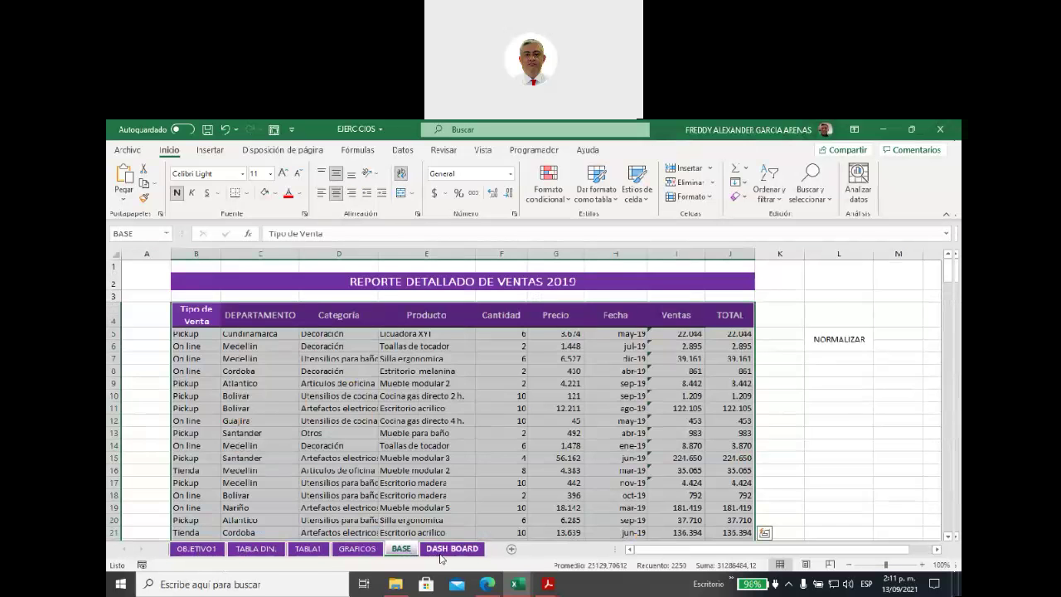
pyautogui.click(451, 548)
pyautogui.click(403, 551)
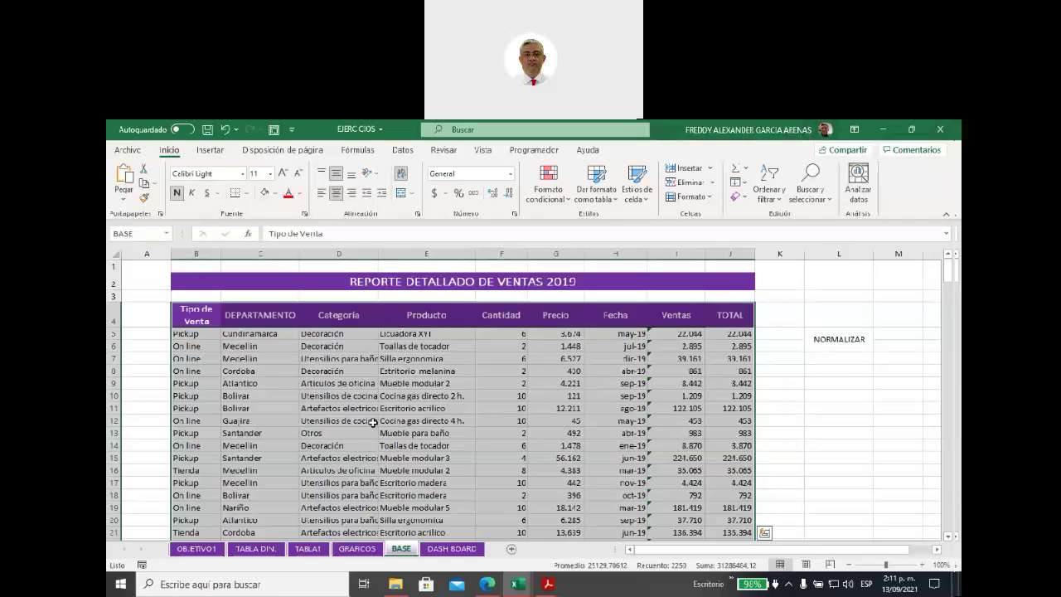
pyautogui.scroll(-1, 373, 422)
pyautogui.scroll(1, 374, 422)
pyautogui.moveTo(197, 315); pyautogui.dragTo(754, 504)
pyautogui.hotkey('ctrl', 'c')
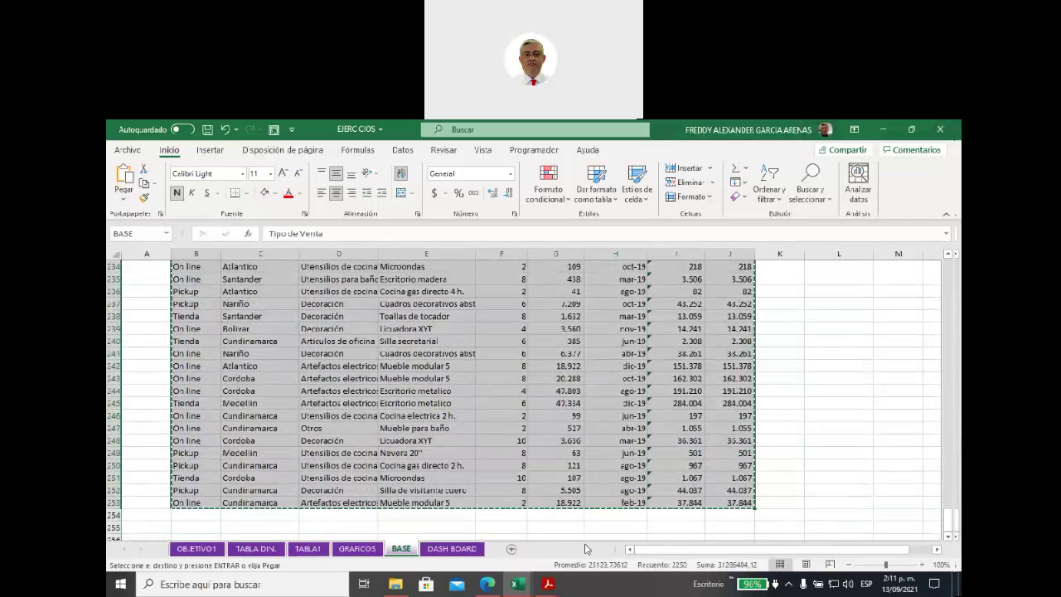
# Add a new worksheet and paste the copied sales table starting at cell A1.
pyautogui.click(511, 549)
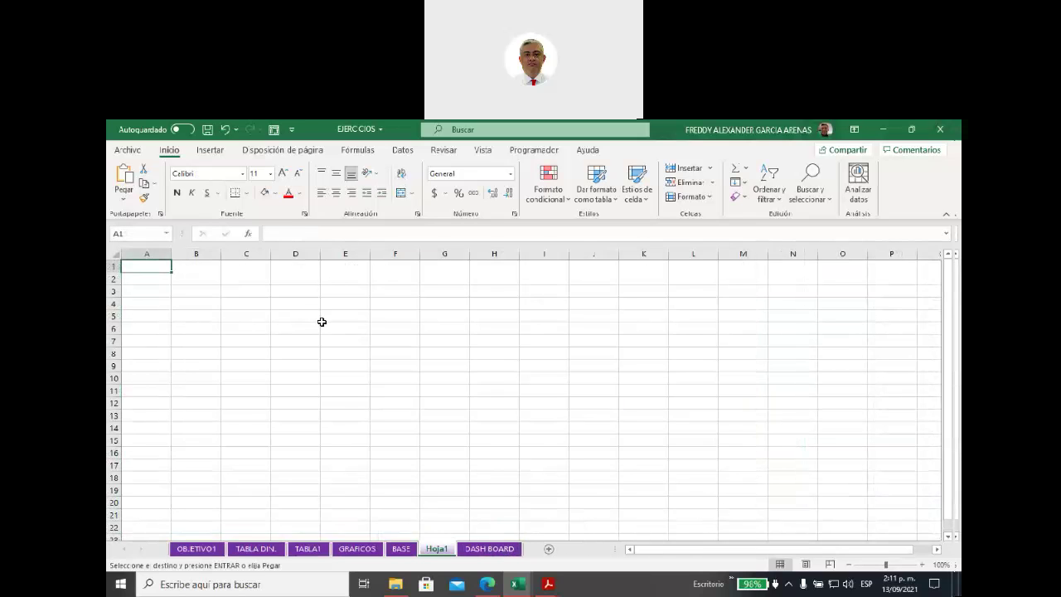
pyautogui.click(163, 279)
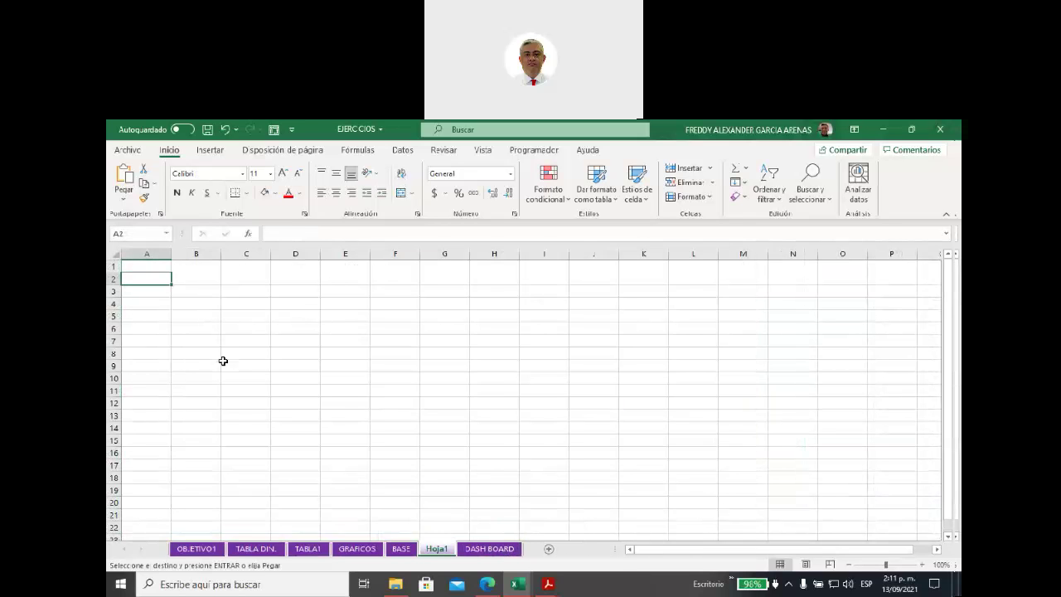
pyautogui.click(160, 267)
pyautogui.hotkey('ctrl', 'v')
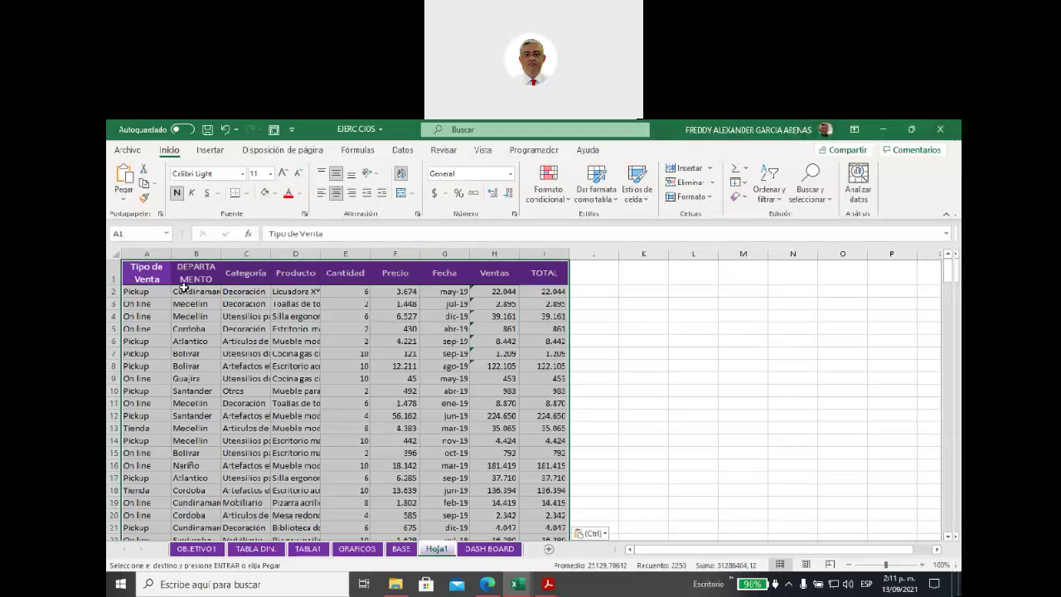
pyautogui.click(592, 353)
# Widen the pasted table's columns A through I so each header fits on one line.
pyautogui.moveTo(171, 253); pyautogui.dragTo(772, 255)
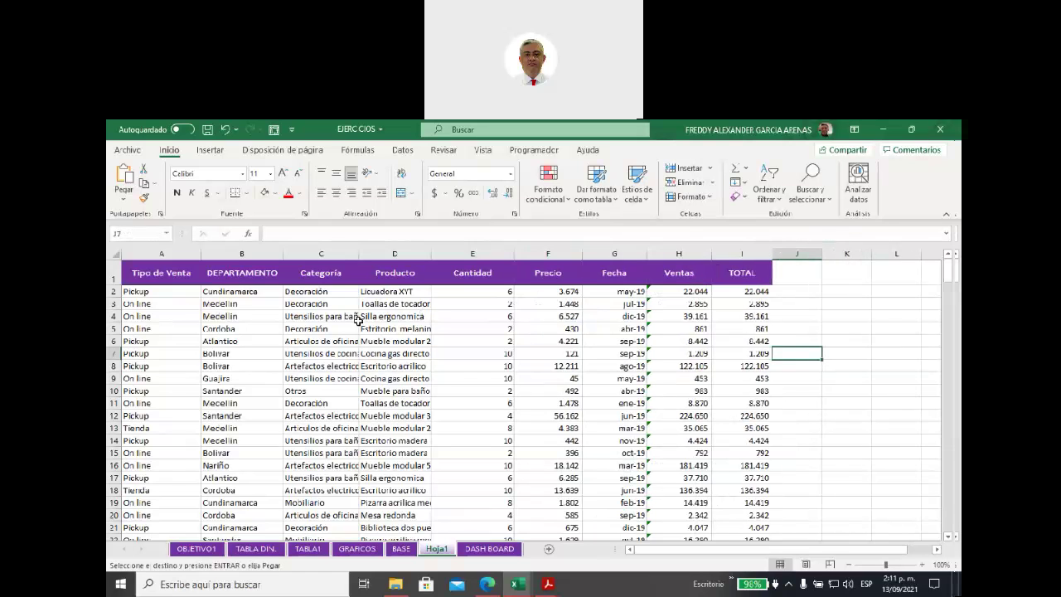
pyautogui.click(395, 253)
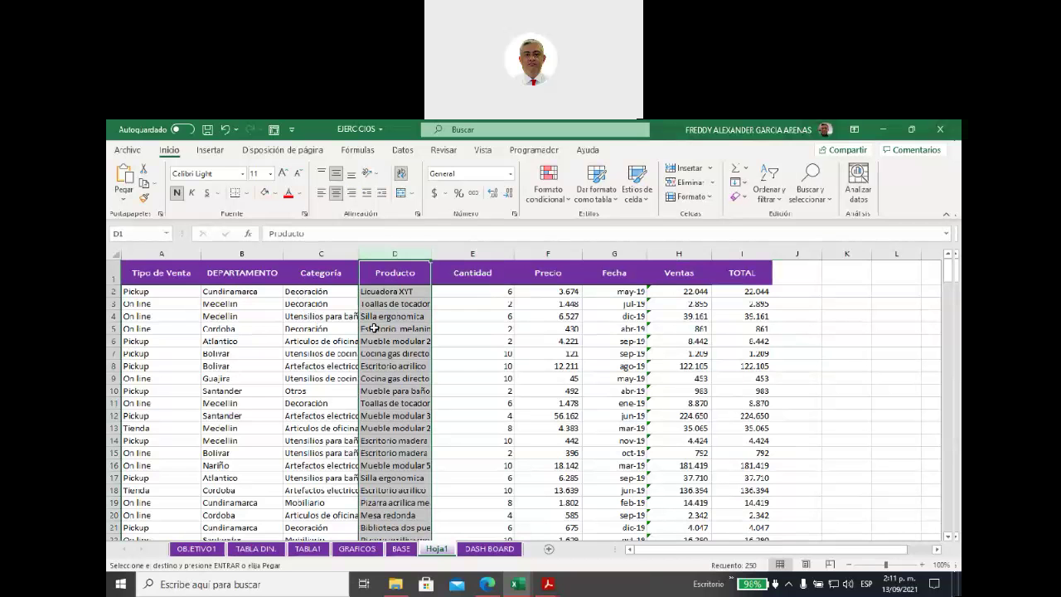
pyautogui.click(241, 252)
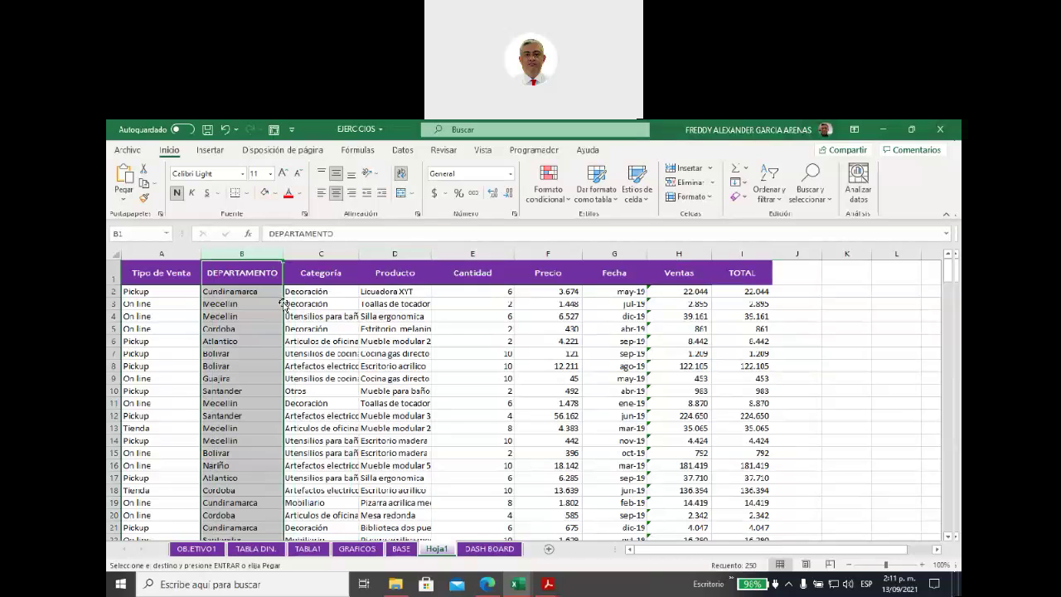
pyautogui.click(169, 254)
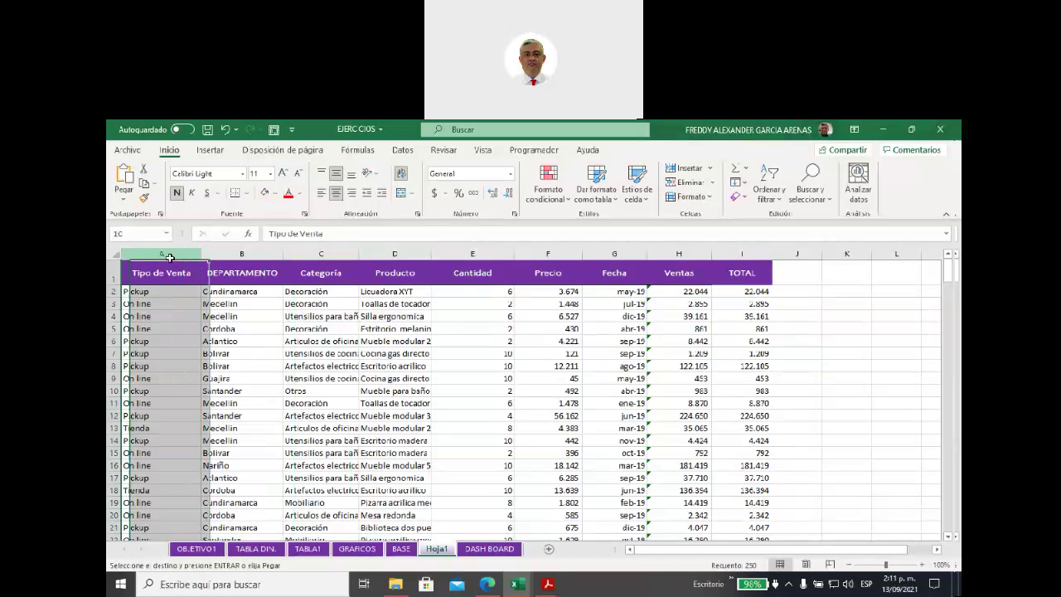
pyautogui.click(314, 255)
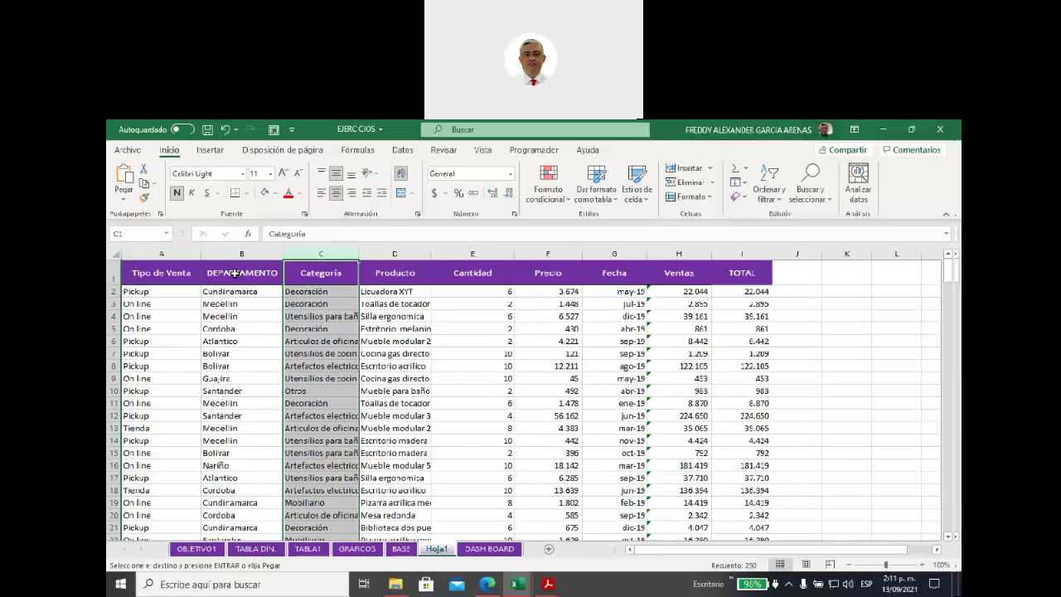
# AutoFit the pasted table's columns A and C through I to the width of their contents.
pyautogui.doubleClick(201, 254)
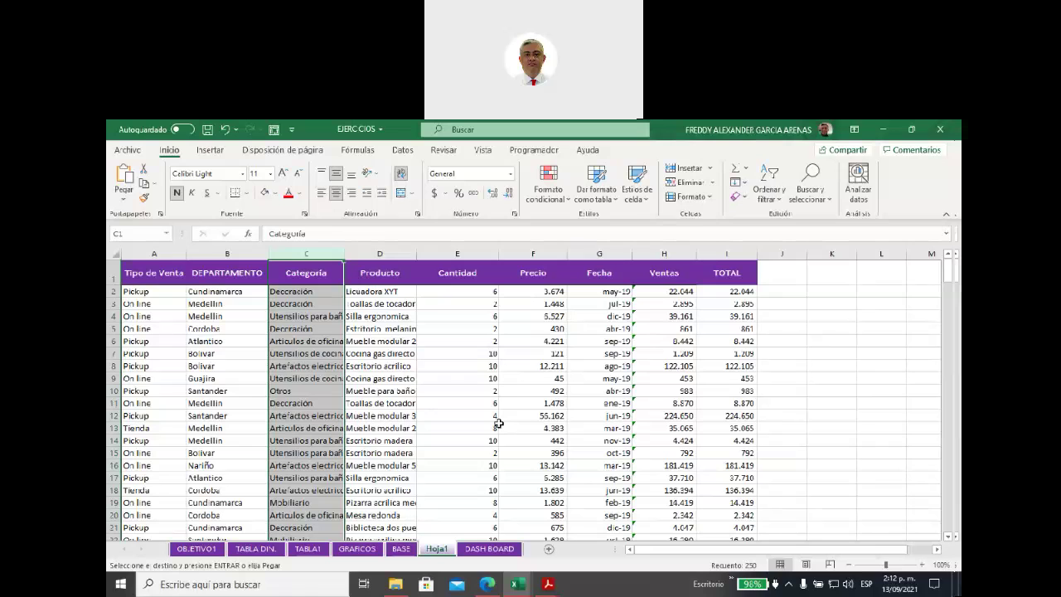
pyautogui.doubleClick(343, 254)
pyautogui.doubleClick(424, 254)
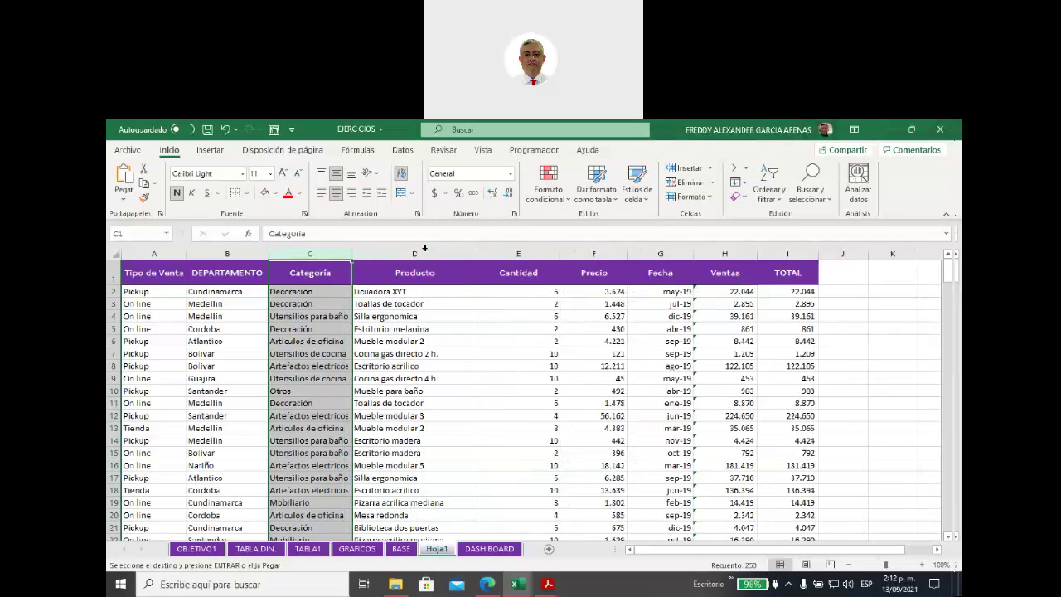
pyautogui.doubleClick(560, 254)
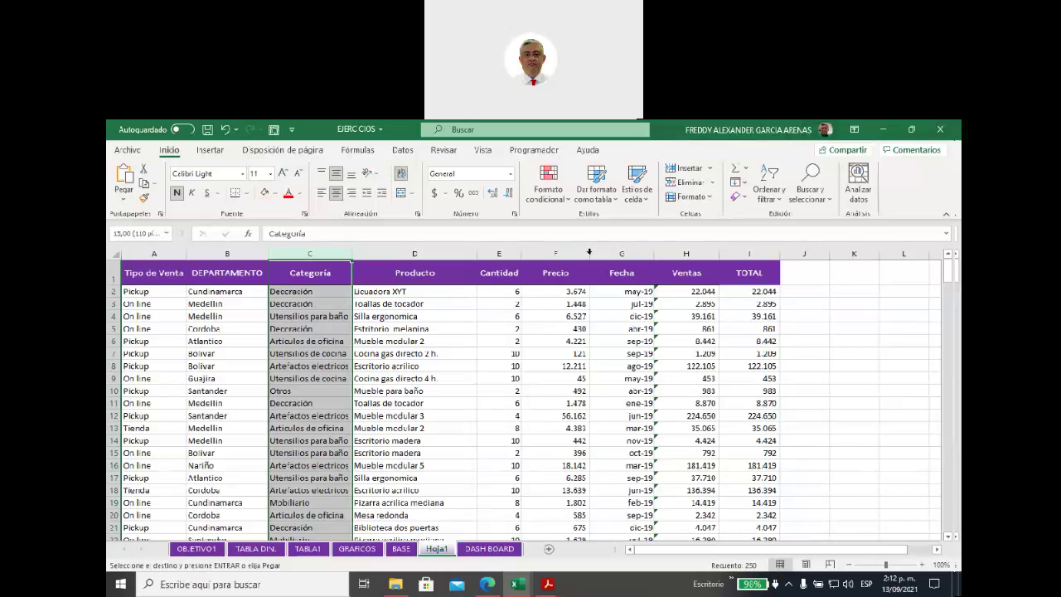
pyautogui.doubleClick(589, 254)
pyautogui.doubleClick(618, 253)
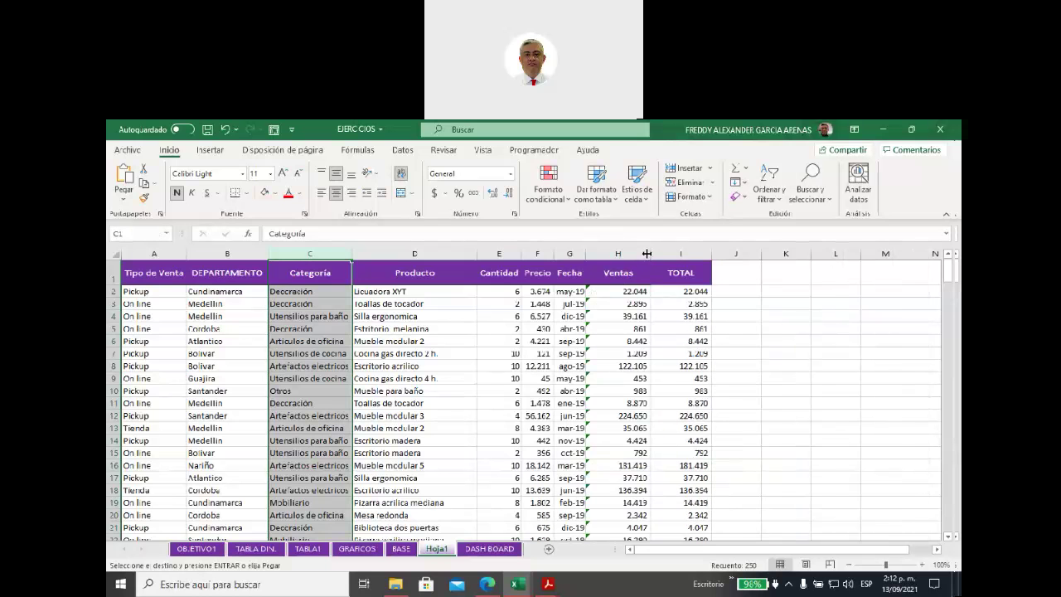
pyautogui.doubleClick(650, 253)
pyautogui.doubleClick(680, 254)
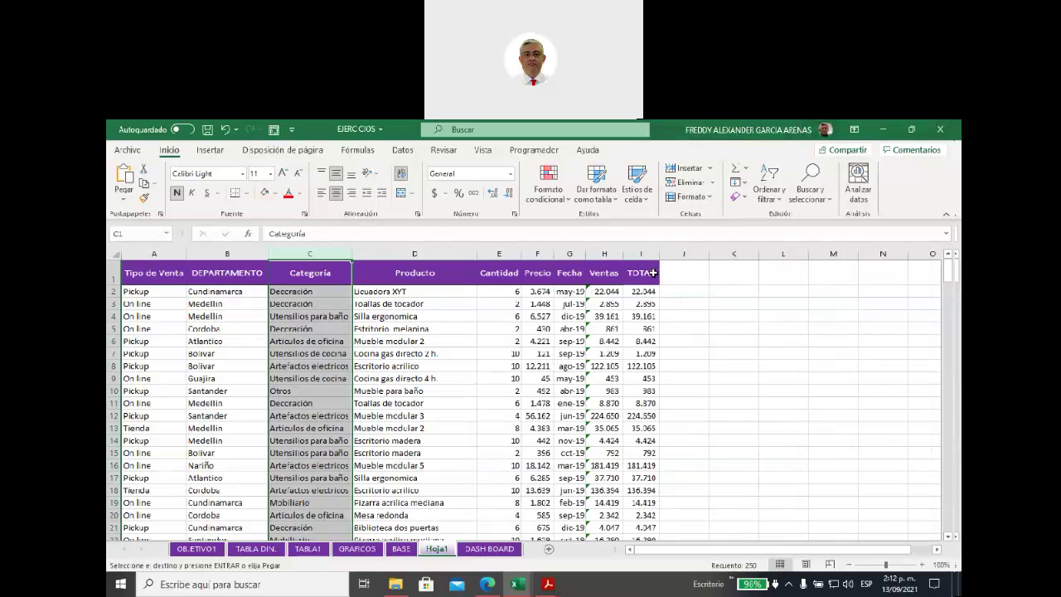
pyautogui.click(732, 388)
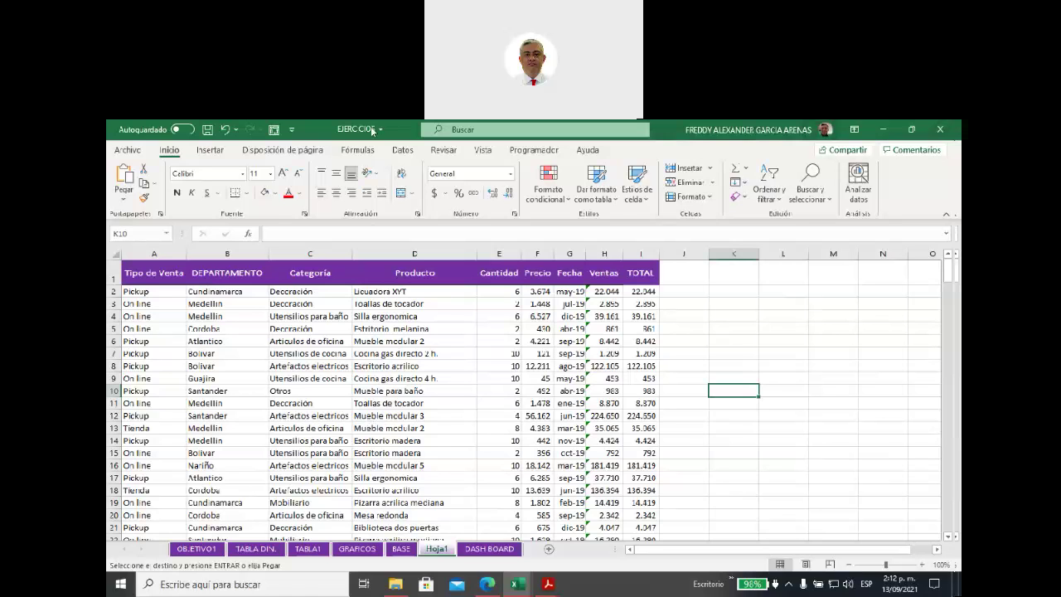
# Move sheet Hoja1 after DASH BOARD and convert its sales data $A$1:$I$250 into a table with headers.
pyautogui.moveTo(437, 550); pyautogui.dragTo(537, 535)
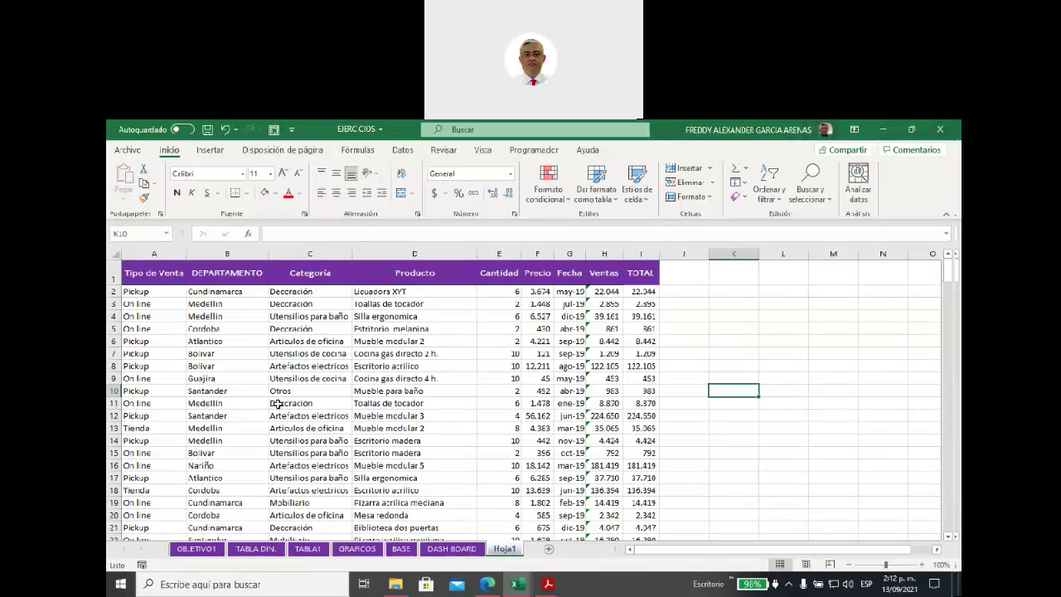
pyautogui.click(258, 341)
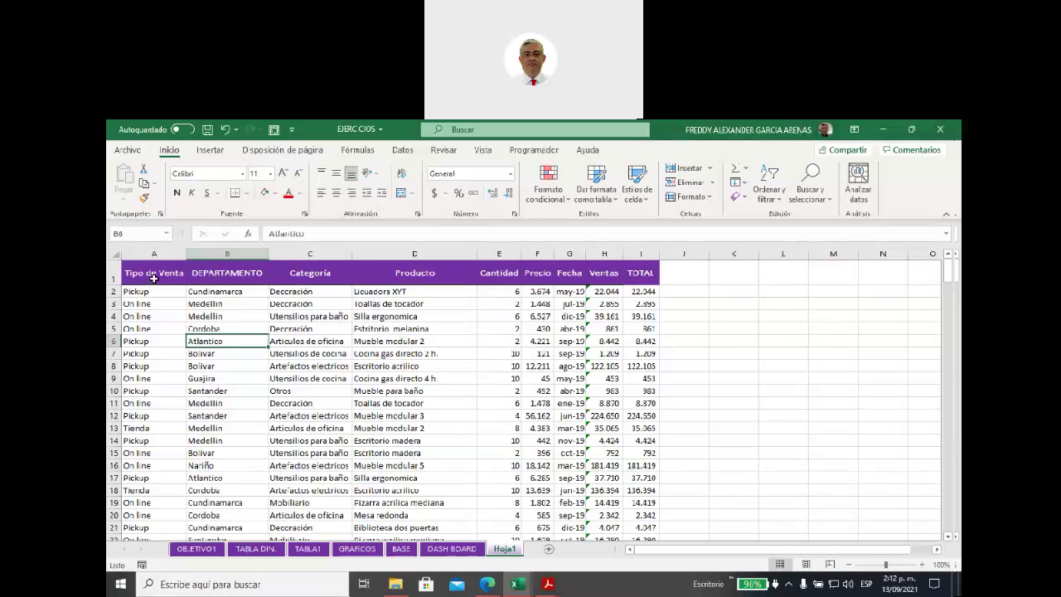
pyautogui.click(376, 316)
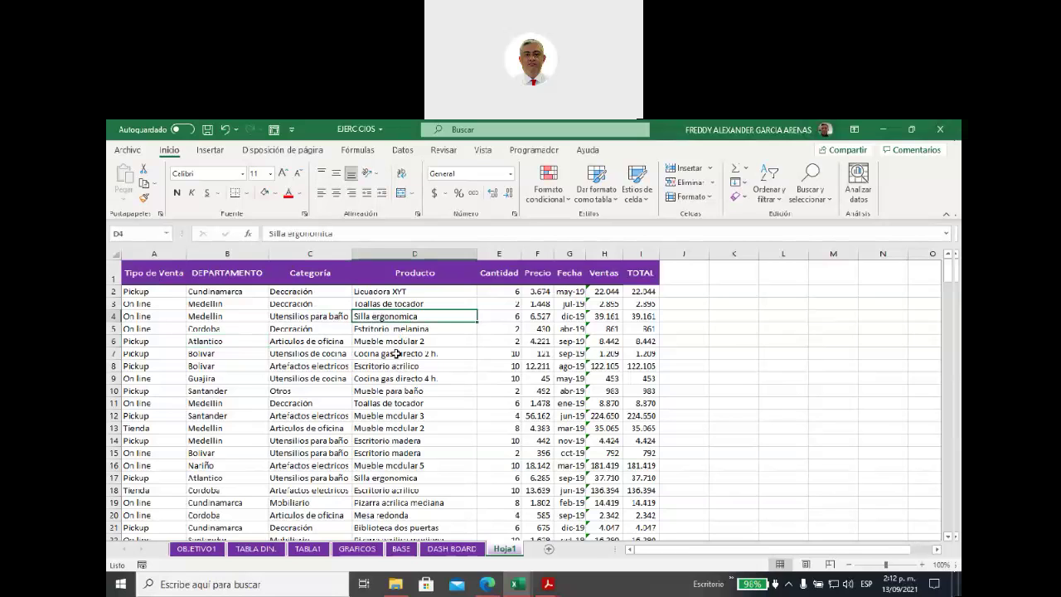
pyautogui.hotkey('ctrl', 't')
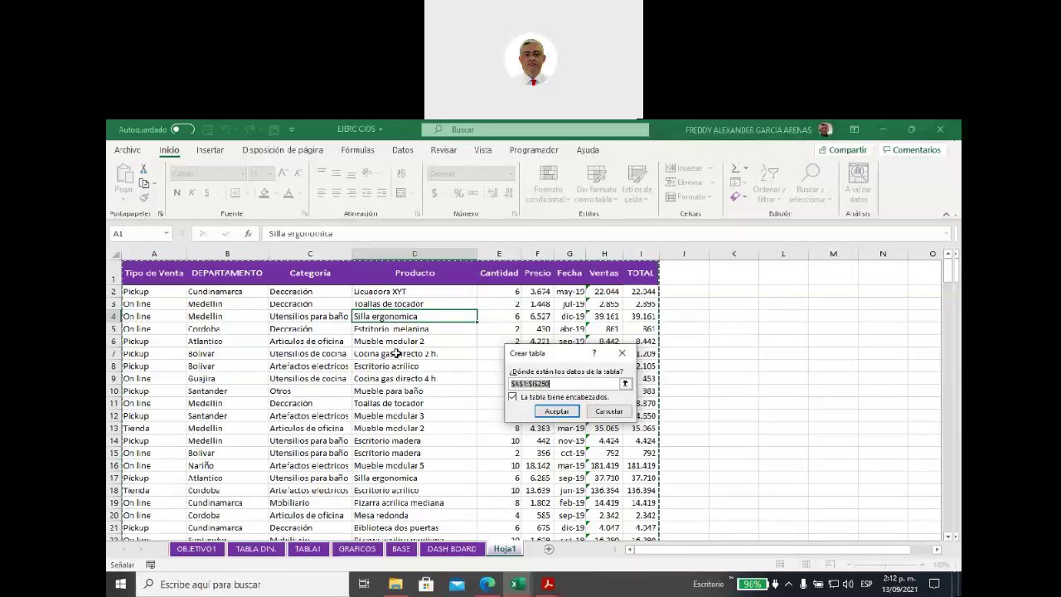
pyautogui.click(567, 414)
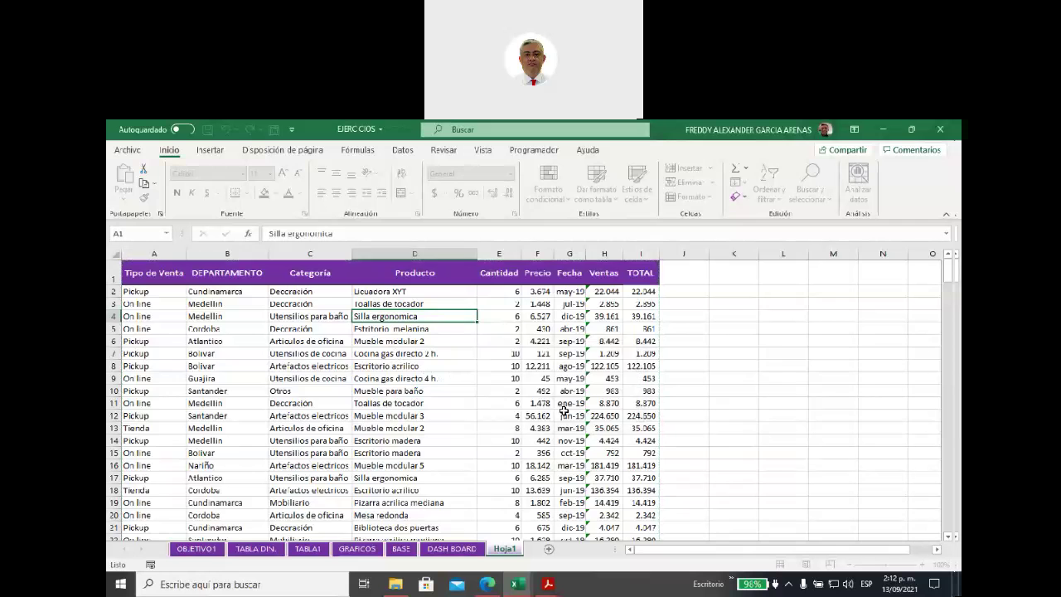
pyautogui.click(741, 367)
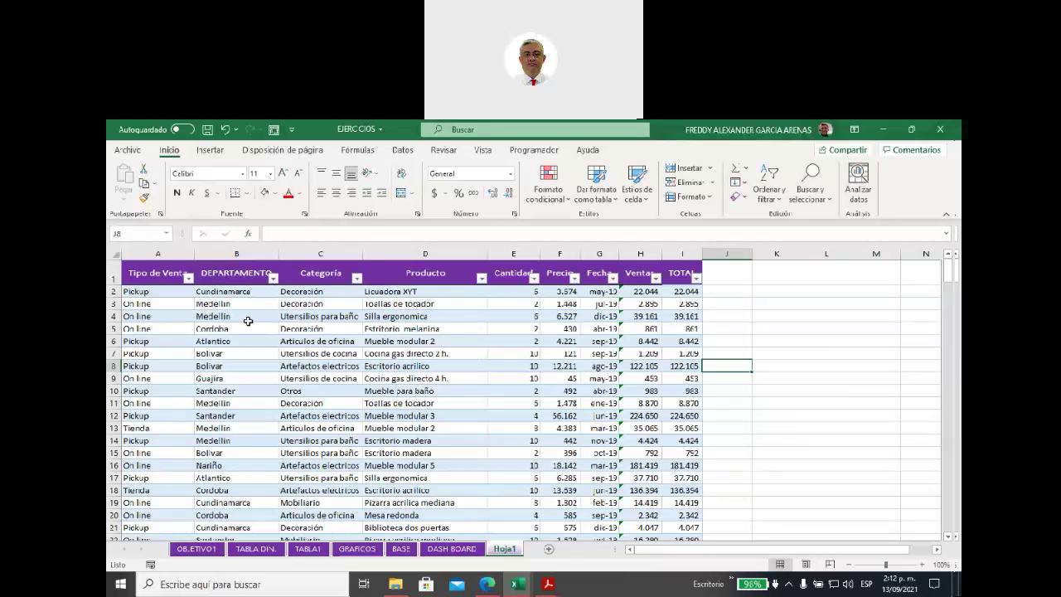
# Name the sales table on Hoja1 ventadeproductos.
pyautogui.click(321, 330)
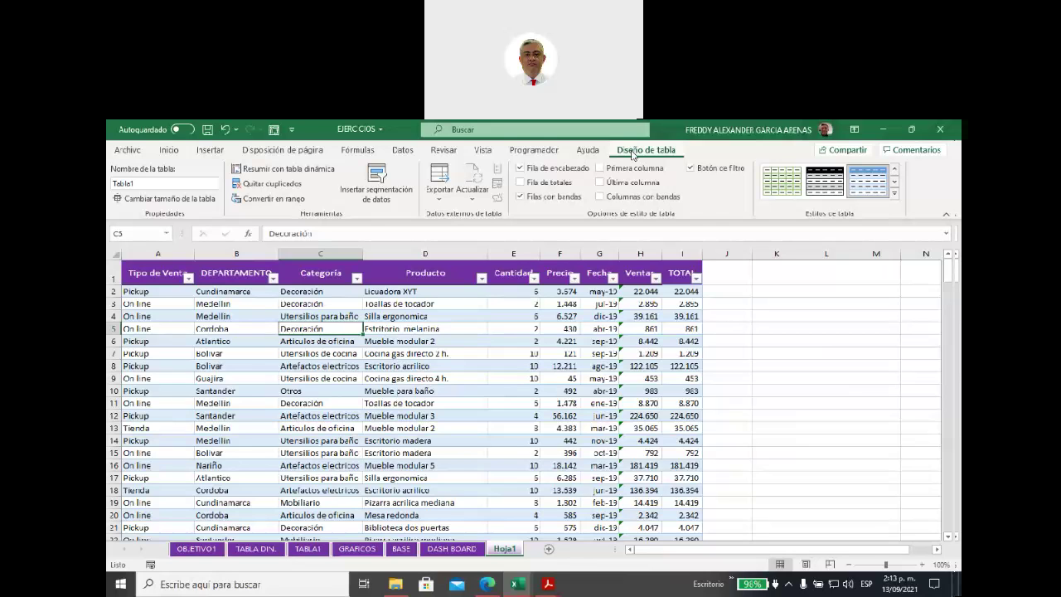
pyautogui.click(145, 184)
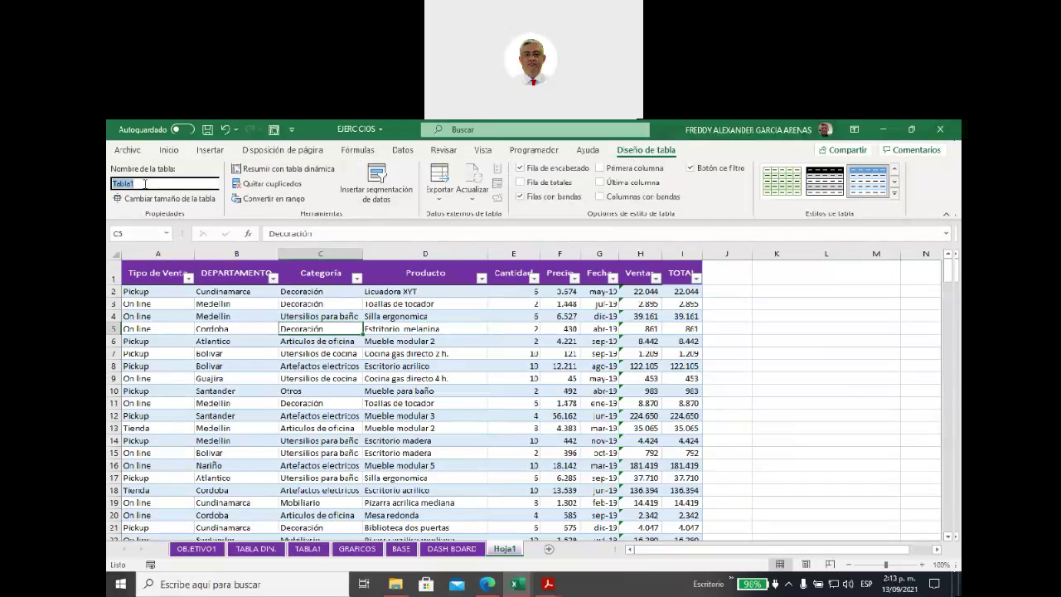
pyautogui.write('ventadeproductos')
pyautogui.press('Return')
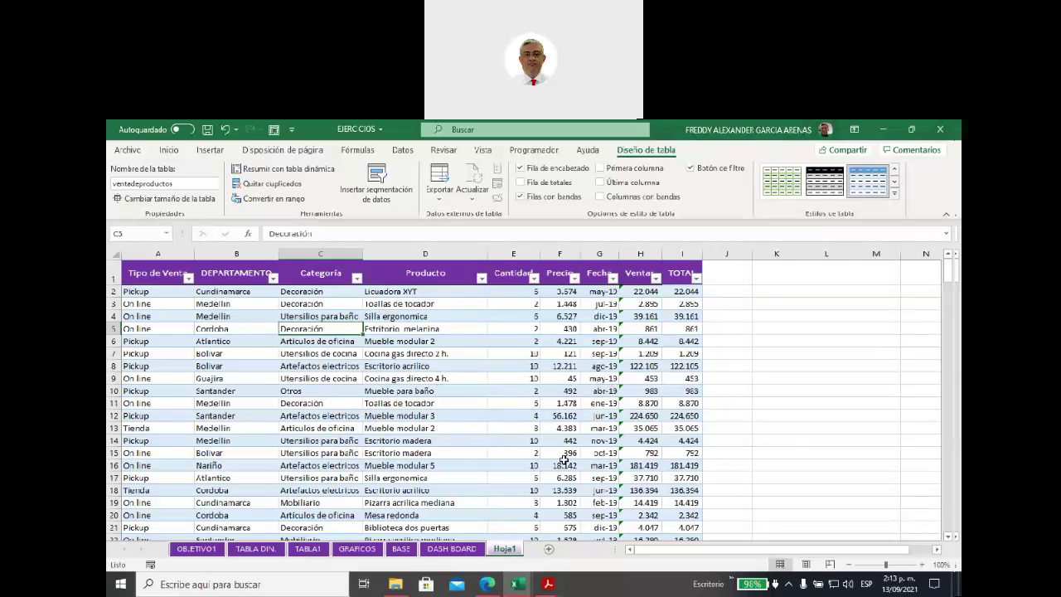
# Add another blank worksheet after Hoja1 and select its cell B3.
pyautogui.click(551, 553)
pyautogui.click(197, 292)
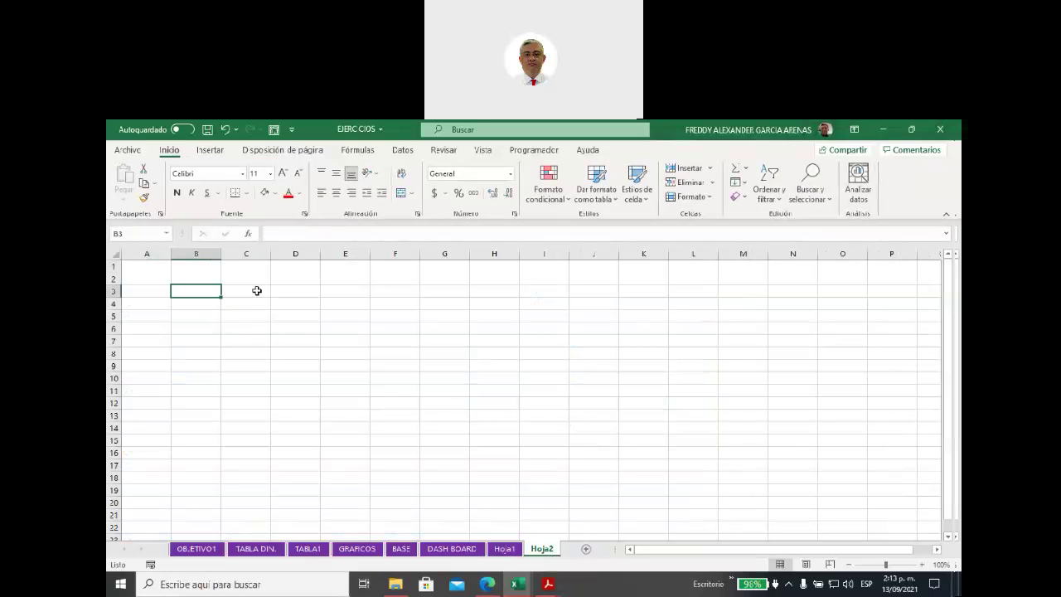
pyautogui.click(211, 151)
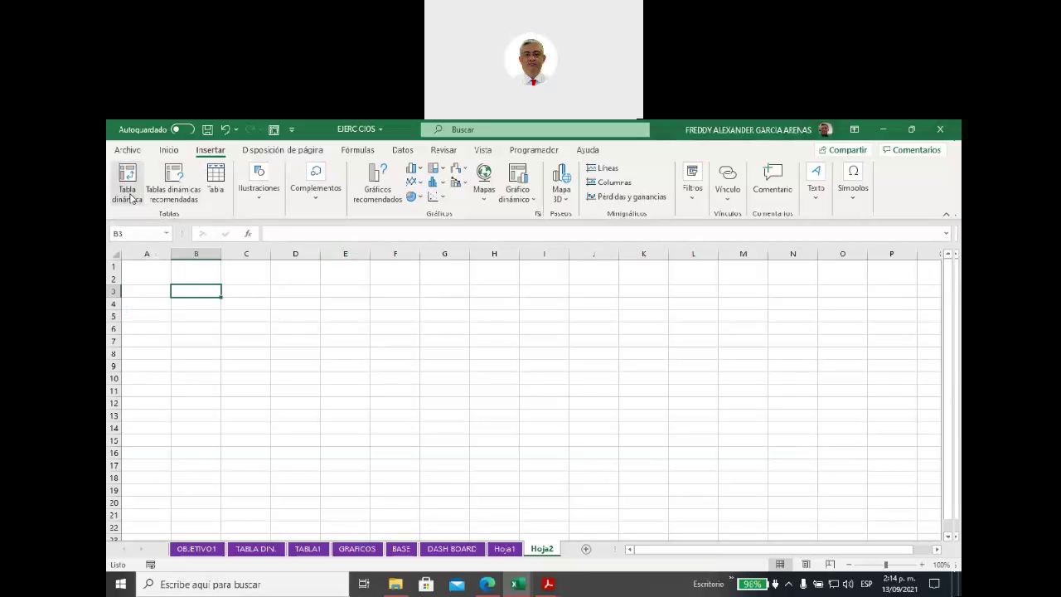
pyautogui.click(129, 195)
pyautogui.moveTo(534, 270); pyautogui.dragTo(490, 286)
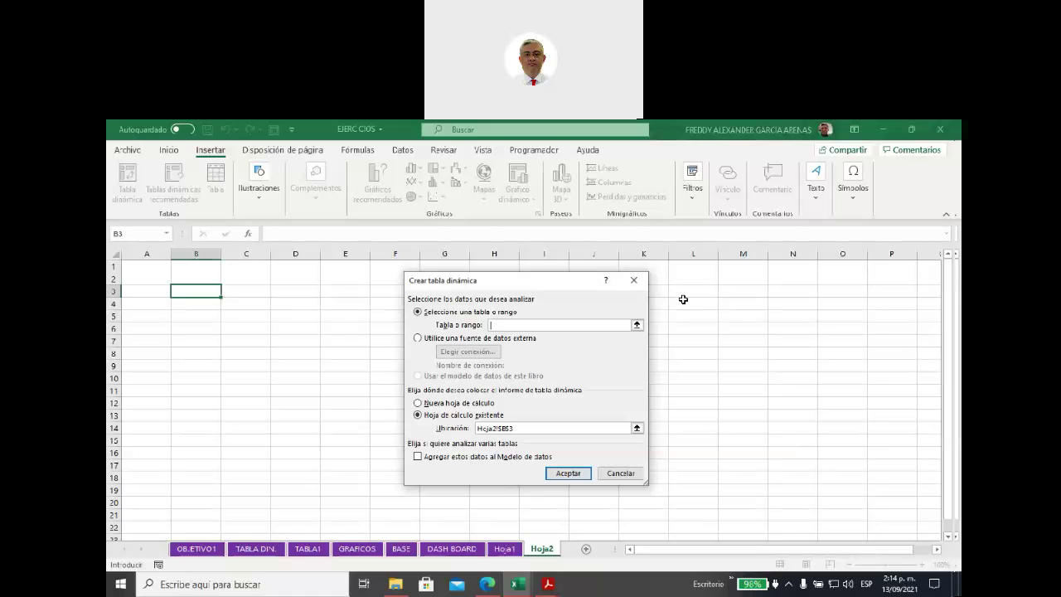
pyautogui.press('F3')
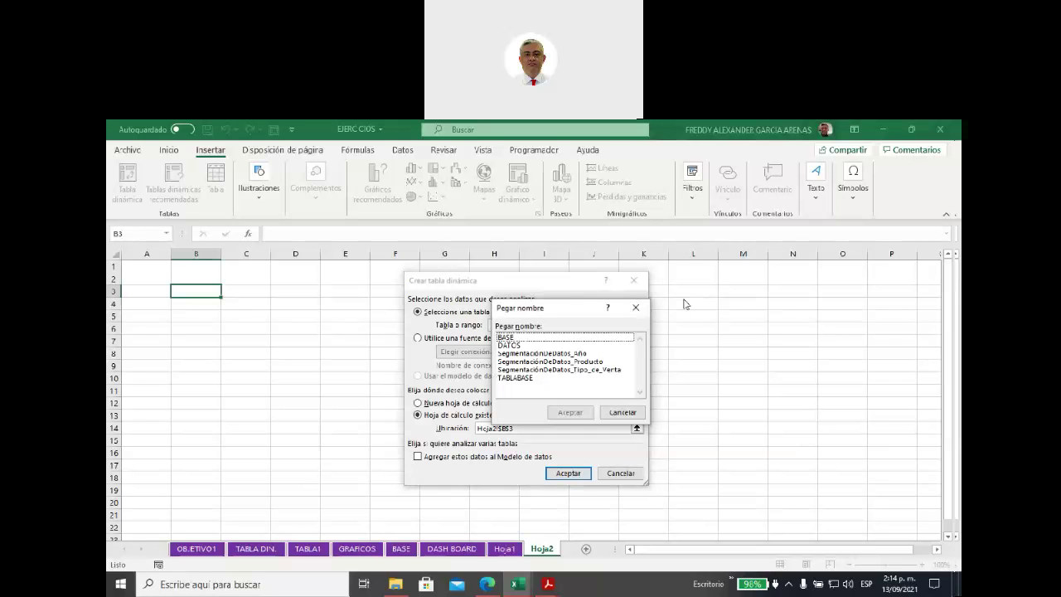
pyautogui.moveTo(565, 308); pyautogui.dragTo(682, 300)
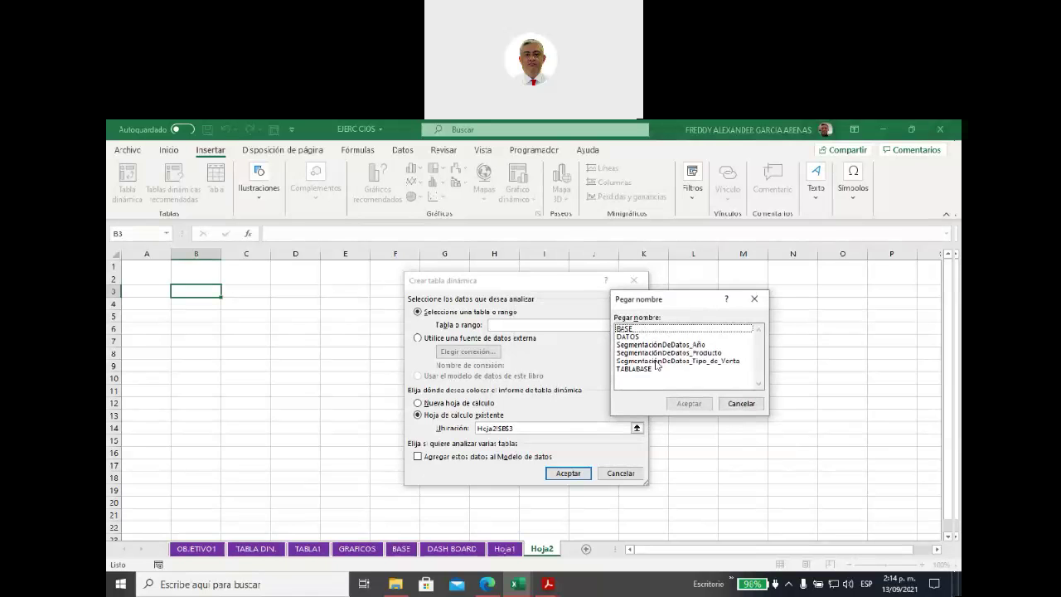
pyautogui.click(740, 404)
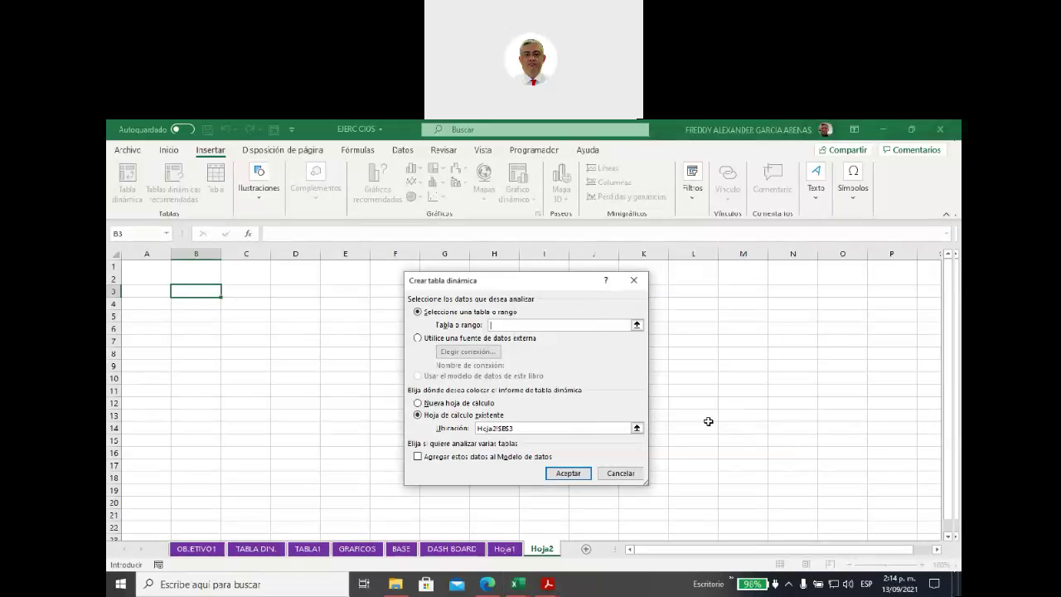
pyautogui.click(620, 473)
# Copy the table name ventadeproductos from the sales table on Hoja1.
pyautogui.click(501, 550)
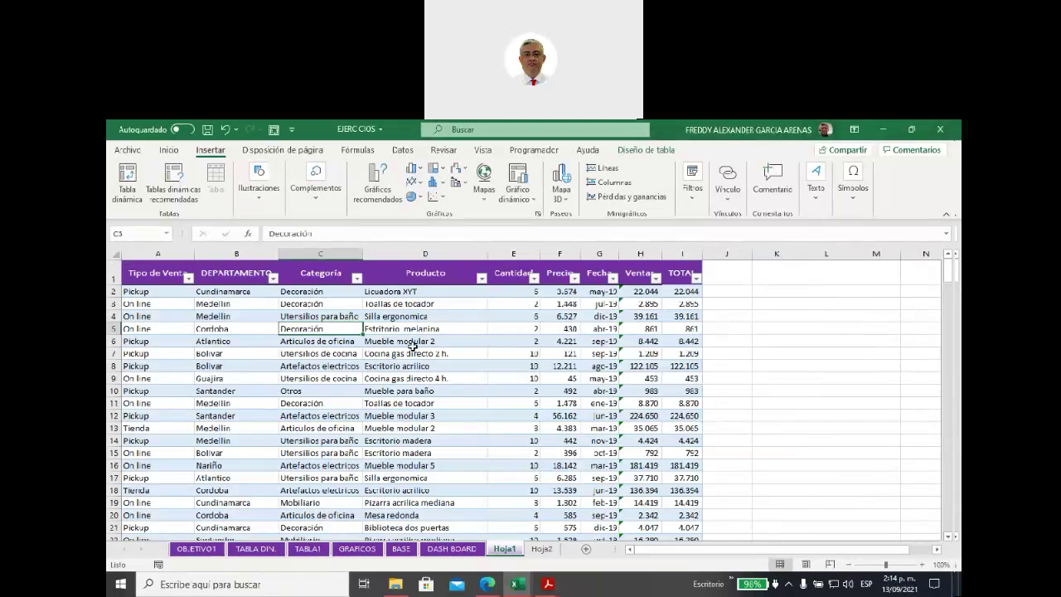
pyautogui.click(403, 329)
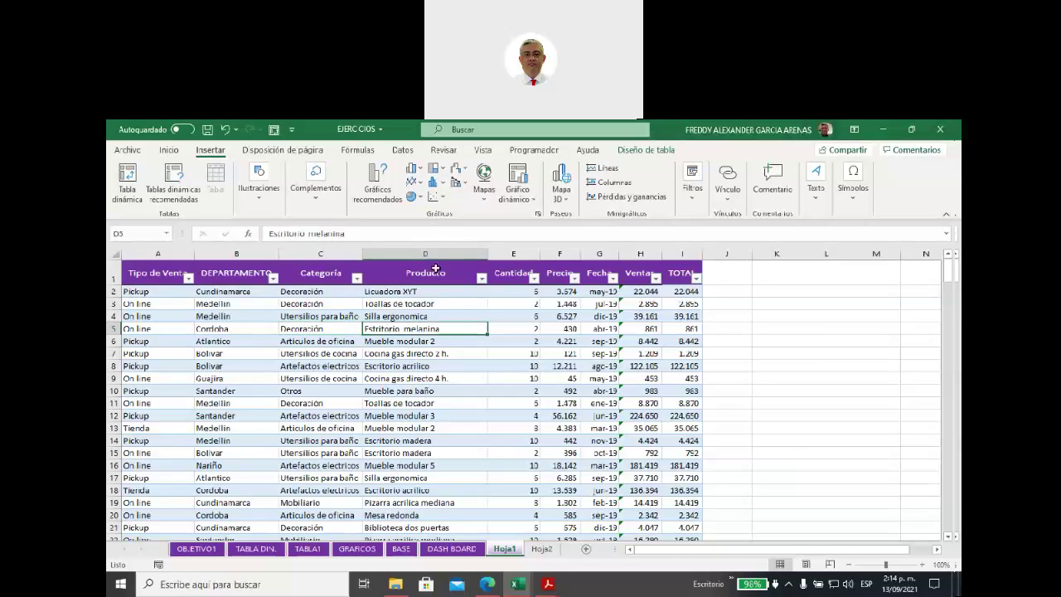
pyautogui.click(634, 152)
pyautogui.click(189, 181)
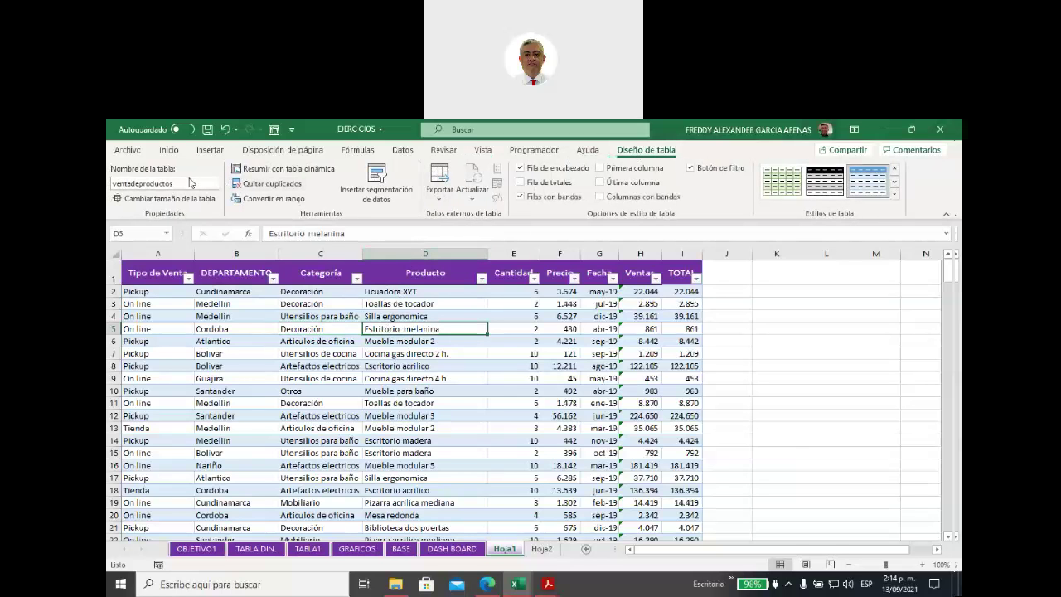
pyautogui.doubleClick(189, 181)
pyautogui.hotkey('ctrl', 'c')
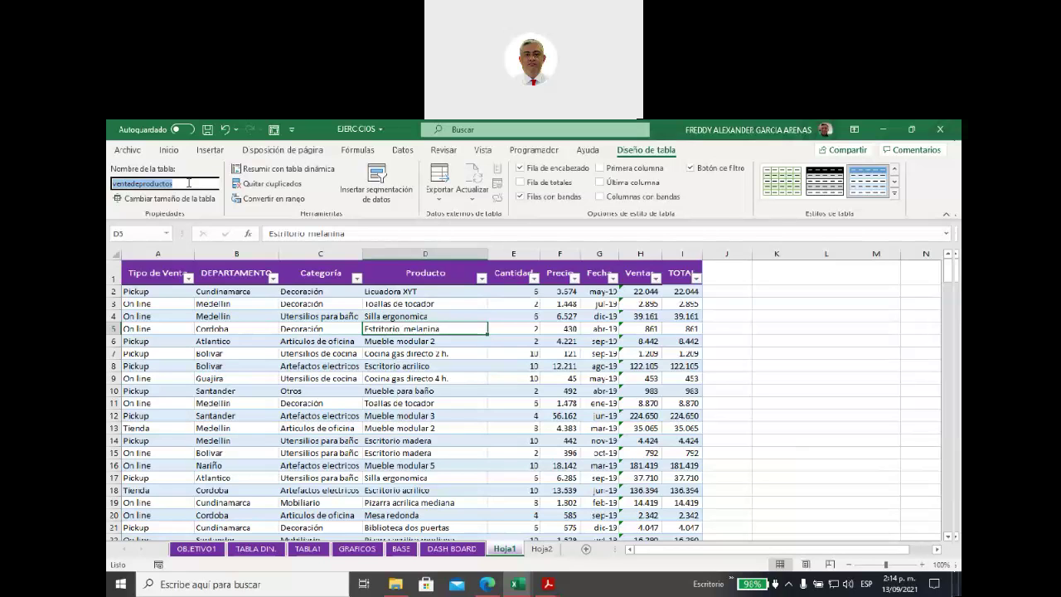
# Start a new pivot table on Hoja2 and paste ventadeproductos as its source table.
pyautogui.click(543, 552)
pyautogui.click(377, 314)
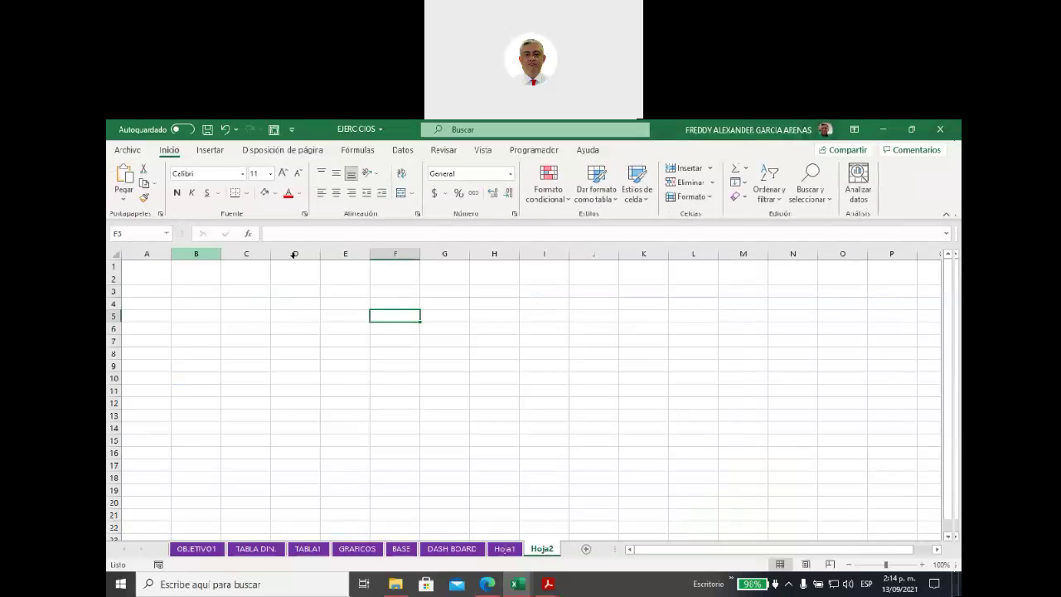
pyautogui.click(211, 150)
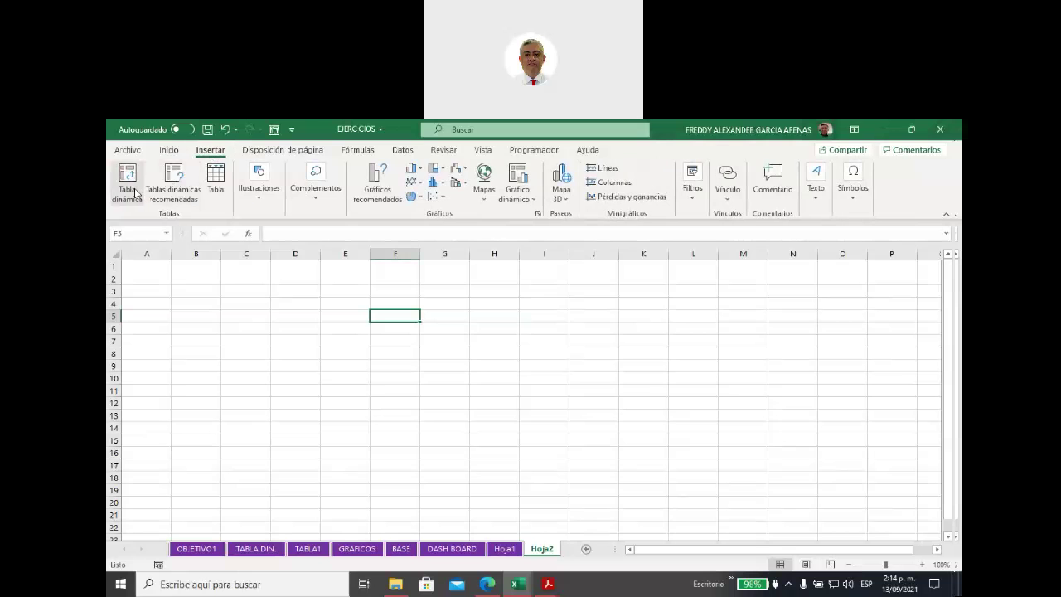
pyautogui.click(127, 182)
pyautogui.hotkey('ctrl', 'v')
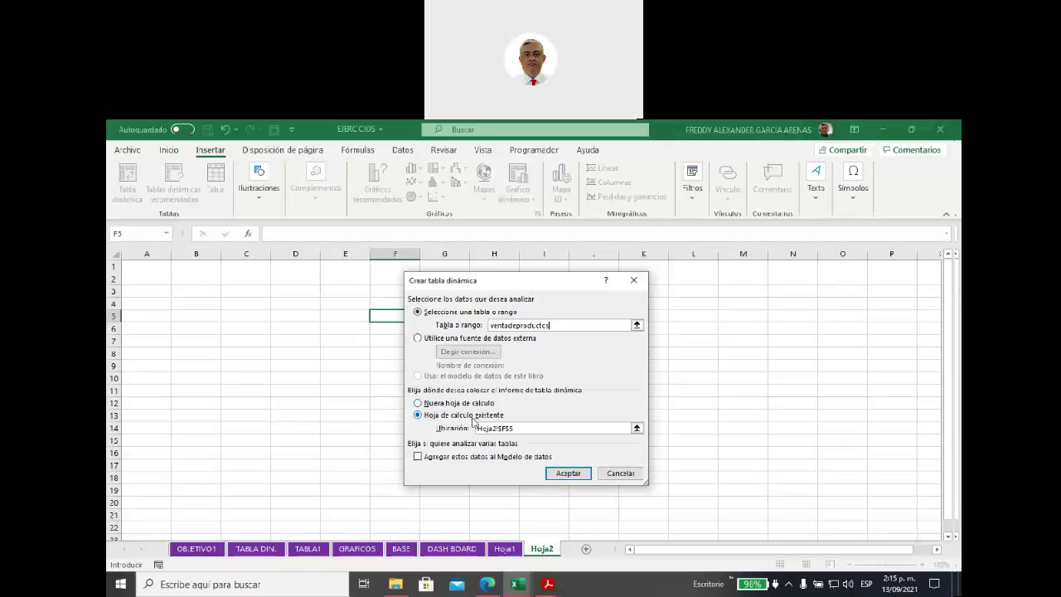
pyautogui.click(199, 283)
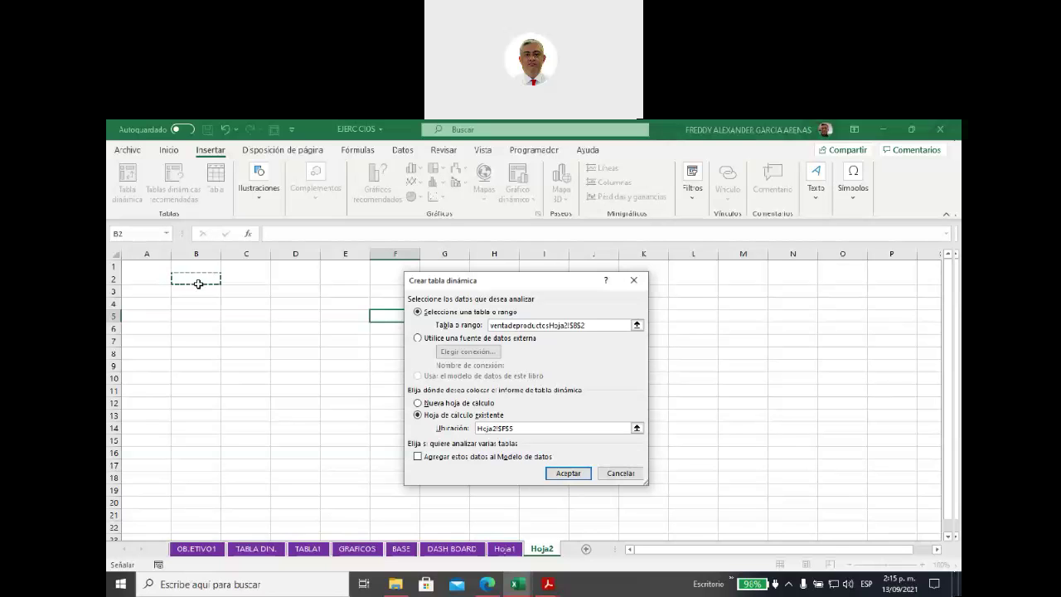
pyautogui.press('BackSpace')
pyautogui.press('BackSpace')
pyautogui.press('BackSpace')
pyautogui.press('BackSpace')
pyautogui.press('BackSpace')
pyautogui.press('BackSpace')
pyautogui.press('BackSpace')
pyautogui.press('BackSpace')
pyautogui.press('BackSpace')
# Set the pivot table's location to cell B3 of Hoja2 and create it.
pyautogui.click(520, 428)
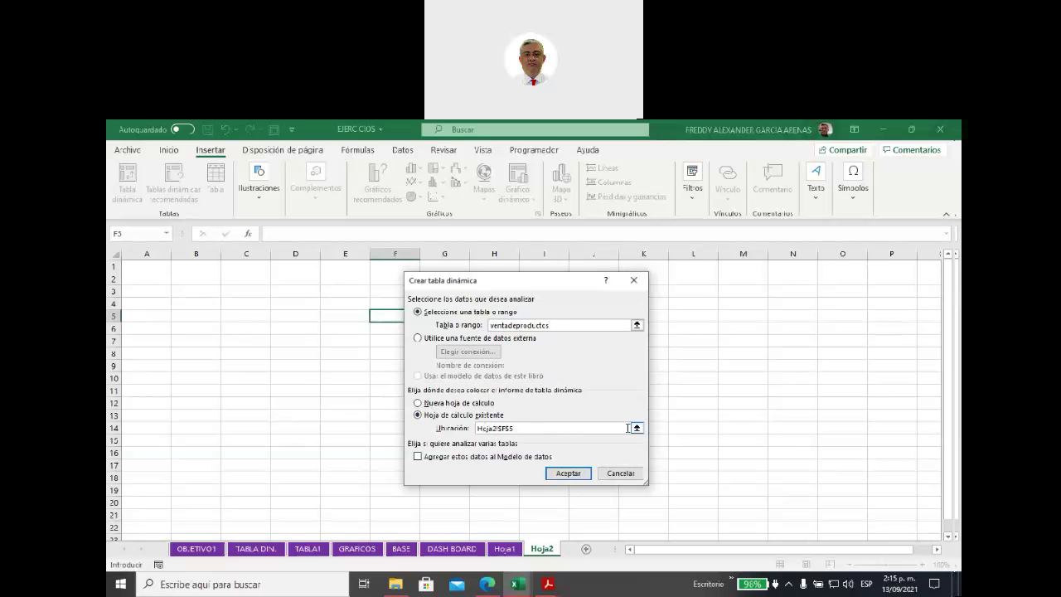
pyautogui.doubleClick(551, 428)
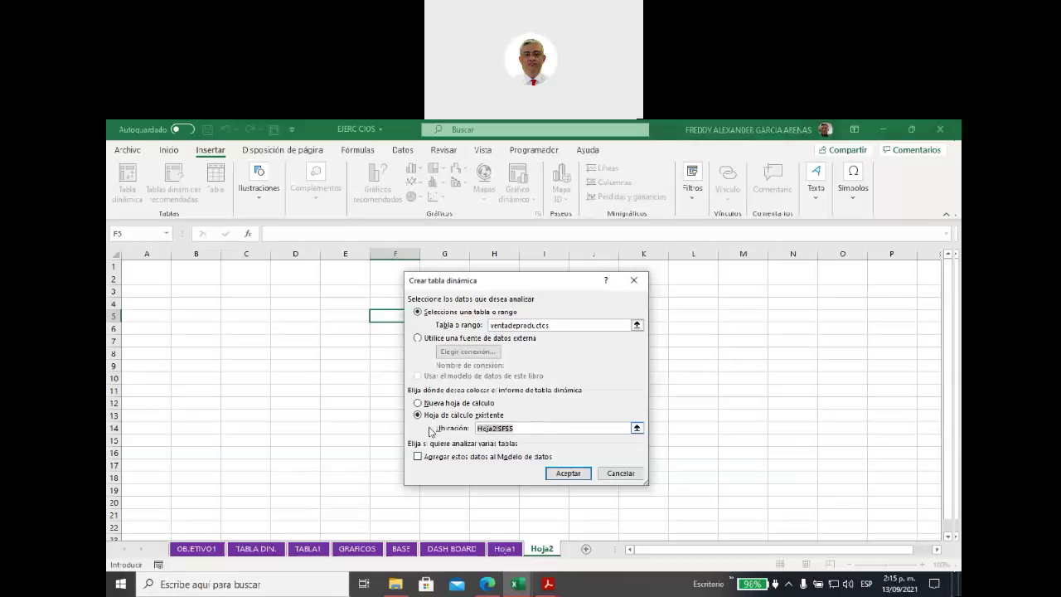
pyautogui.click(194, 291)
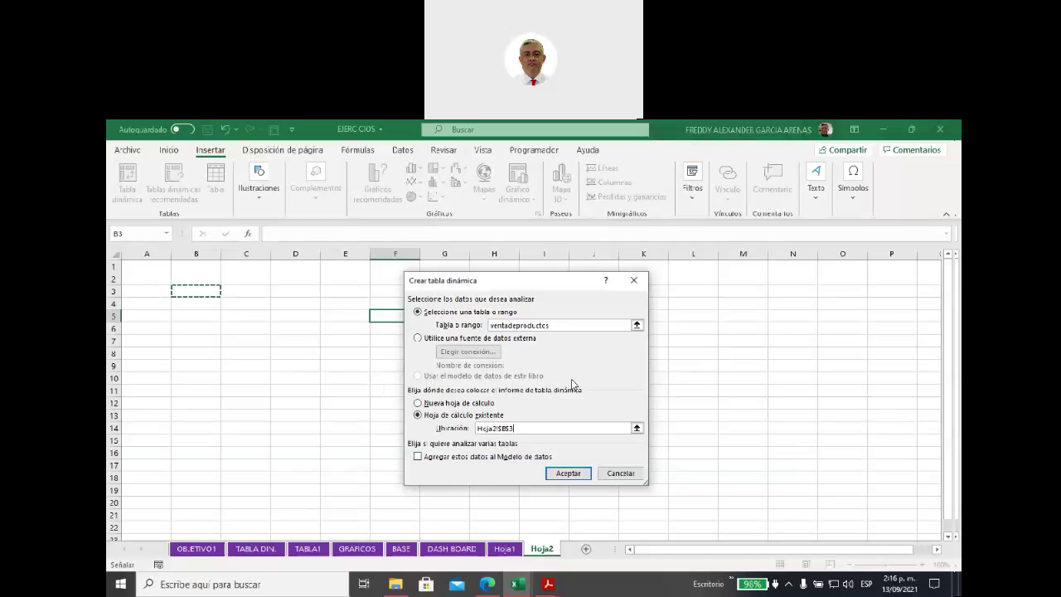
pyautogui.click(567, 473)
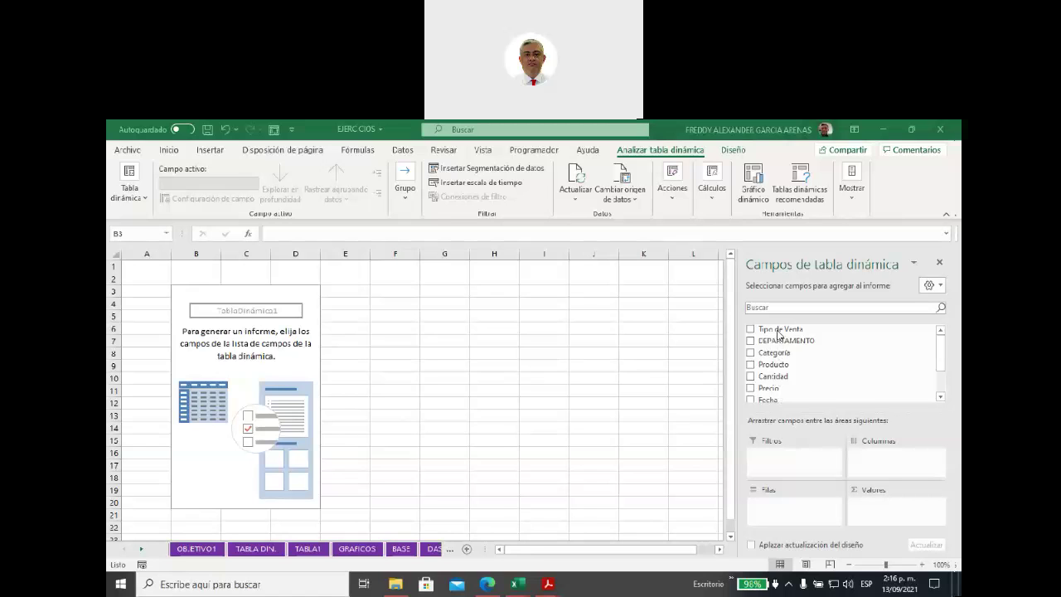
# Examine the pivot table's field list and compare it with the header row of the sales table on Hoja1.
pyautogui.scroll(-1, 779, 335)
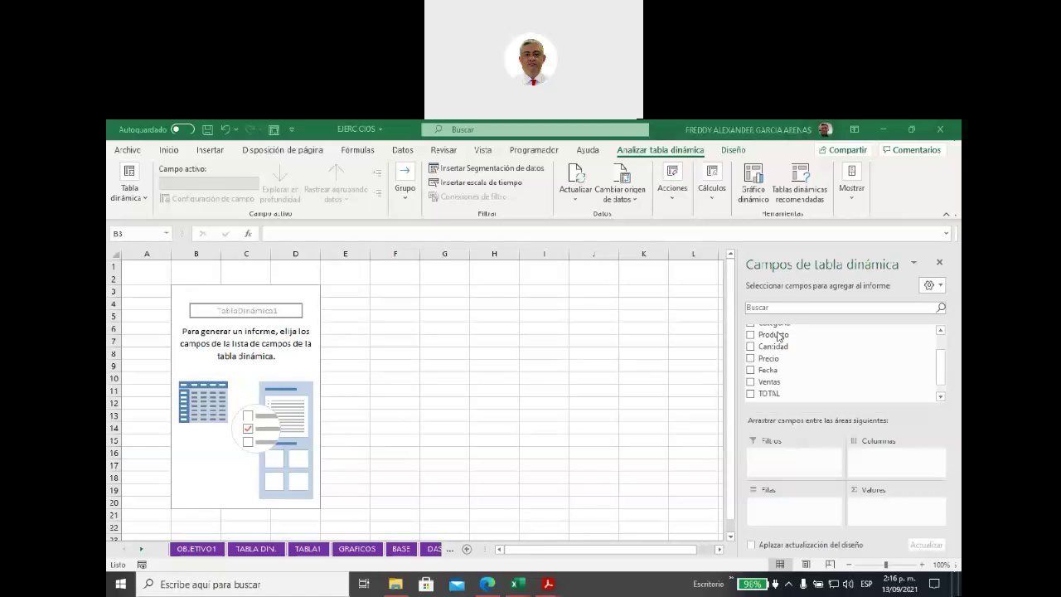
pyautogui.scroll(1, 779, 335)
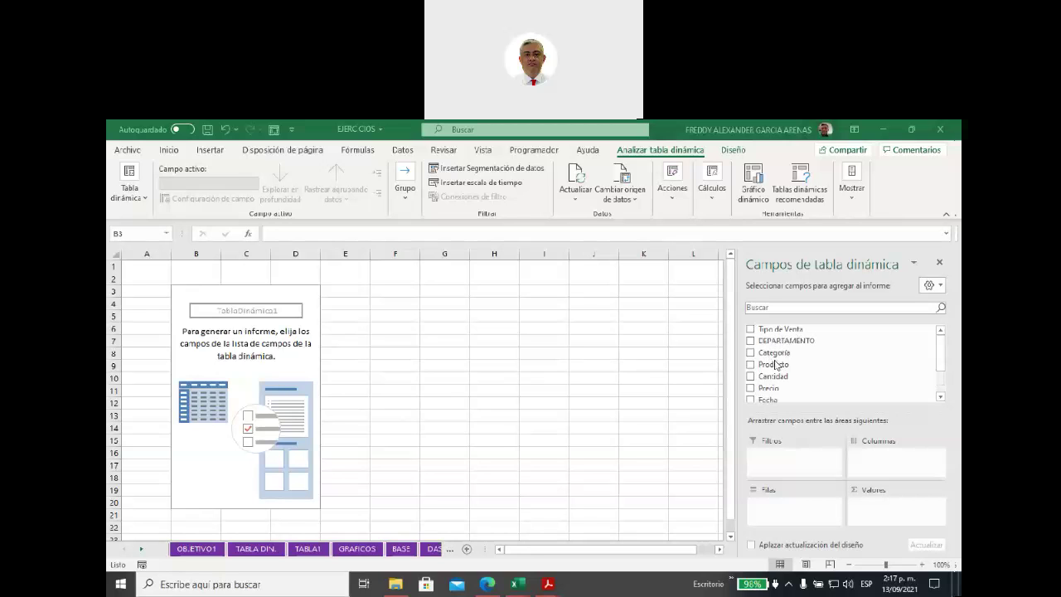
pyautogui.scroll(-1, 774, 379)
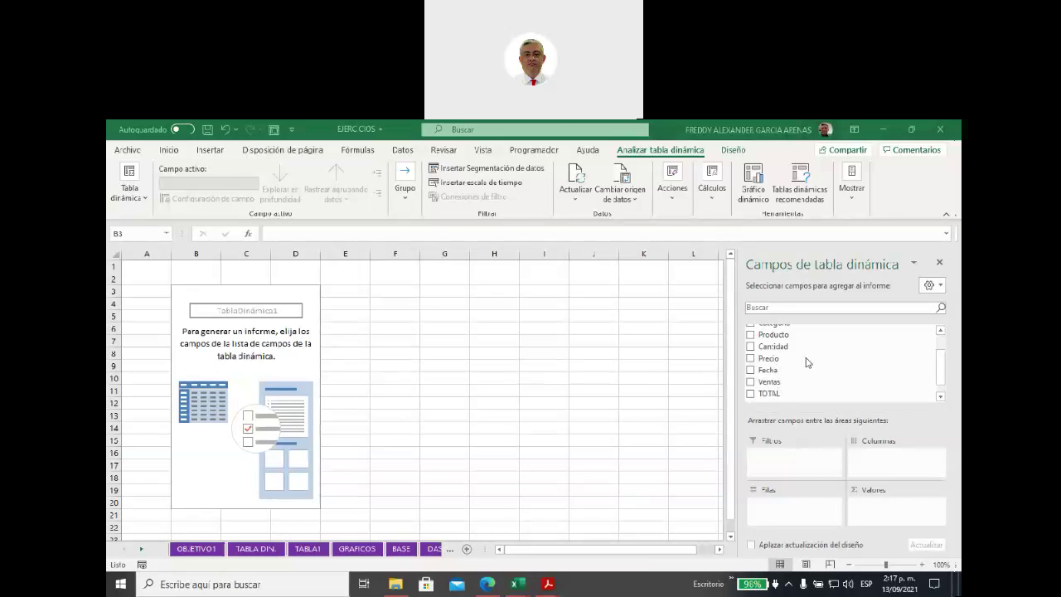
pyautogui.scroll(1, 806, 362)
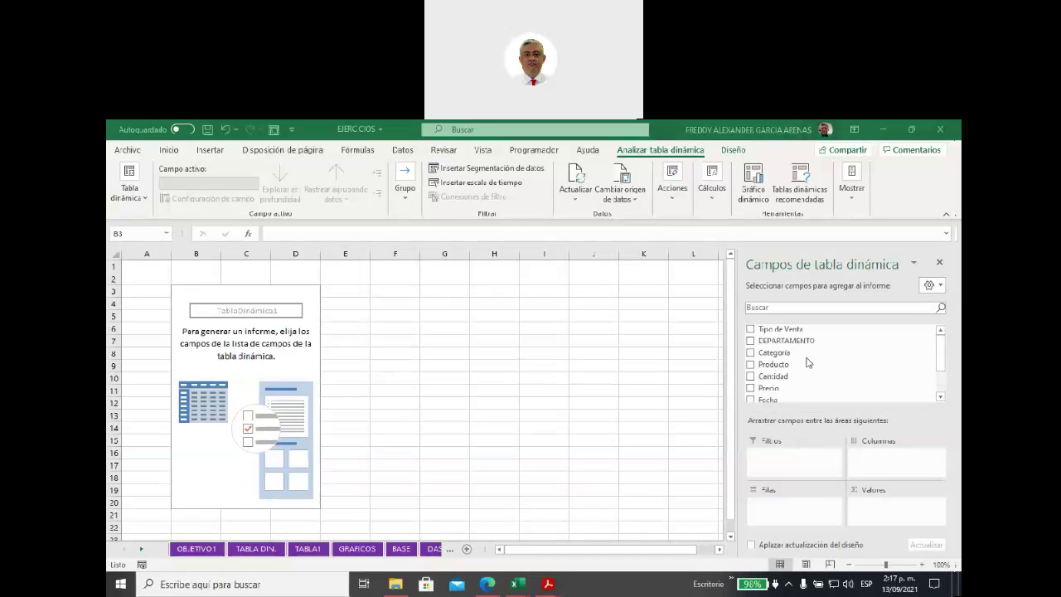
pyautogui.click(143, 555)
pyautogui.click(143, 550)
pyautogui.click(143, 551)
pyautogui.click(143, 551)
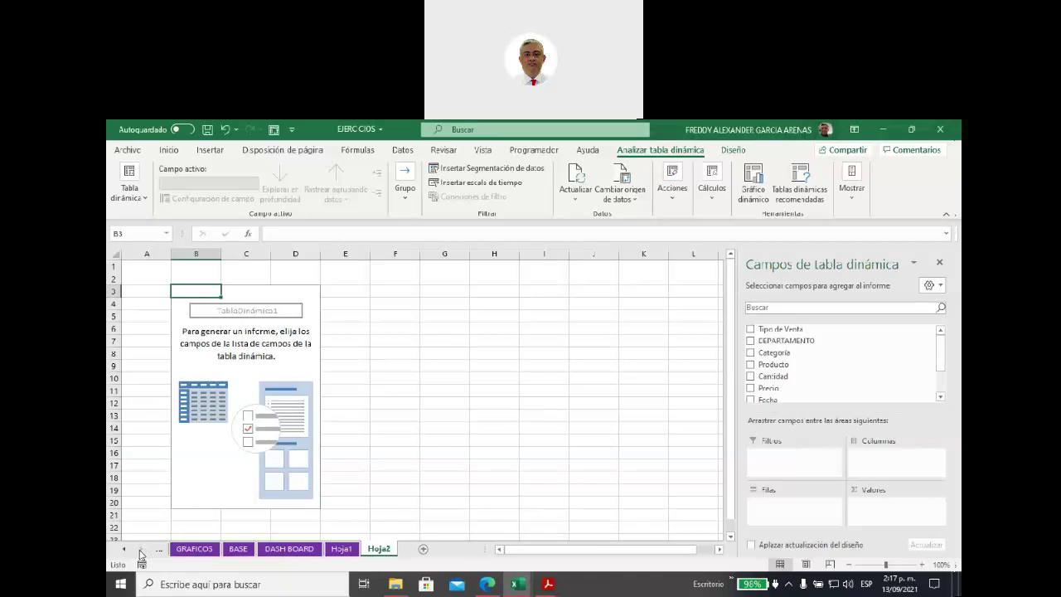
pyautogui.click(342, 549)
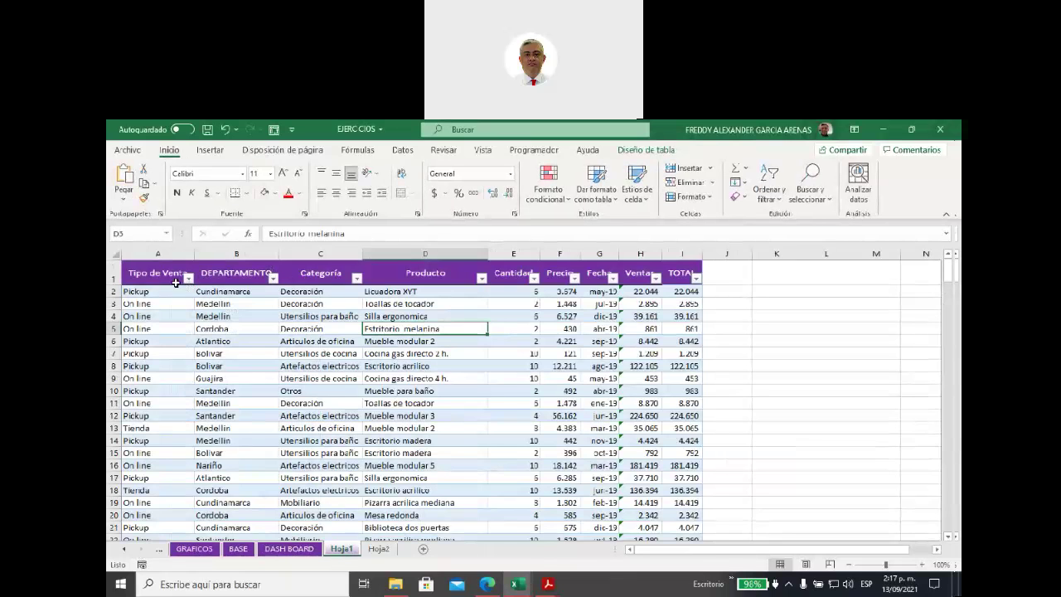
pyautogui.moveTo(166, 277); pyautogui.dragTo(675, 272)
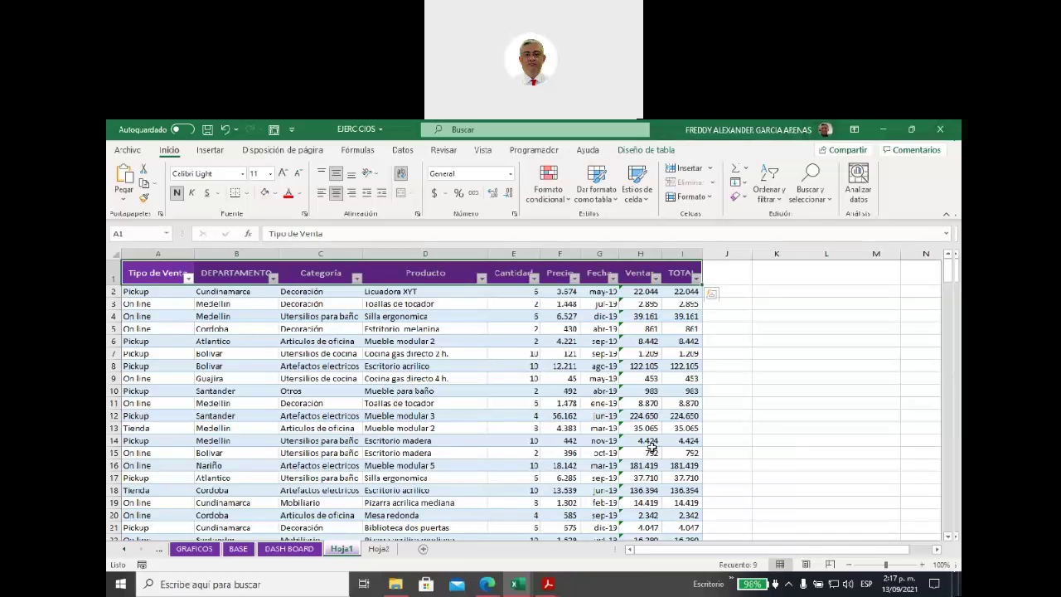
pyautogui.click(379, 549)
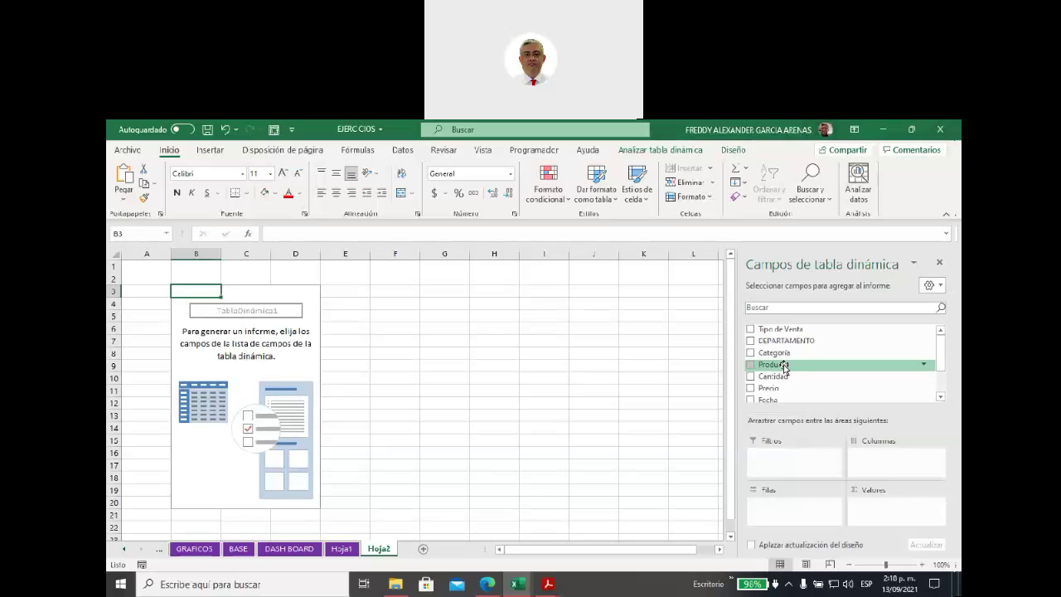
# Add Producto to the pivot table's rows on Hoja2, with DEPARTAMENTO as a second row field nested beneath it.
pyautogui.moveTo(783, 367); pyautogui.dragTo(783, 510)
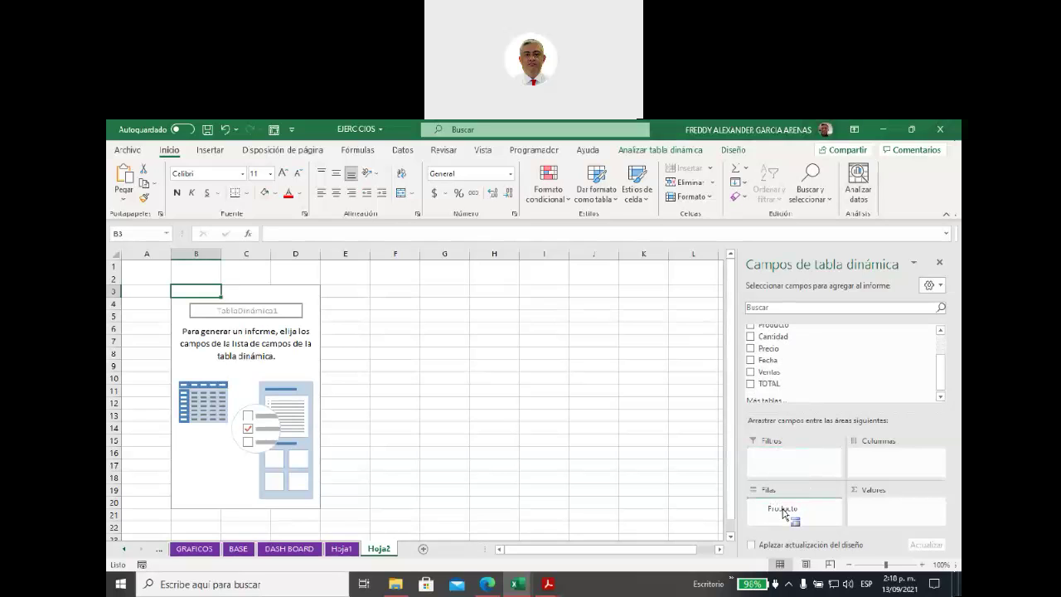
pyautogui.moveTo(782, 511); pyautogui.dragTo(782, 510)
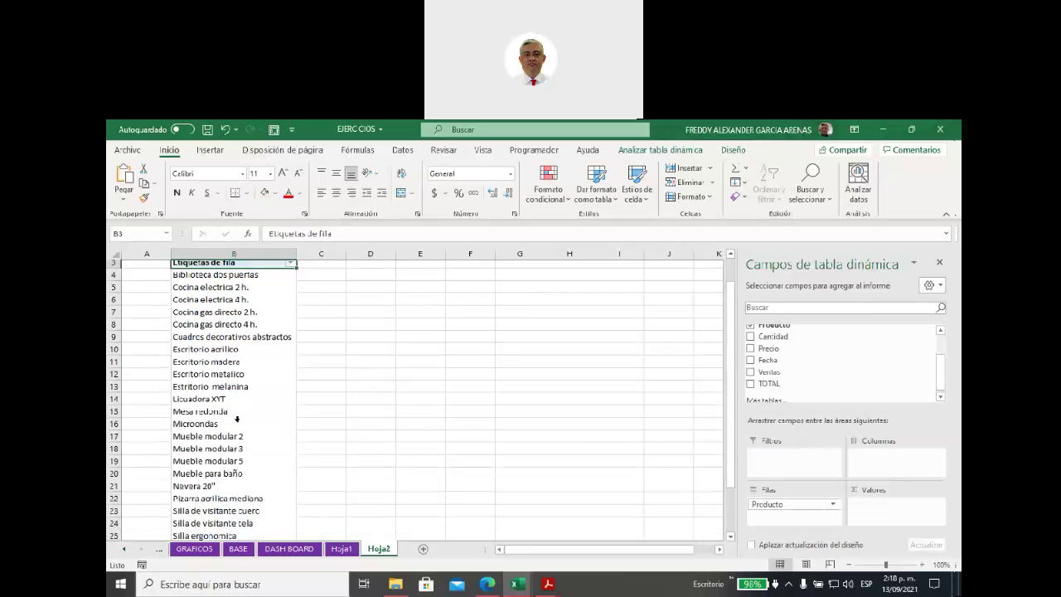
pyautogui.scroll(-4, 236, 417)
pyautogui.scroll(4, 236, 417)
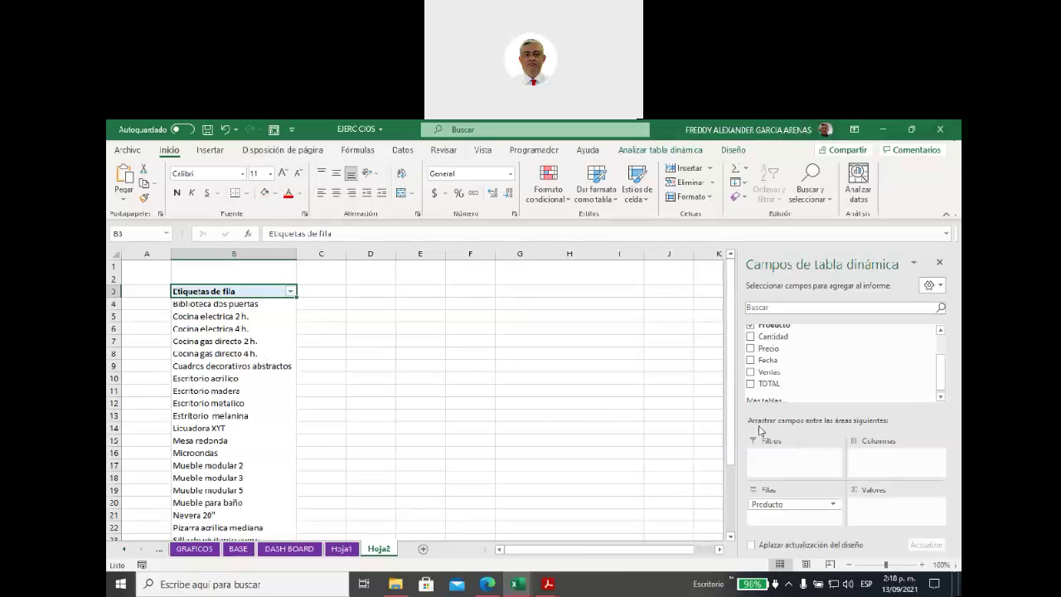
pyautogui.scroll(1, 796, 402)
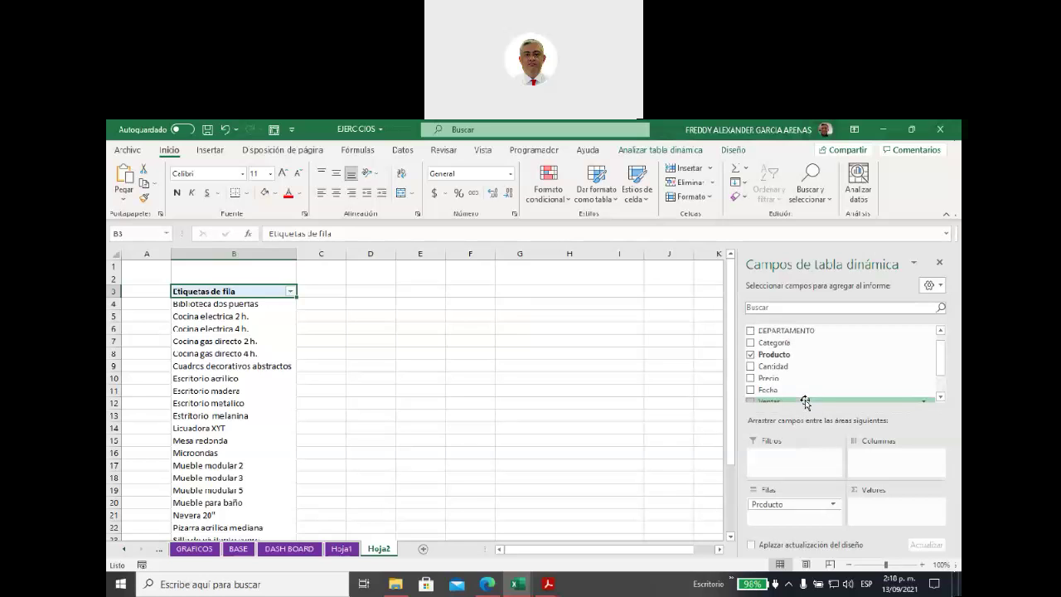
pyautogui.scroll(1, 805, 396)
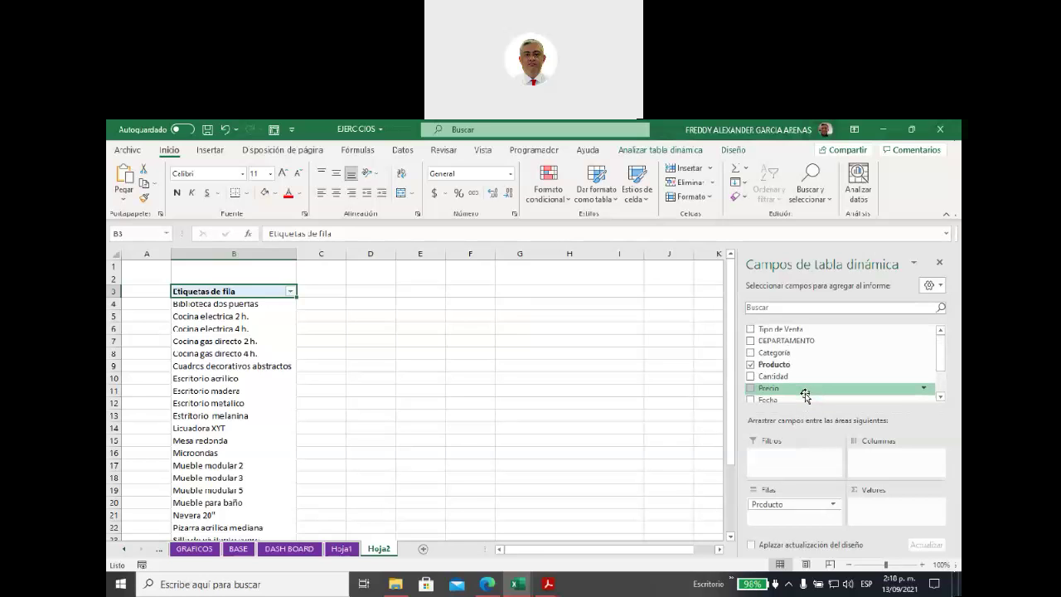
pyautogui.click(751, 341)
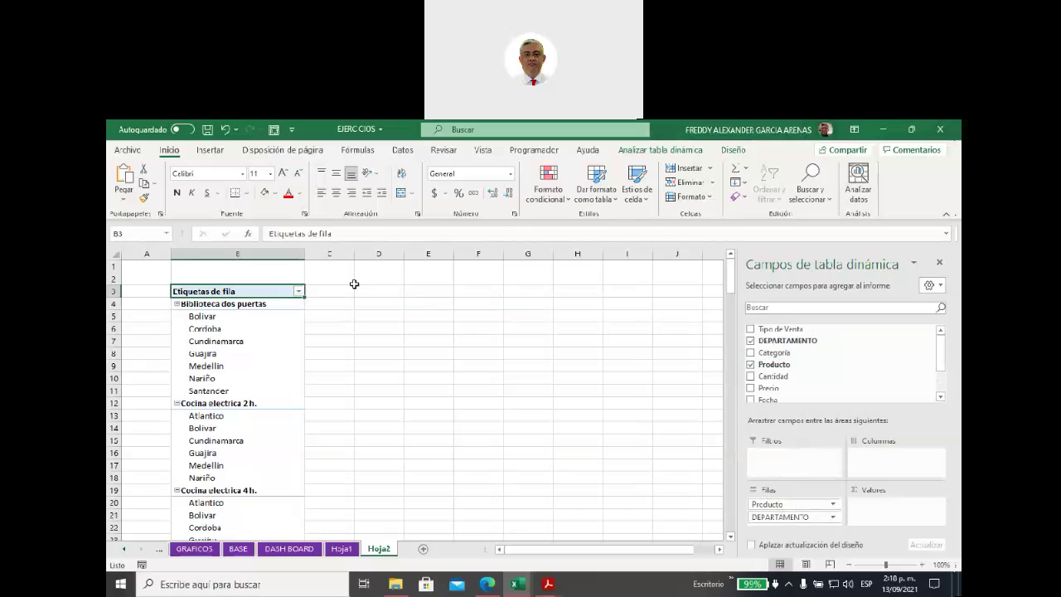
# Collapse the product groups from Biblioteca dos puertas to Cocina electrica 4 h. and inspect the departments under Cocina gas directo 2 h.
pyautogui.click(177, 304)
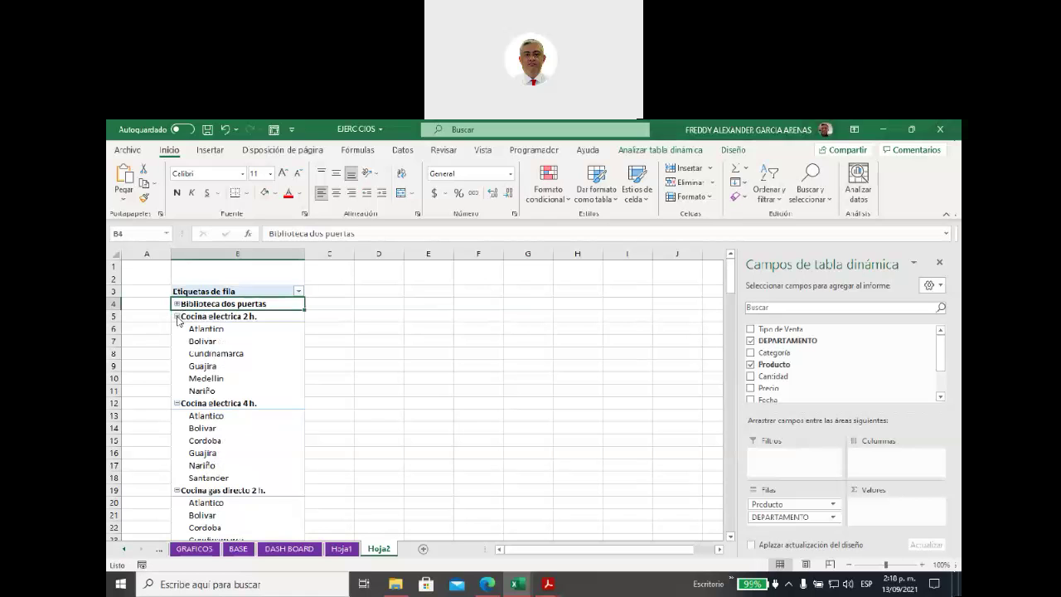
pyautogui.click(176, 316)
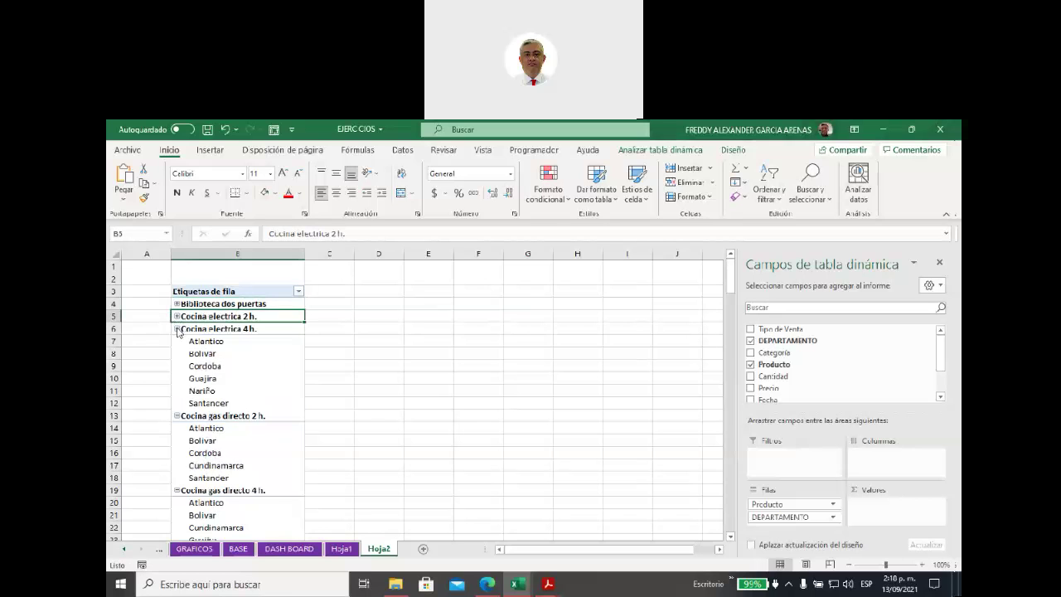
pyautogui.click(177, 329)
pyautogui.click(216, 354)
pyautogui.click(217, 366)
pyautogui.click(220, 378)
pyautogui.click(221, 390)
pyautogui.click(222, 399)
pyautogui.click(332, 330)
pyautogui.click(232, 355)
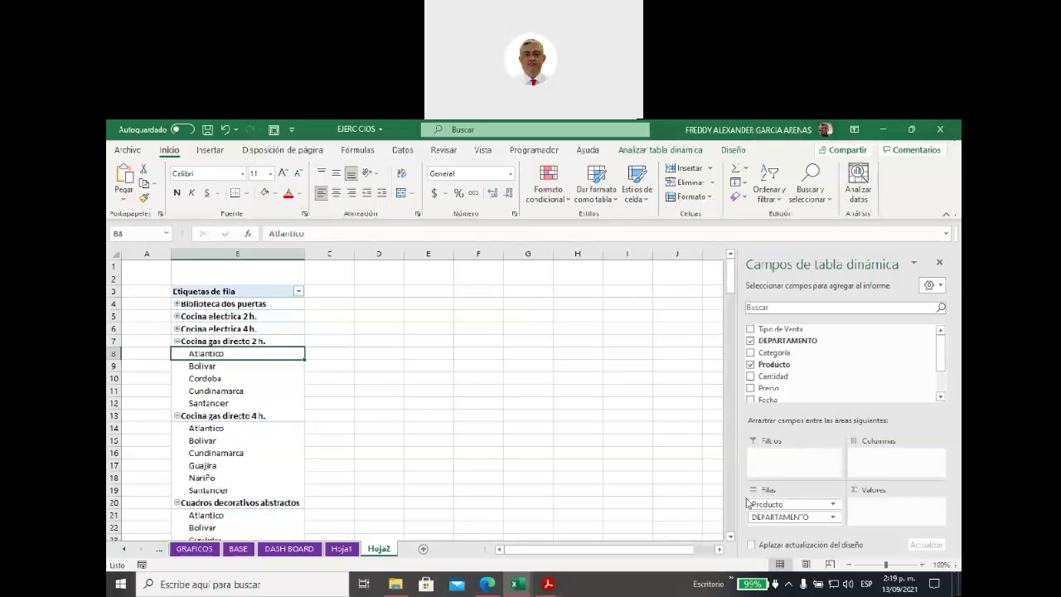
# Nest Producto beneath DEPARTAMENTO in the pivot table's rows and collapse every department group from Atlantico to Santander.
pyautogui.moveTo(769, 505); pyautogui.dragTo(815, 364)
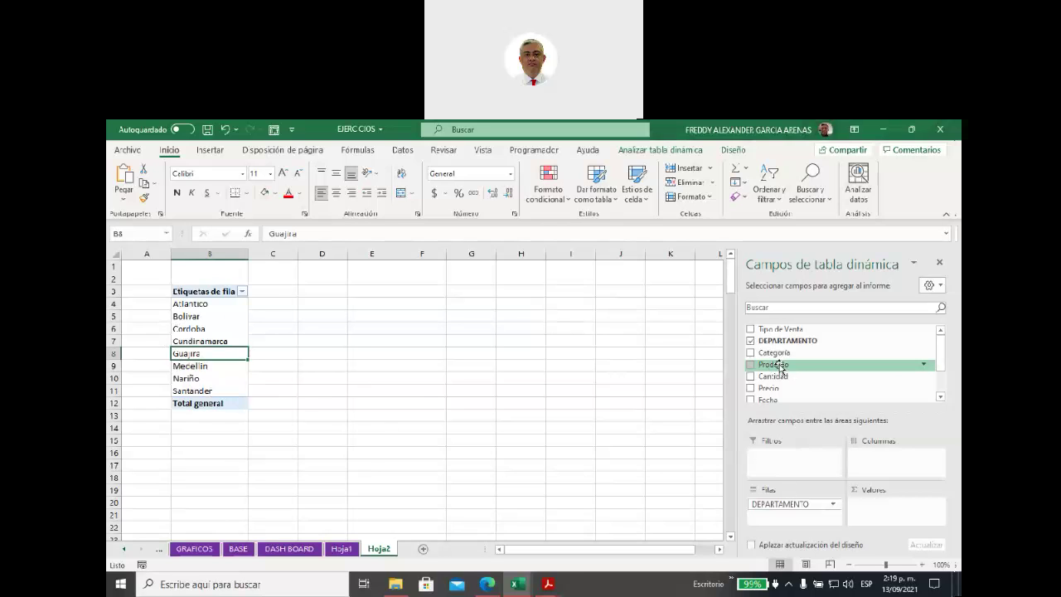
pyautogui.click(751, 365)
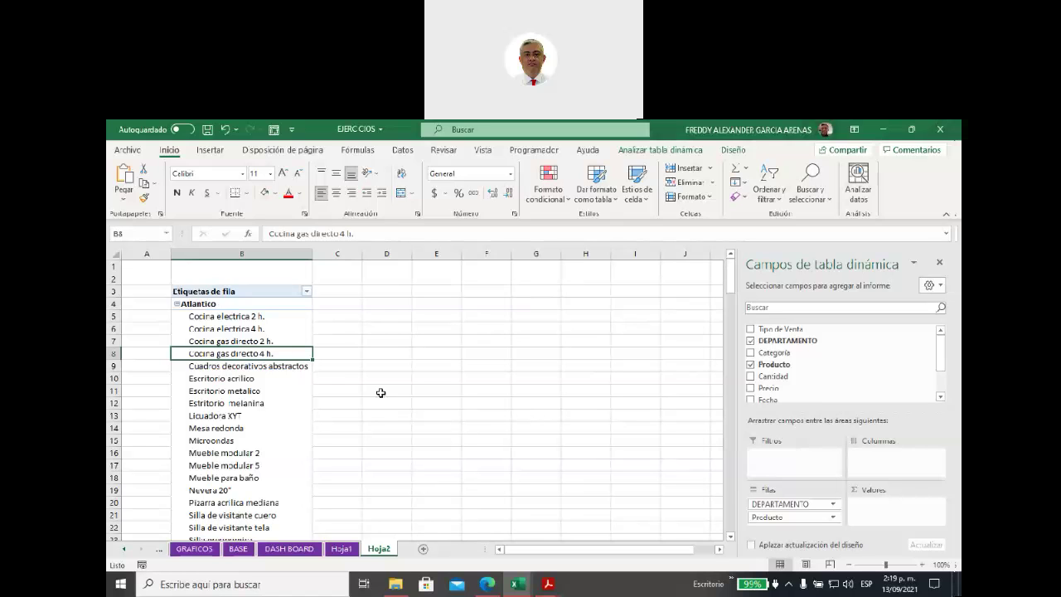
pyautogui.click(178, 304)
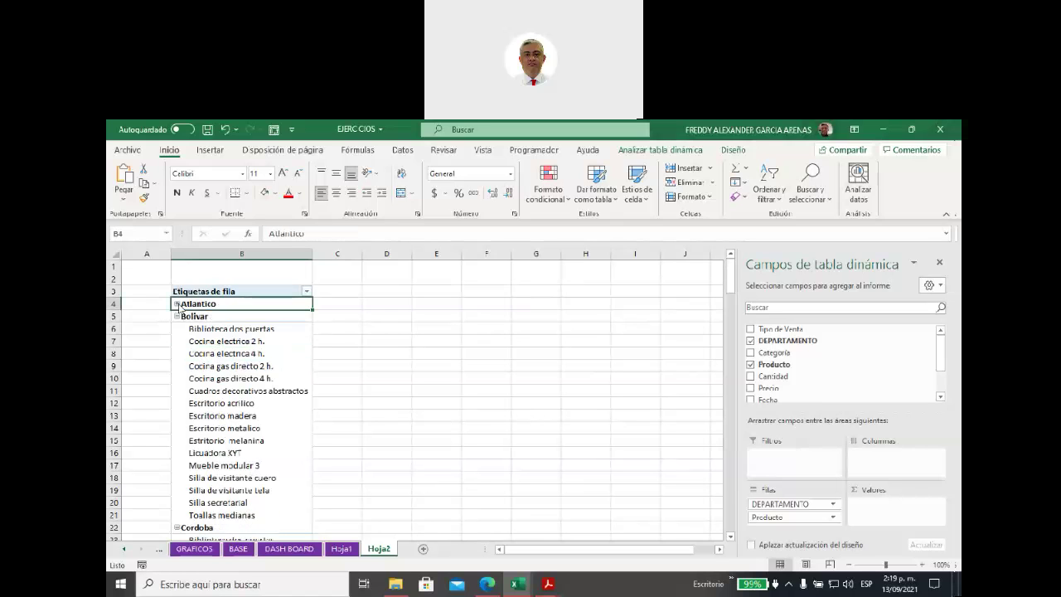
pyautogui.click(177, 317)
pyautogui.click(176, 329)
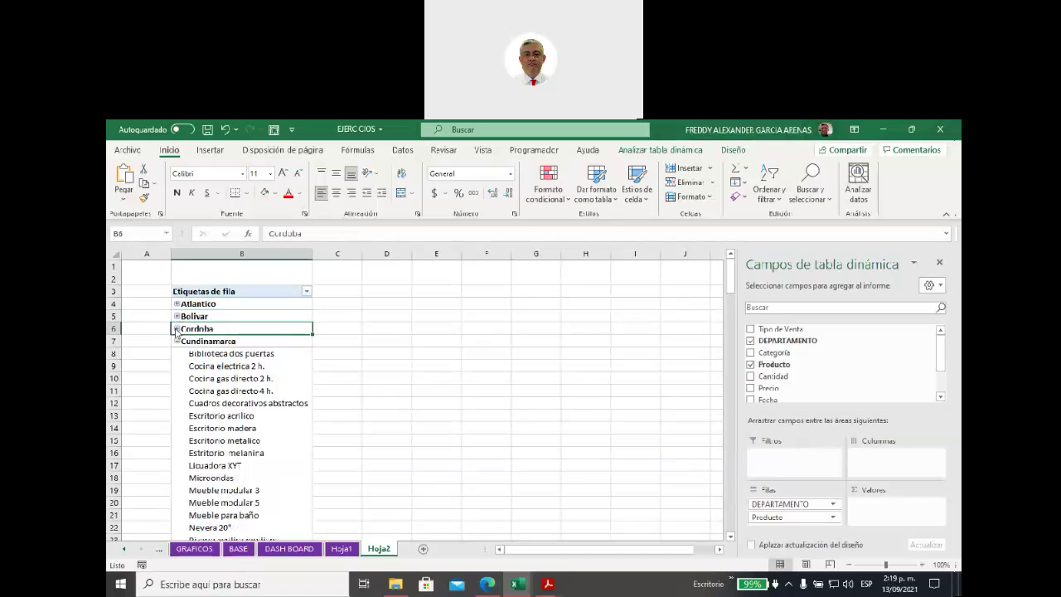
pyautogui.click(176, 341)
pyautogui.click(176, 354)
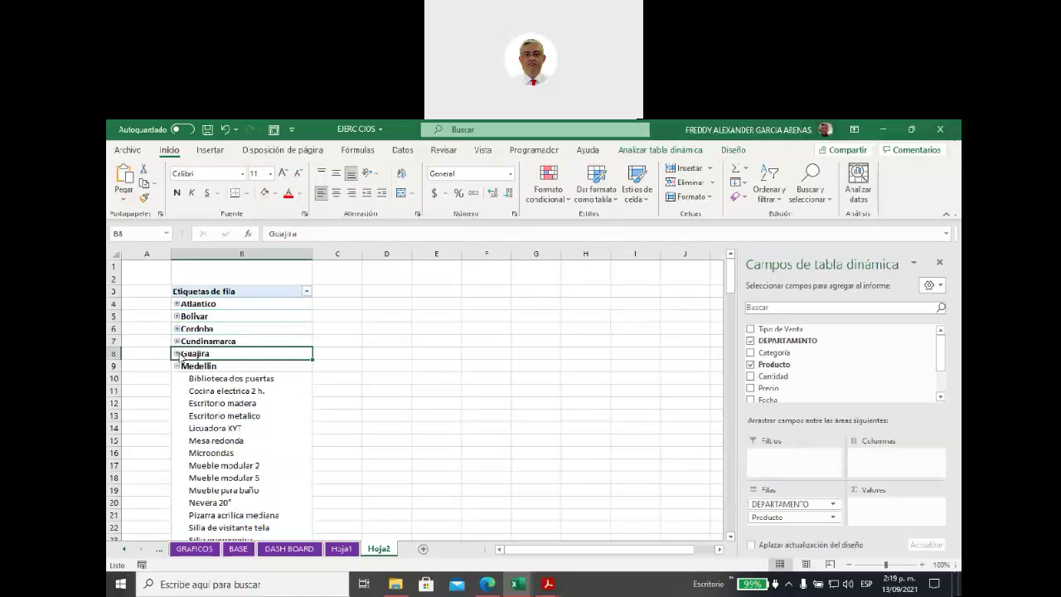
pyautogui.click(176, 367)
pyautogui.click(177, 379)
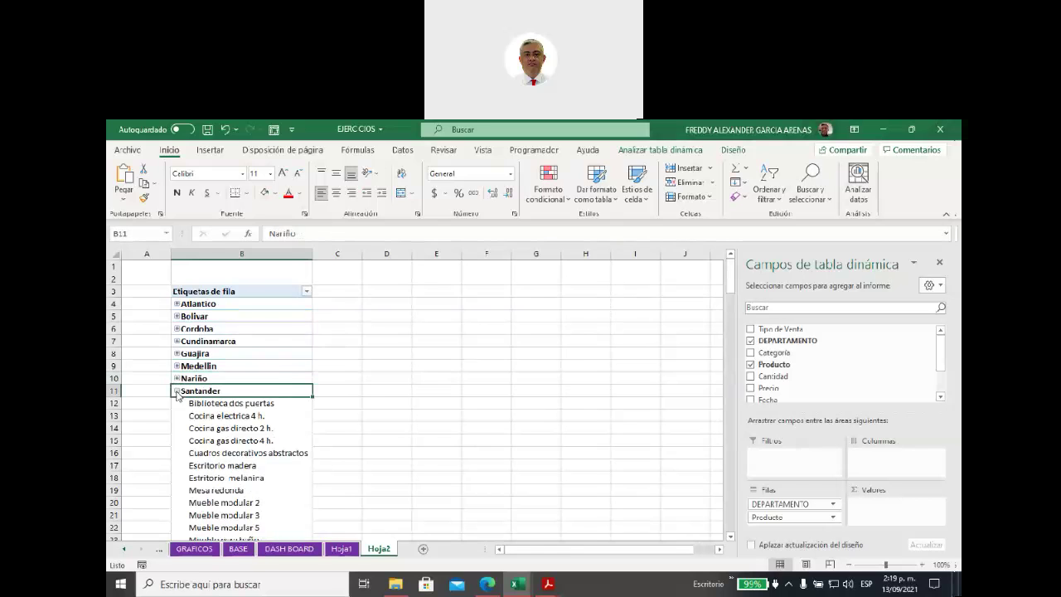
pyautogui.click(177, 391)
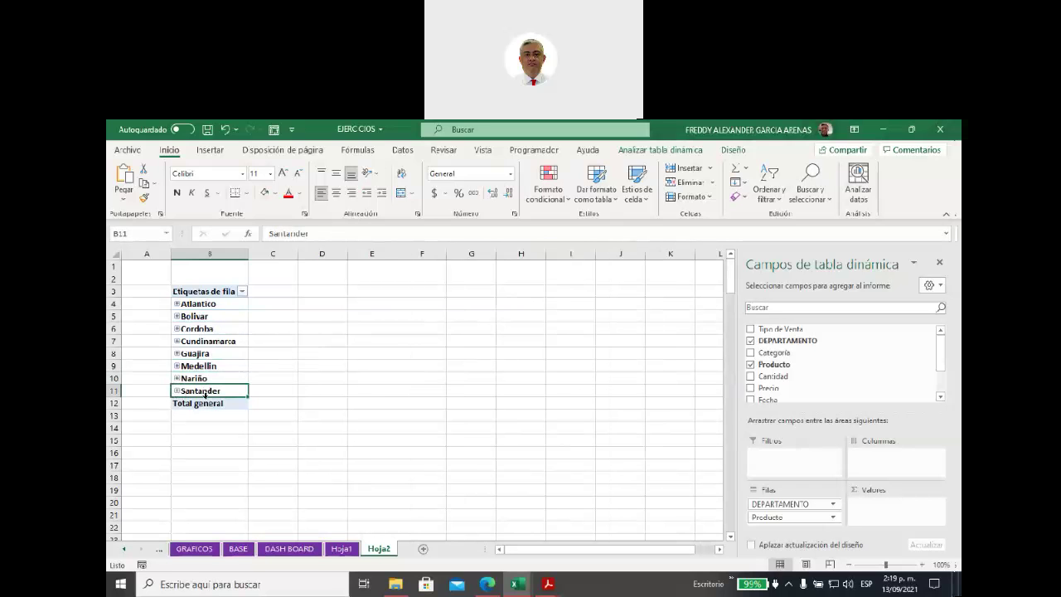
# Expand the Atlantico department group and examine the products listed beneath it.
pyautogui.click(177, 305)
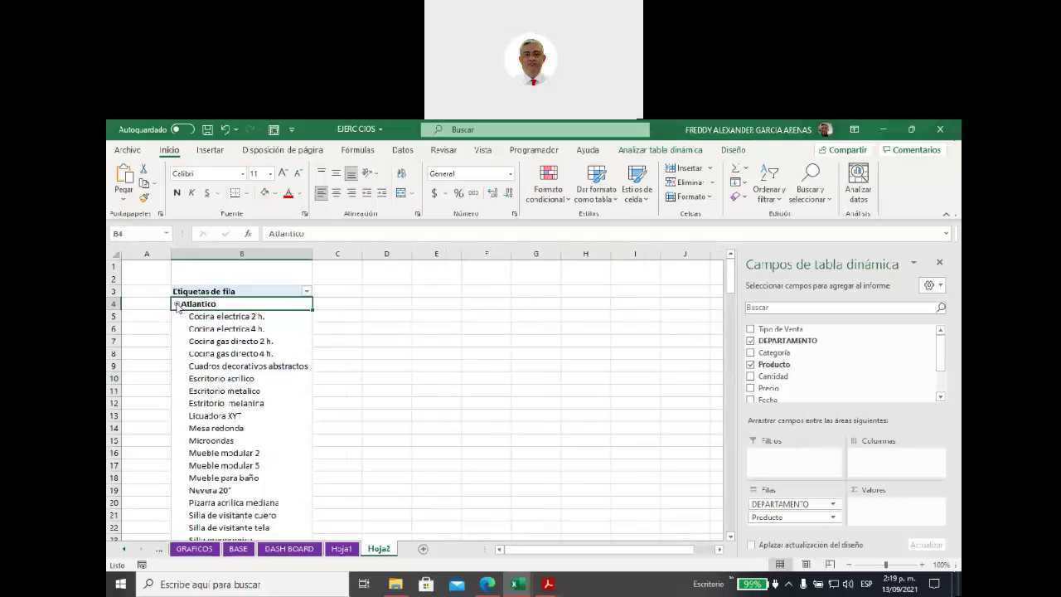
pyautogui.moveTo(209, 318); pyautogui.dragTo(275, 303)
pyautogui.scroll(1, 347, 370)
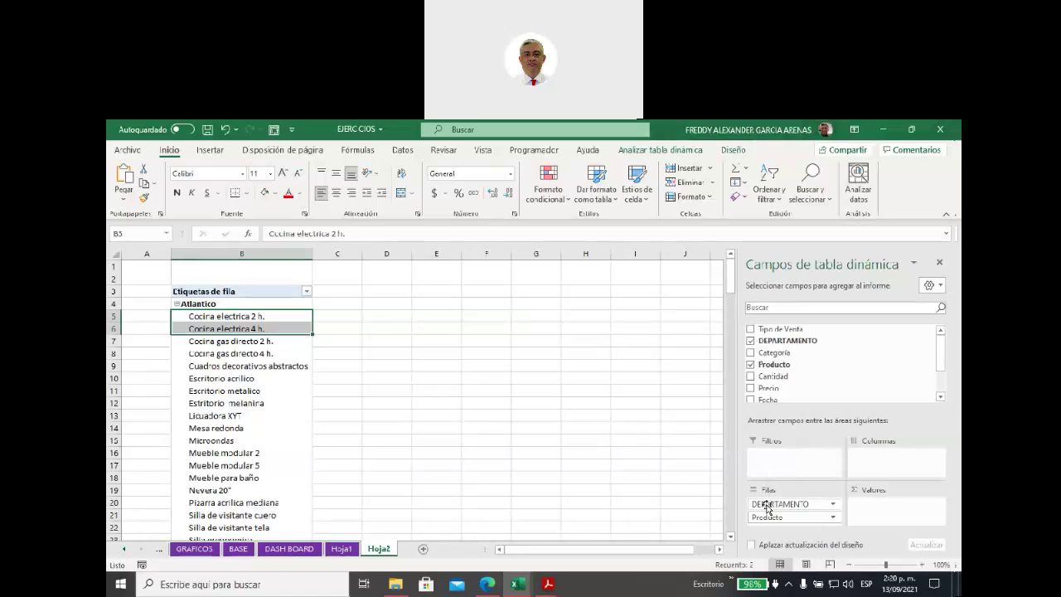
# Place DEPARTAMENTO in the pivot table's columns, keeping Producto in the rows, and add Cantidad as the summed value.
pyautogui.moveTo(766, 508); pyautogui.dragTo(876, 462)
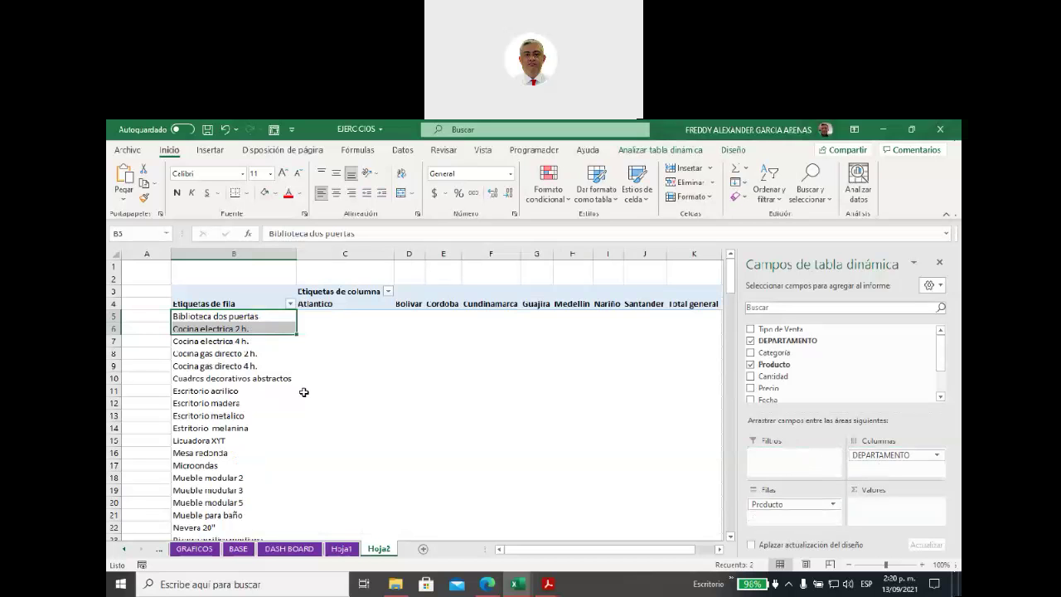
pyautogui.moveTo(206, 314); pyautogui.dragTo(217, 503)
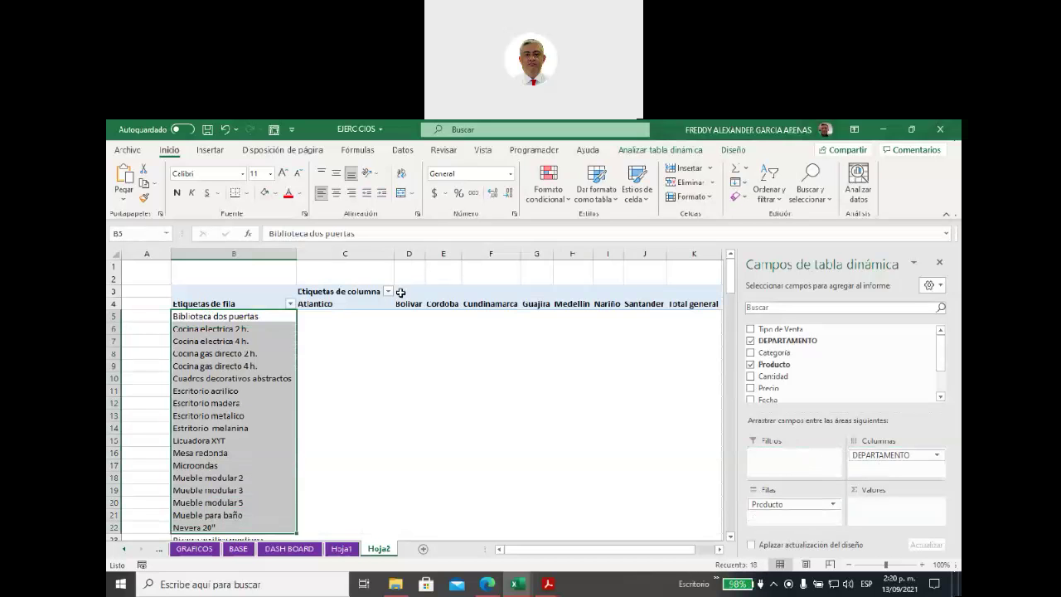
pyautogui.moveTo(403, 304); pyautogui.dragTo(500, 359)
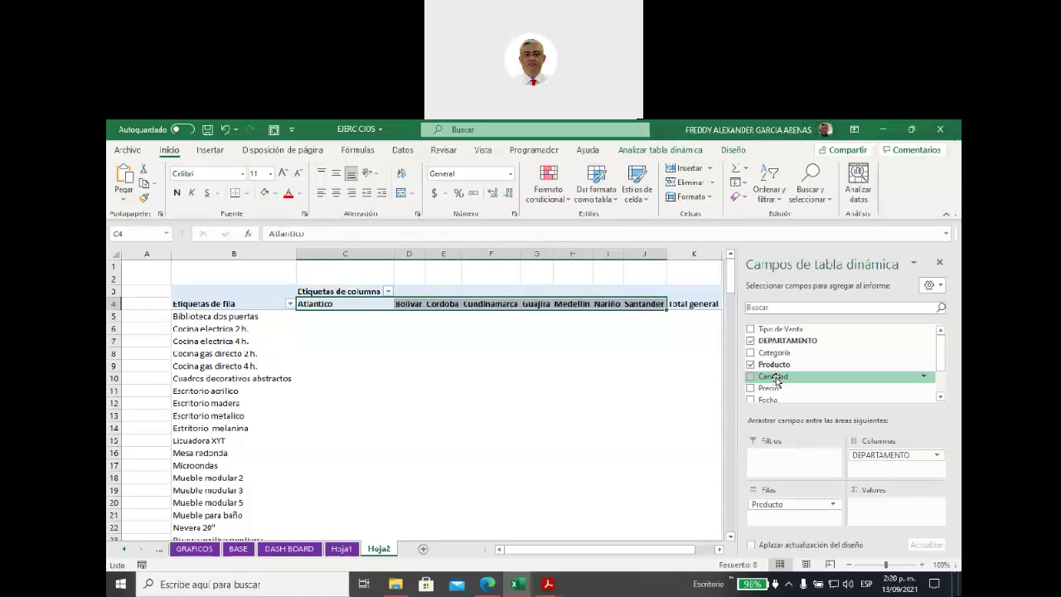
pyautogui.moveTo(776, 380); pyautogui.dragTo(870, 517)
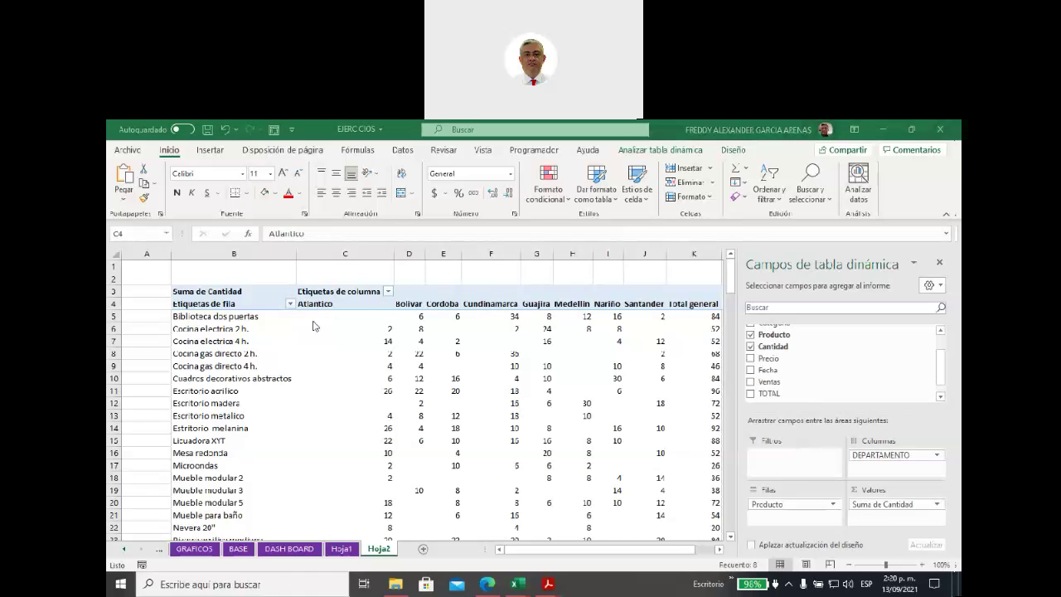
# Examine the product rows against the department columns, reading the Biblioteca dos puertas quantities from Atlantico across to Medellin.
pyautogui.click(240, 316)
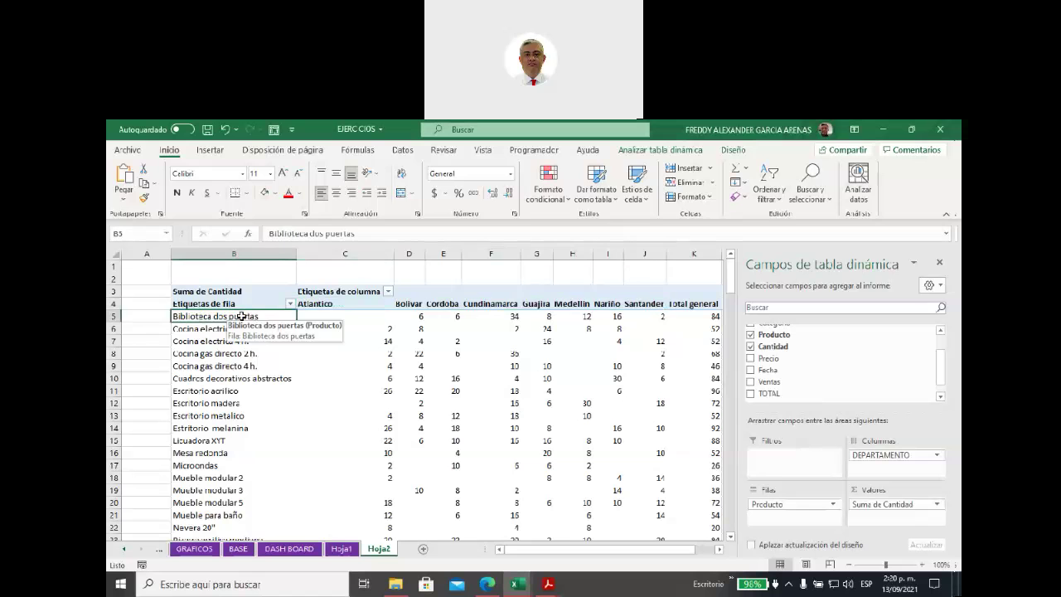
pyautogui.moveTo(324, 303); pyautogui.dragTo(661, 304)
pyautogui.moveTo(185, 316); pyautogui.dragTo(192, 394)
pyautogui.moveTo(203, 515)
pyautogui.mouseDown()
pyautogui.moveTo(206, 501)
pyautogui.moveTo(208, 522)
pyautogui.mouseUp()
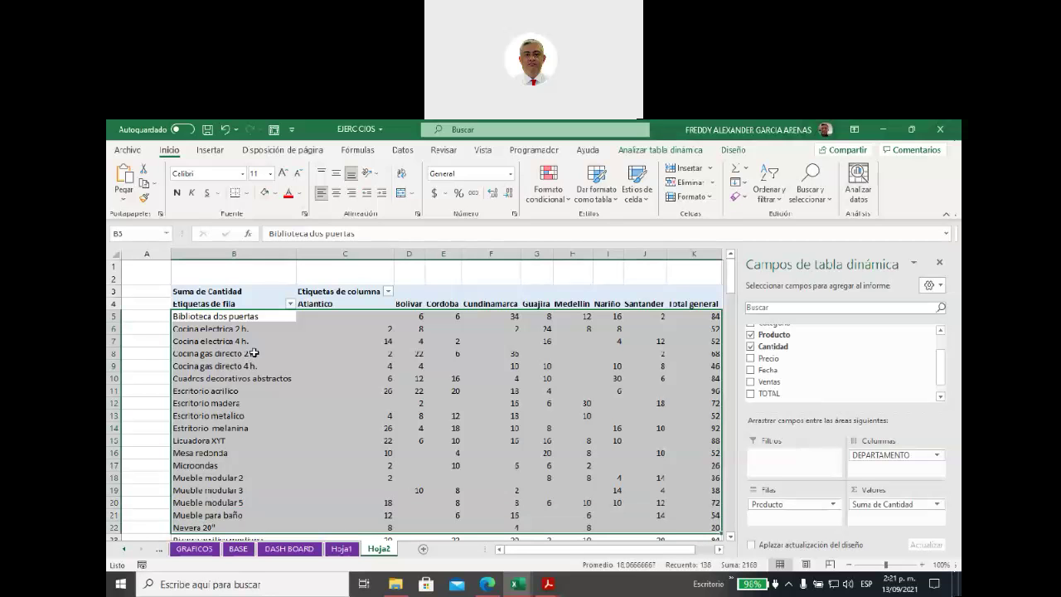
pyautogui.click(415, 290)
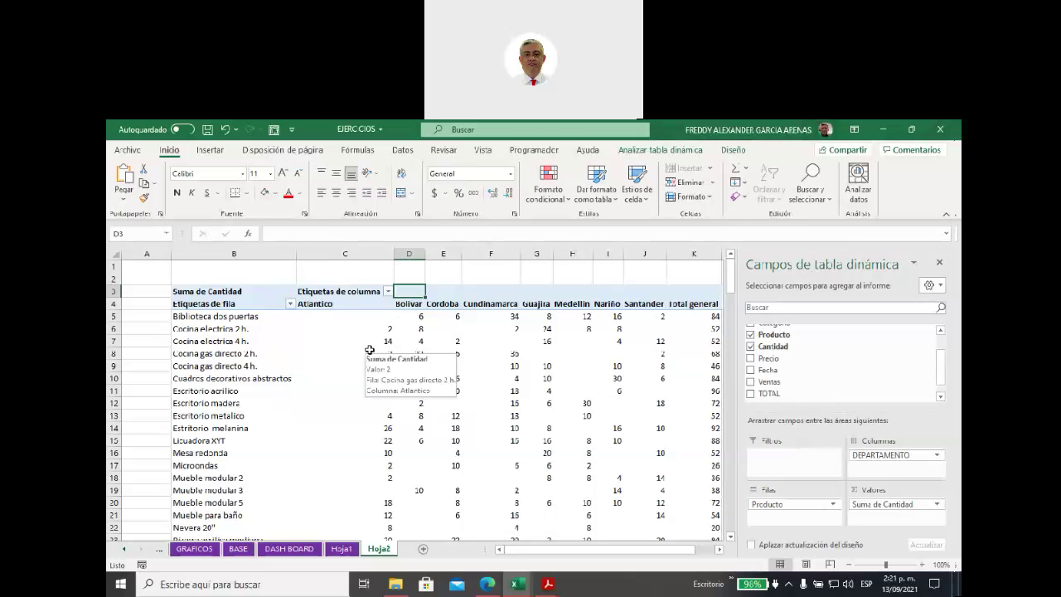
pyautogui.click(238, 317)
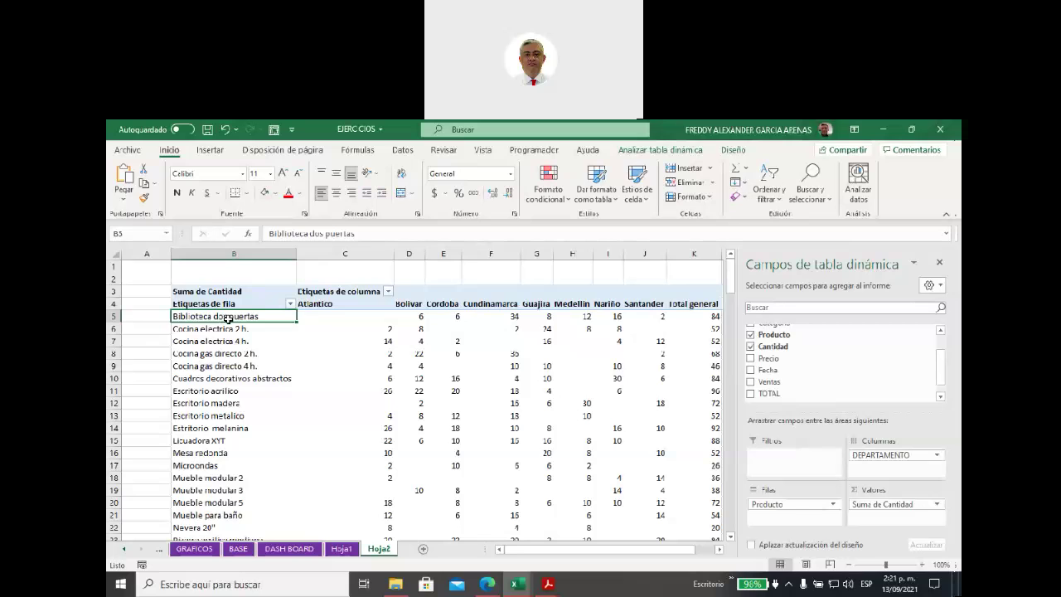
pyautogui.click(356, 318)
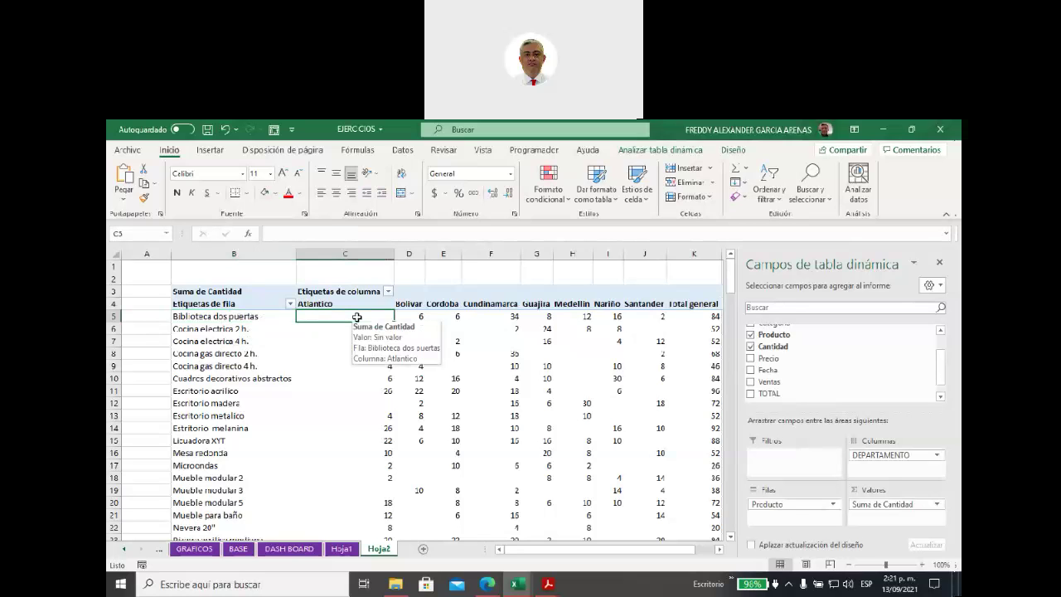
pyautogui.click(406, 316)
pyautogui.click(439, 316)
pyautogui.click(479, 316)
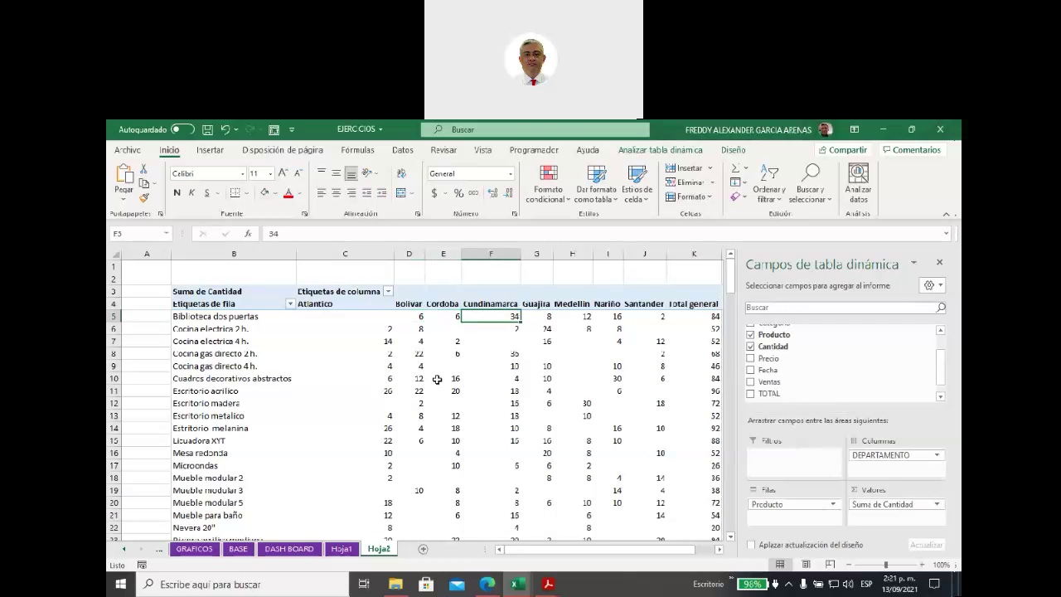
pyautogui.click(533, 316)
pyautogui.click(571, 314)
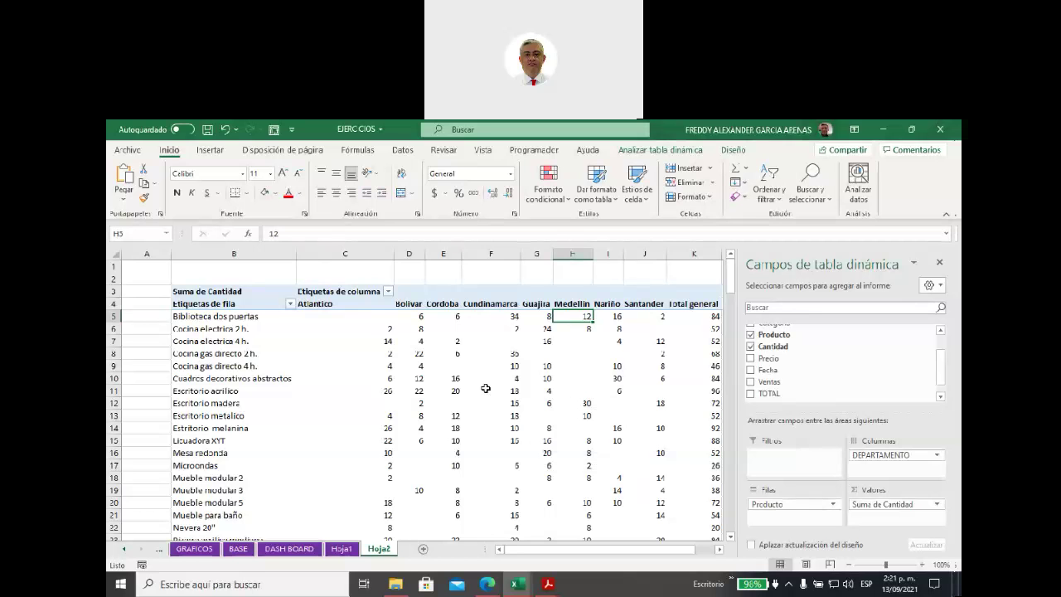
# Replace Producto with Categoría in the pivot table's rows and check the Artefactos electricos quantity for Atlantico.
pyautogui.scroll(-2, 443, 453)
pyautogui.scroll(2, 443, 453)
pyautogui.scroll(1, 783, 389)
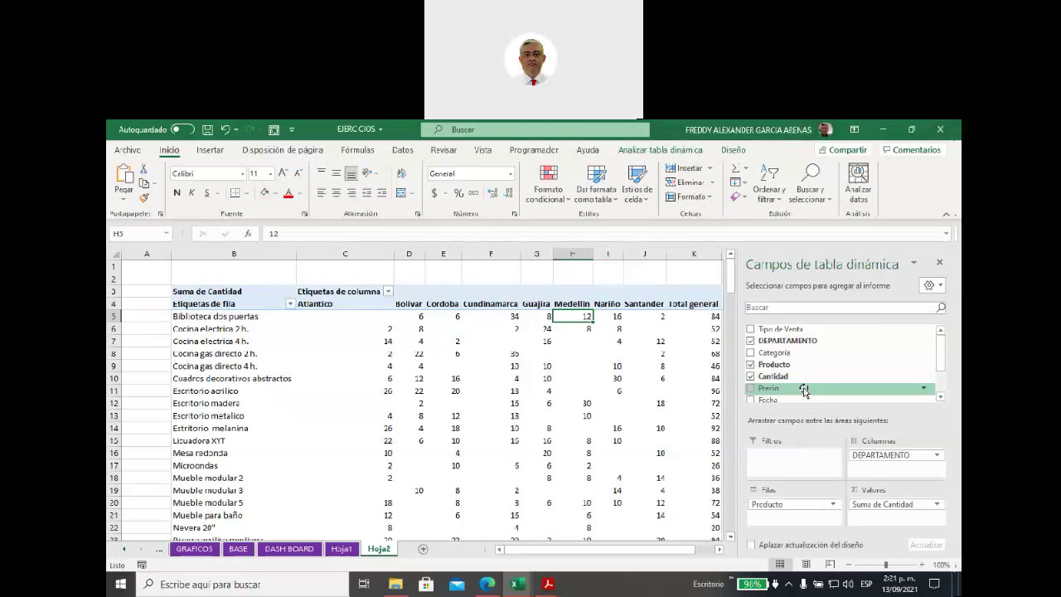
pyautogui.moveTo(768, 504)
pyautogui.mouseDown()
pyautogui.moveTo(828, 388)
pyautogui.moveTo(769, 354)
pyautogui.moveTo(761, 506)
pyautogui.mouseUp()
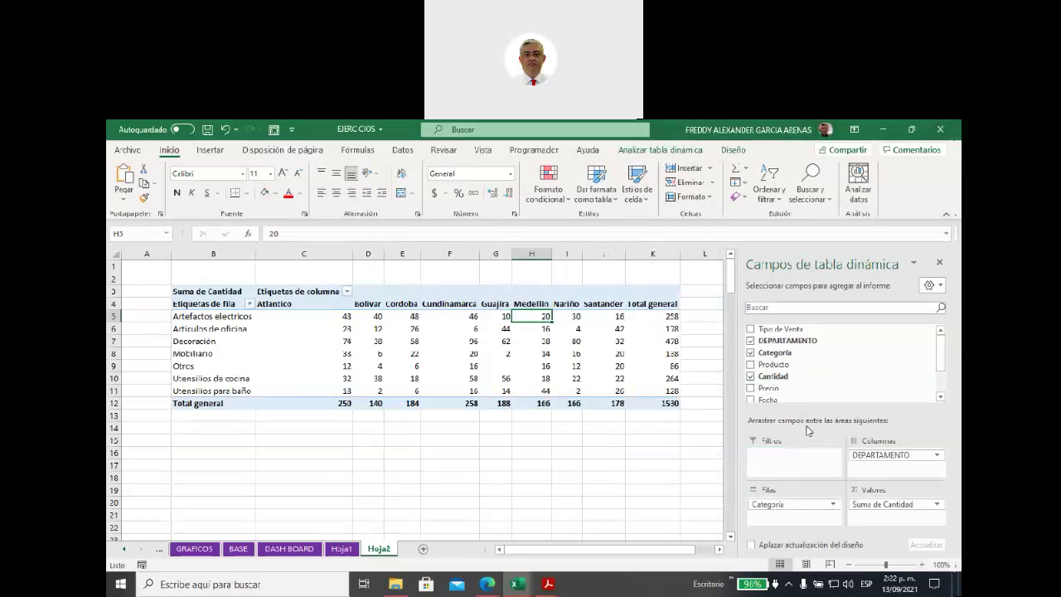
pyautogui.click(473, 466)
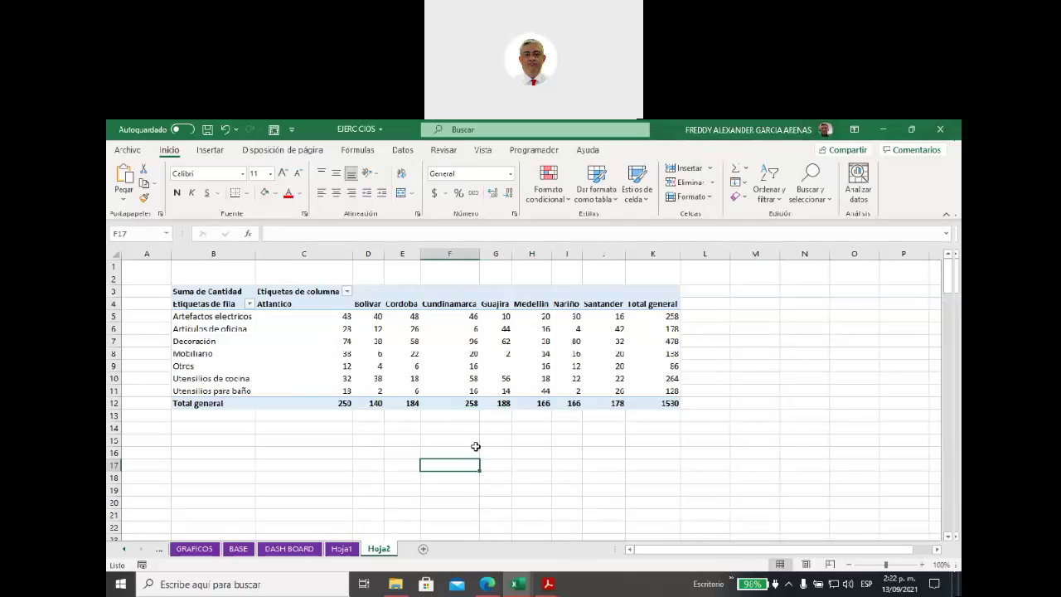
pyautogui.click(220, 316)
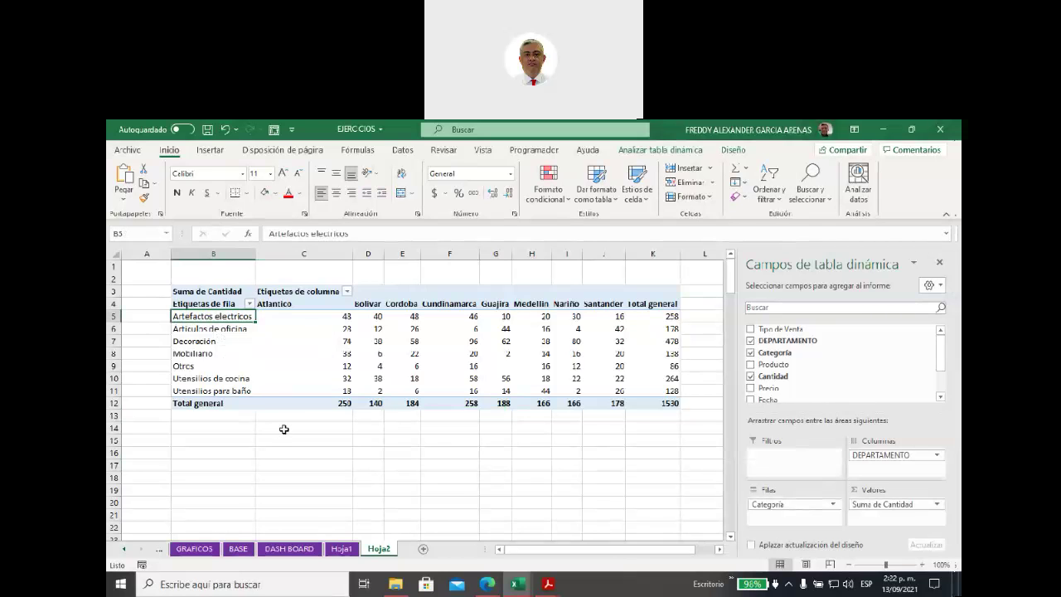
pyautogui.click(312, 319)
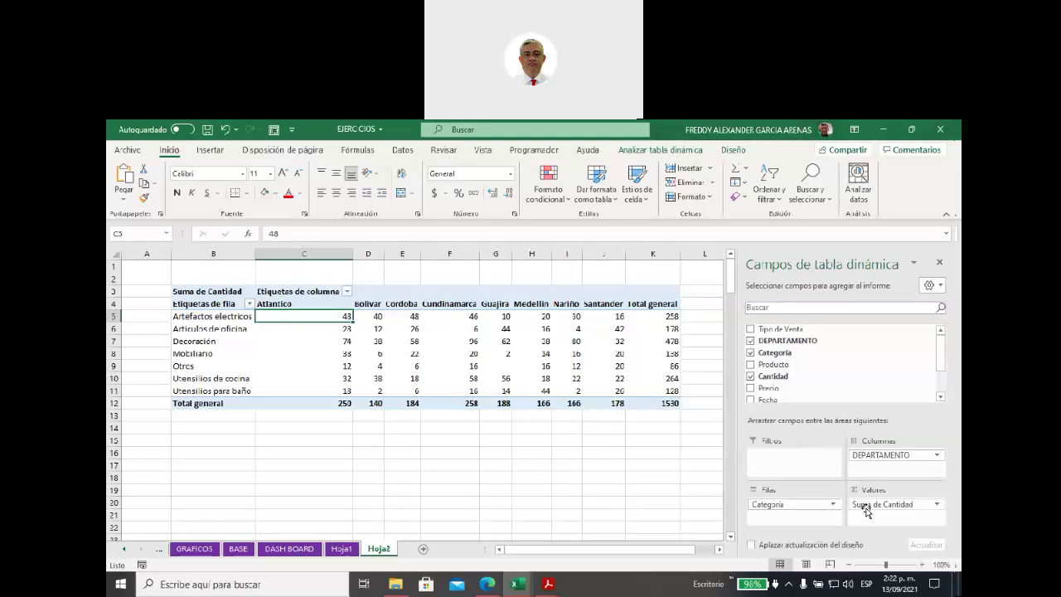
# Replace Cantidad with TOTAL as the pivot table's summed value and narrow the field list to show the Total general column.
pyautogui.moveTo(866, 508); pyautogui.dragTo(827, 372)
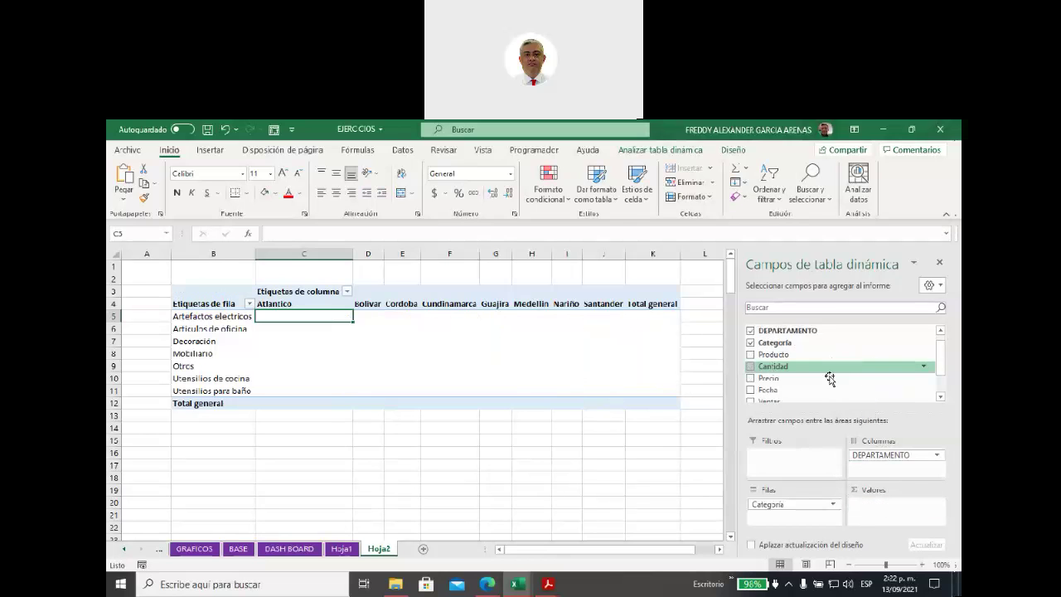
pyautogui.scroll(-3, 831, 383)
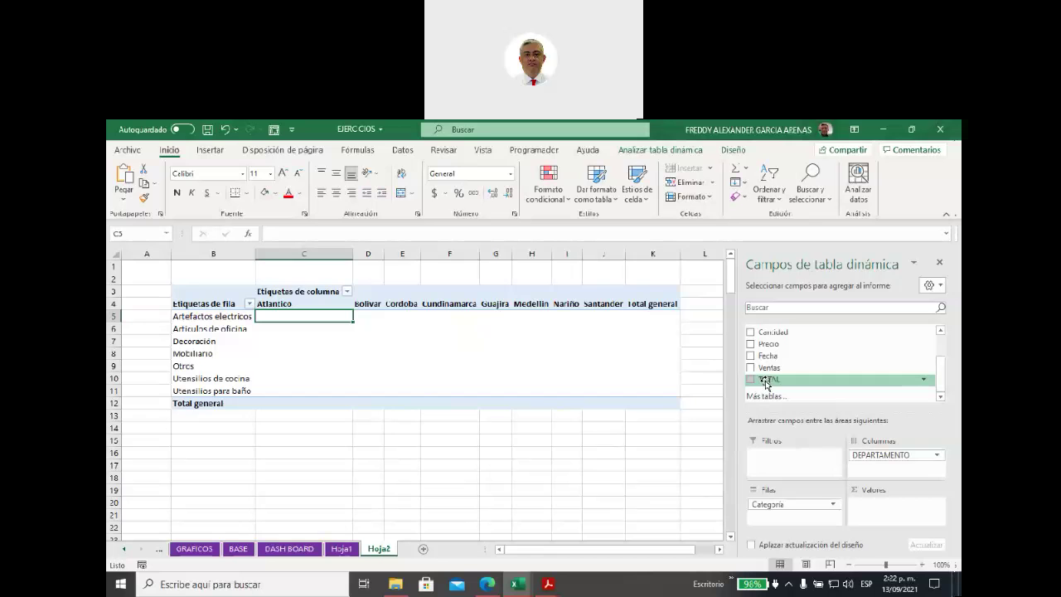
pyautogui.moveTo(767, 384); pyautogui.dragTo(866, 507)
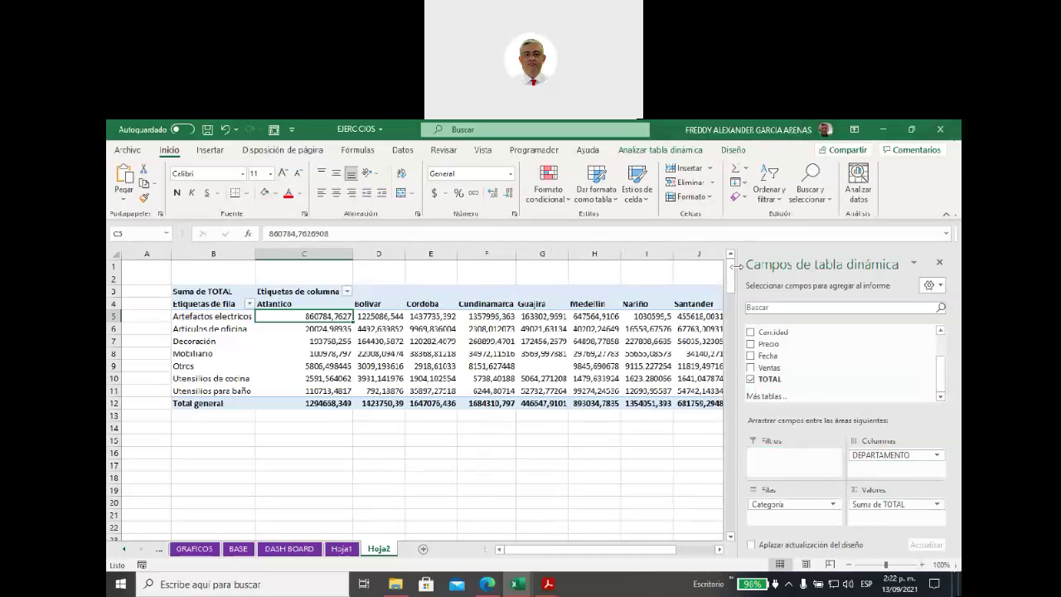
pyautogui.moveTo(737, 266); pyautogui.dragTo(839, 276)
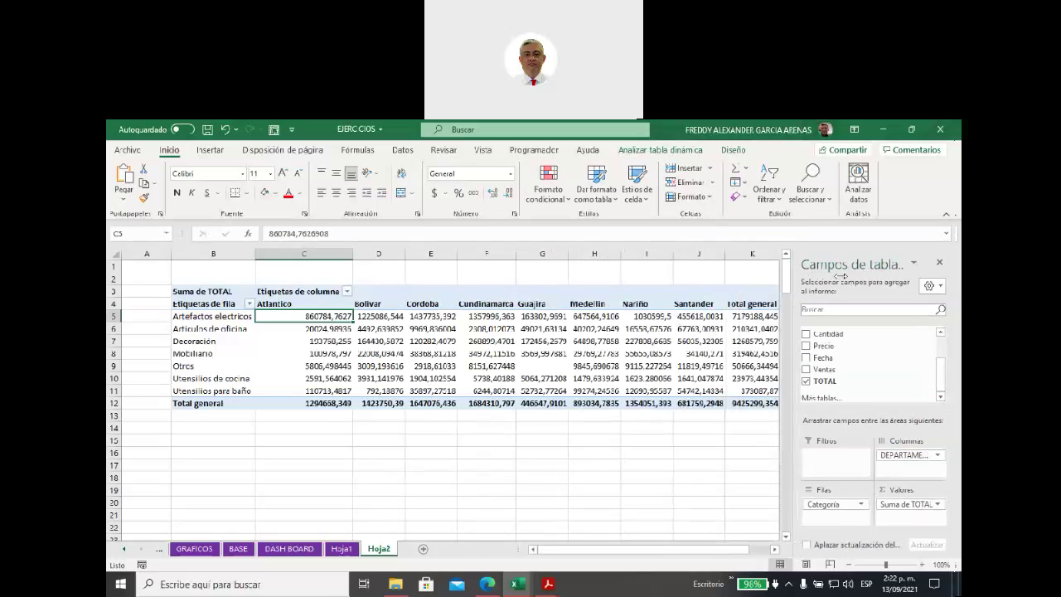
# Compare the pivot table's Artefactos electricos totals with the source sales records on Hoja1, and return to Hoja2.
pyautogui.click(240, 316)
pyautogui.moveTo(299, 369)
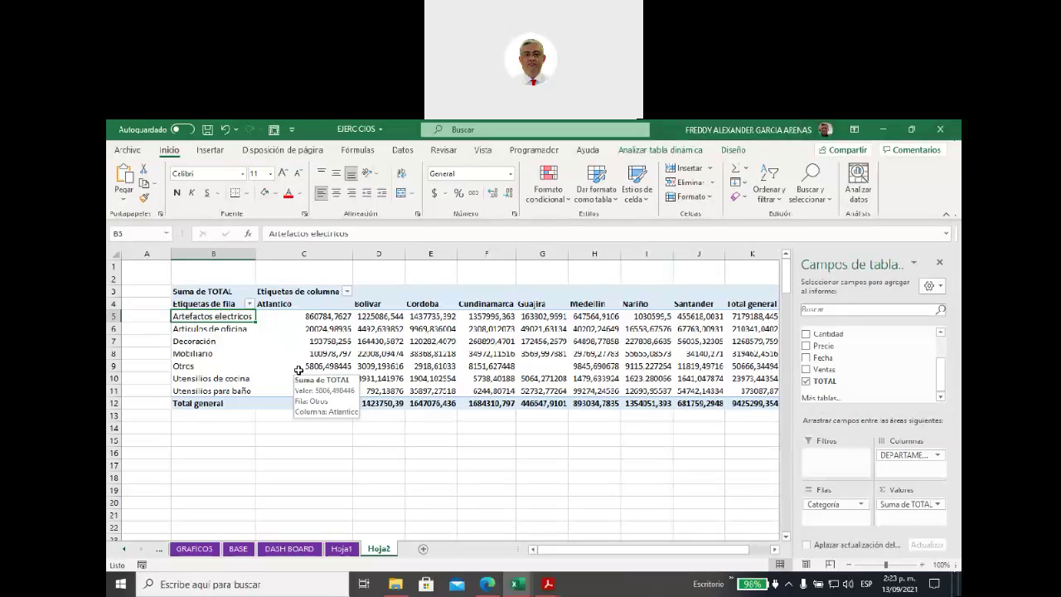
pyautogui.click(339, 549)
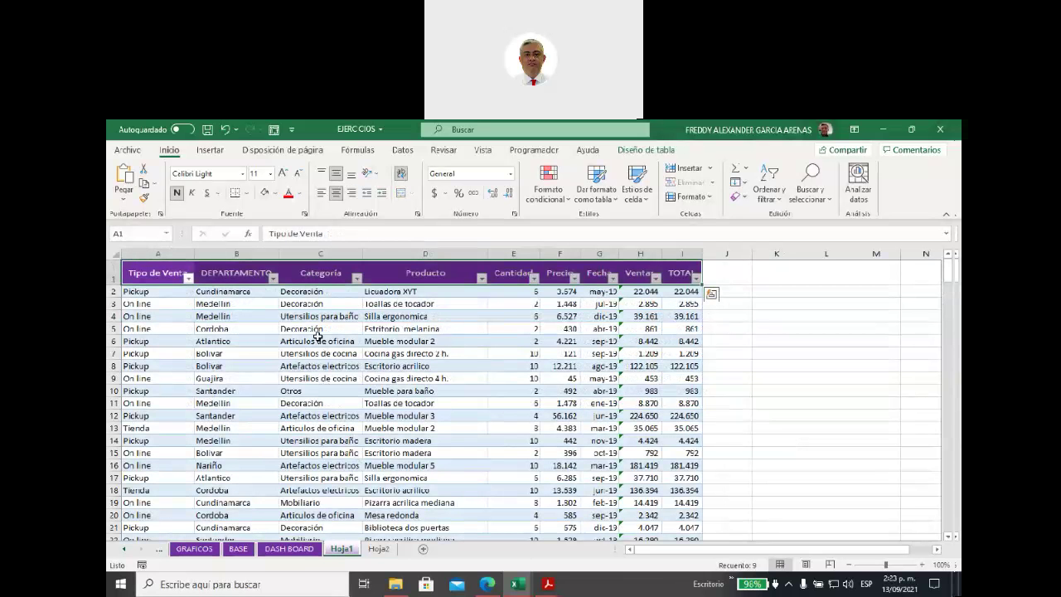
pyautogui.click(381, 550)
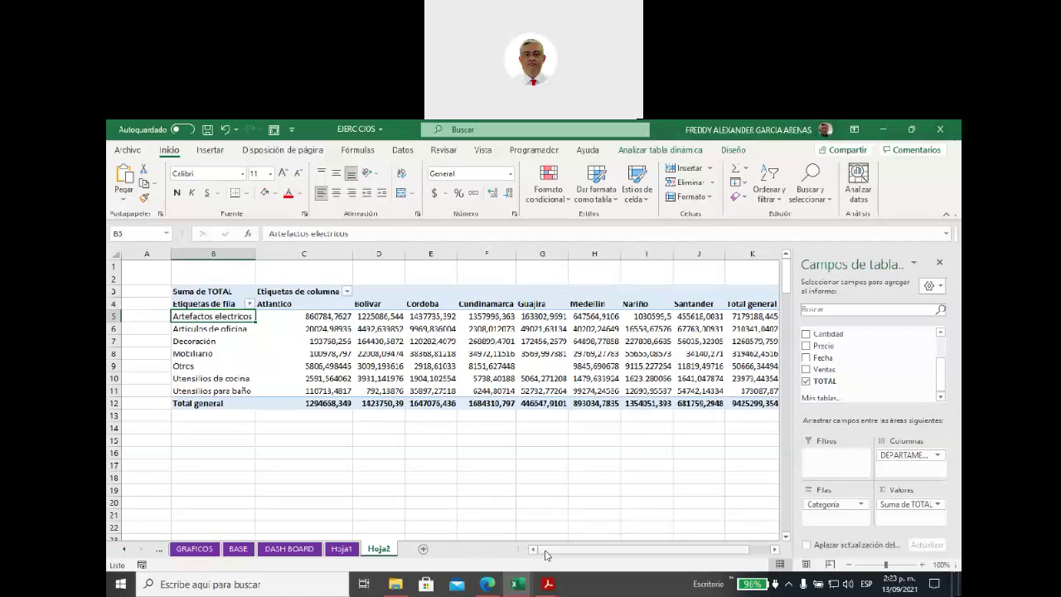
# Rename the pivot table's column labels heading in C3 as Departamentos.
pyautogui.moveTo(545, 551); pyautogui.dragTo(556, 536)
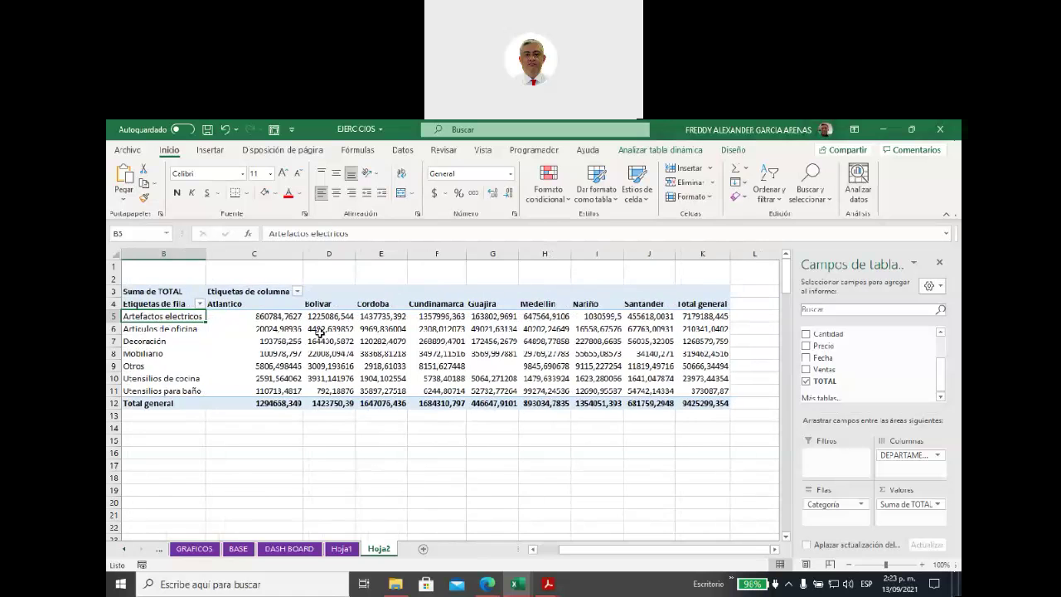
pyautogui.moveTo(334, 389)
pyautogui.click(261, 292)
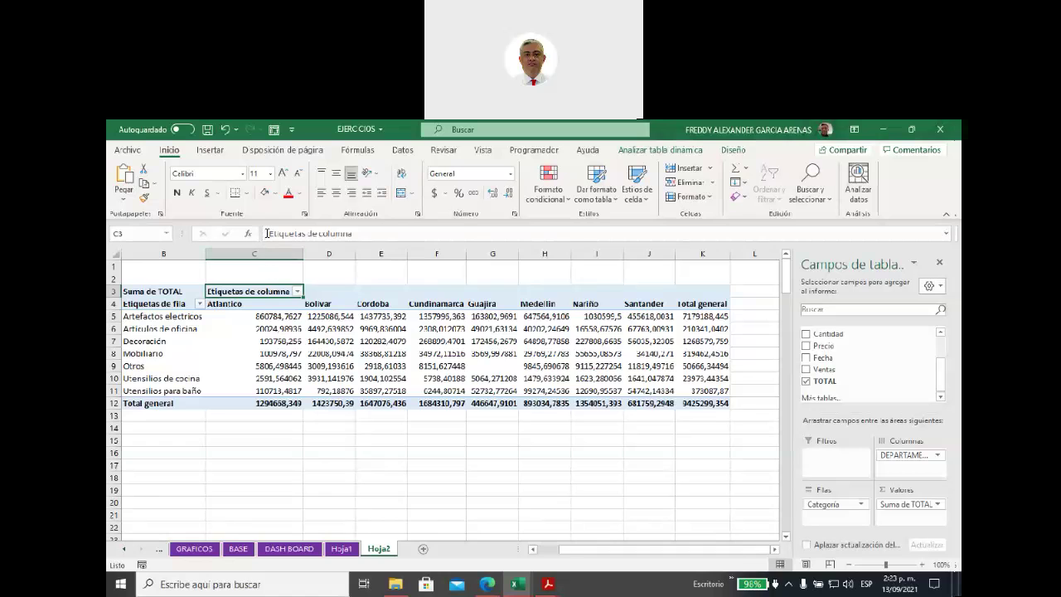
pyautogui.moveTo(267, 234); pyautogui.dragTo(363, 234)
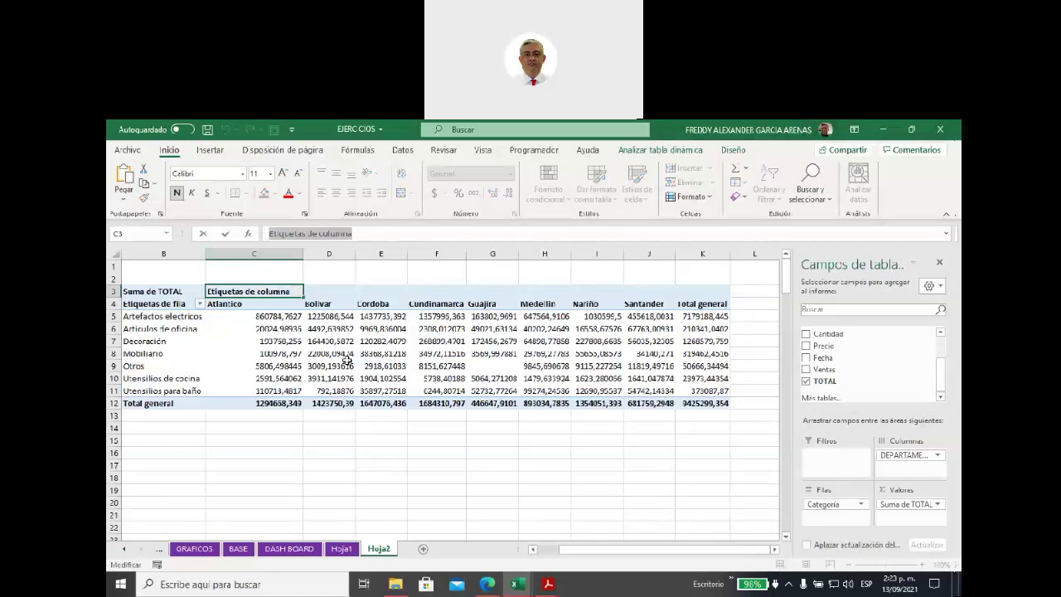
pyautogui.write('Zonas')
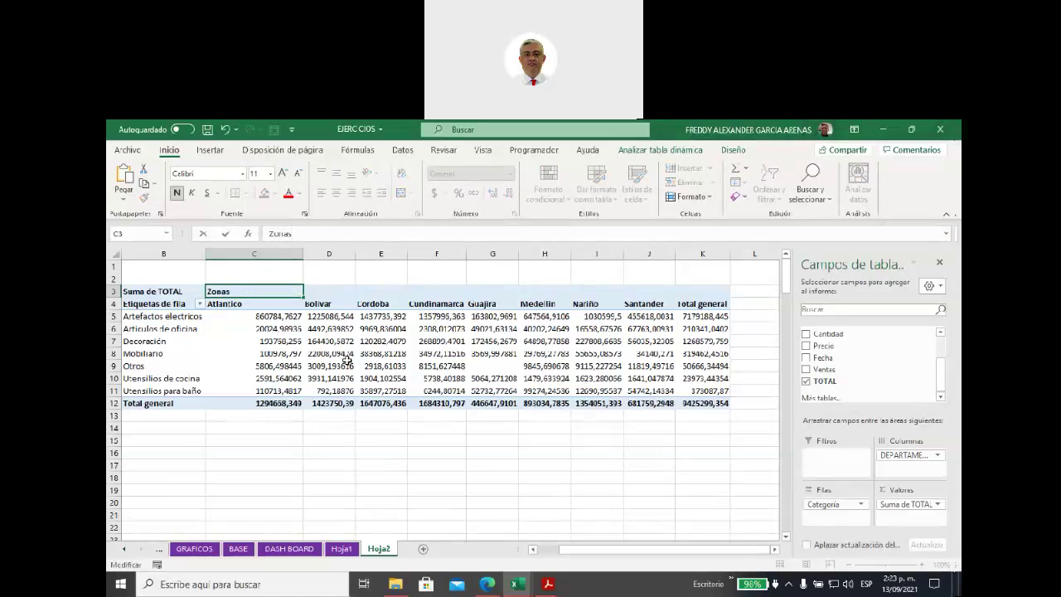
pyautogui.press('BackSpace')
pyautogui.press('BackSpace')
pyautogui.press('BackSpace')
pyautogui.write('DEpar')
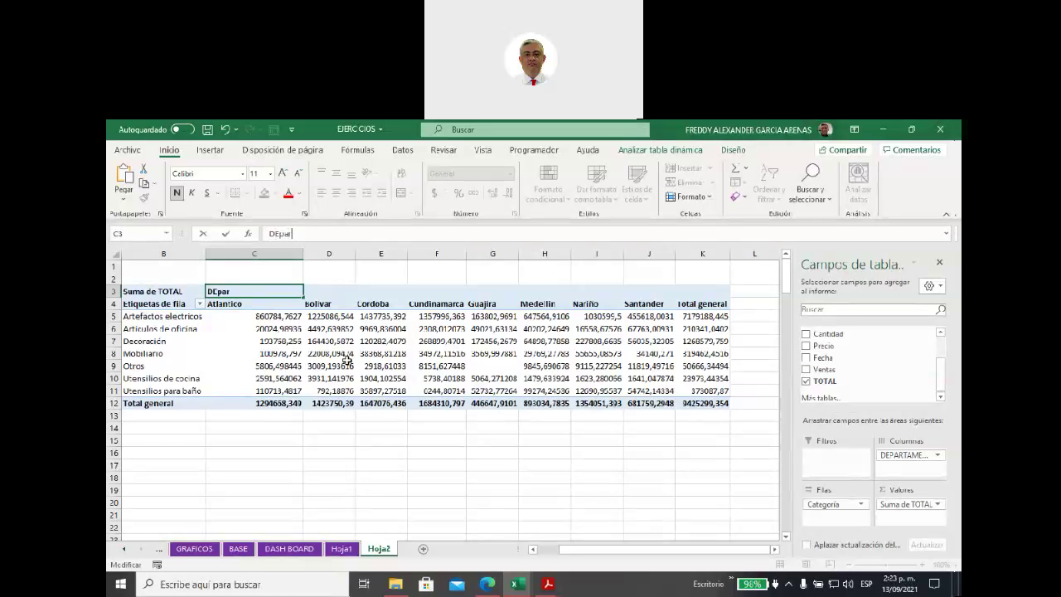
pyautogui.write('tamentos')
pyautogui.click(278, 235)
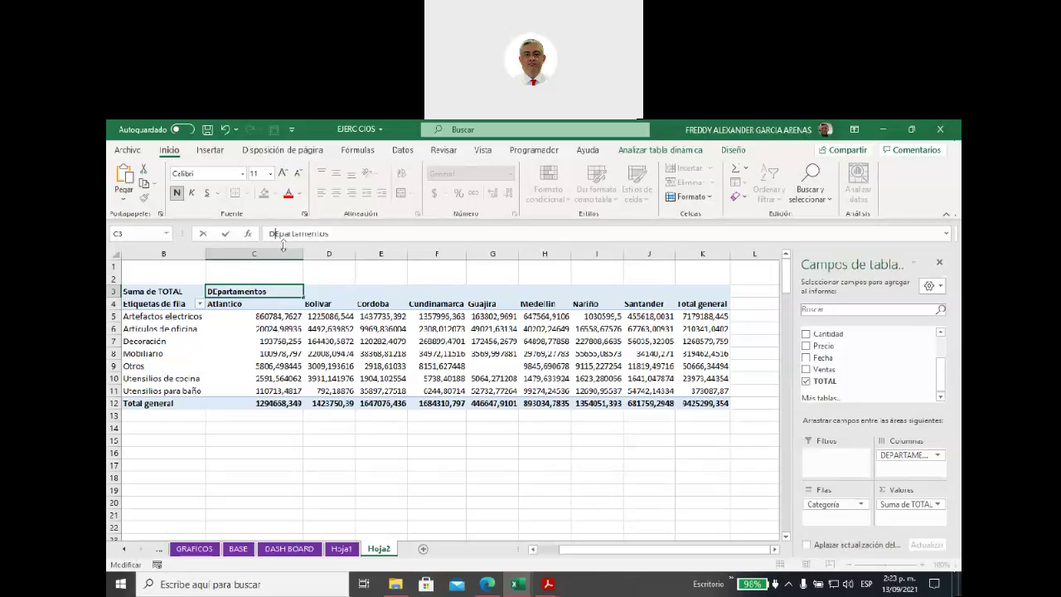
pyautogui.press('BackSpace')
pyautogui.write('e')
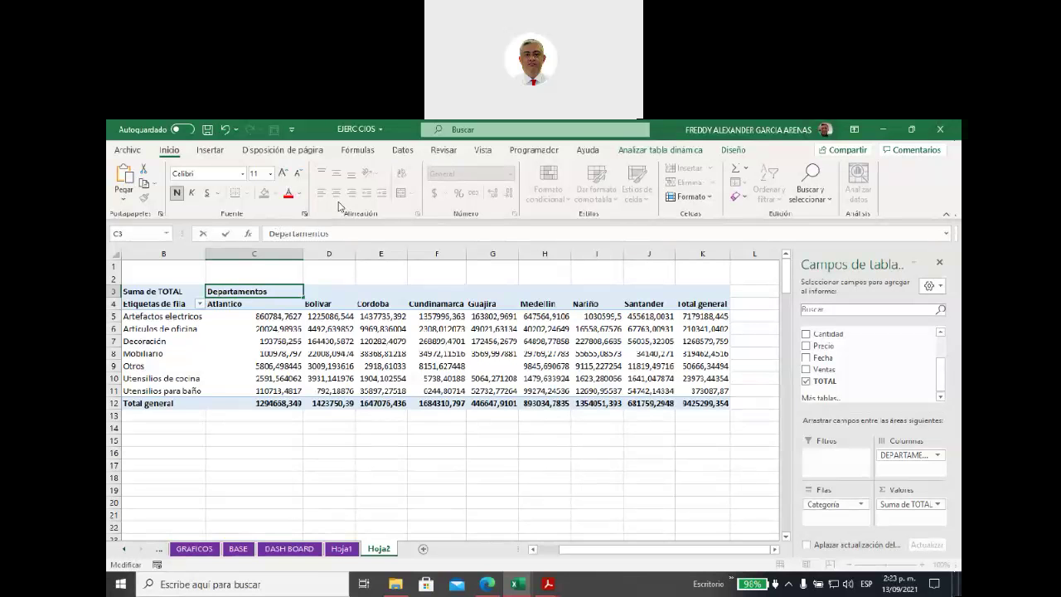
pyautogui.click(343, 429)
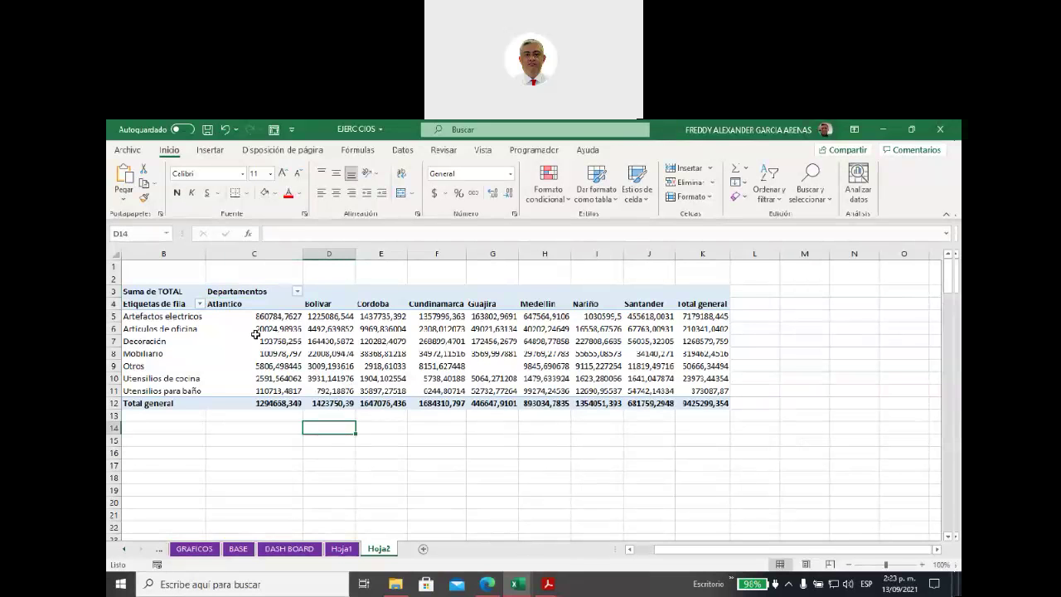
# Rename the pivot table's row labels heading in B4 as Categorias.
pyautogui.click(258, 307)
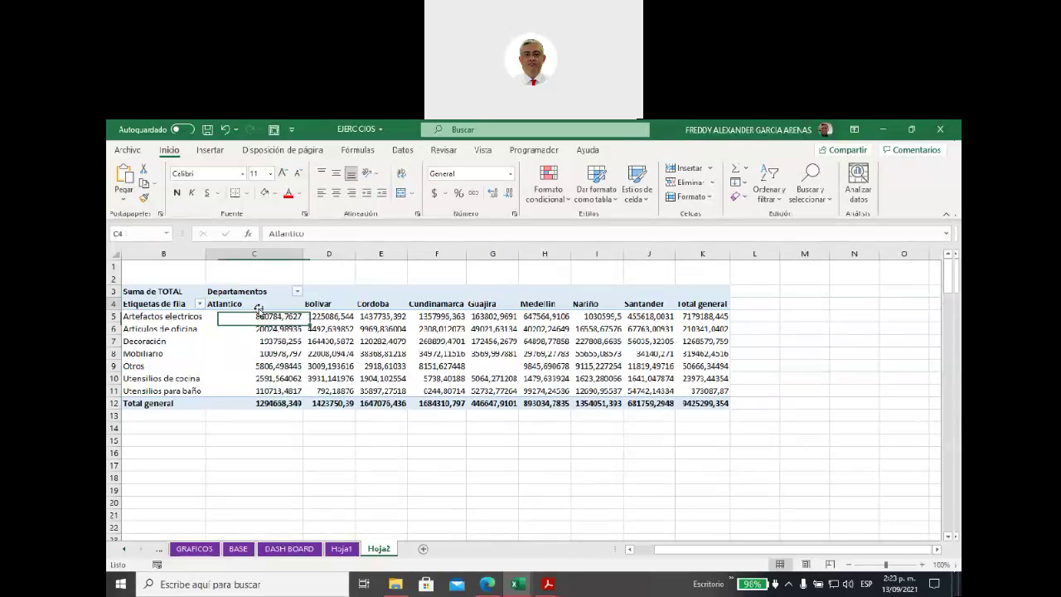
pyautogui.click(178, 291)
pyautogui.click(169, 306)
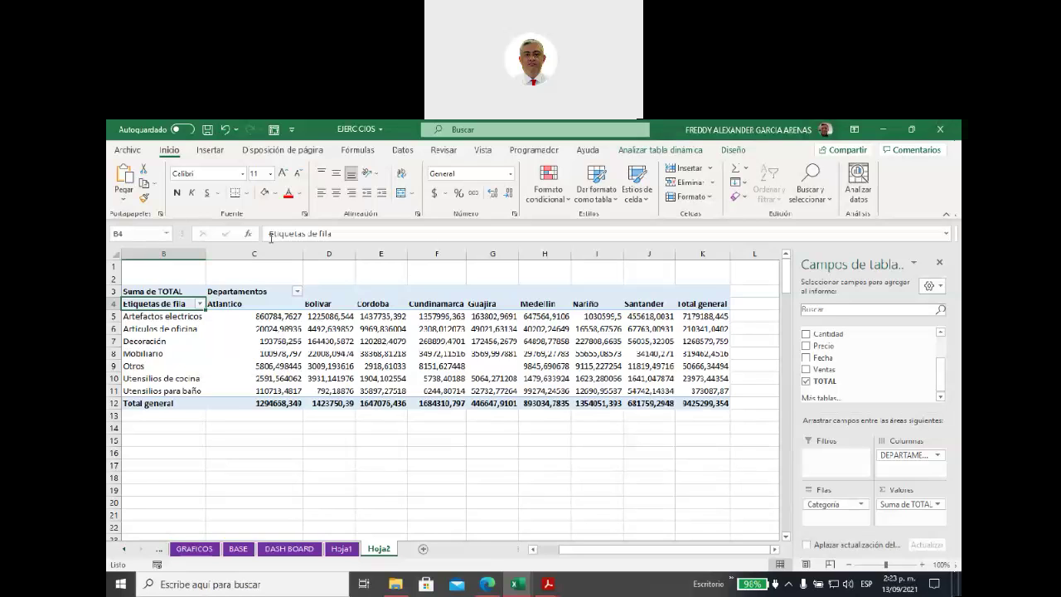
pyautogui.moveTo(269, 233); pyautogui.dragTo(333, 234)
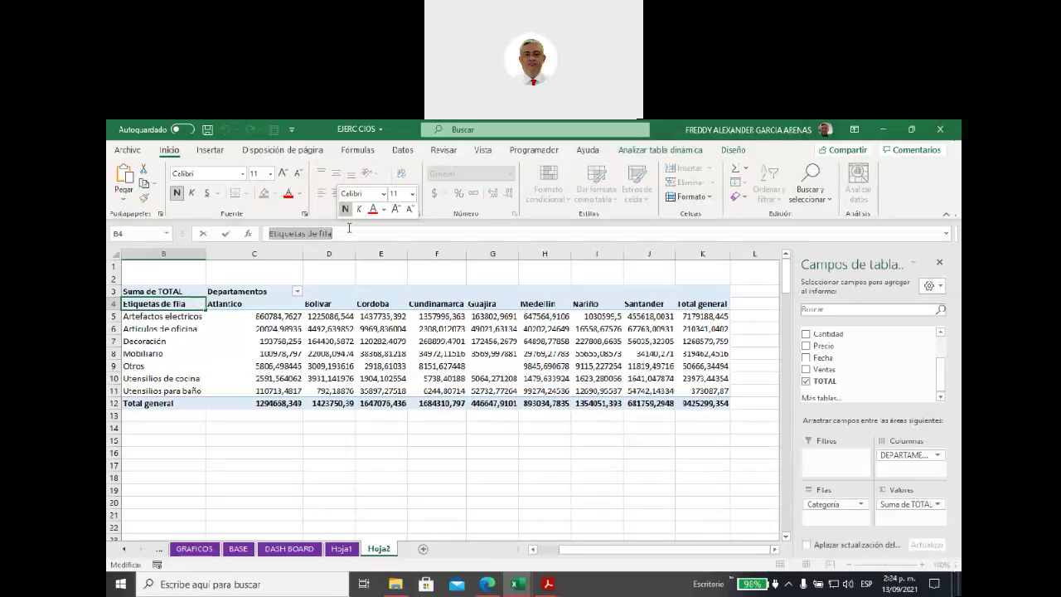
pyautogui.write('CAtegori')
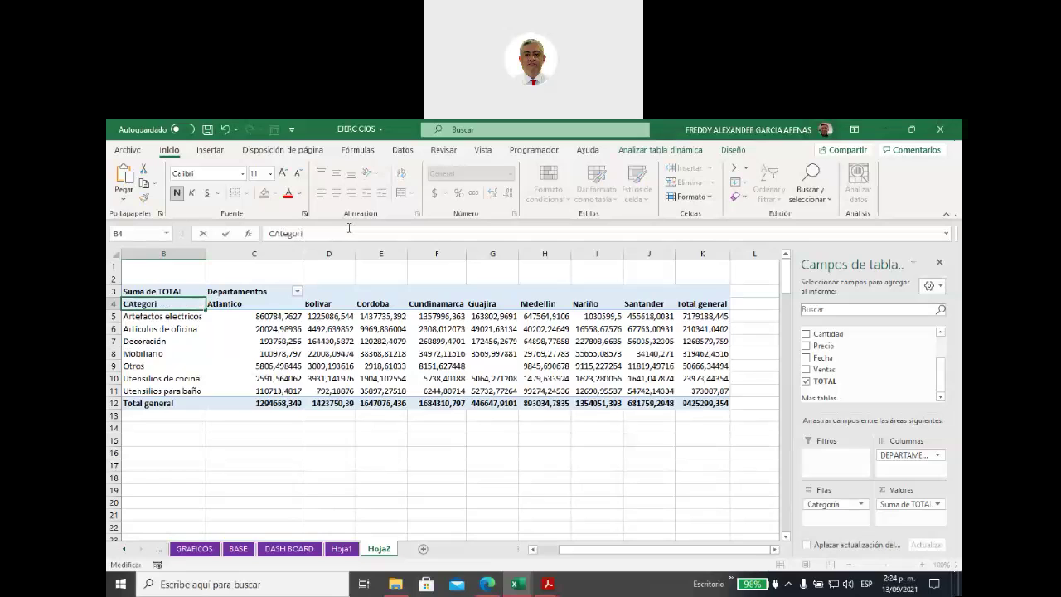
pyautogui.press('BackSpace')
pyautogui.press('BackSpace')
pyautogui.press('BackSpace')
pyautogui.press('BackSpace')
pyautogui.press('BackSpace')
pyautogui.press('BackSpace')
pyautogui.press('BackSpace')
pyautogui.write('ategi')
pyautogui.write('rias')
pyautogui.press('BackSpace')
pyautogui.press('BackSpace')
pyautogui.press('BackSpace')
pyautogui.write('orias')
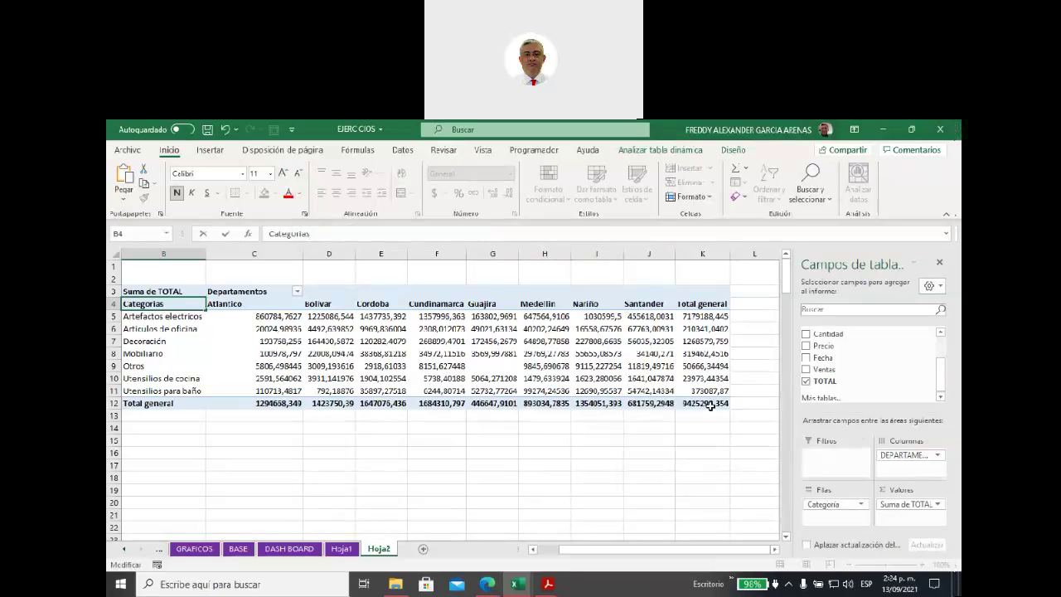
pyautogui.click(448, 442)
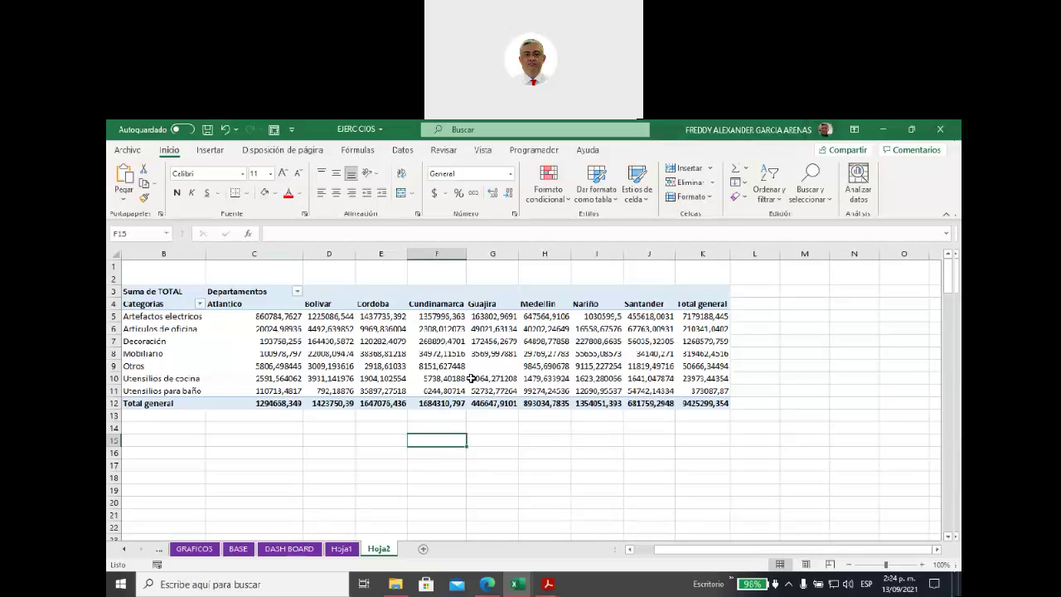
# Examine the Total general column and row against the Artefactos electricos row, the Atlantico column and the full block of values.
pyautogui.moveTo(672, 365)
pyautogui.click(701, 253)
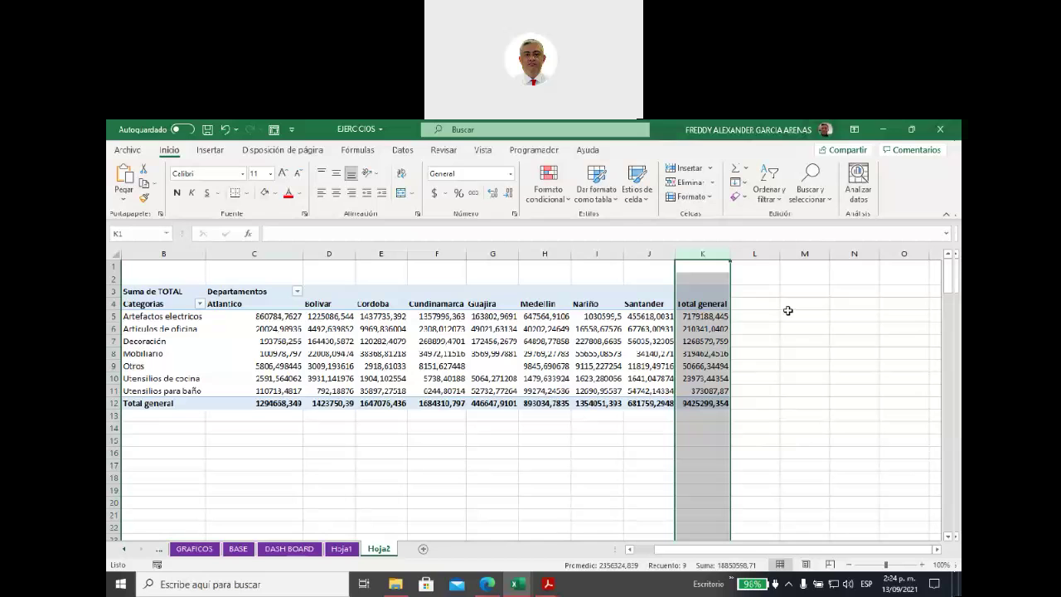
pyautogui.moveTo(282, 318); pyautogui.dragTo(646, 317)
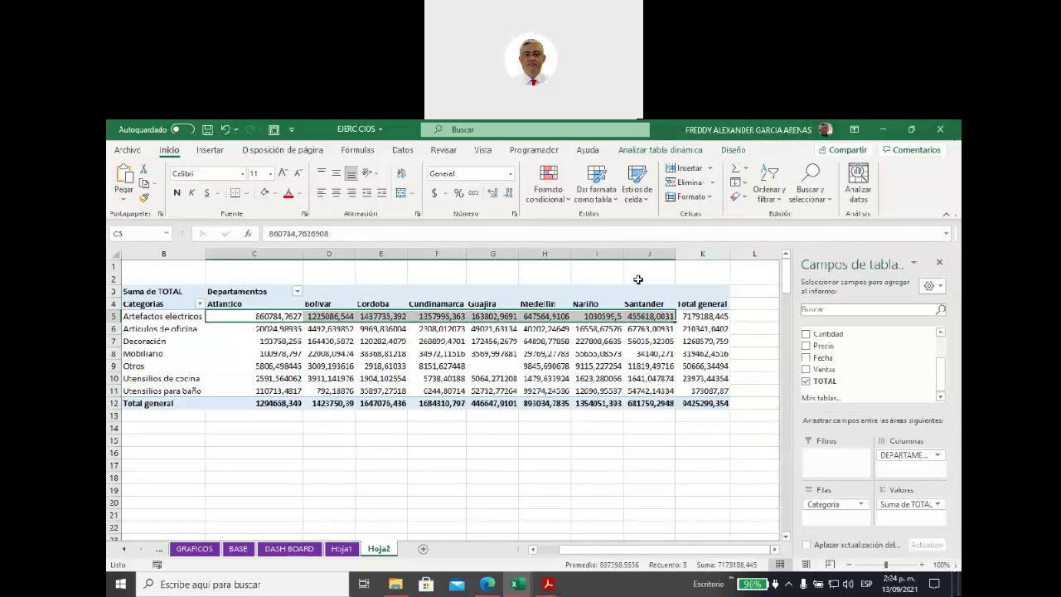
pyautogui.click(688, 318)
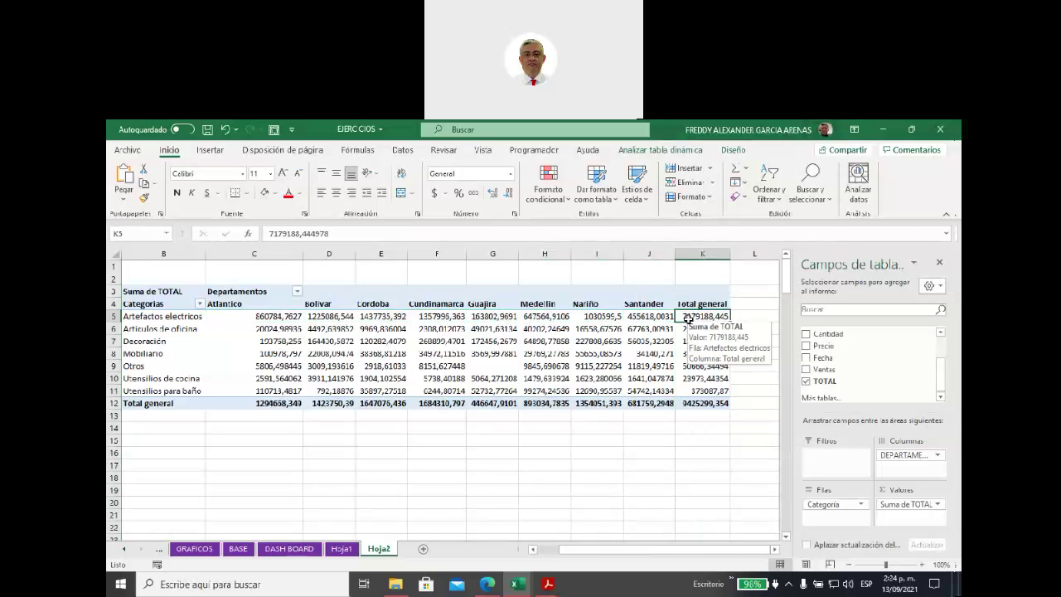
pyautogui.moveTo(276, 316); pyautogui.dragTo(274, 391)
pyautogui.moveTo(149, 406); pyautogui.dragTo(704, 410)
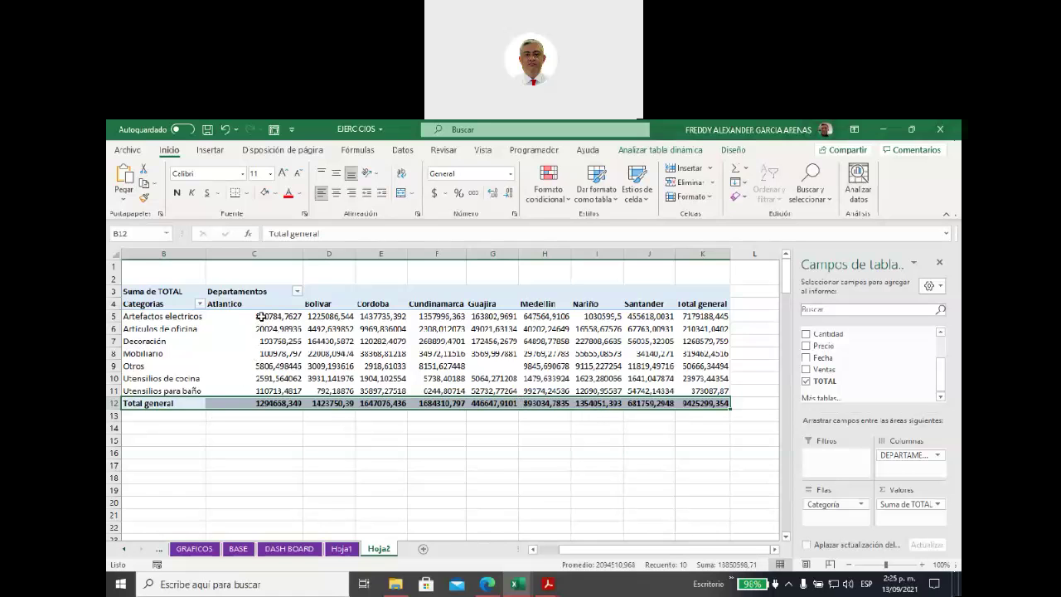
pyautogui.moveTo(260, 320); pyautogui.dragTo(692, 400)
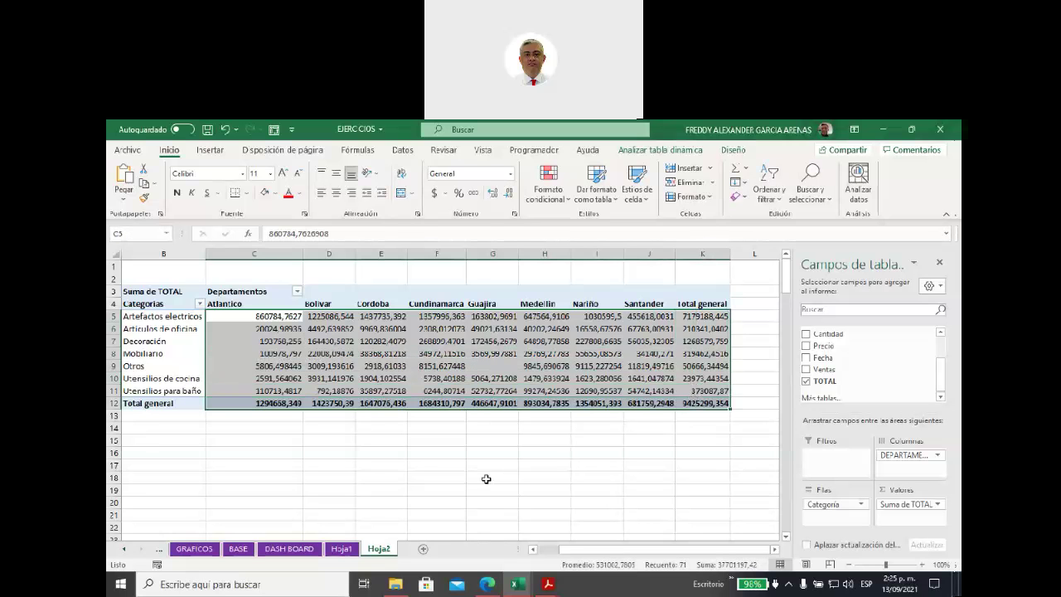
pyautogui.click(485, 428)
# Set the pivot table options to show 0 in empty cells, such as Otros for Guajira.
pyautogui.click(482, 369)
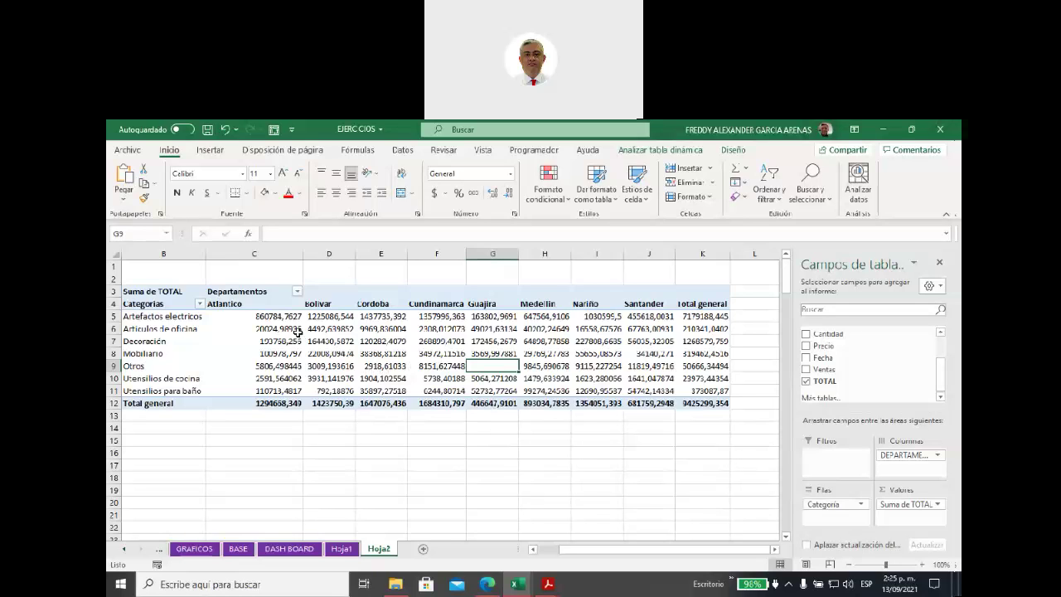
pyautogui.rightClick(481, 366)
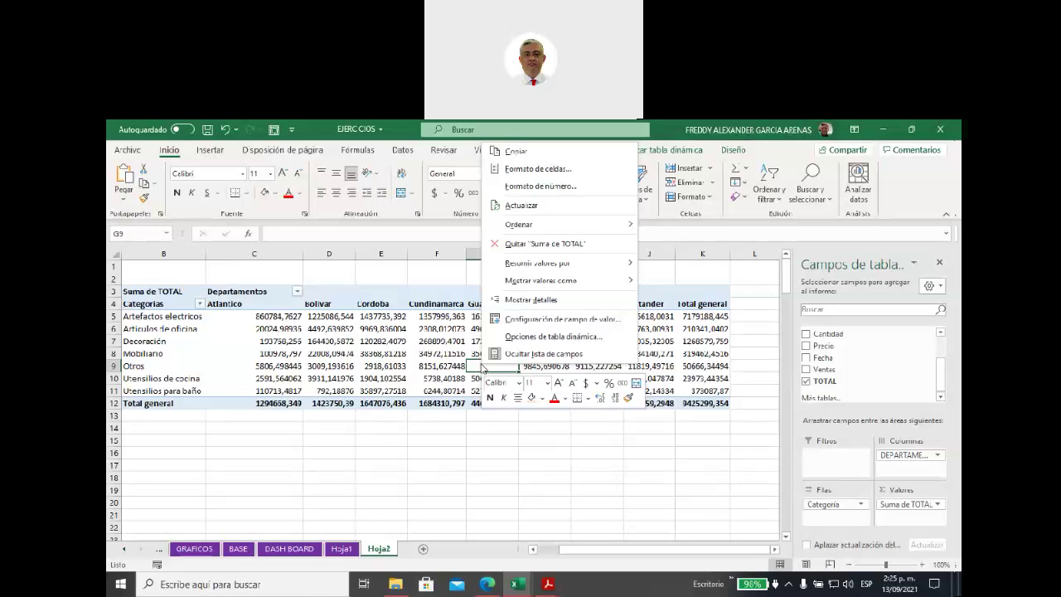
pyautogui.click(543, 338)
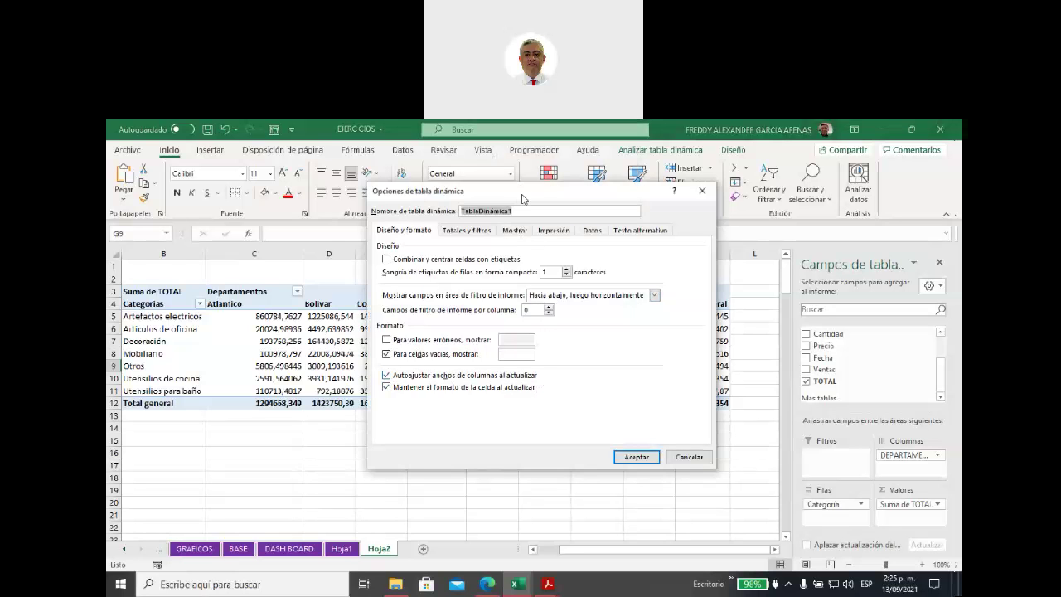
pyautogui.moveTo(522, 196); pyautogui.dragTo(505, 247)
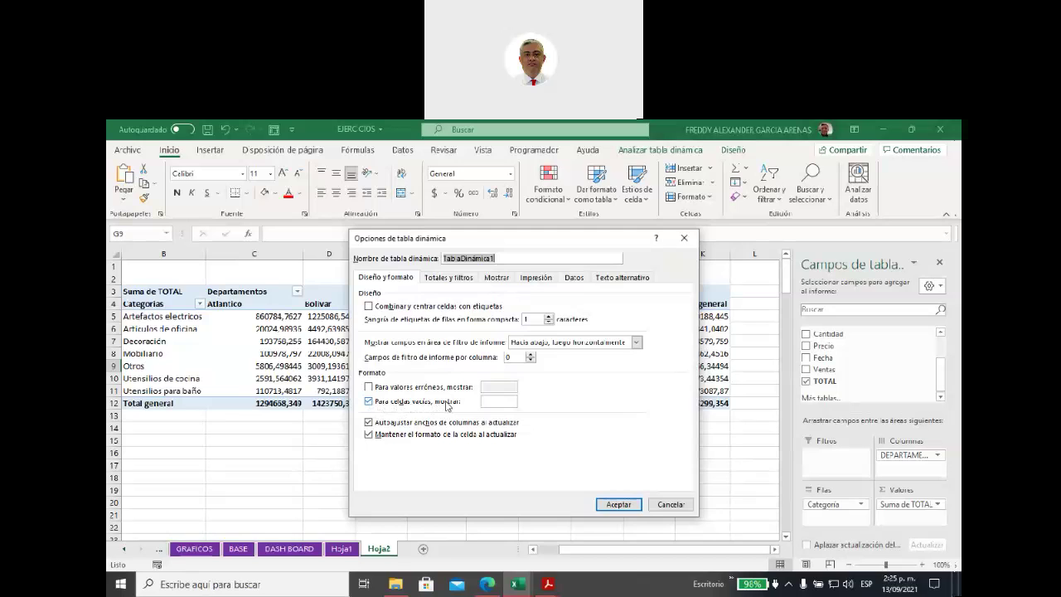
pyautogui.click(488, 402)
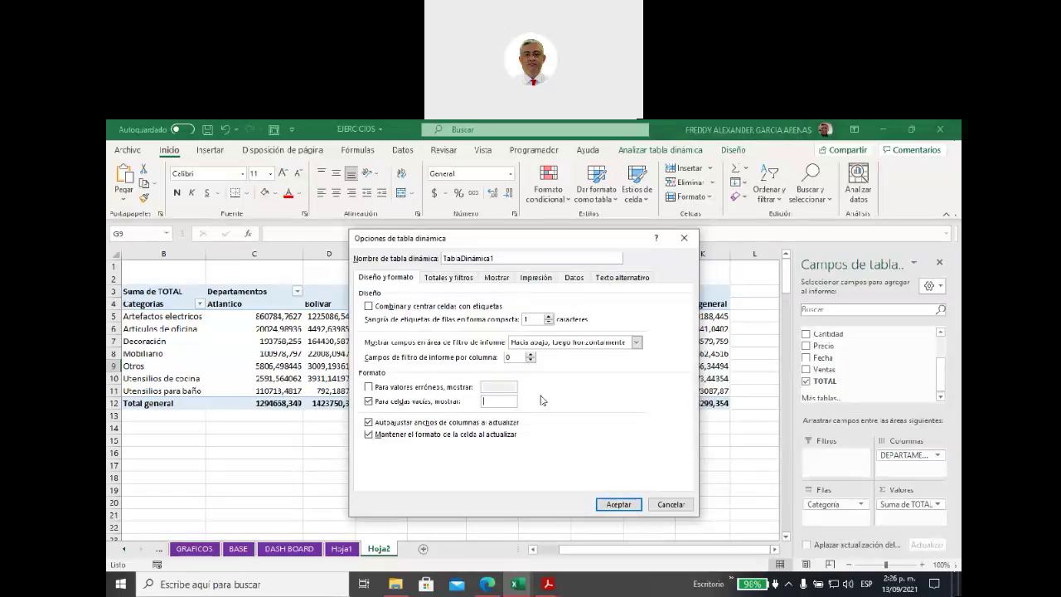
pyautogui.write('0')
pyautogui.click(610, 505)
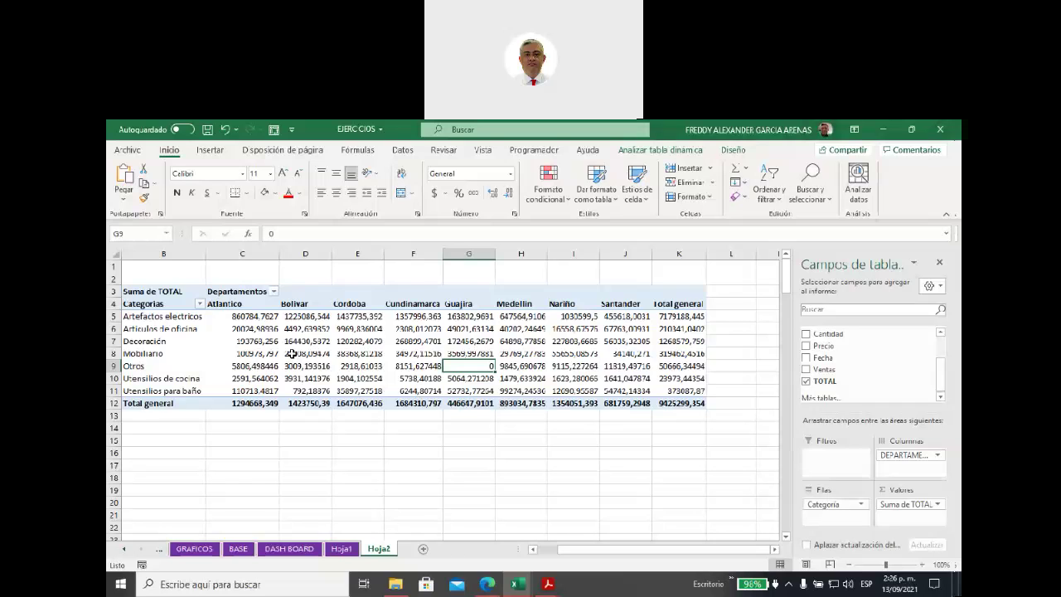
# Format all the pivot table's values and totals in C5:K12 as Moneda with the $ symbol and 2 decimal places.
pyautogui.moveTo(251, 312)
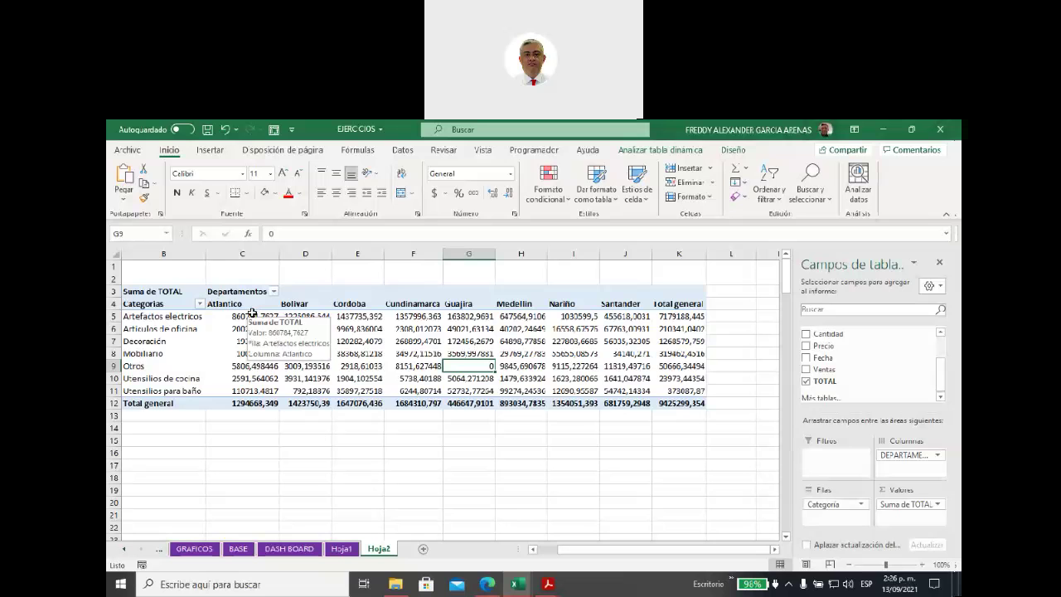
pyautogui.moveTo(251, 313)
pyautogui.mouseDown()
pyautogui.moveTo(465, 340)
pyautogui.moveTo(661, 401)
pyautogui.mouseUp()
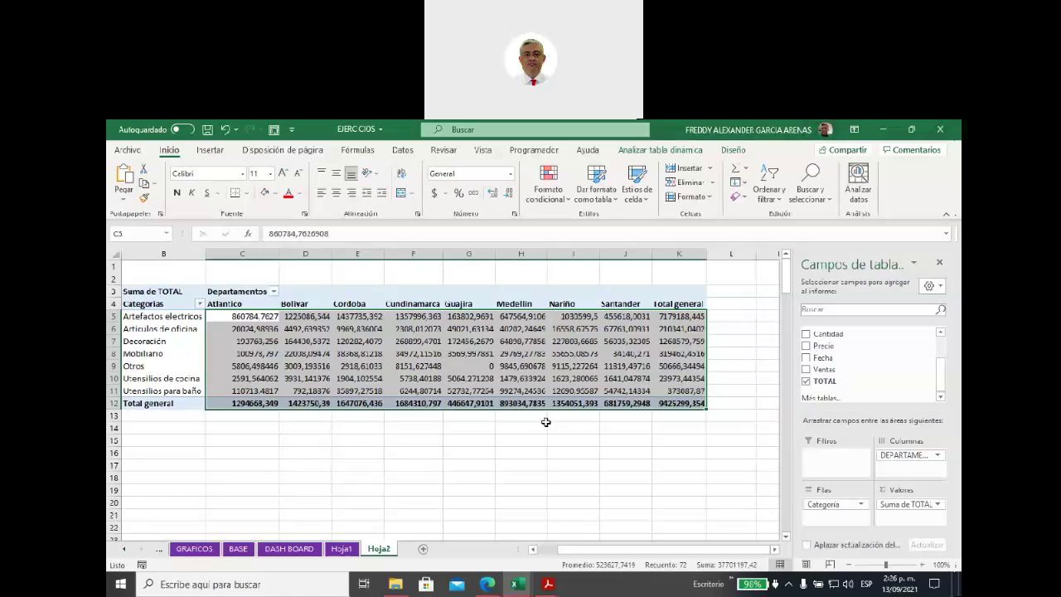
pyautogui.click(514, 215)
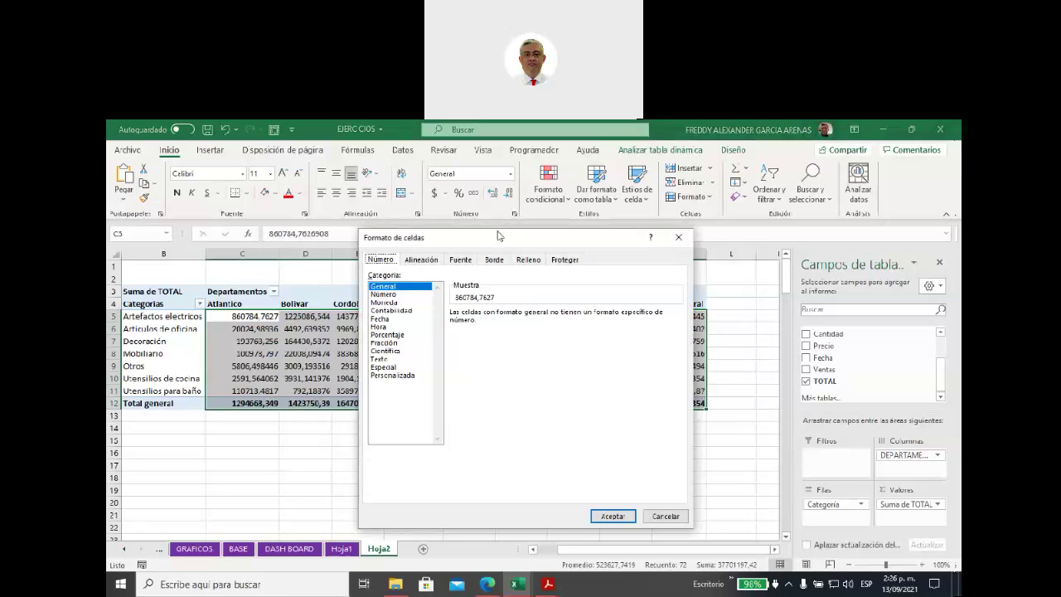
pyautogui.moveTo(496, 236); pyautogui.dragTo(609, 245)
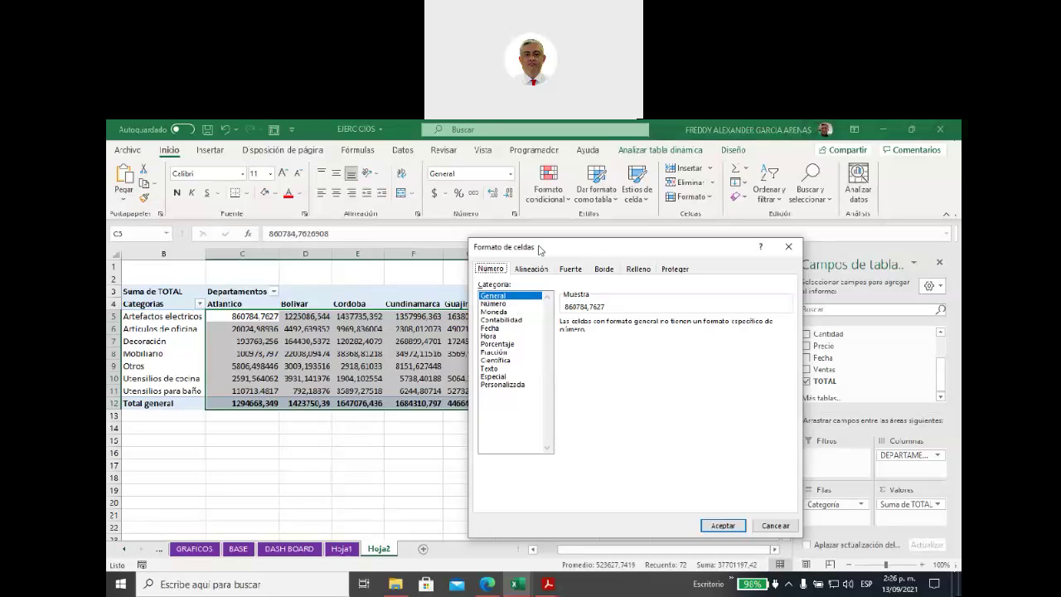
pyautogui.click(503, 312)
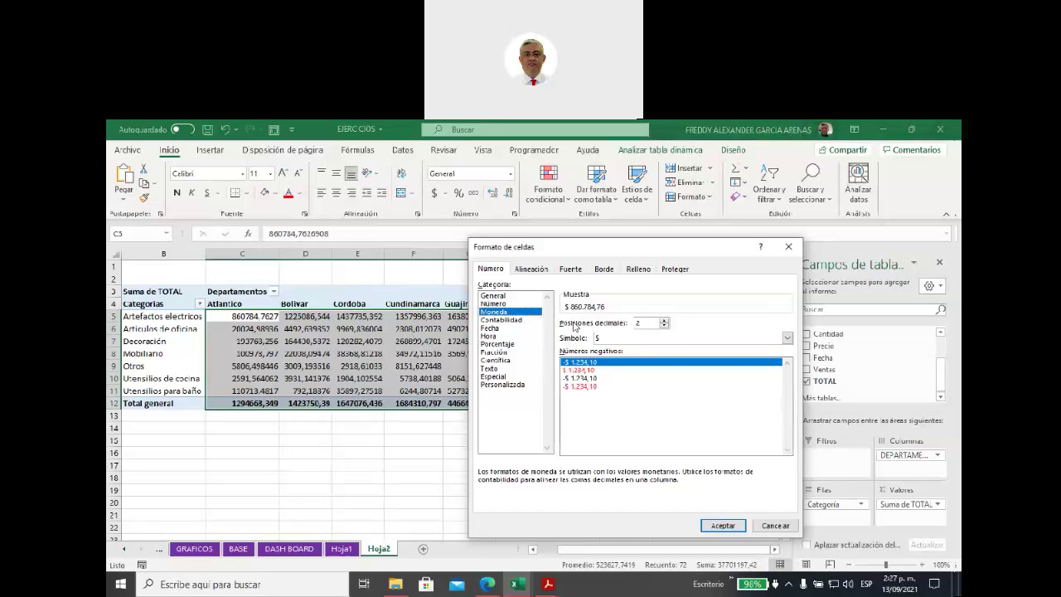
pyautogui.click(786, 338)
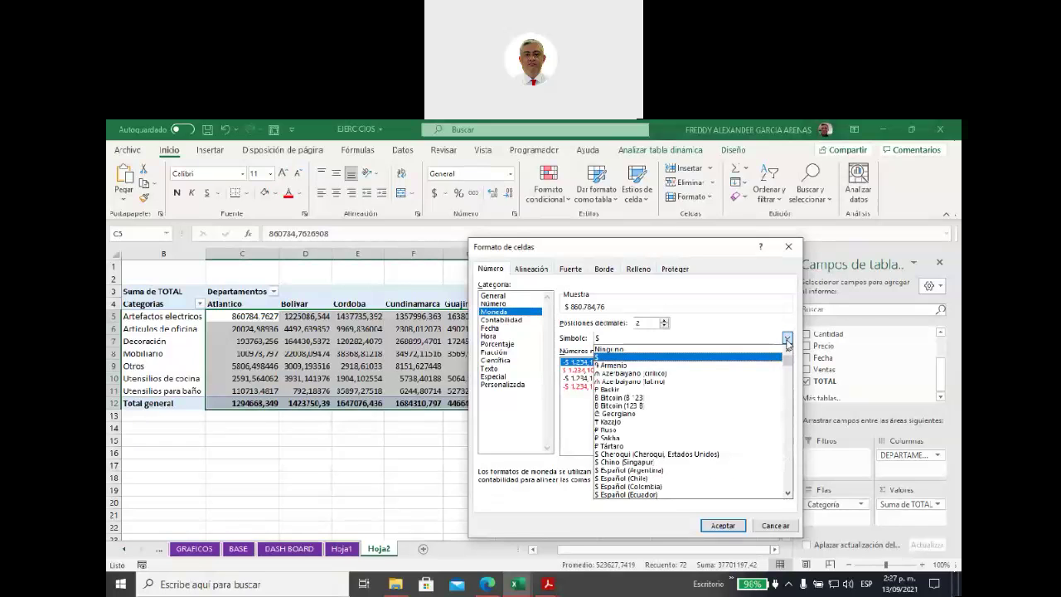
pyautogui.click(787, 338)
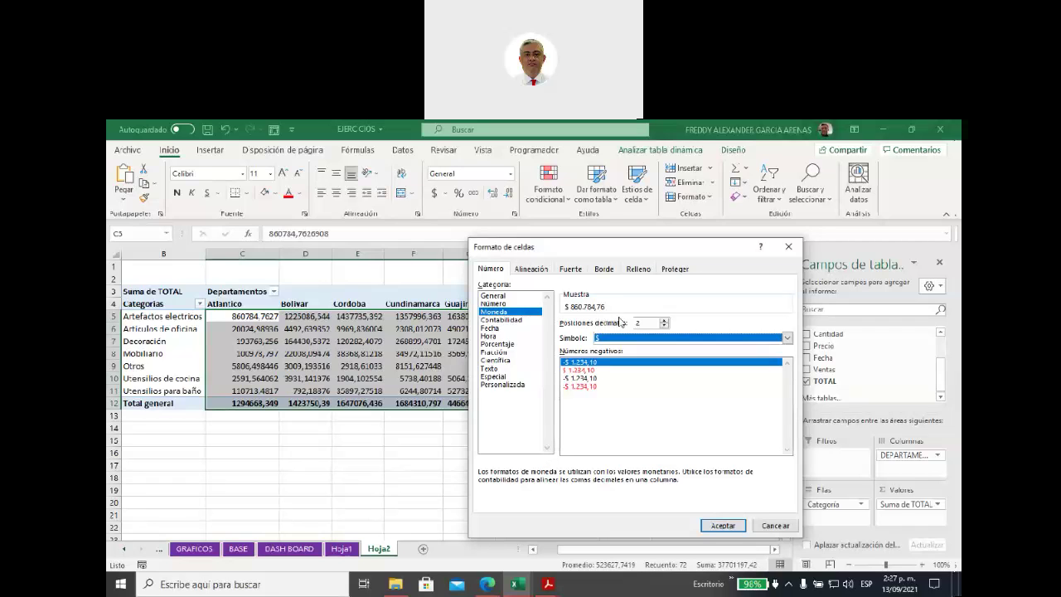
pyautogui.click(637, 322)
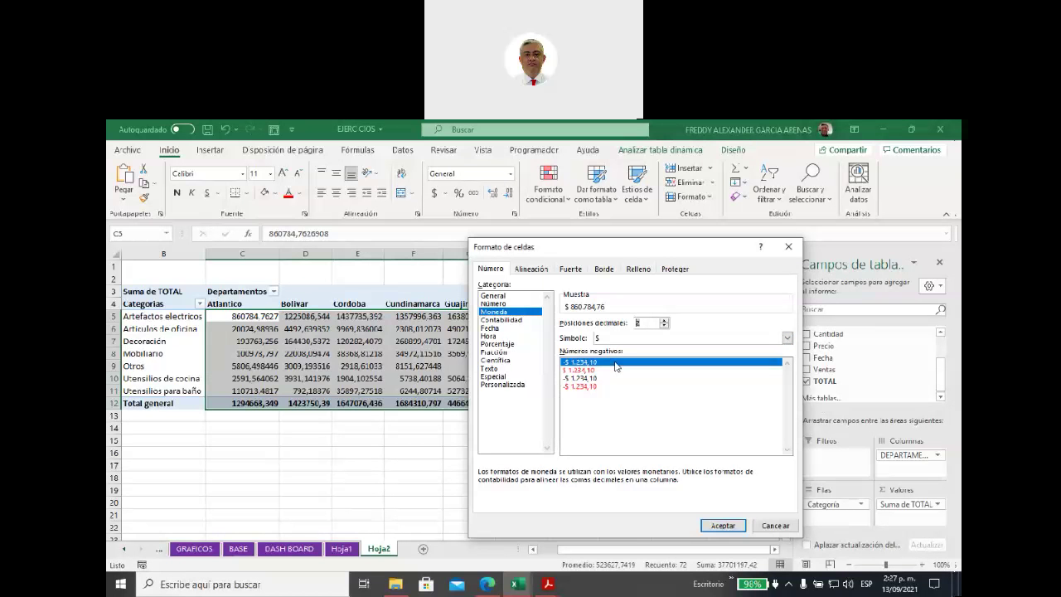
pyautogui.click(721, 527)
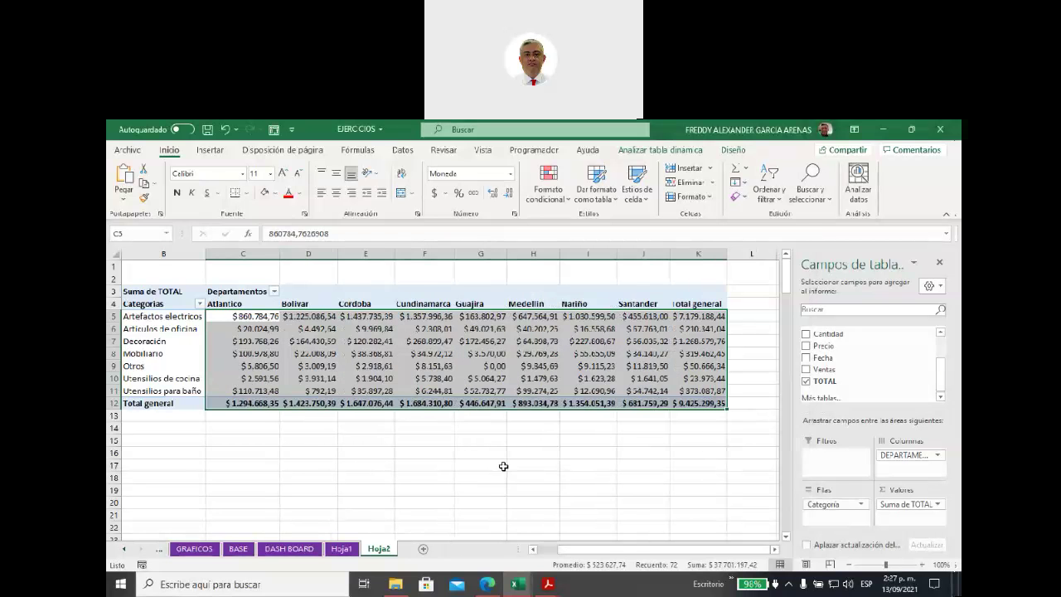
pyautogui.click(502, 466)
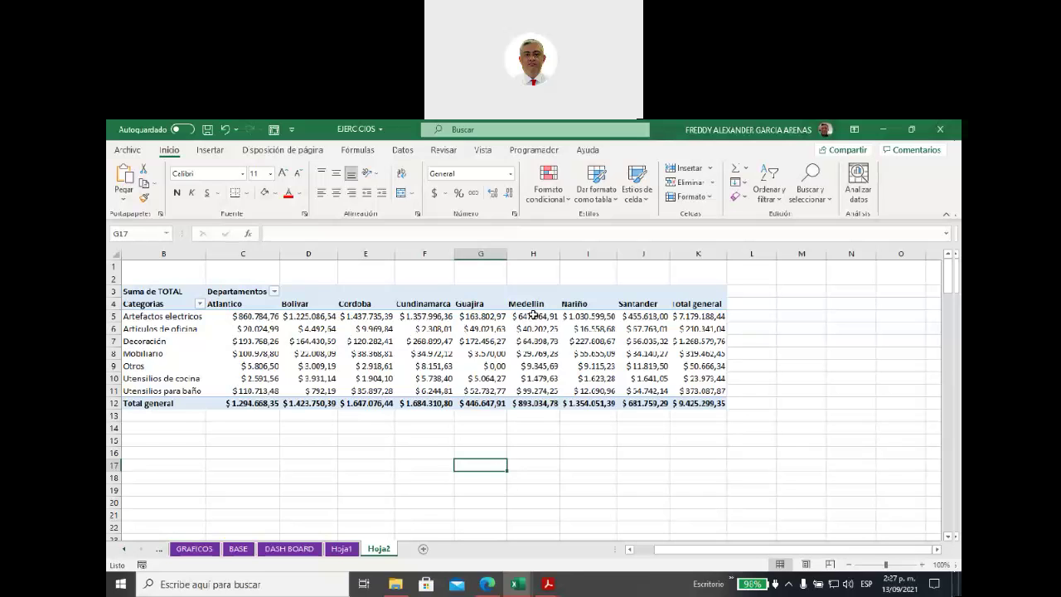
# Turn off the grand totals for rows in the pivot table options.
pyautogui.moveTo(535, 316); pyautogui.dragTo(535, 403)
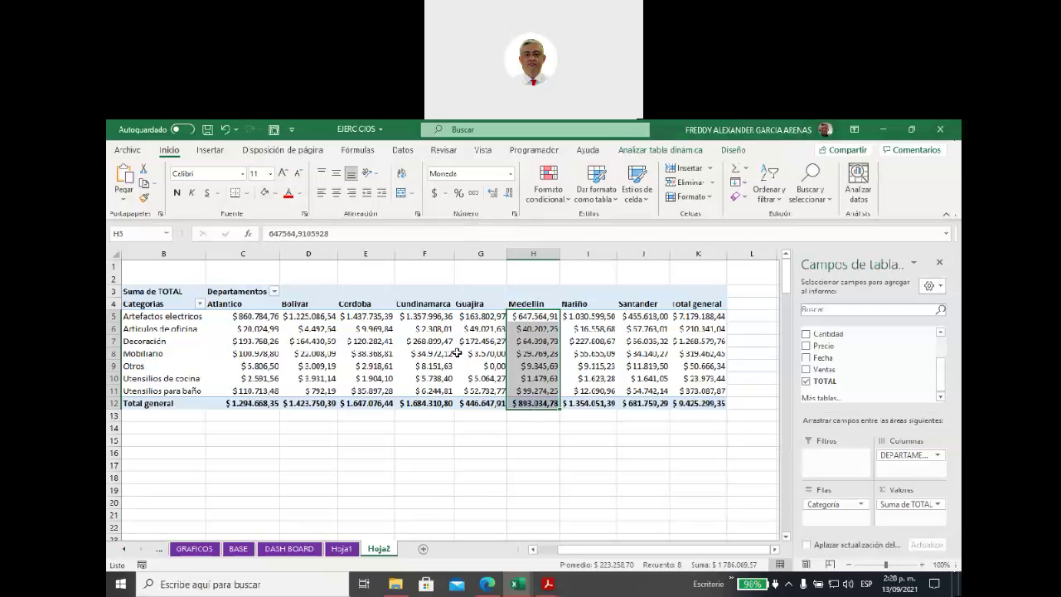
pyautogui.click(435, 340)
pyautogui.moveTo(304, 316)
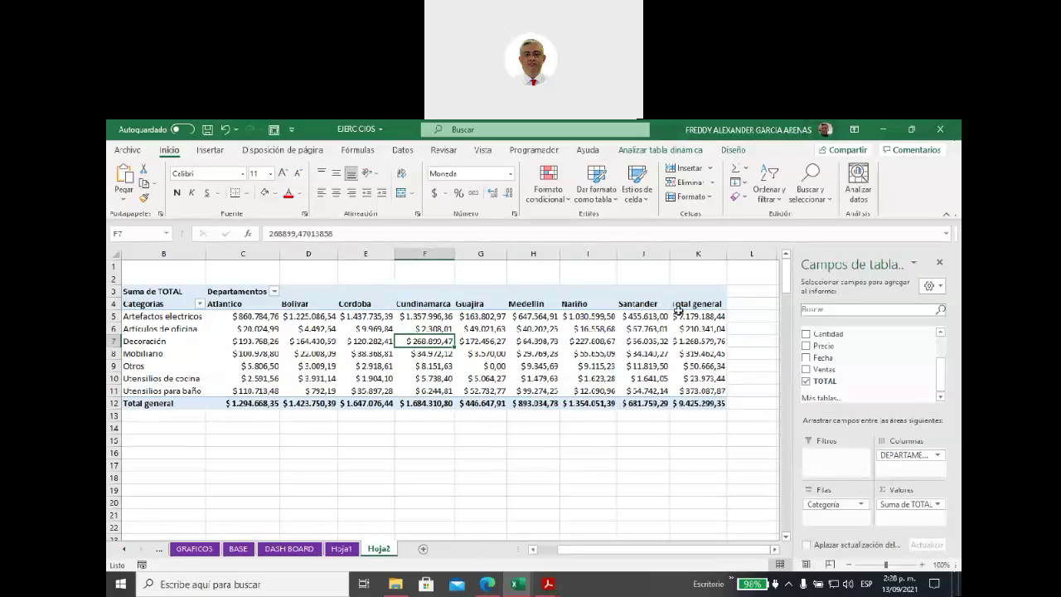
pyautogui.rightClick(472, 332)
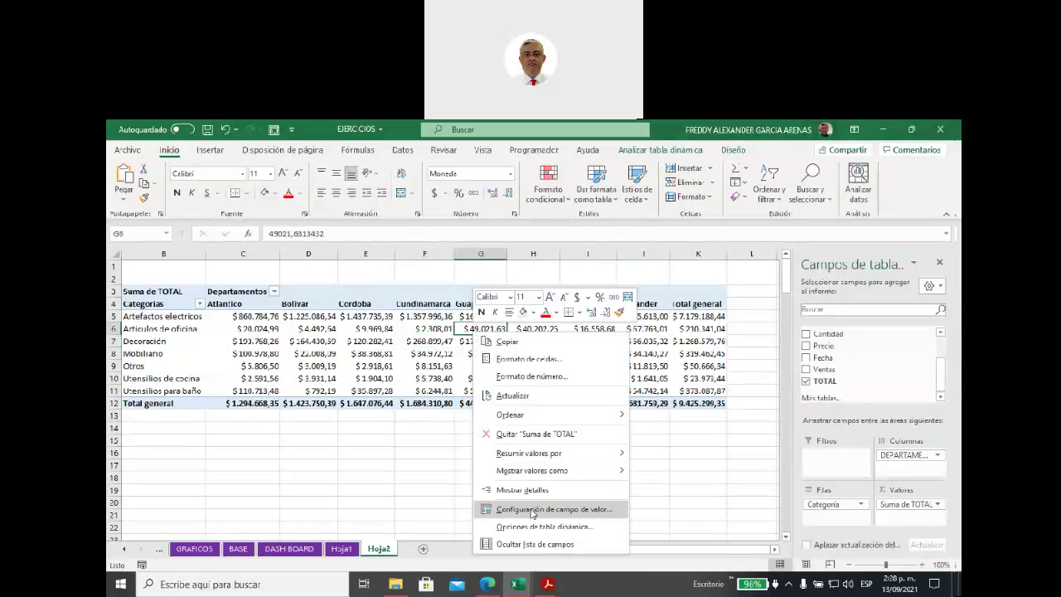
pyautogui.click(537, 528)
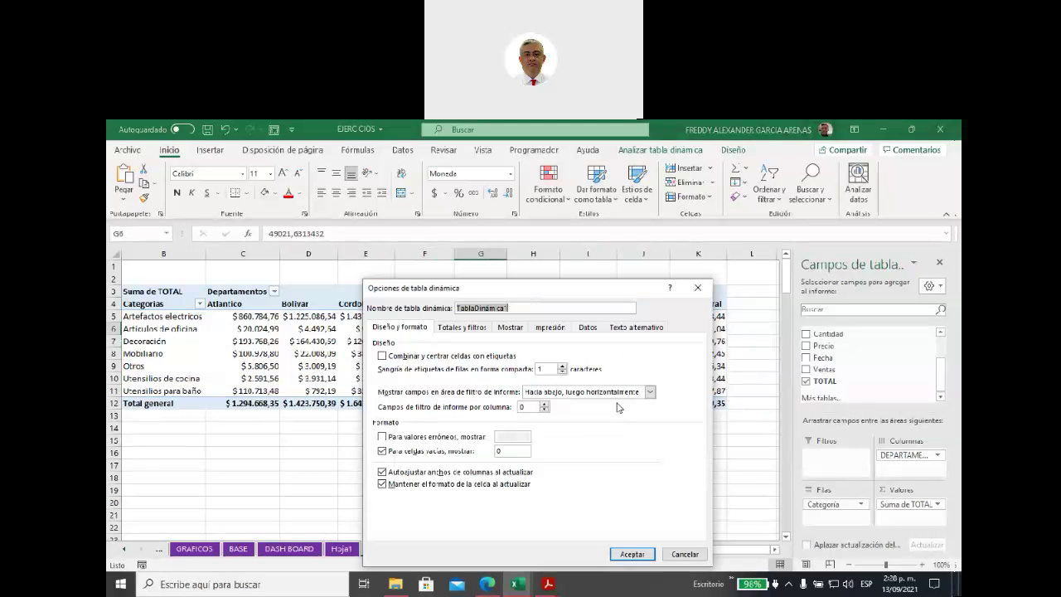
pyautogui.moveTo(541, 287); pyautogui.dragTo(550, 233)
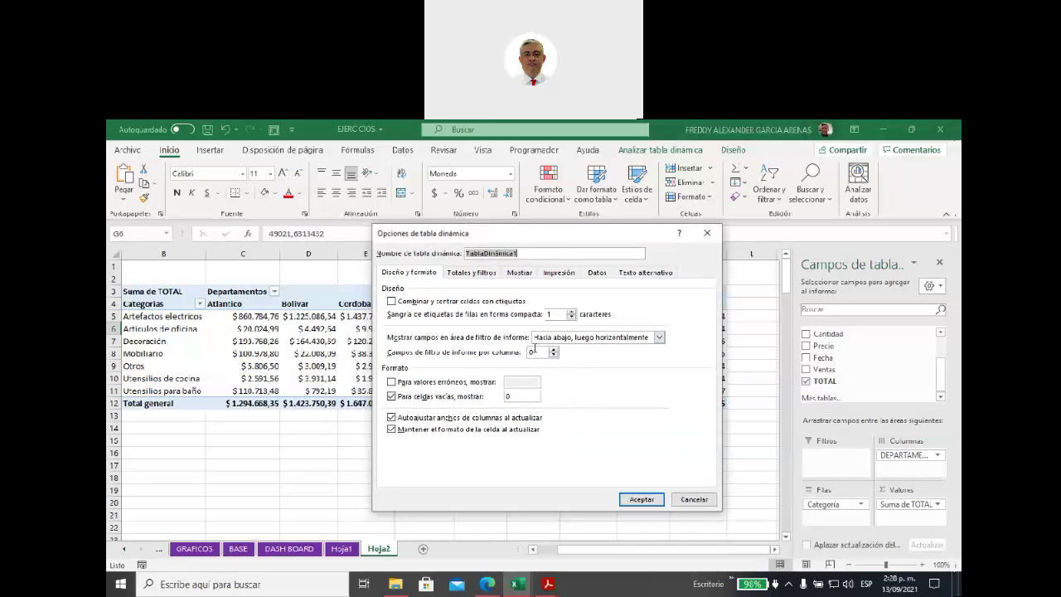
pyautogui.click(479, 274)
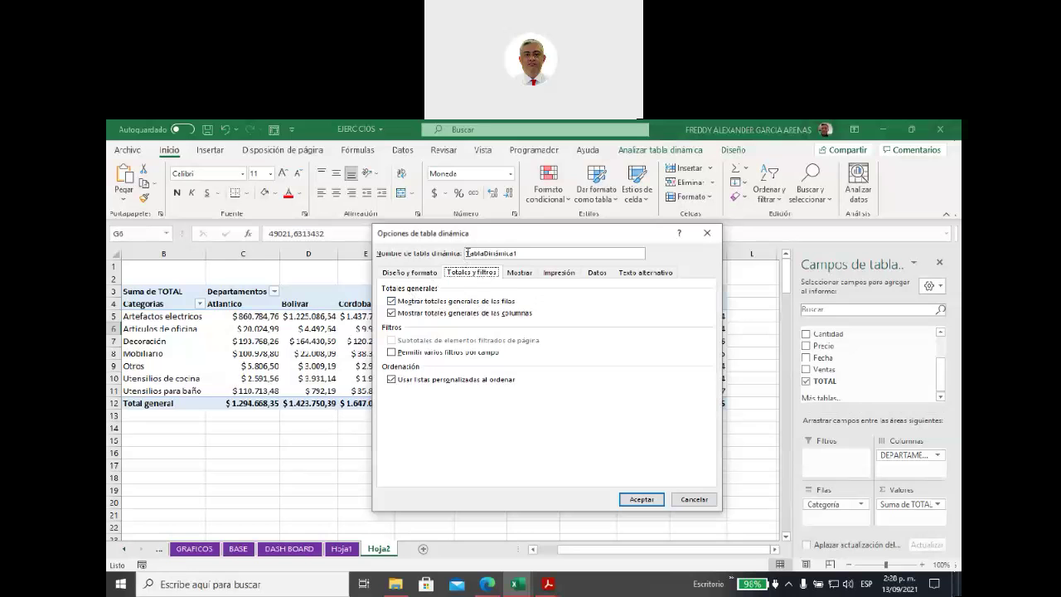
pyautogui.moveTo(485, 237); pyautogui.dragTo(453, 468)
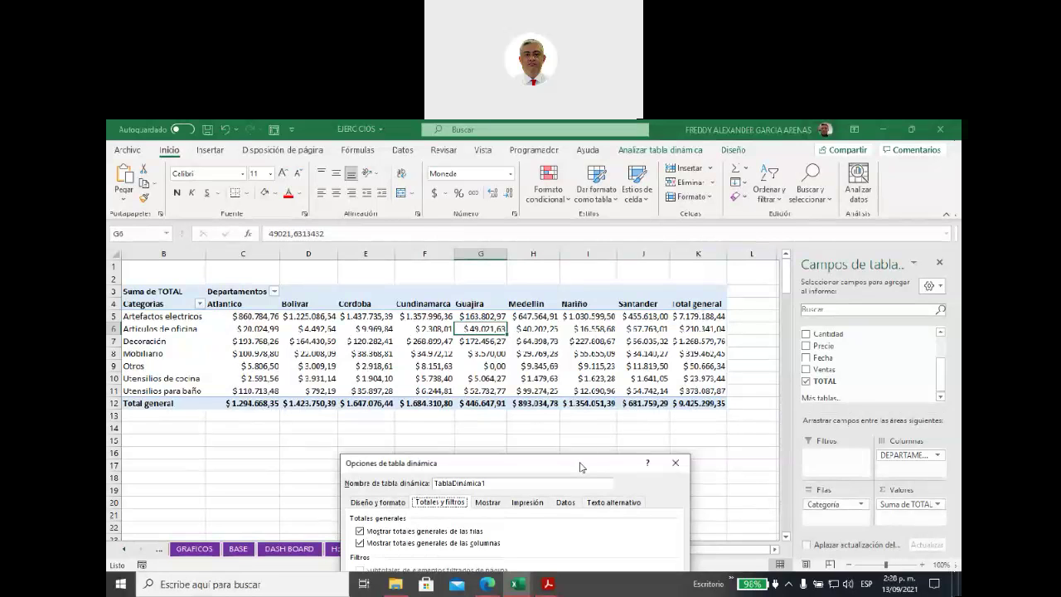
pyautogui.moveTo(580, 466); pyautogui.dragTo(602, 438)
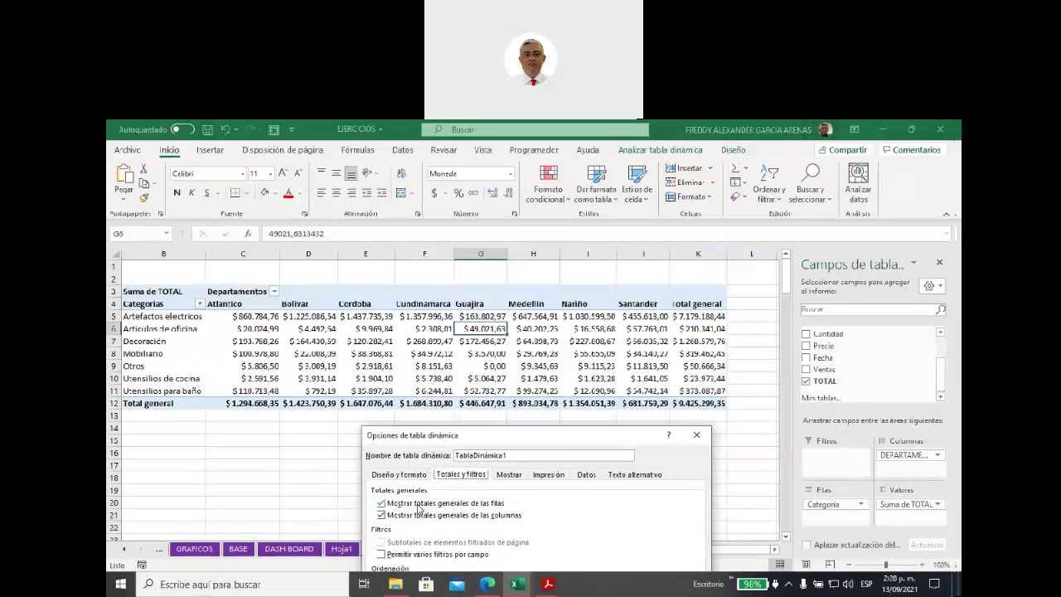
pyautogui.click(380, 504)
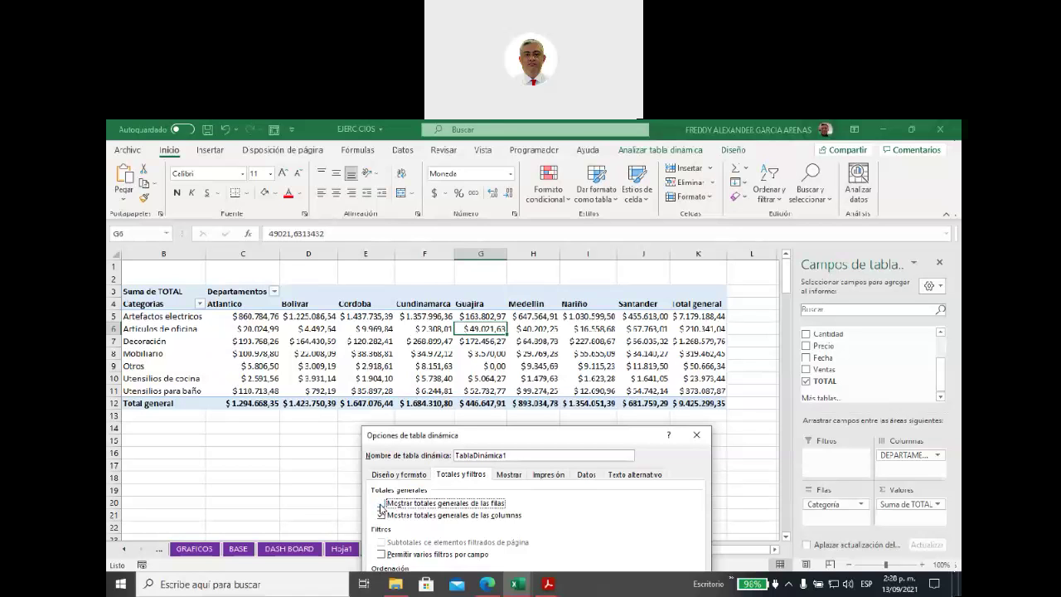
pyautogui.moveTo(475, 441); pyautogui.dragTo(424, 245)
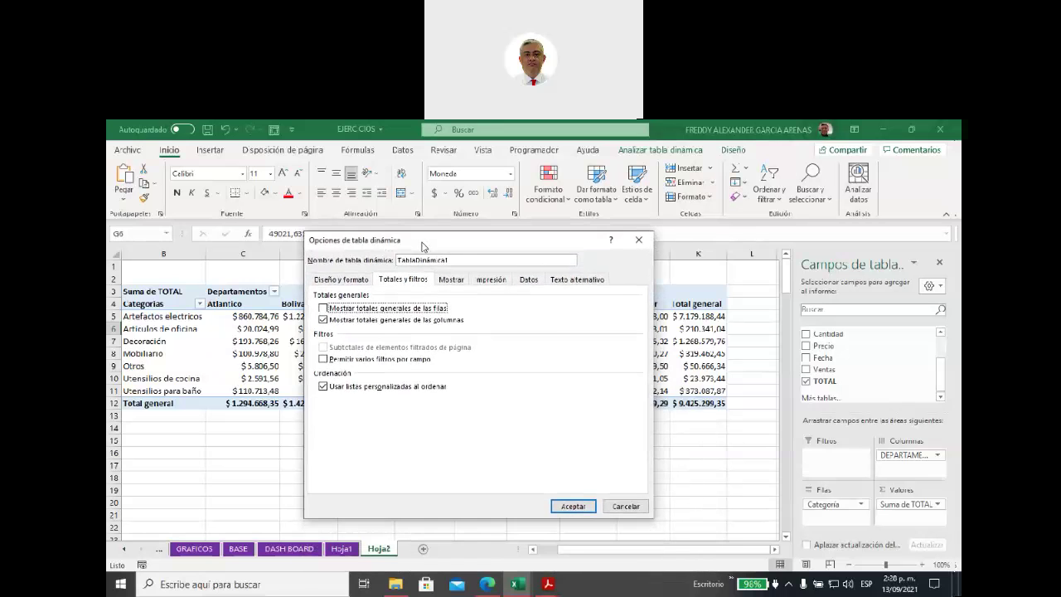
pyautogui.click(561, 506)
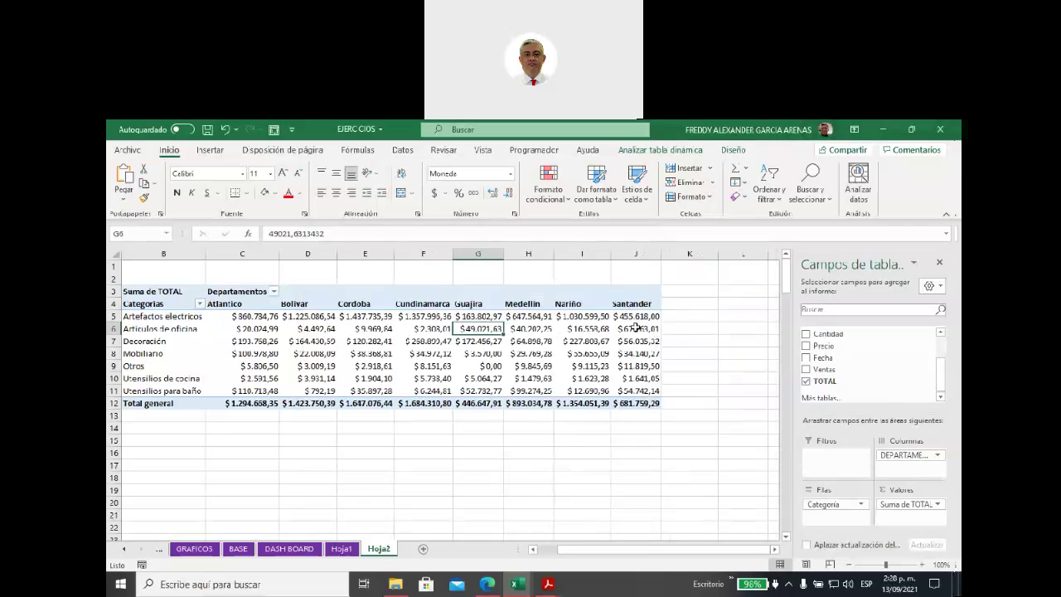
# Turn off the grand totals for columns in the pivot table options.
pyautogui.moveTo(265, 317); pyautogui.dragTo(690, 321)
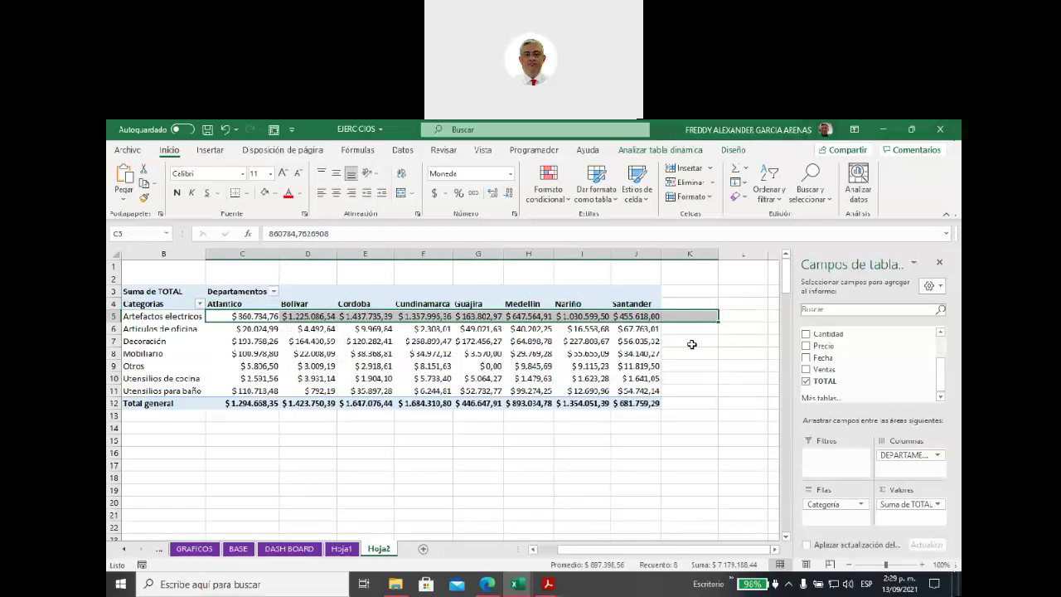
pyautogui.click(692, 347)
pyautogui.click(466, 366)
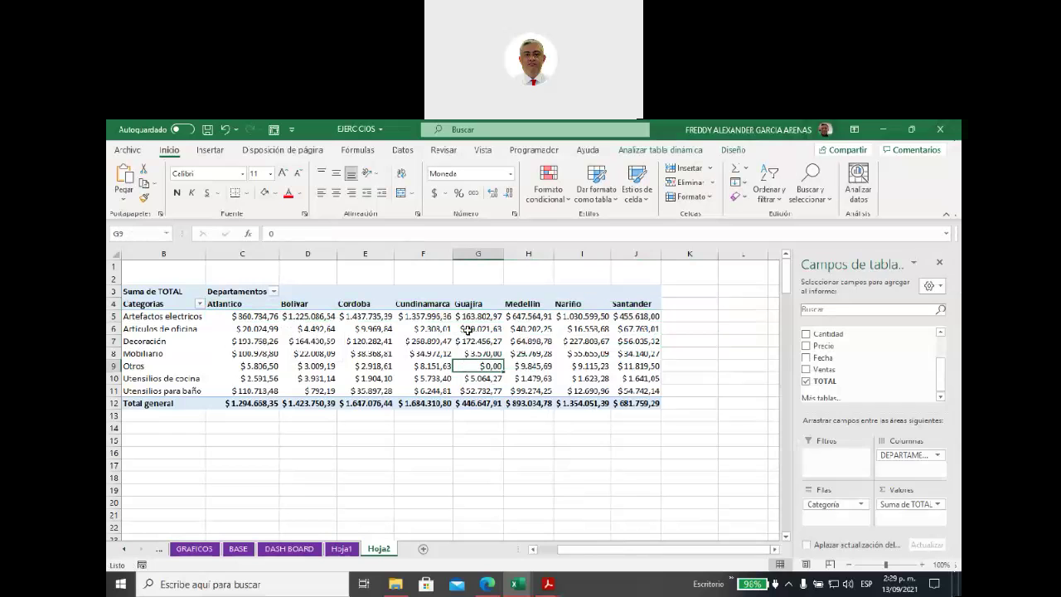
pyautogui.rightClick(469, 330)
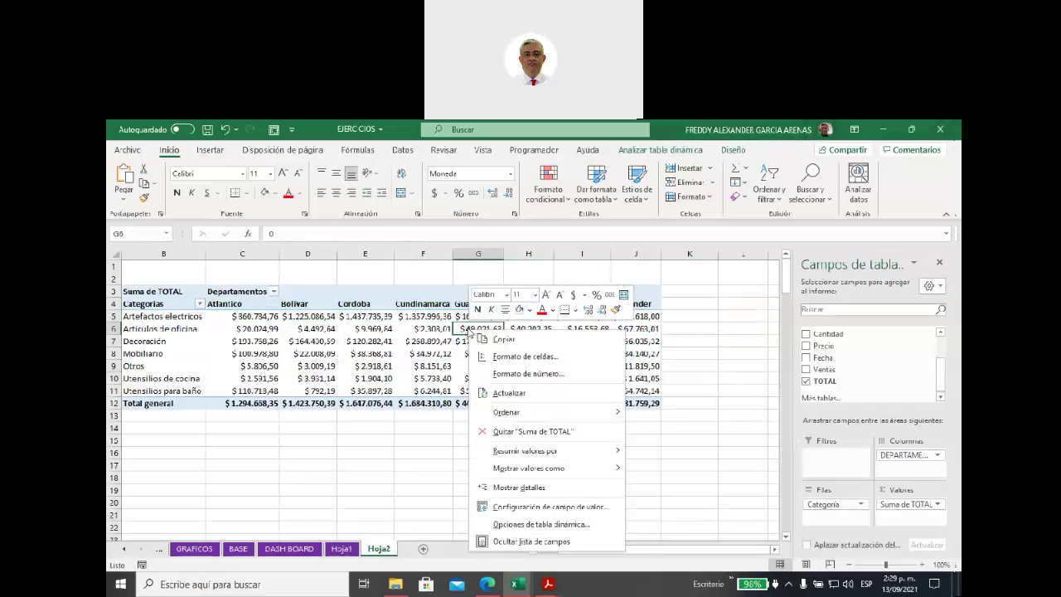
pyautogui.click(563, 524)
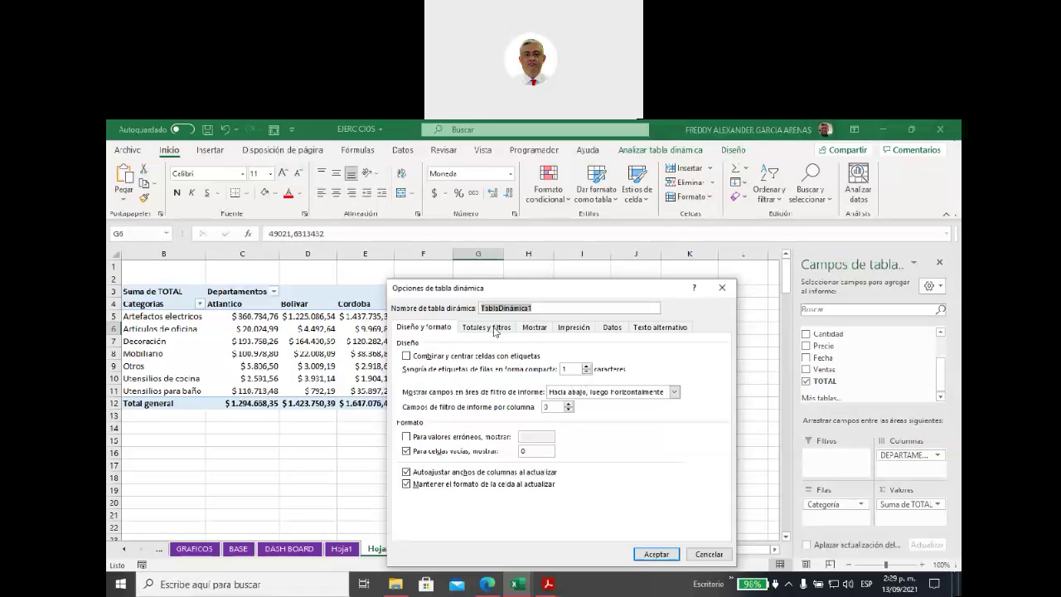
pyautogui.click(495, 328)
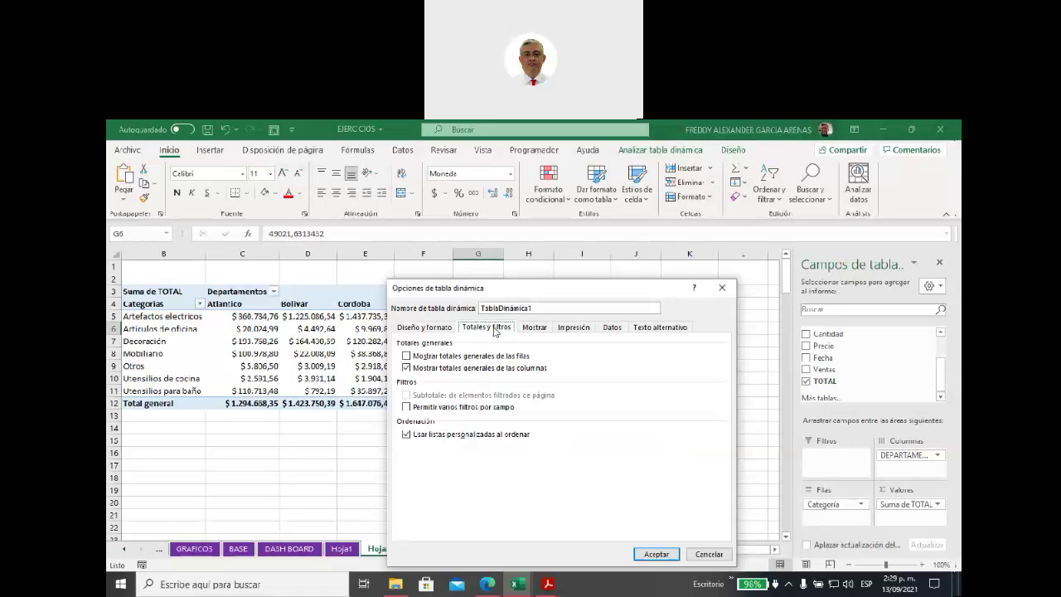
pyautogui.click(407, 368)
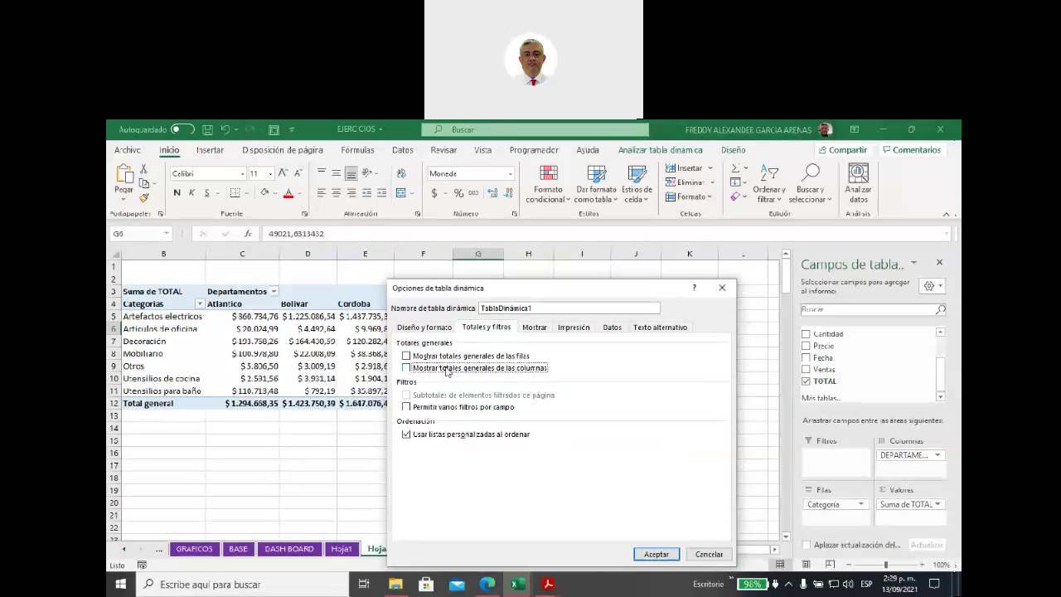
pyautogui.click(656, 554)
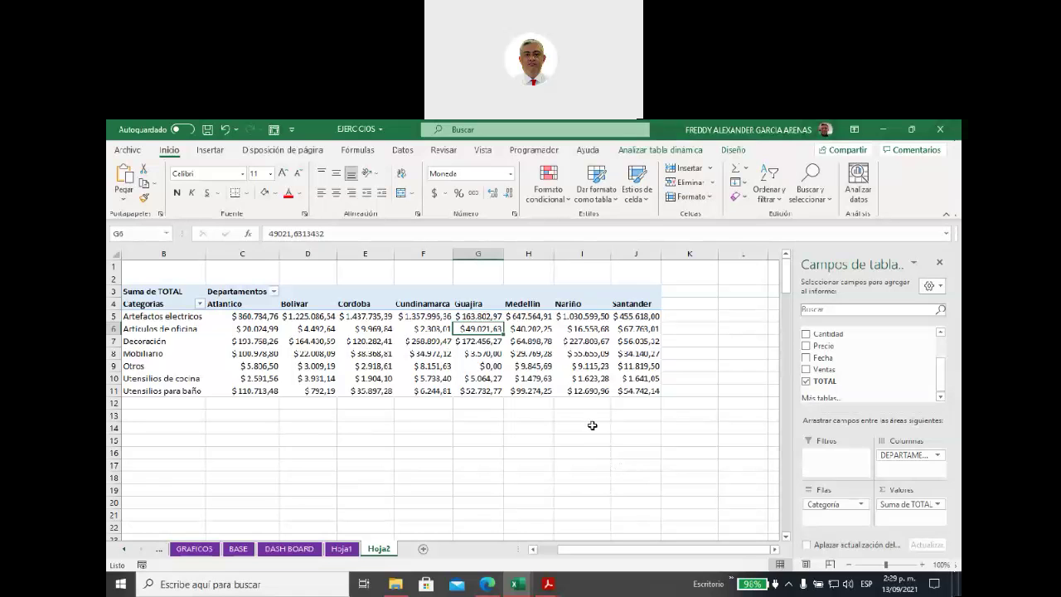
# Try the light blue and light yellow pivot table styles, and apply the light orange one.
pyautogui.moveTo(532, 330)
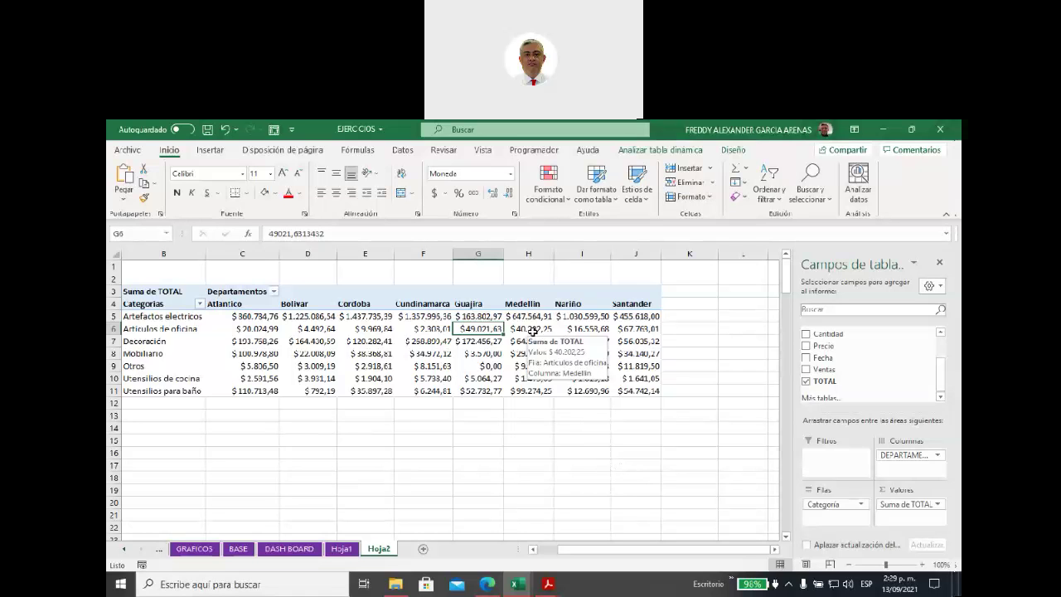
pyautogui.click(666, 152)
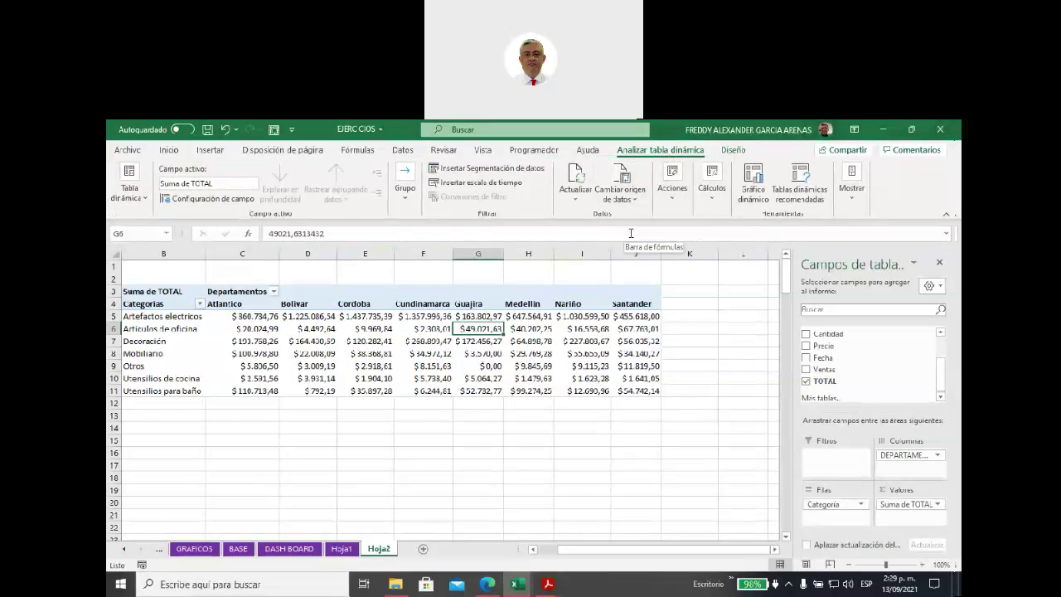
pyautogui.click(731, 150)
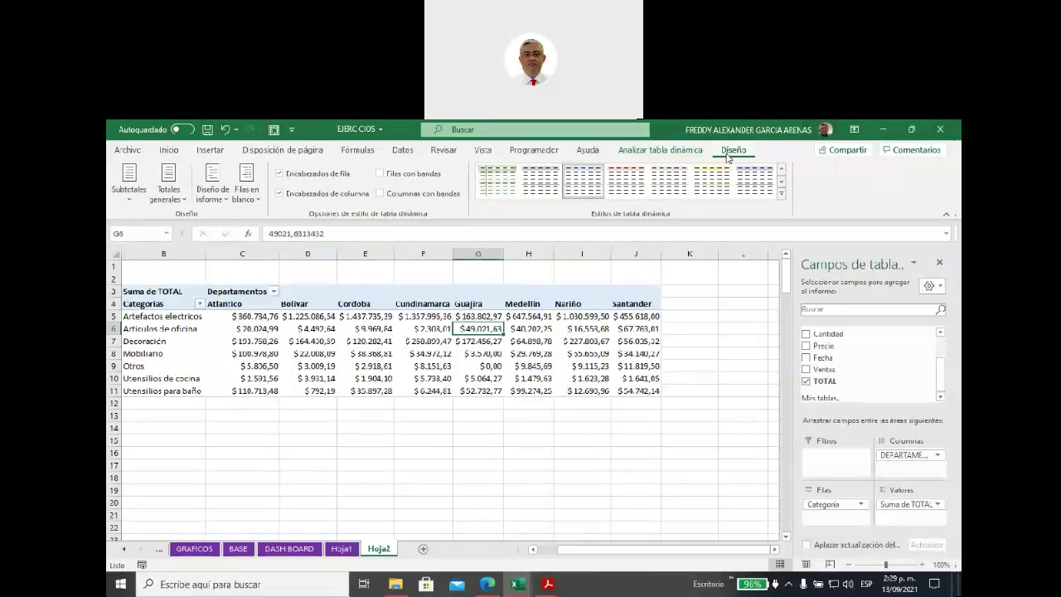
pyautogui.click(764, 191)
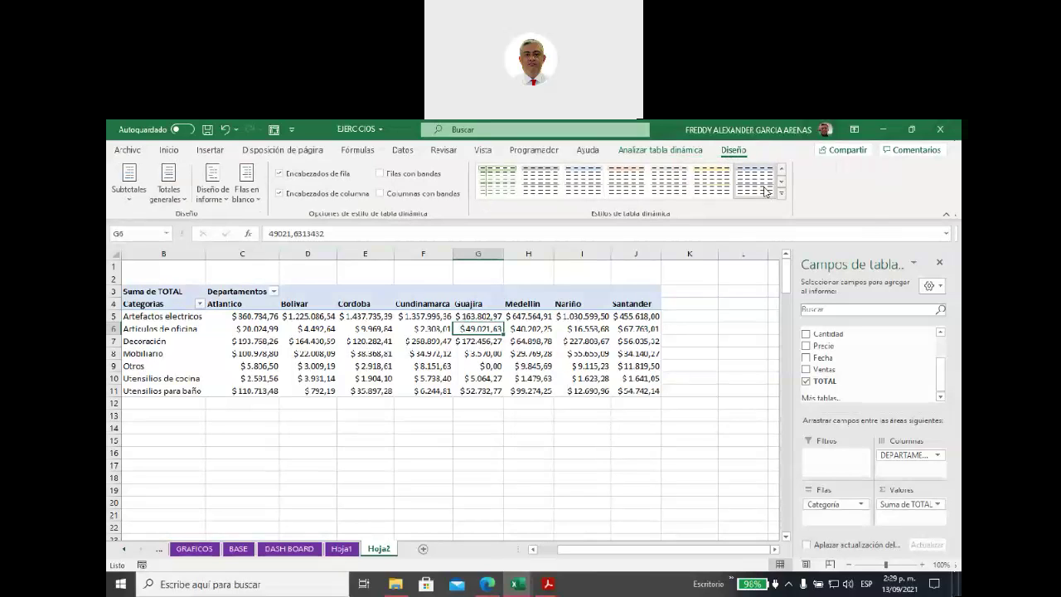
pyautogui.click(715, 184)
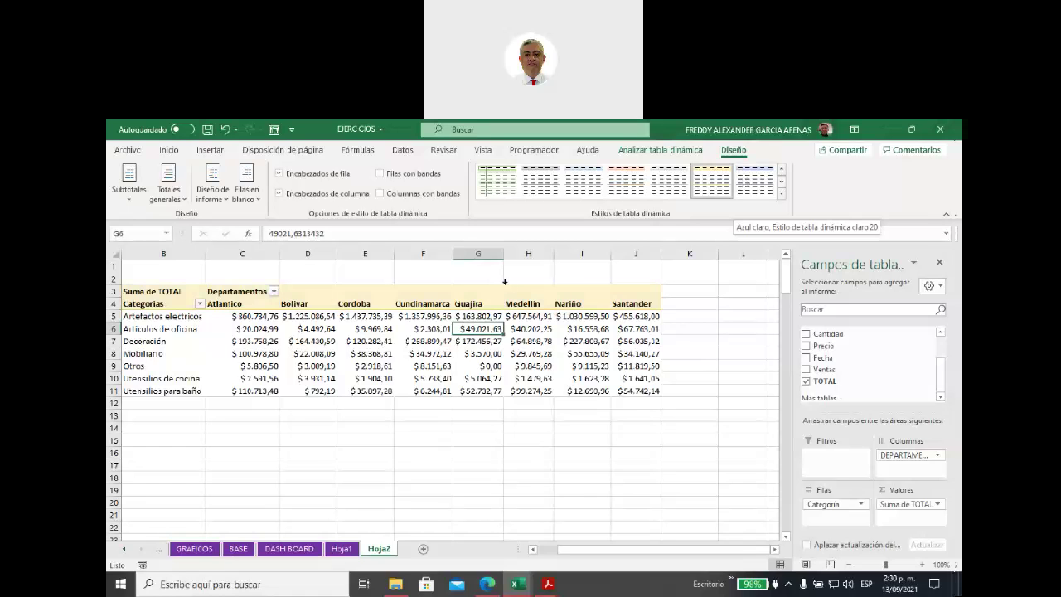
pyautogui.click(437, 377)
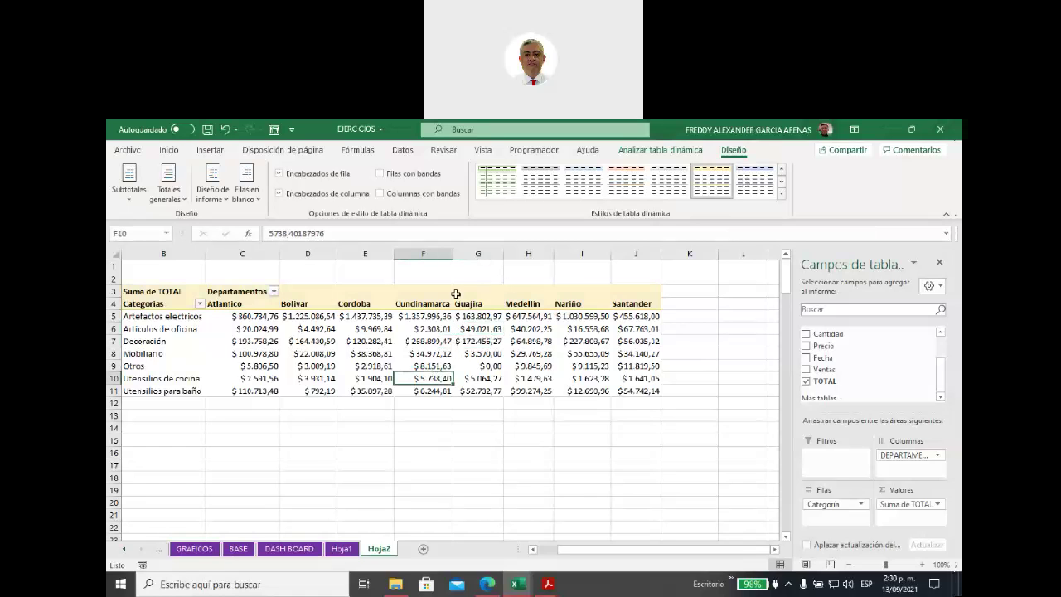
pyautogui.click(626, 181)
pyautogui.click(397, 342)
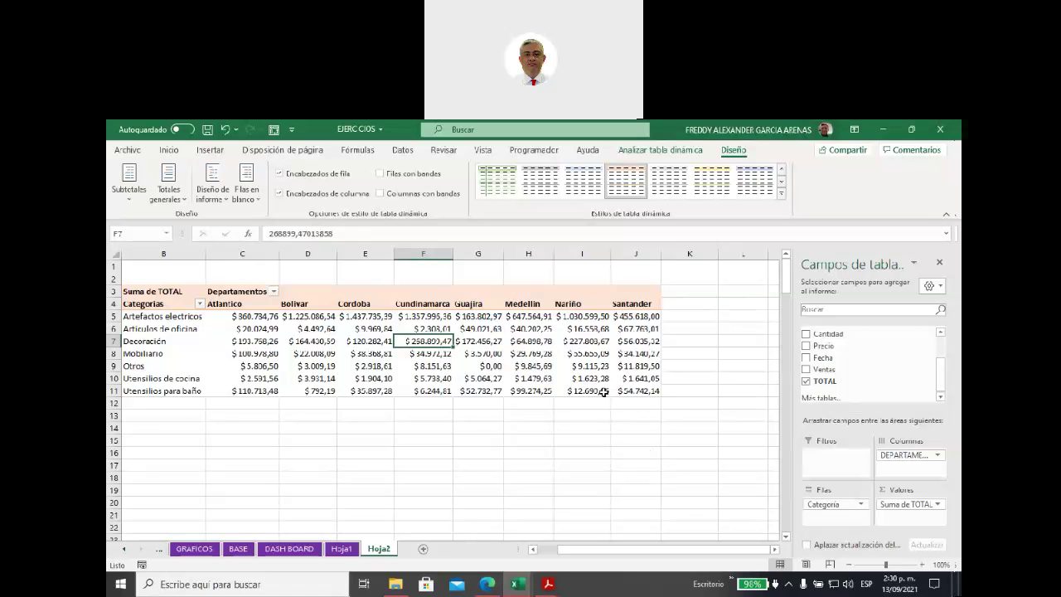
# Add the Fecha field to the pivot table as a report filter above the table.
pyautogui.click(272, 292)
pyautogui.click(273, 291)
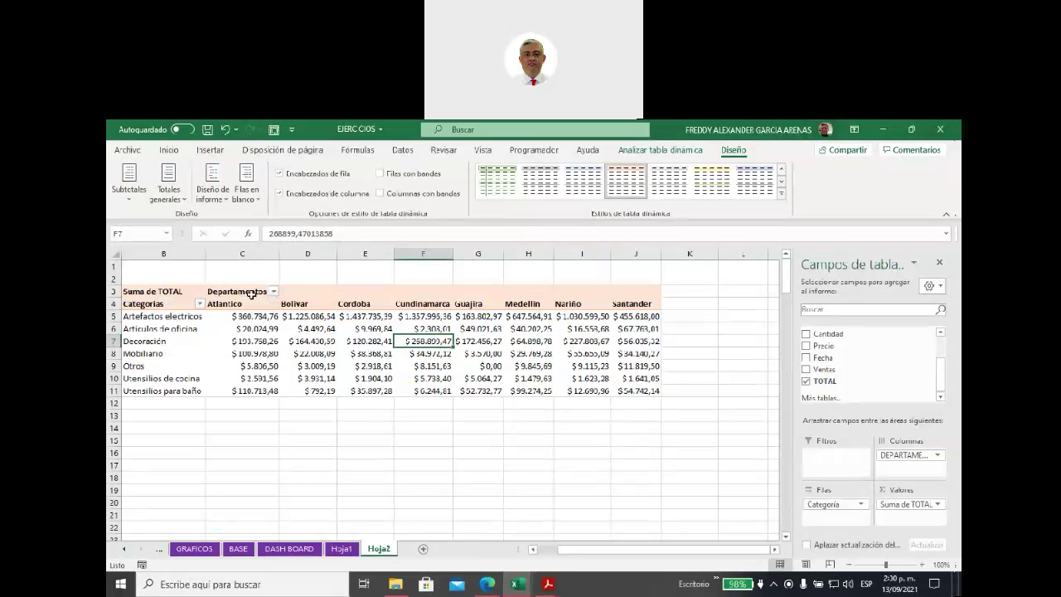
pyautogui.click(201, 305)
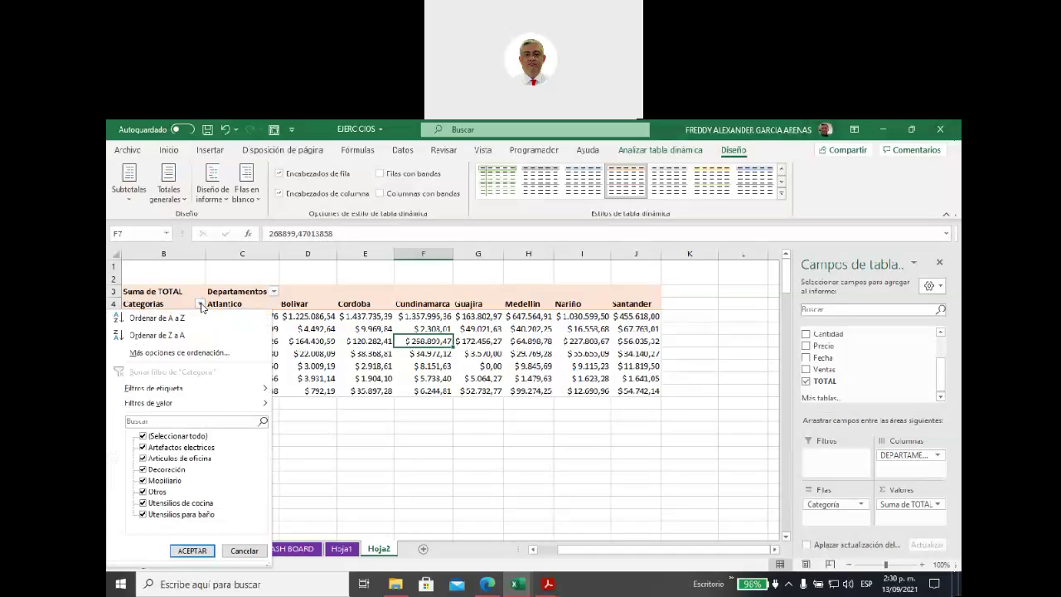
pyautogui.click(202, 304)
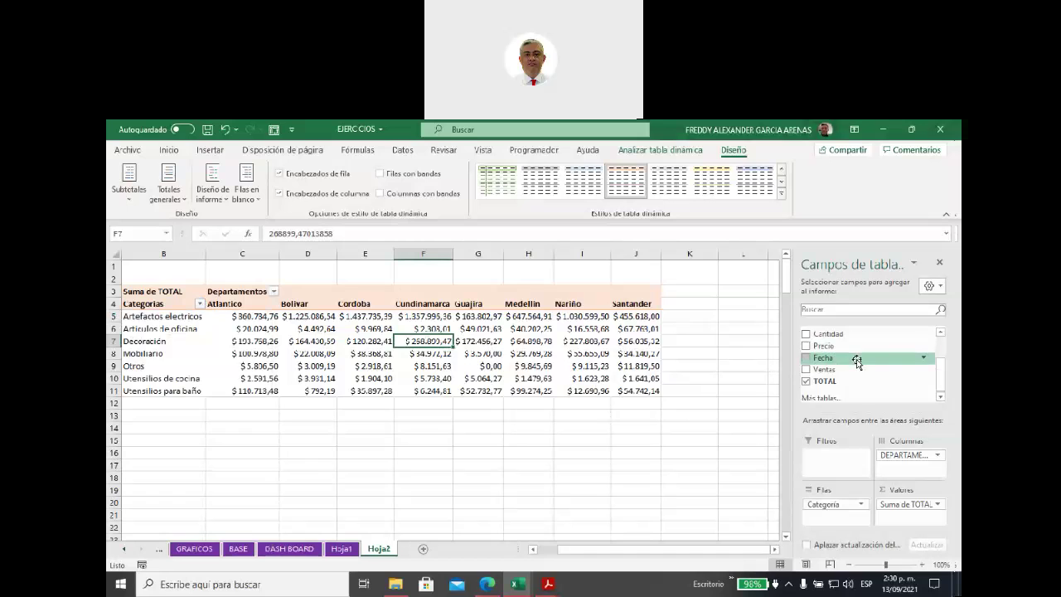
pyautogui.scroll(2, 855, 362)
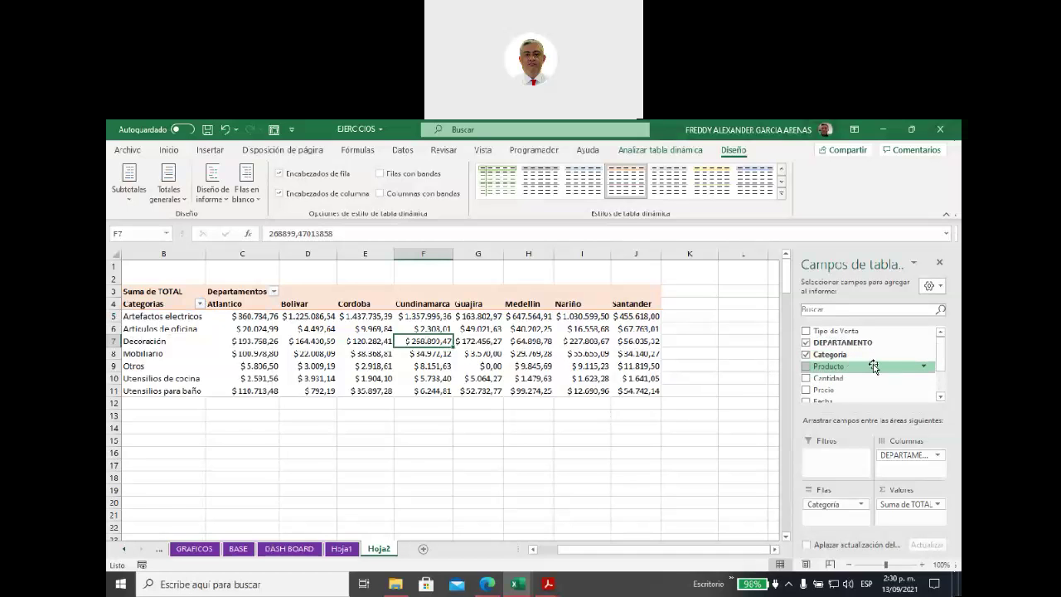
pyautogui.scroll(-2, 874, 366)
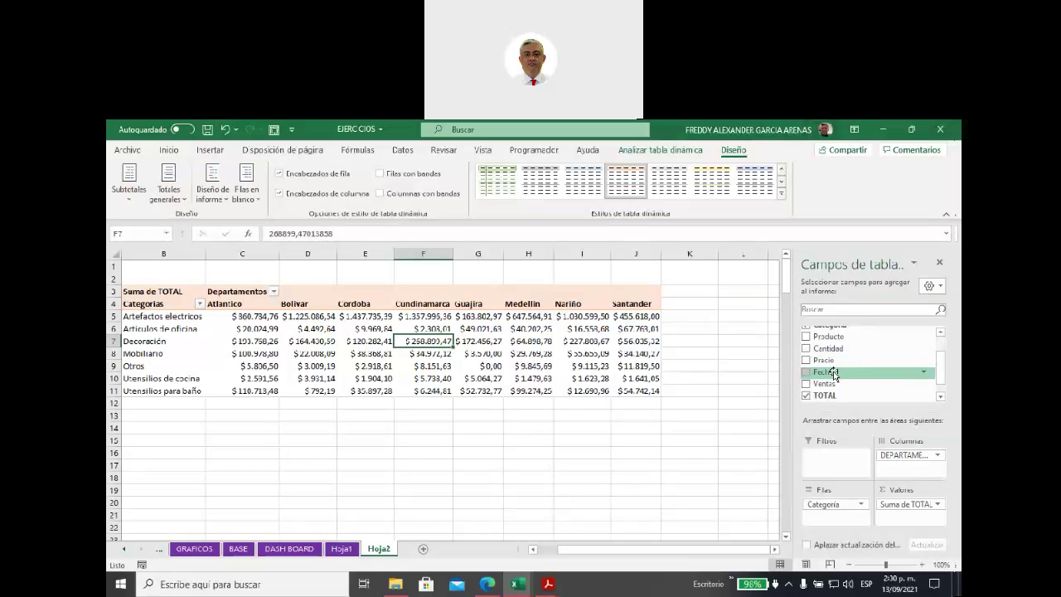
pyautogui.moveTo(831, 374); pyautogui.dragTo(822, 463)
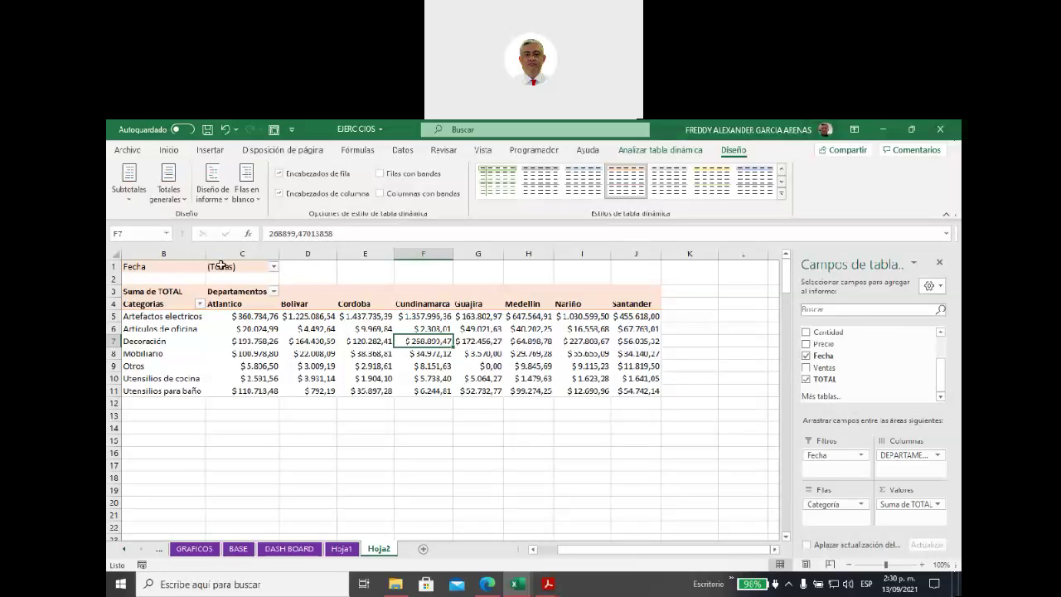
pyautogui.moveTo(161, 264); pyautogui.dragTo(333, 271)
# Switch to the Adobe Acrobat Reader presentation to review the pivot table composition diagram, and return to the Excel workbook.
pyautogui.click(548, 583)
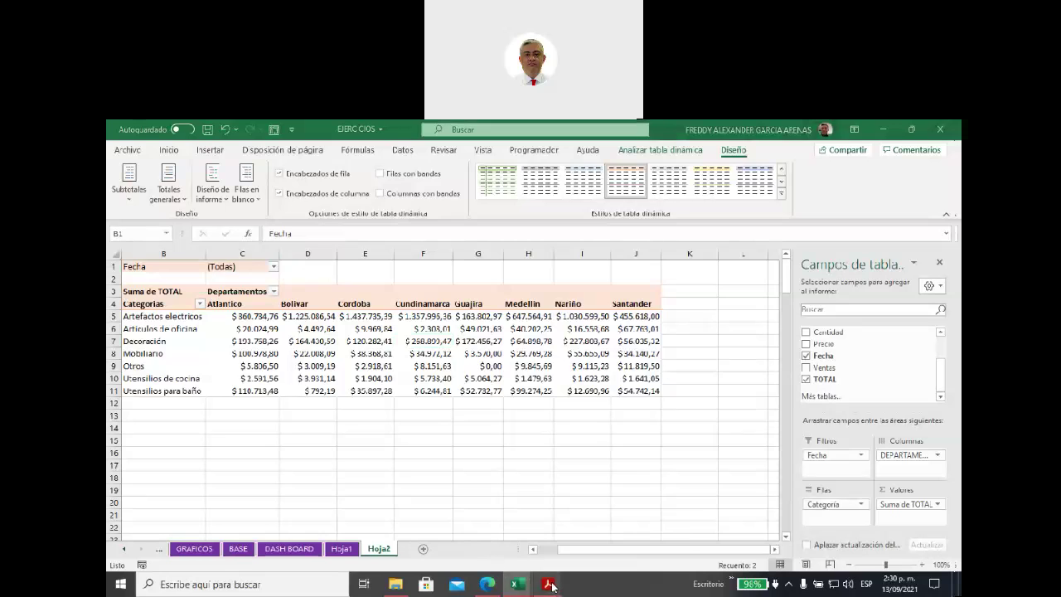
pyautogui.click(567, 547)
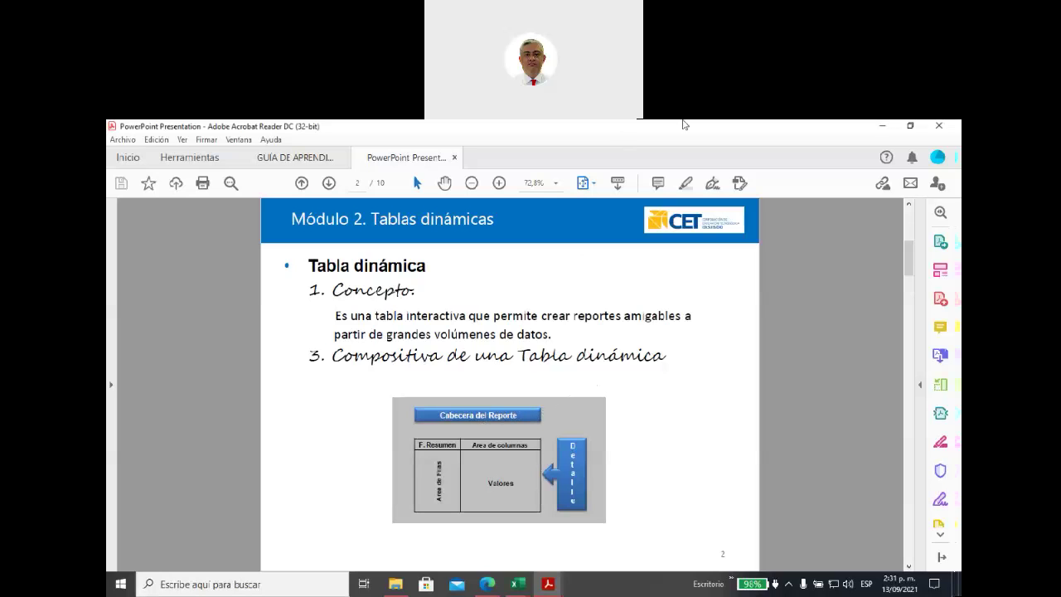
pyautogui.click(880, 129)
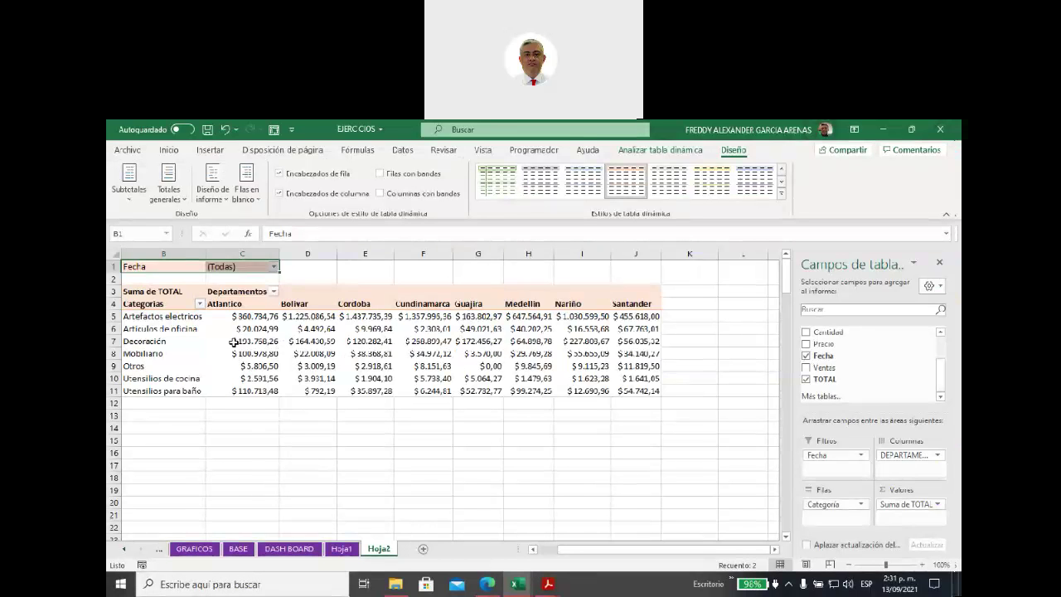
pyautogui.click(292, 278)
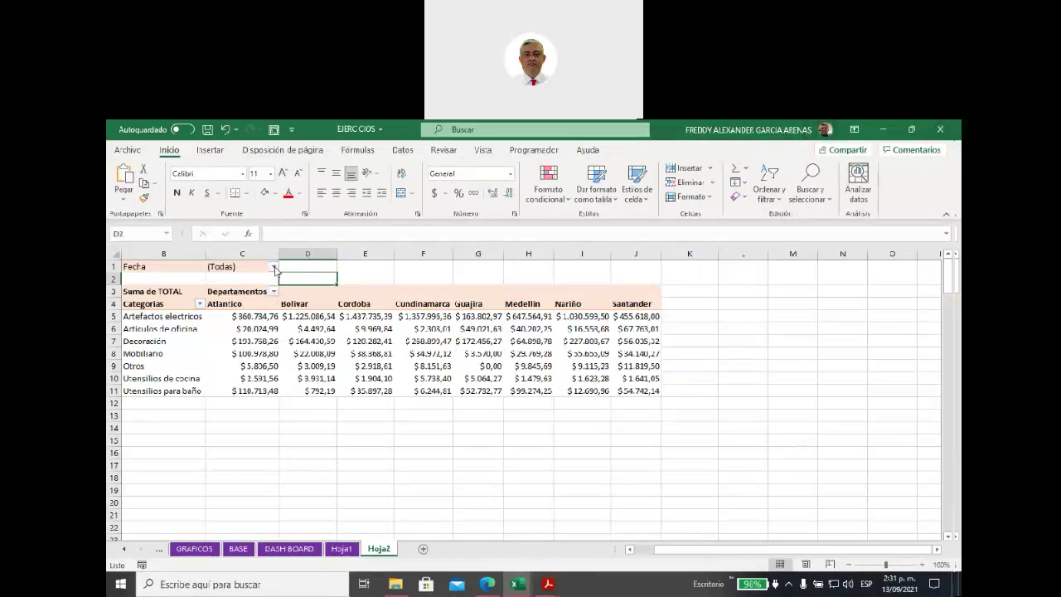
# Look through the dates available in the Fecha report filter and leave the filter unchanged.
pyautogui.click(273, 266)
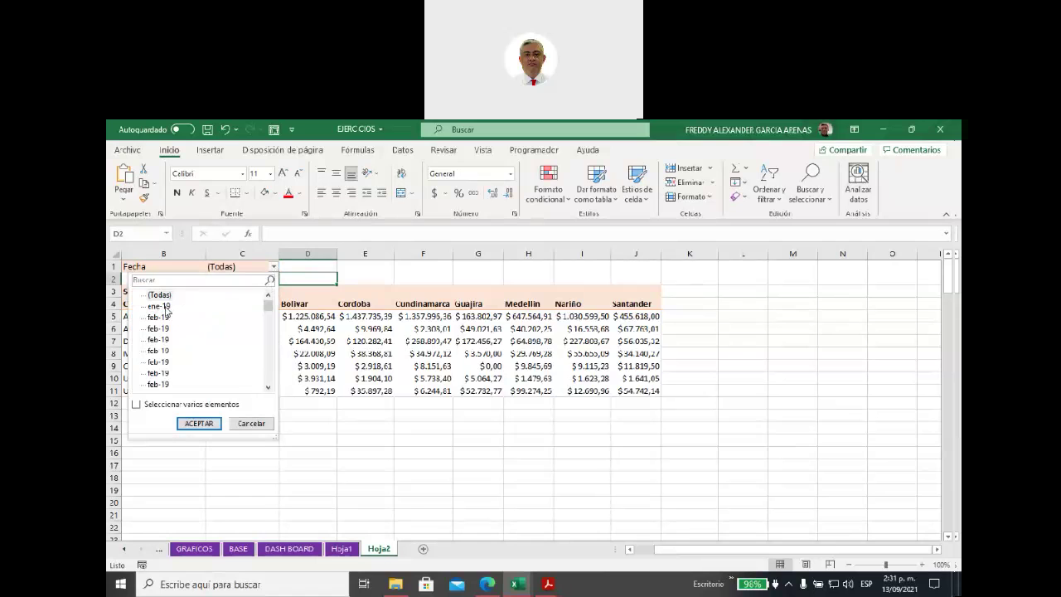
pyautogui.scroll(-5, 167, 335)
pyautogui.scroll(-8, 166, 335)
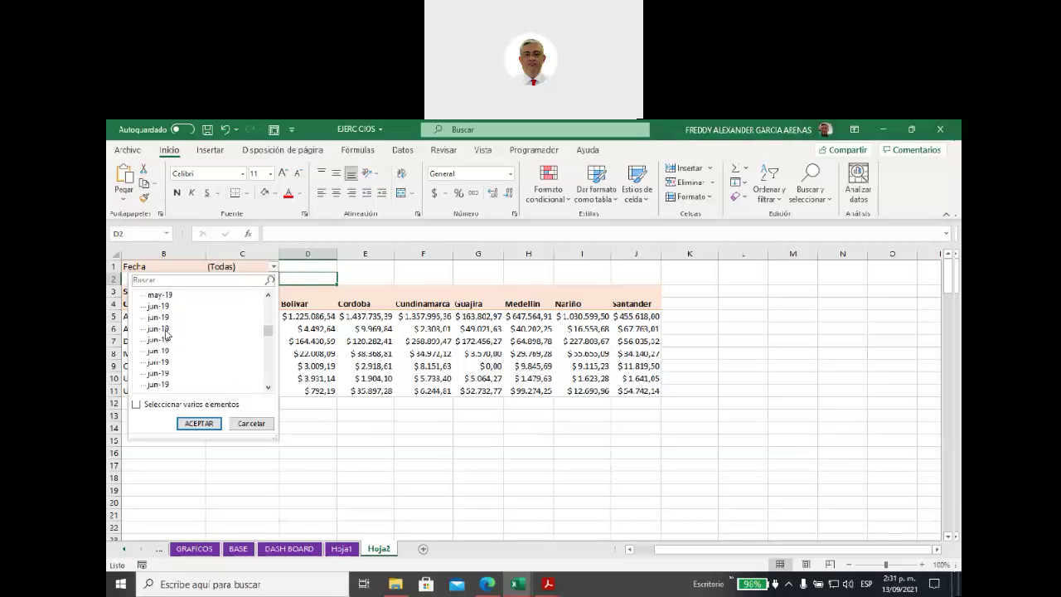
pyautogui.scroll(-10, 166, 333)
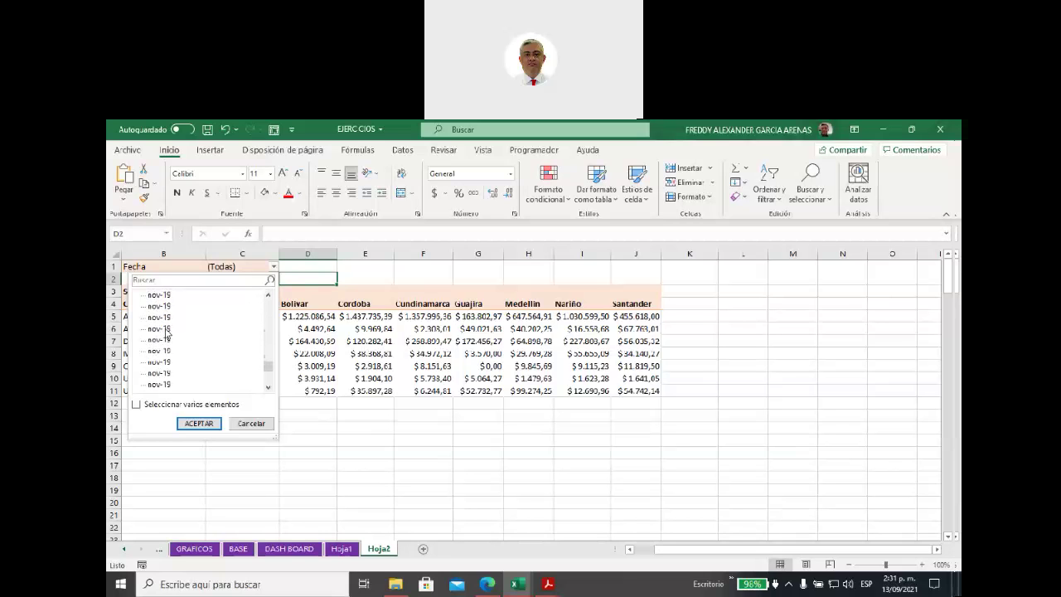
pyautogui.scroll(-2, 167, 333)
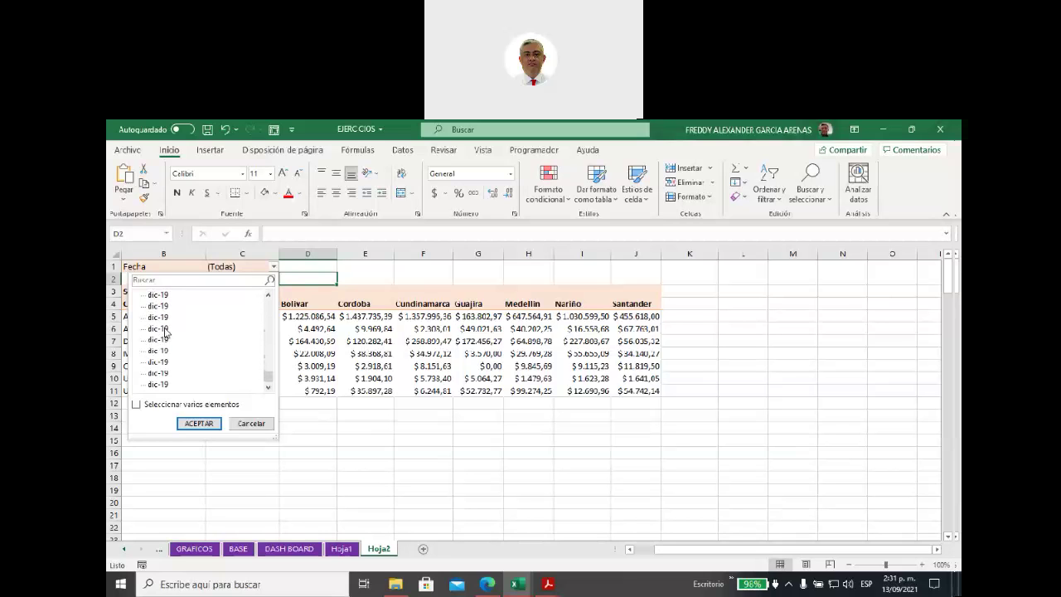
pyautogui.click(249, 423)
# Remove Fecha from the pivot table's filters and add Producto as the report filter instead.
pyautogui.click(371, 341)
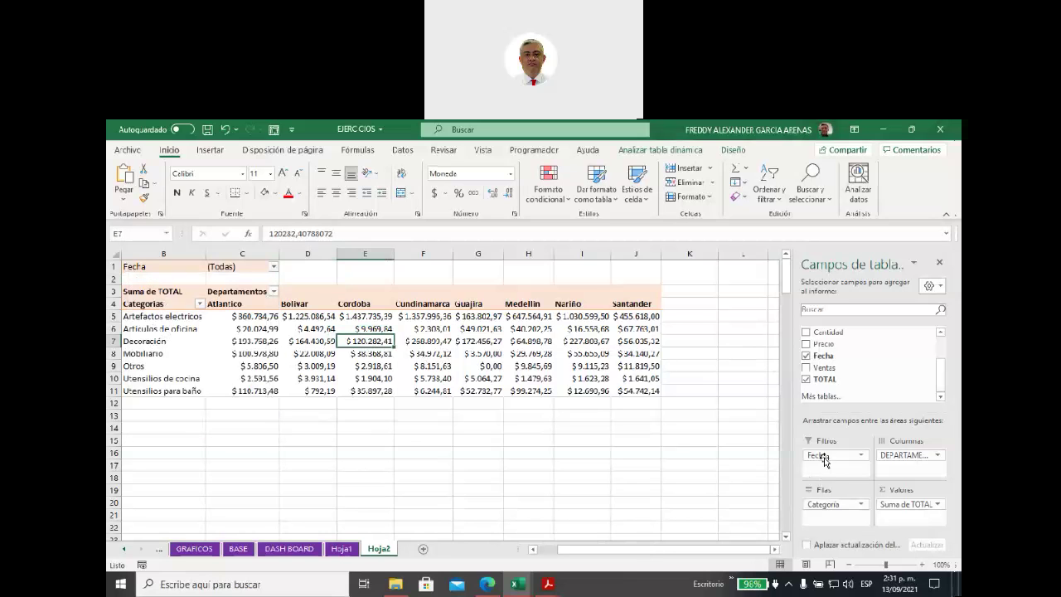
pyautogui.moveTo(822, 460); pyautogui.dragTo(721, 442)
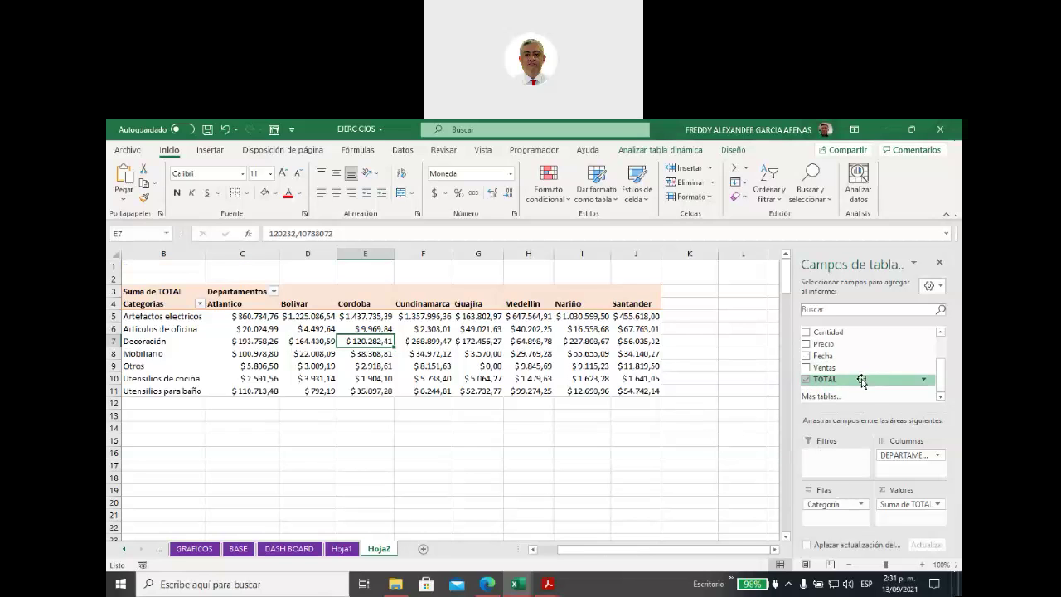
pyautogui.scroll(2, 866, 393)
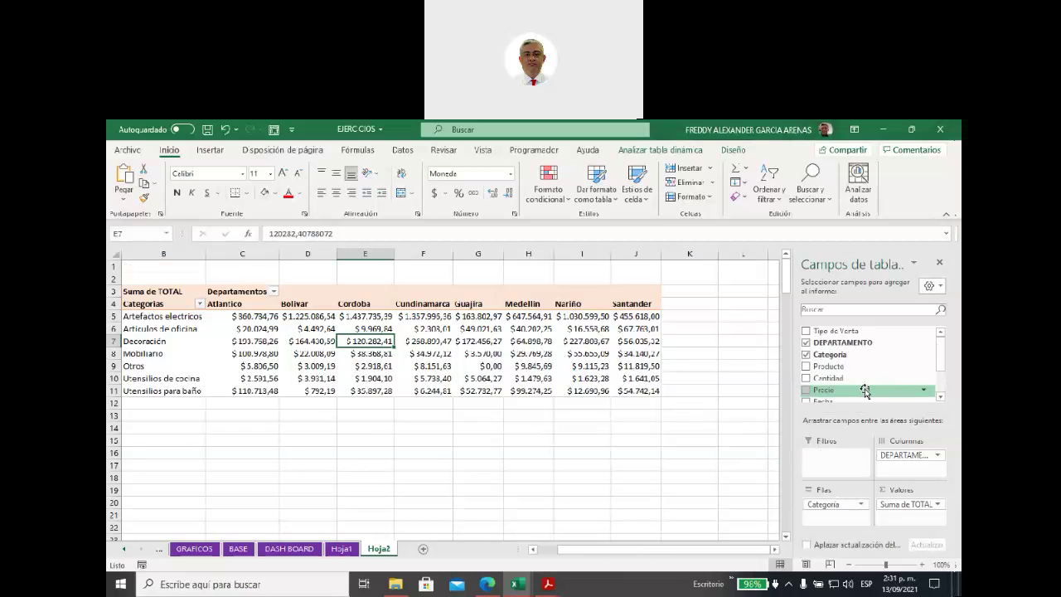
pyautogui.moveTo(830, 366); pyautogui.dragTo(824, 464)
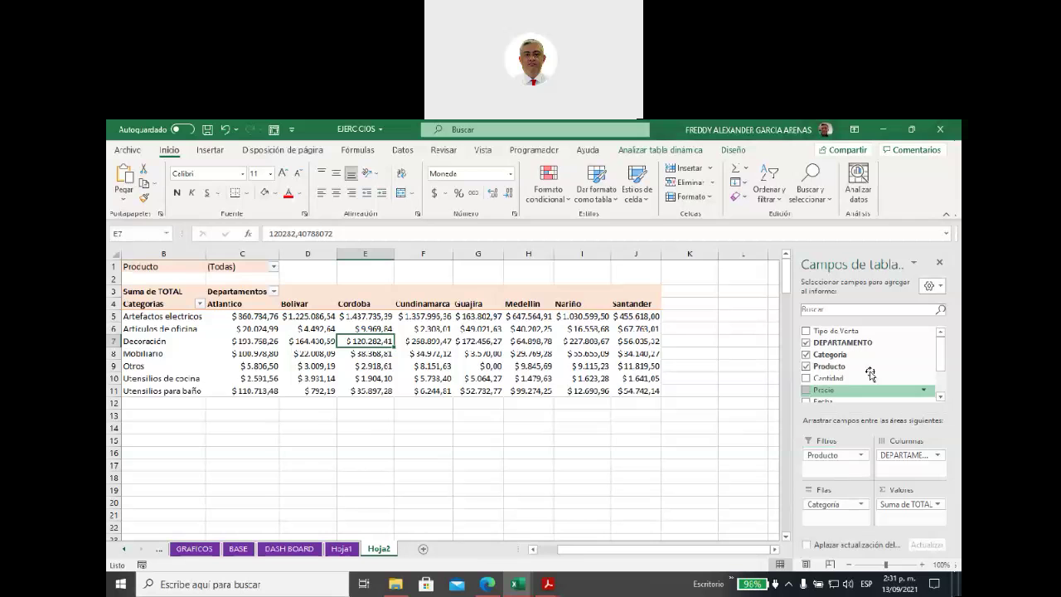
# Filter the pivot table by the product "Cocina electrica 2 h." using the Producto report filter.
pyautogui.click(274, 269)
pyautogui.moveTo(276, 284)
pyautogui.mouseDown()
pyautogui.moveTo(274, 367)
pyautogui.moveTo(276, 299)
pyautogui.mouseUp()
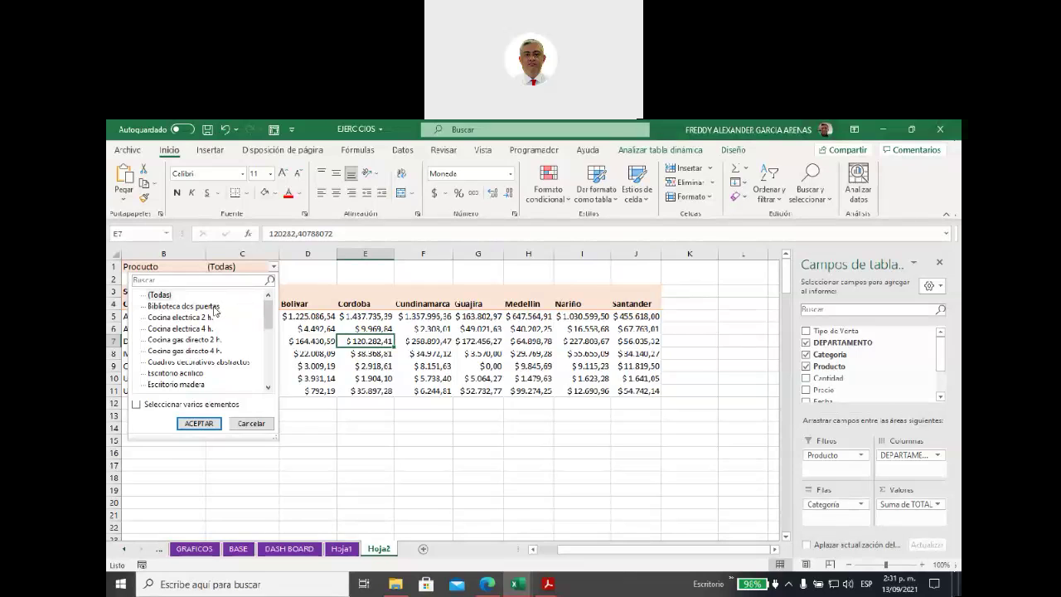
pyautogui.click(215, 308)
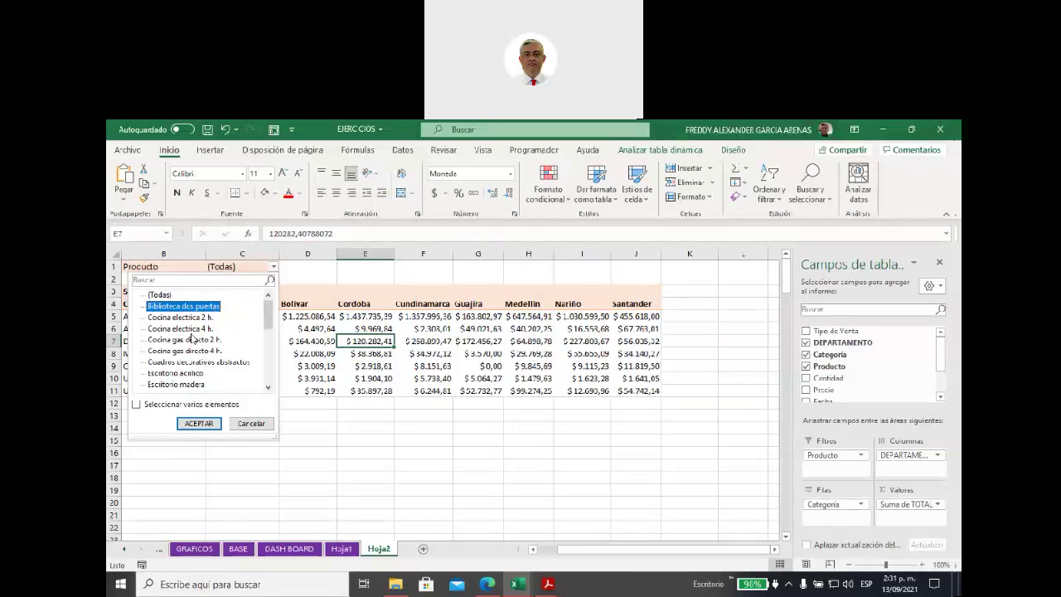
pyautogui.click(187, 319)
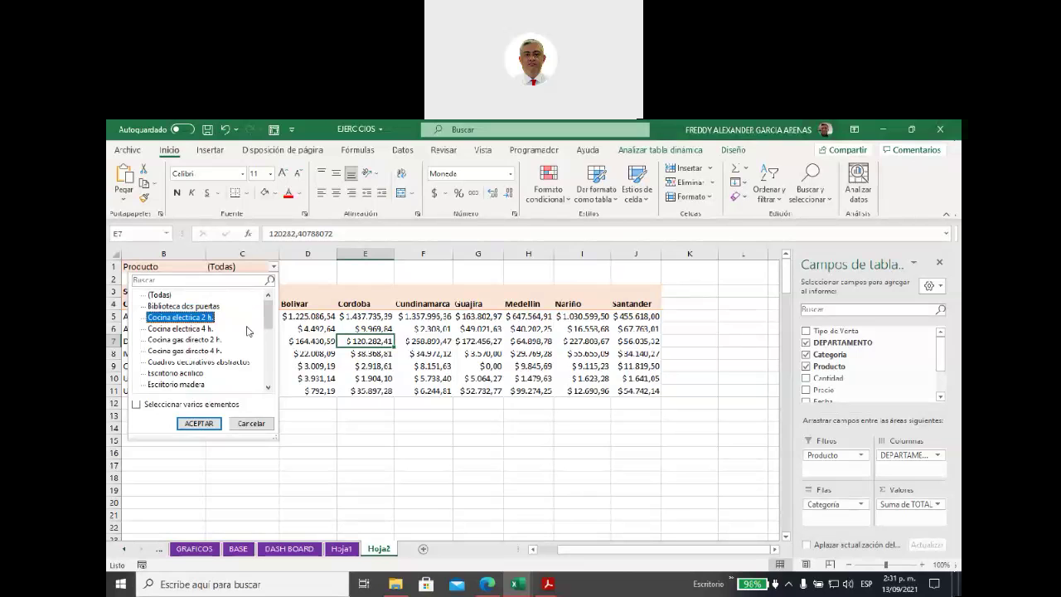
pyautogui.click(203, 424)
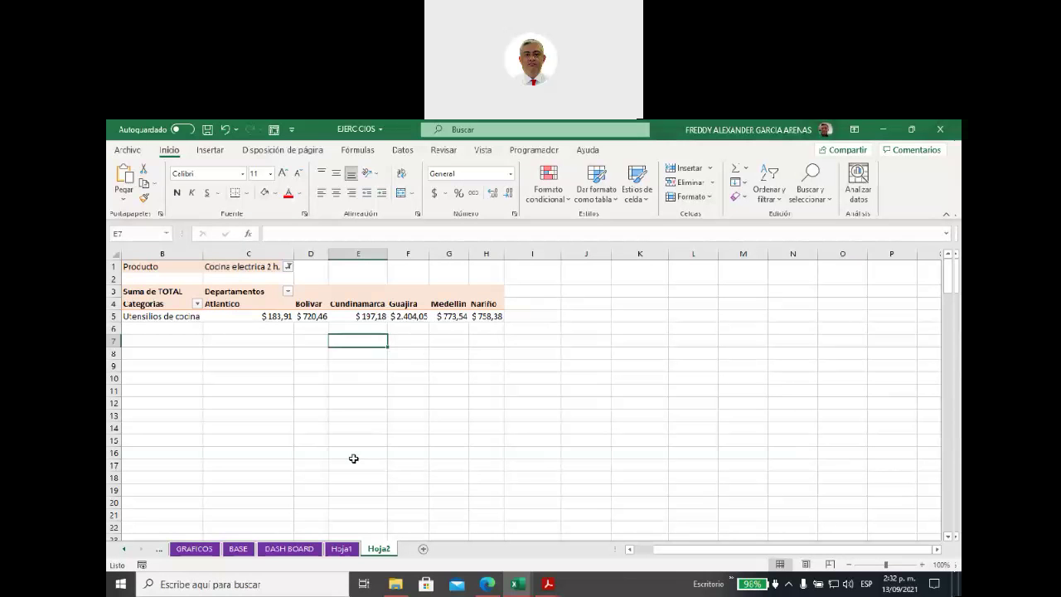
# Switch the Producto filter to "Cuadros decorativos abstractos" and select the Decoración row's values across the departments.
pyautogui.click(288, 265)
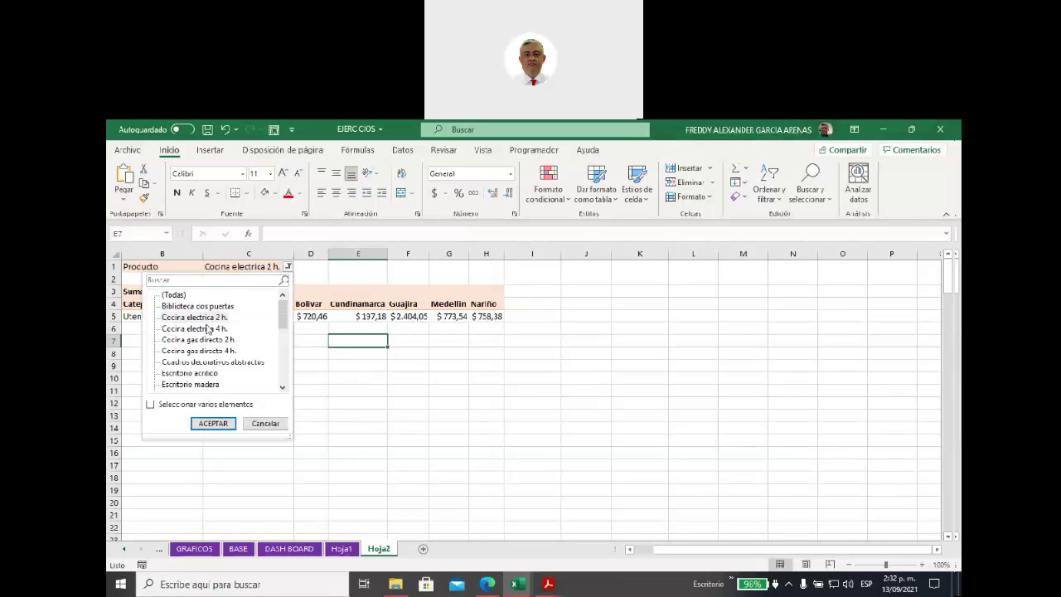
pyautogui.click(208, 363)
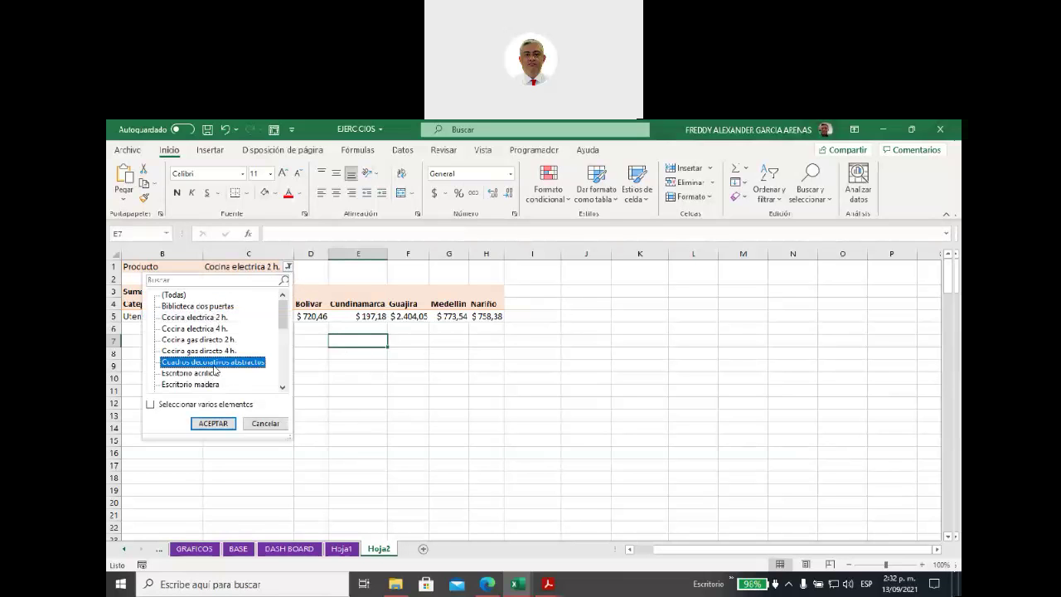
pyautogui.click(212, 424)
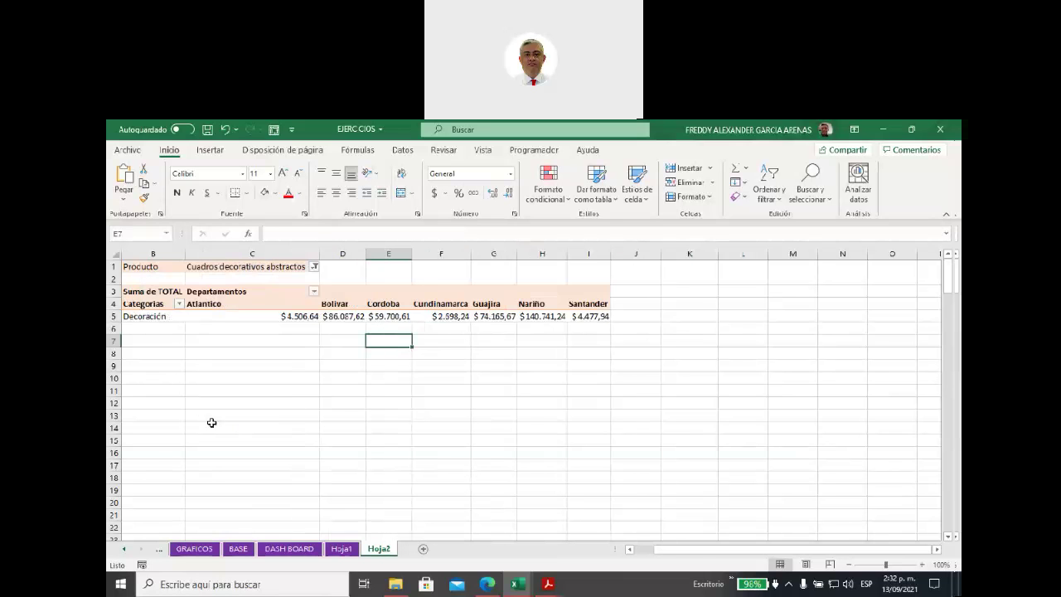
pyautogui.click(149, 316)
pyautogui.moveTo(264, 315); pyautogui.dragTo(601, 316)
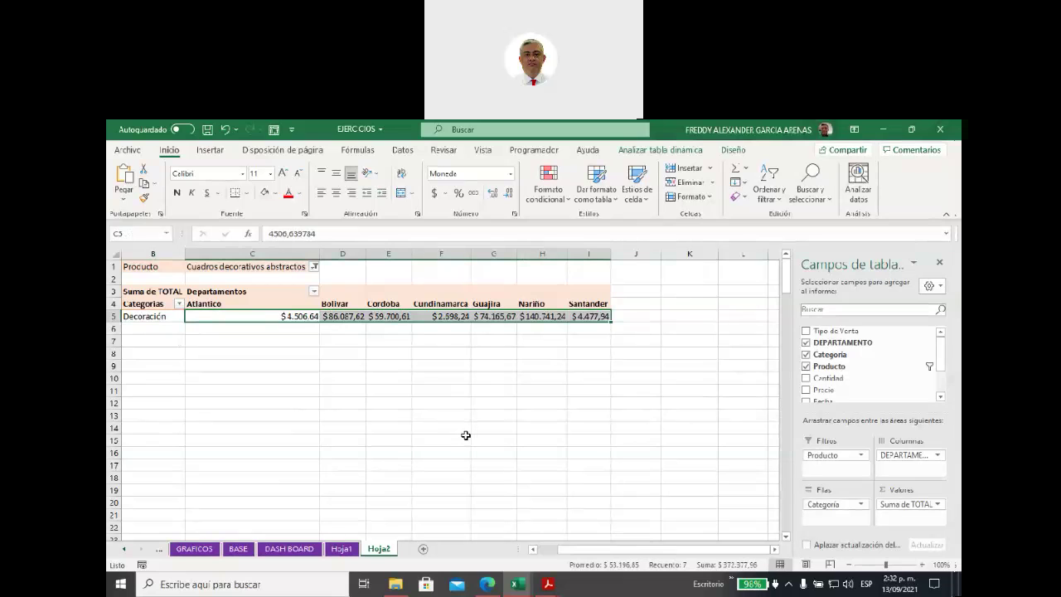
# Reset the Producto report filter to (Todas).
pyautogui.click(314, 266)
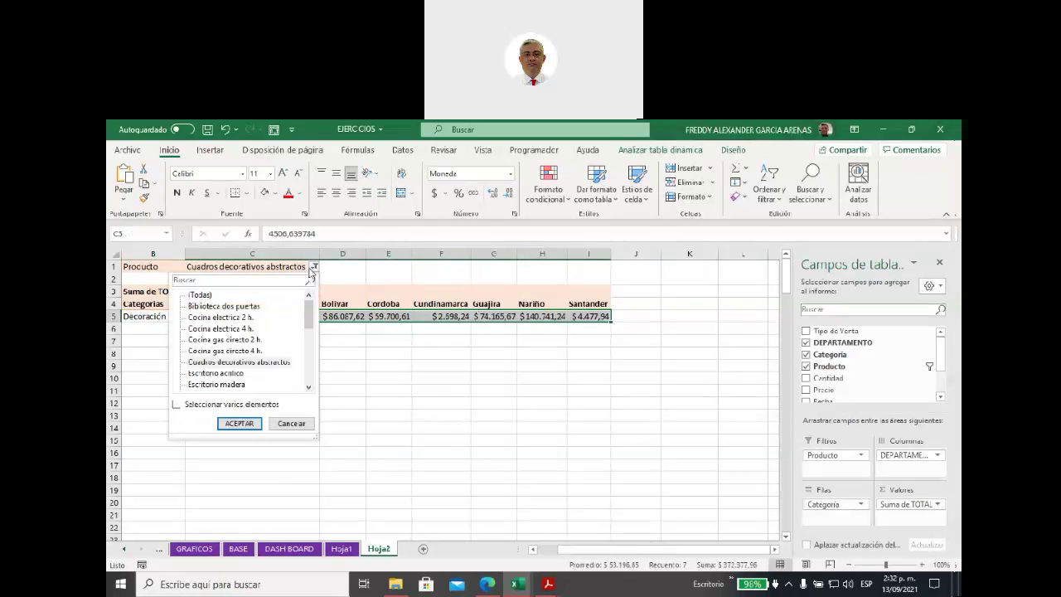
pyautogui.click(203, 295)
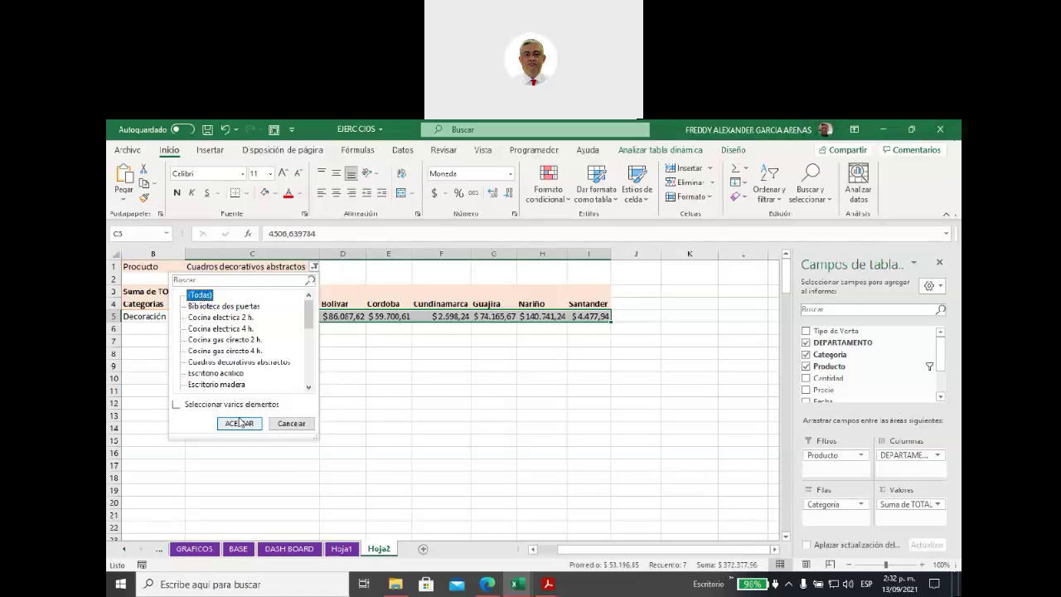
pyautogui.click(239, 424)
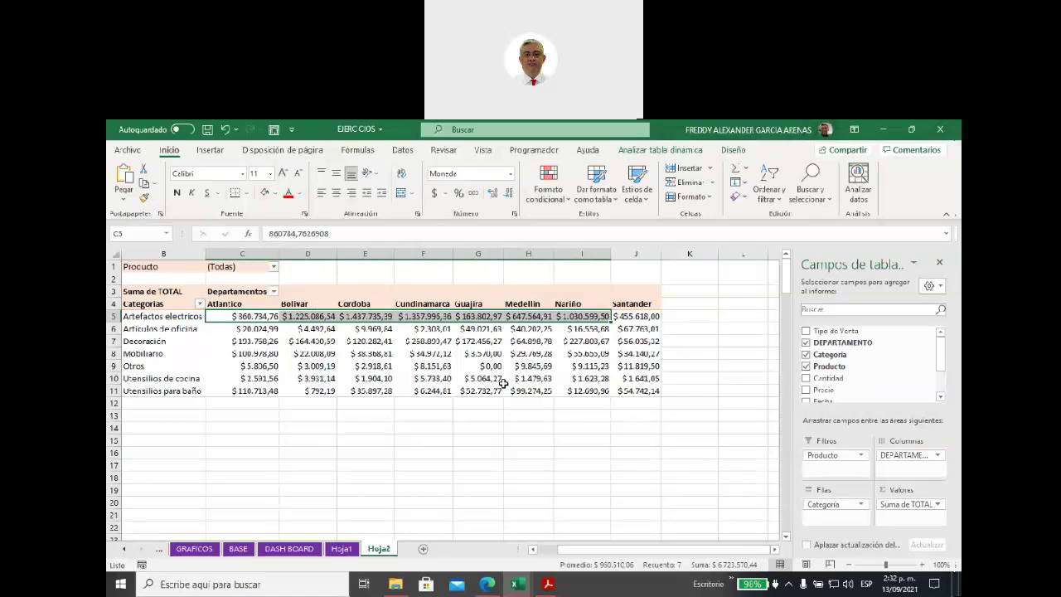
# Filter the pivot table by "Cuadros decorativos abstractos" again and highlight the filtered table from its headers to the Santander value.
pyautogui.click(274, 266)
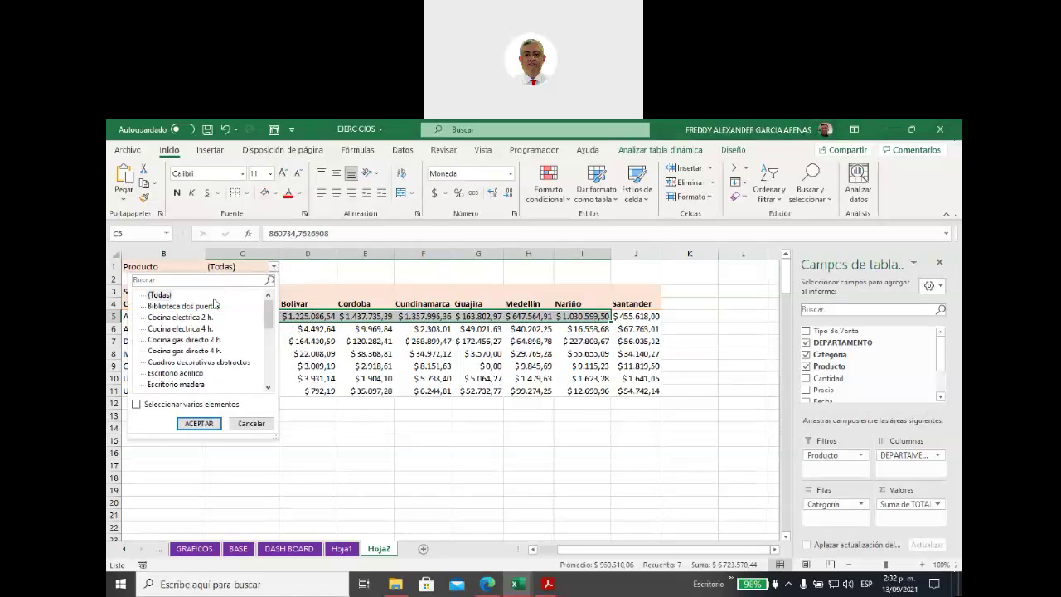
pyautogui.click(199, 361)
pyautogui.click(199, 422)
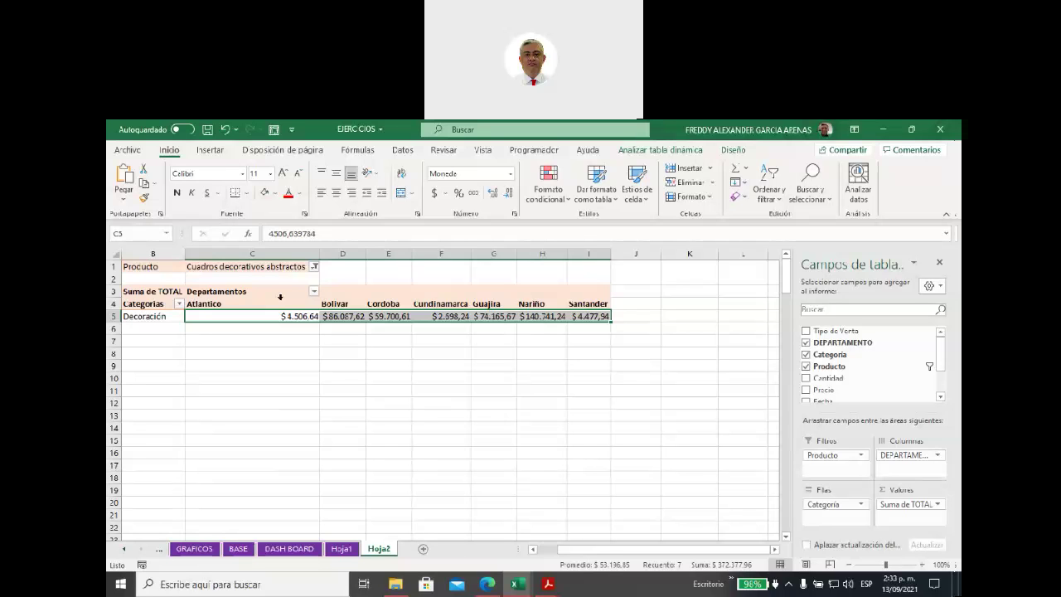
pyautogui.click(162, 339)
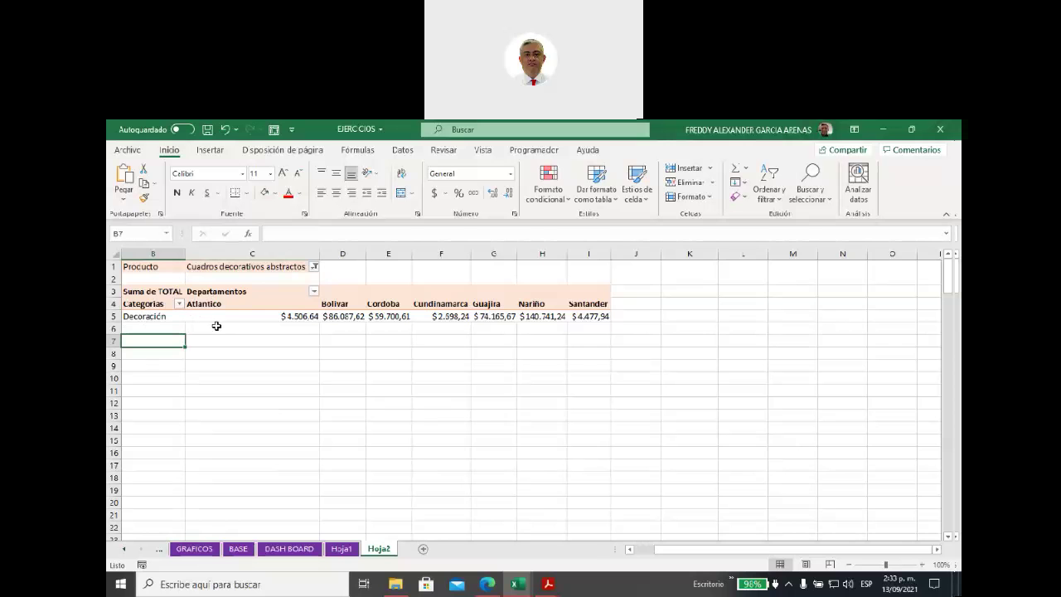
pyautogui.moveTo(170, 293); pyautogui.dragTo(566, 319)
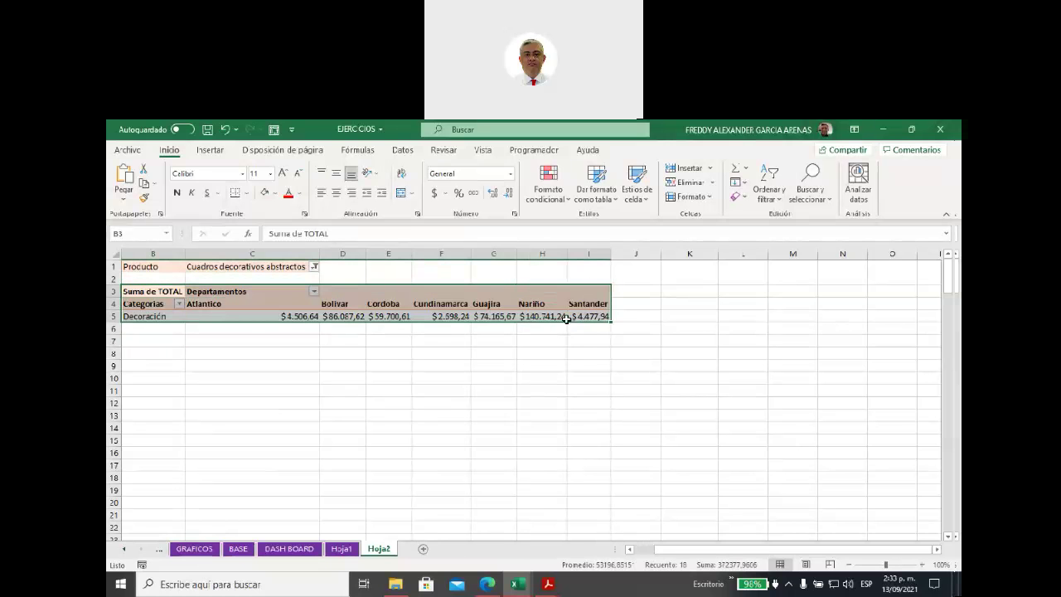
pyautogui.click(163, 340)
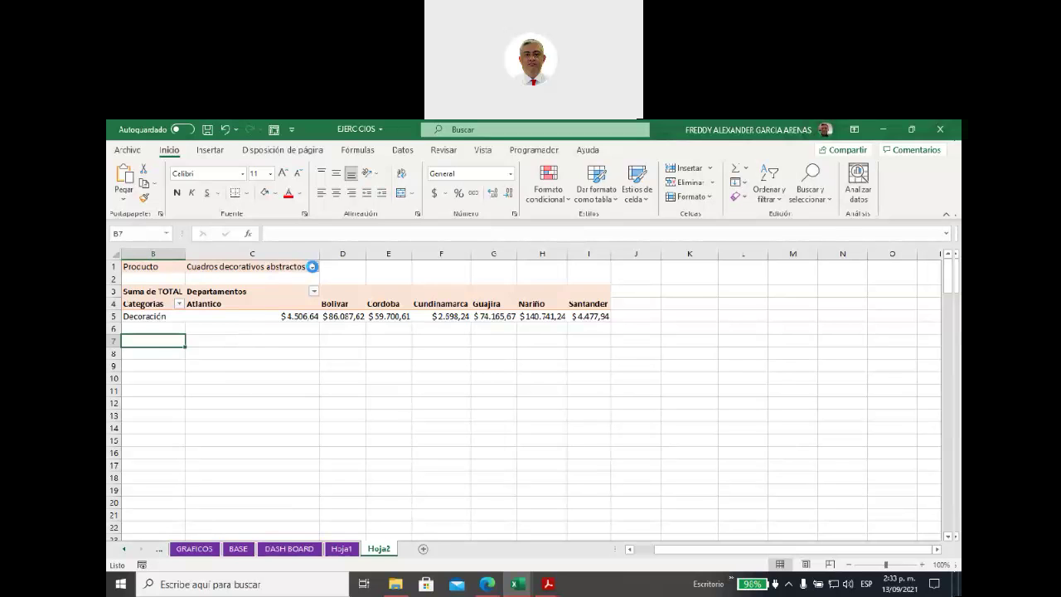
# Set the Producto report filter back to (Todas) to include every product.
pyautogui.click(314, 266)
pyautogui.click(201, 295)
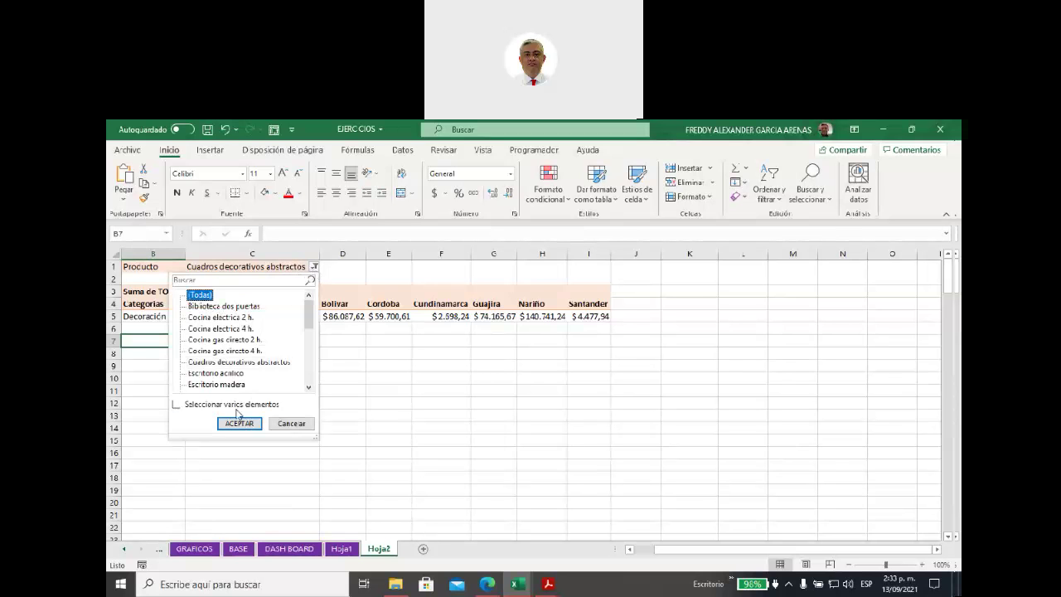
pyautogui.click(239, 423)
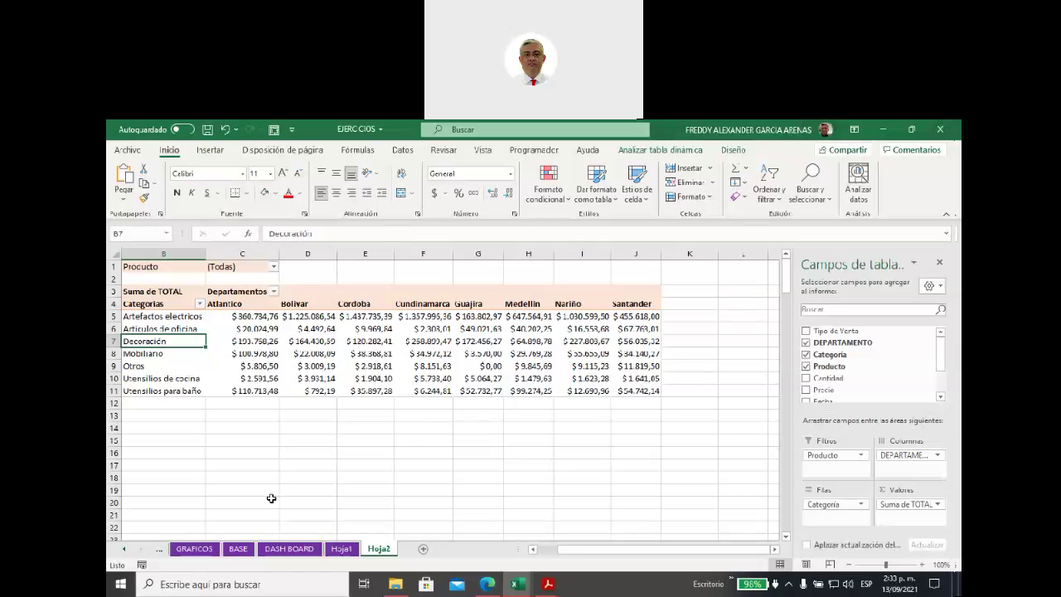
# Insert a second pivot table at cell B17 of Hoja2, using ventadeproductos as its data source.
pyautogui.click(178, 437)
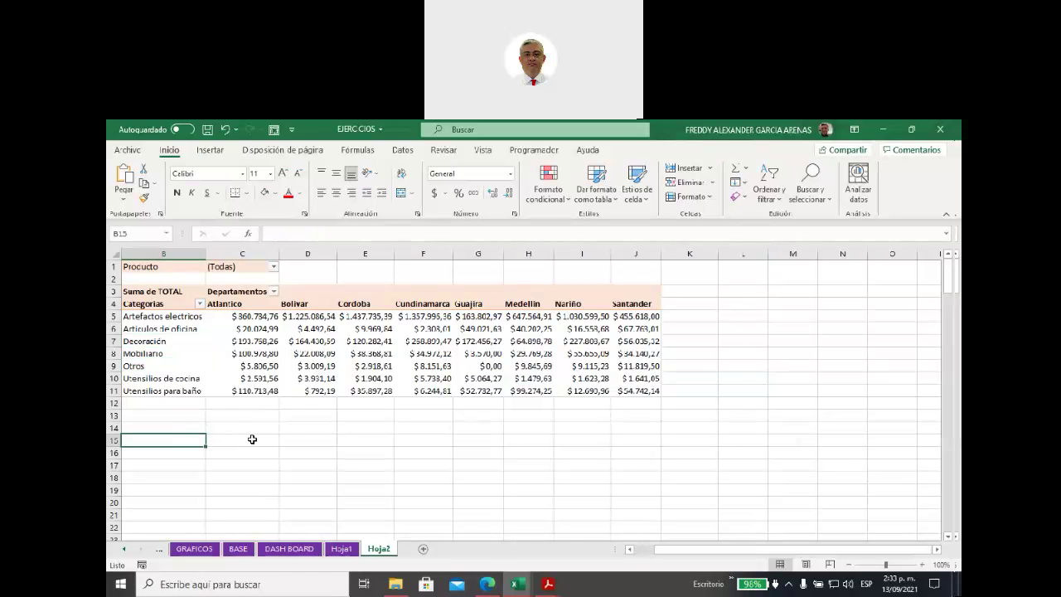
pyautogui.click(174, 462)
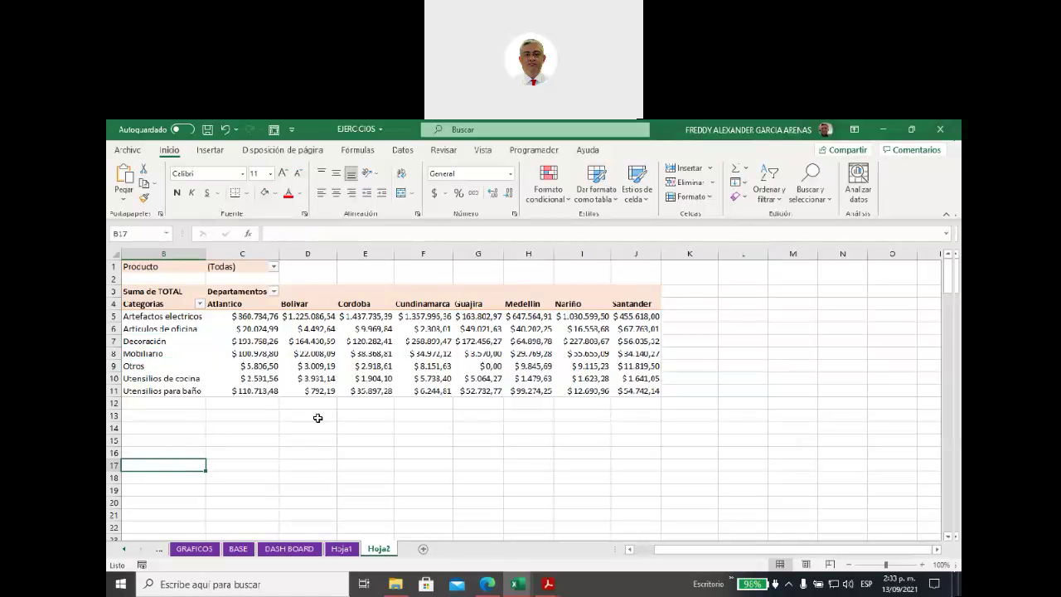
pyautogui.click(211, 150)
pyautogui.click(127, 182)
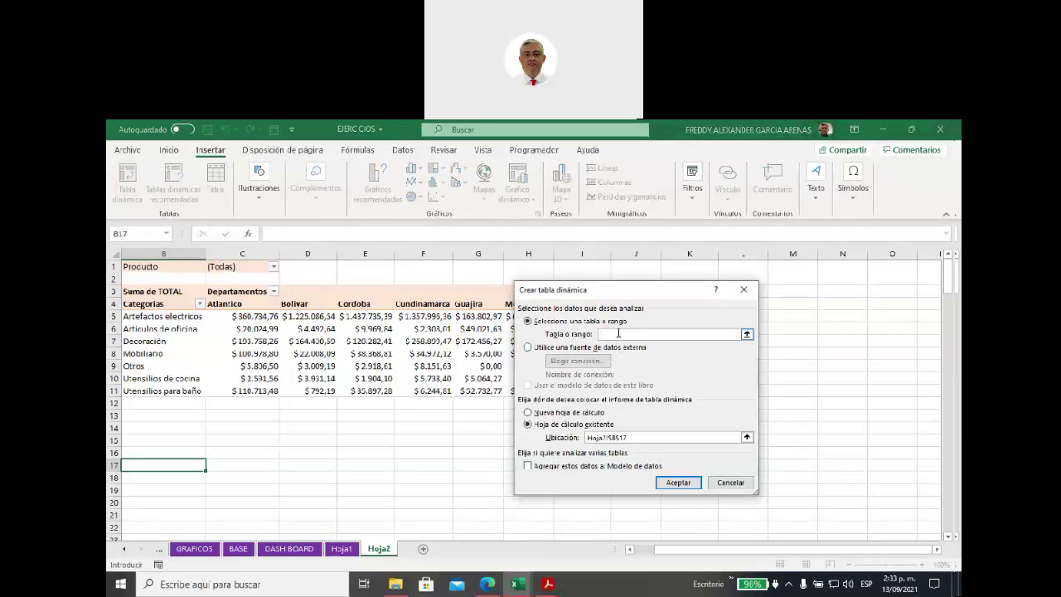
pyautogui.write('ventadeproductos')
pyautogui.click(675, 484)
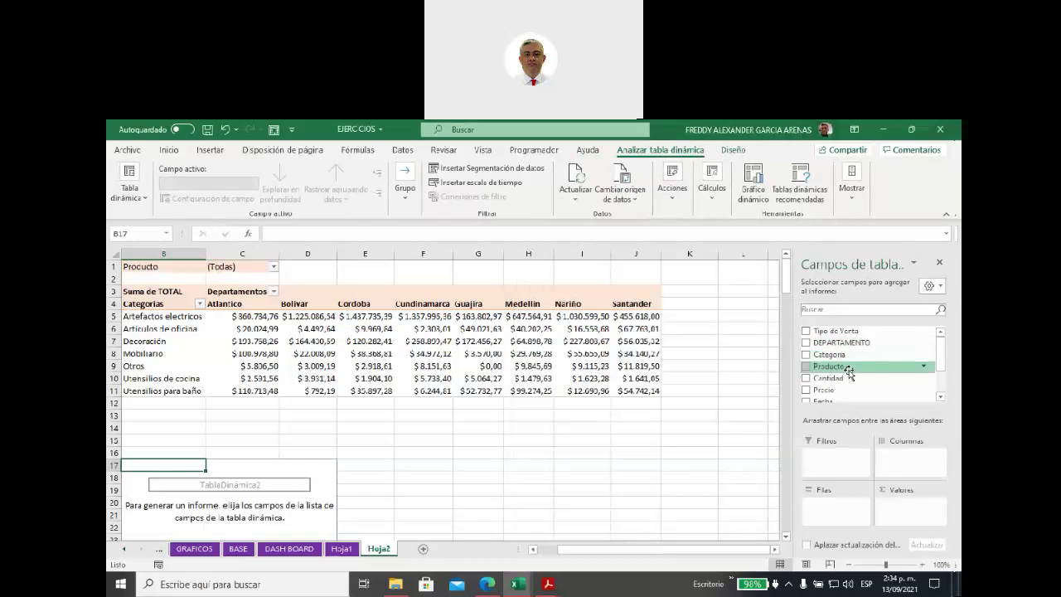
# Lay out the new pivot table with DEPARTAMENTO as rows, Producto as columns and the sum of Cantidad as values.
pyautogui.moveTo(839, 342); pyautogui.dragTo(845, 518)
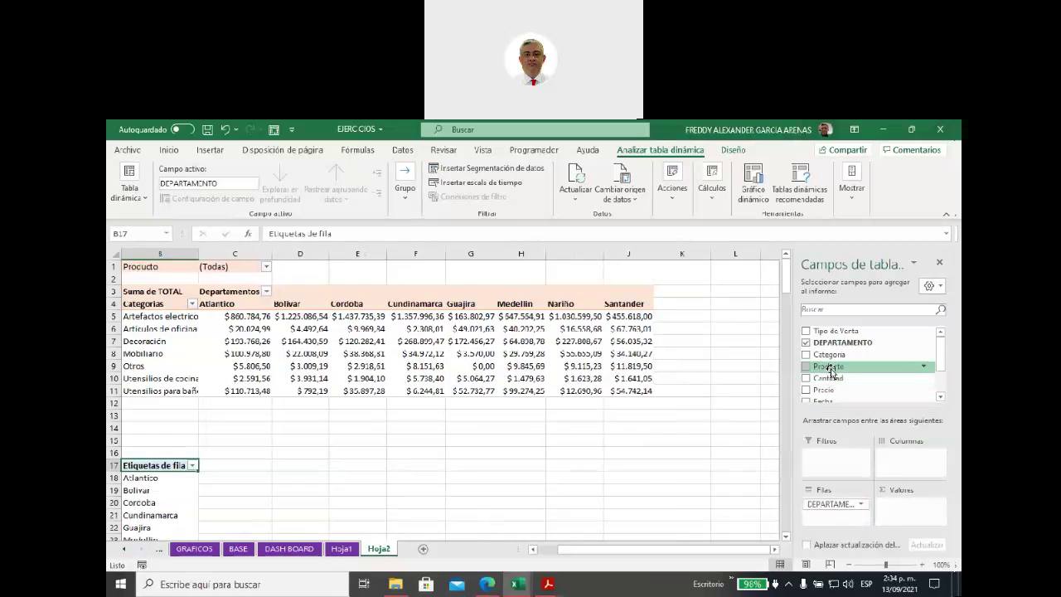
pyautogui.moveTo(831, 372); pyautogui.dragTo(891, 463)
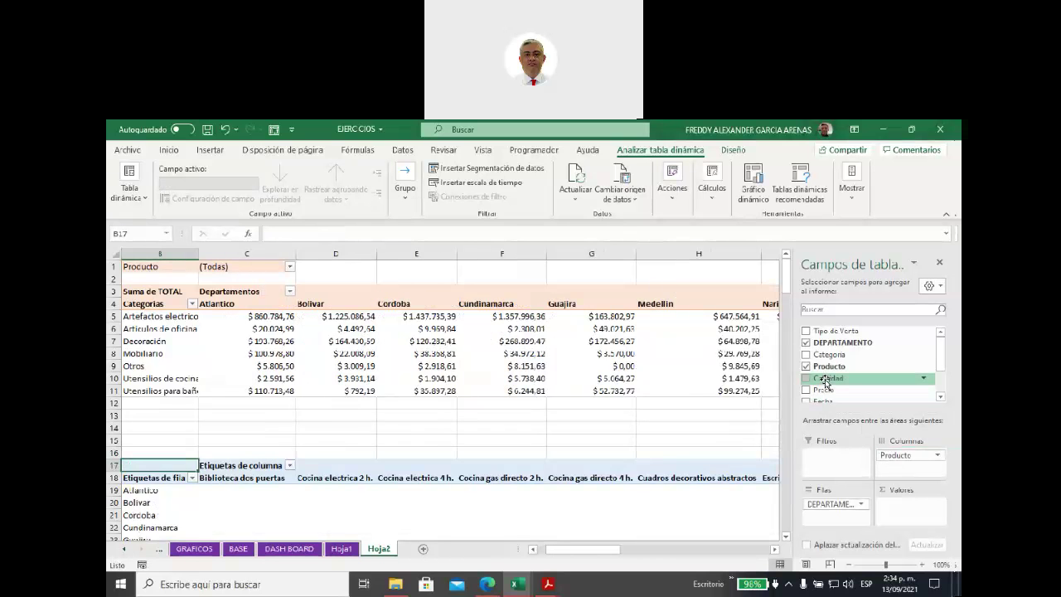
pyautogui.moveTo(825, 382); pyautogui.dragTo(903, 508)
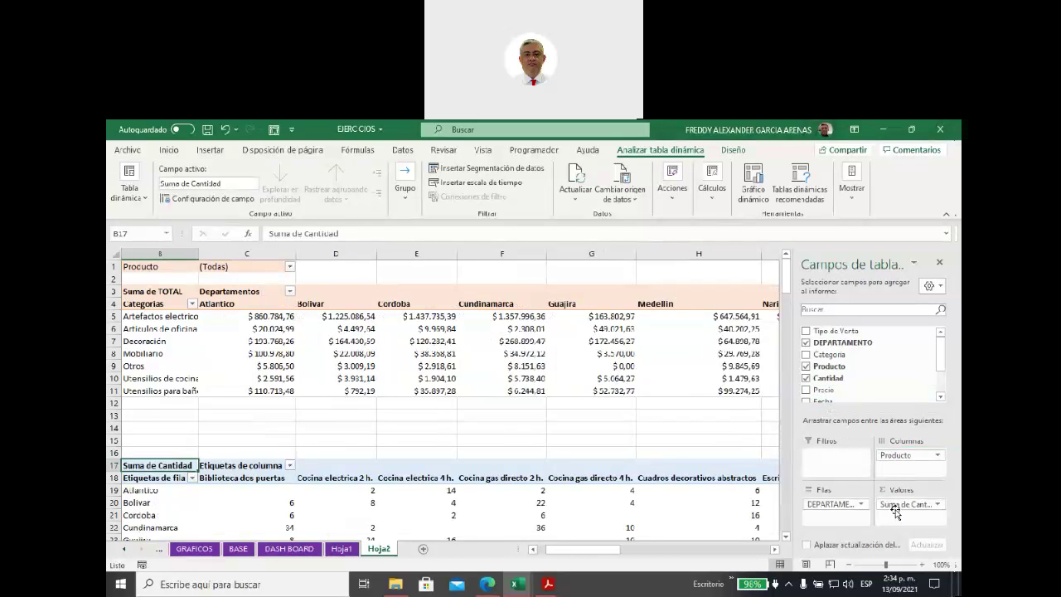
pyautogui.scroll(-3, 527, 506)
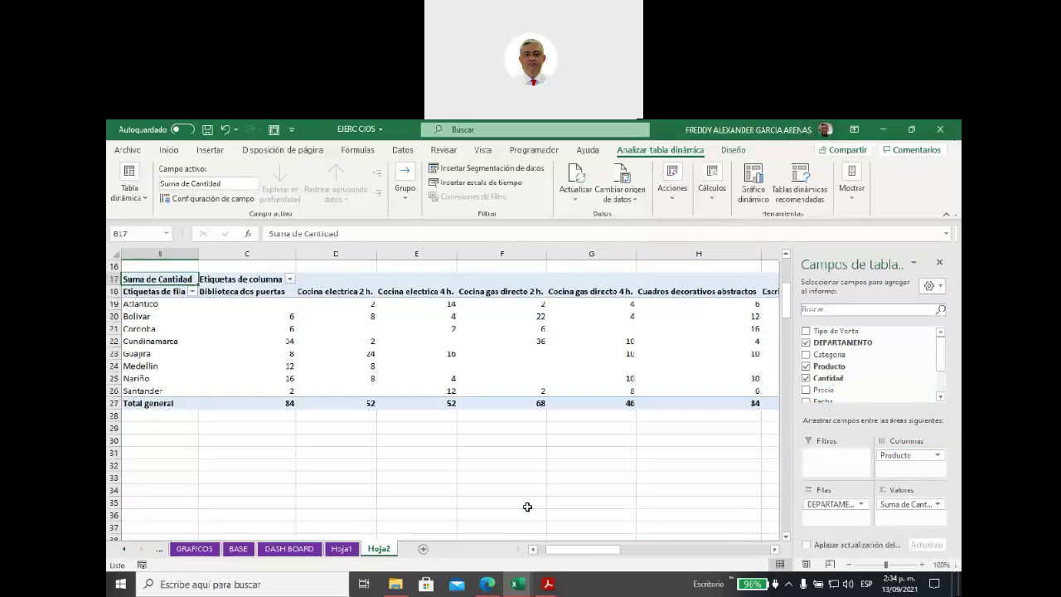
pyautogui.scroll(1, 527, 506)
pyautogui.scroll(-1, 527, 506)
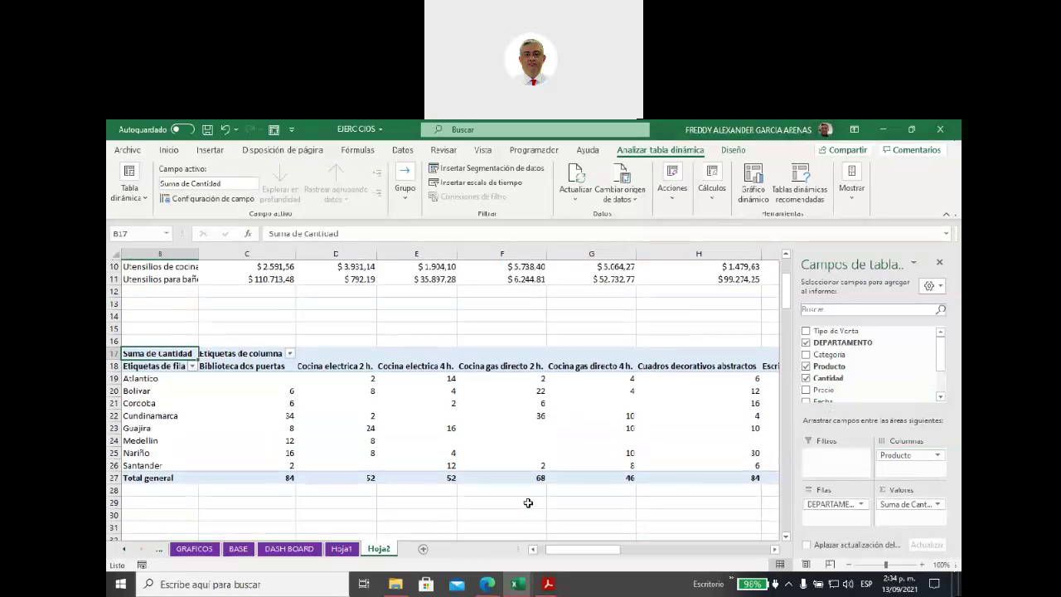
# Examine both pivot tables at reduced zoom, covering all Producto columns of the Cantidad table, and restore the sheet to 100% zoom.
pyautogui.moveTo(623, 456)
pyautogui.click(848, 566)
pyautogui.click(848, 566)
pyautogui.click(848, 566)
pyautogui.click(848, 566)
pyautogui.click(848, 566)
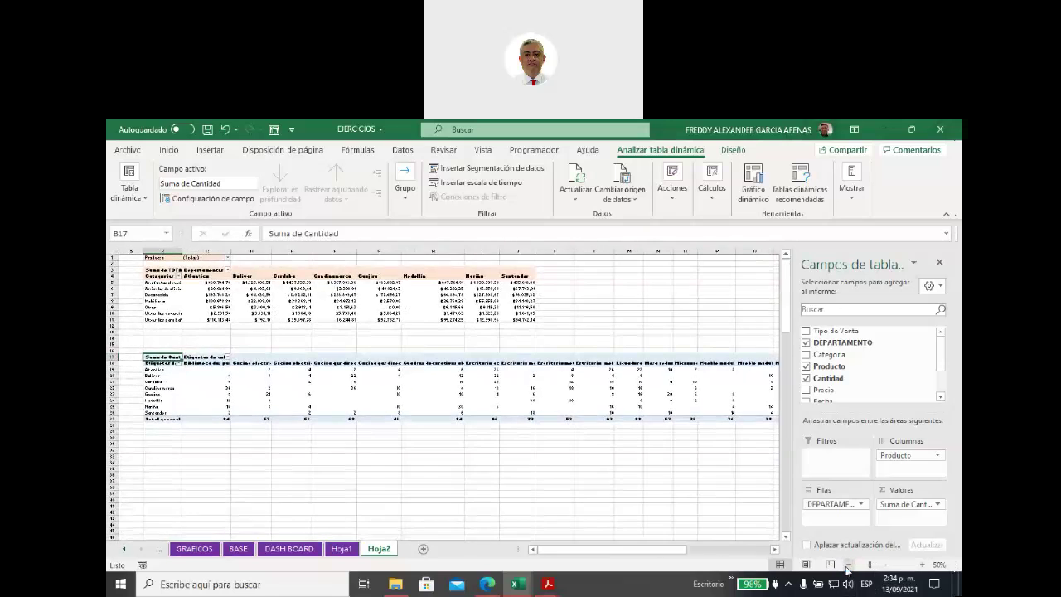
pyautogui.click(848, 566)
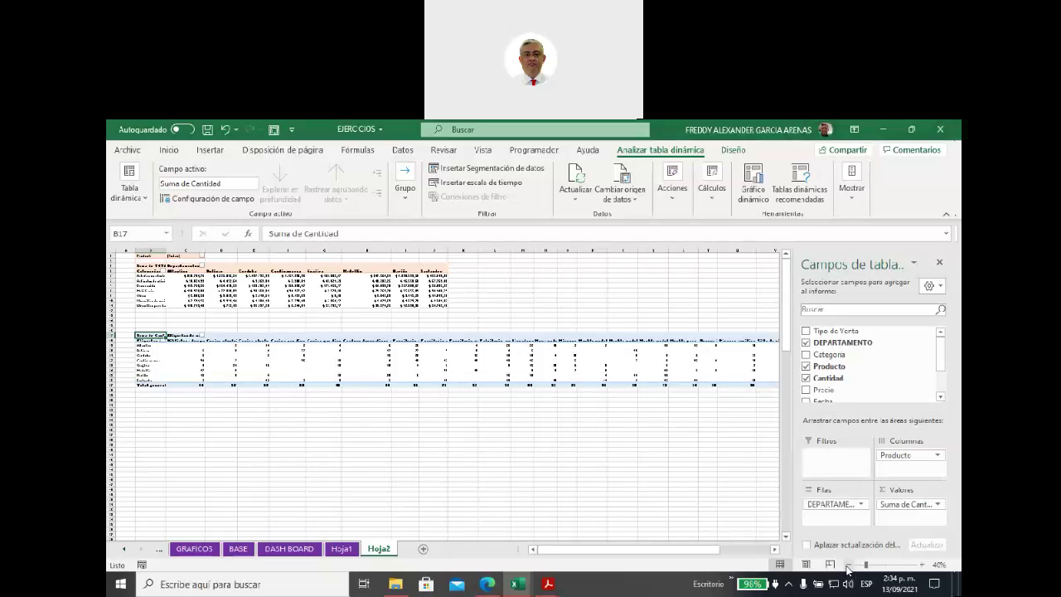
pyautogui.click(848, 567)
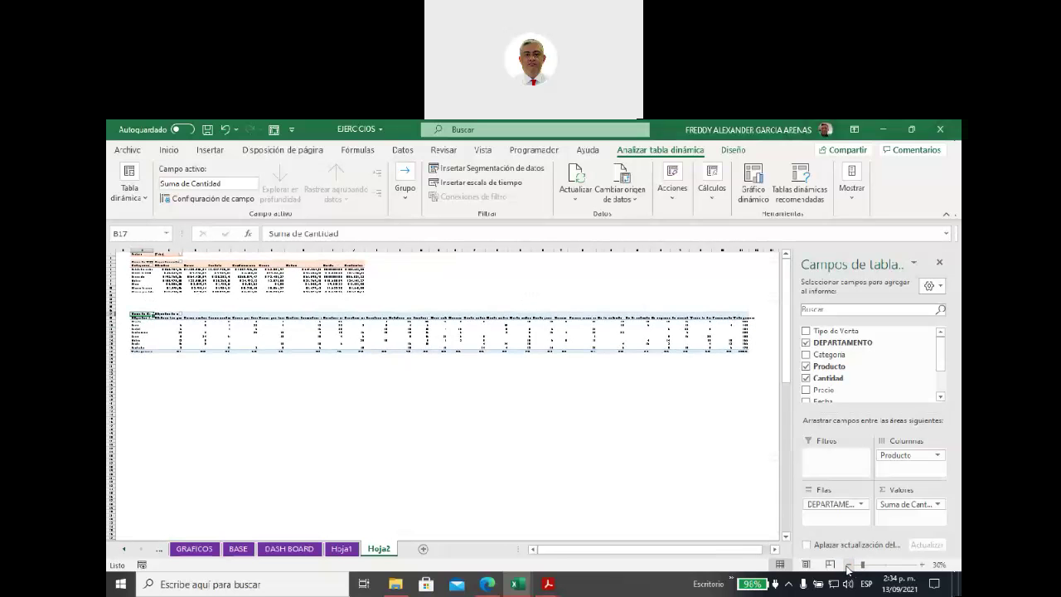
pyautogui.click(922, 565)
pyautogui.click(922, 566)
pyautogui.click(921, 565)
pyautogui.click(922, 566)
pyautogui.click(921, 565)
pyautogui.click(921, 566)
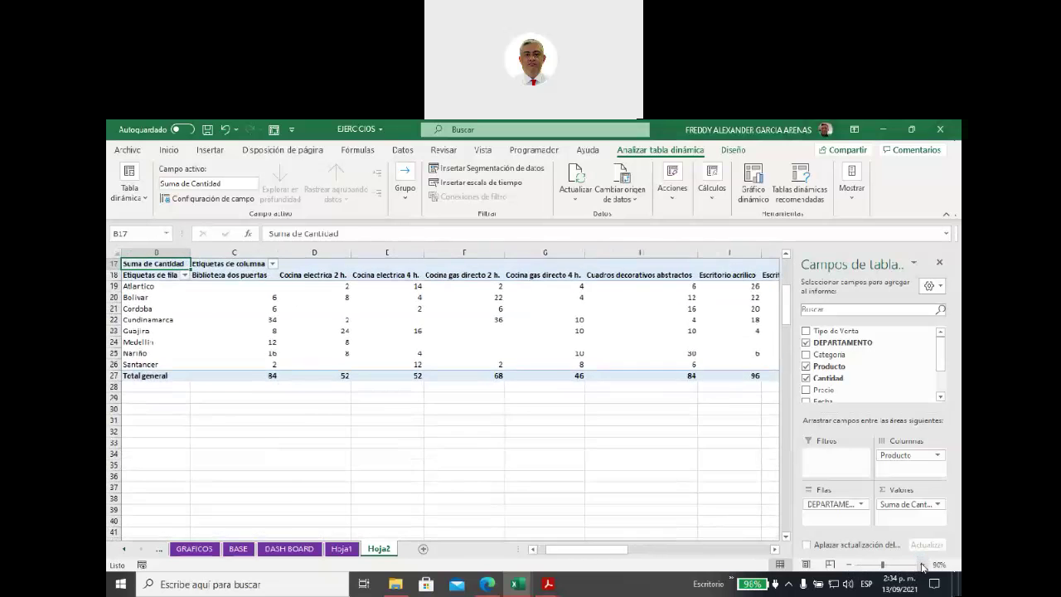
pyautogui.click(922, 565)
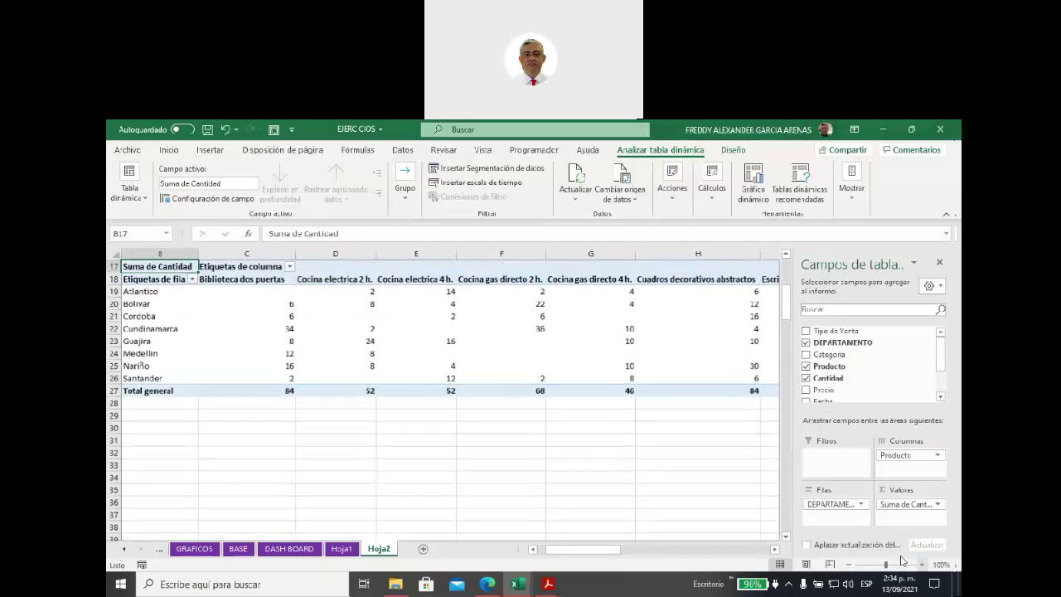
# Open the pivot table options for the Cantidad by DEPARTAMENTO and Producto table.
pyautogui.rightClick(375, 315)
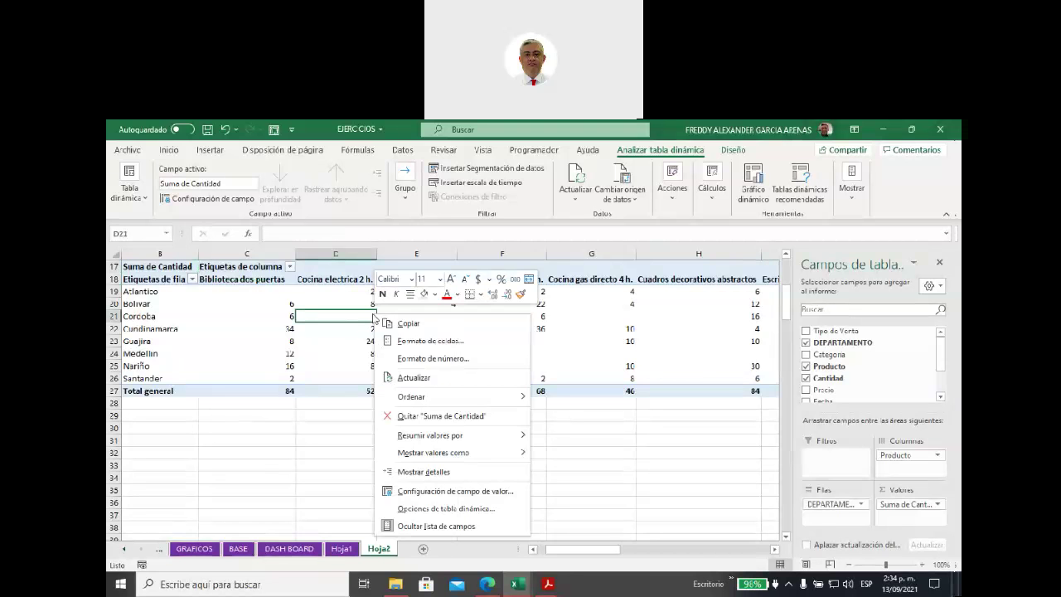
pyautogui.click(482, 509)
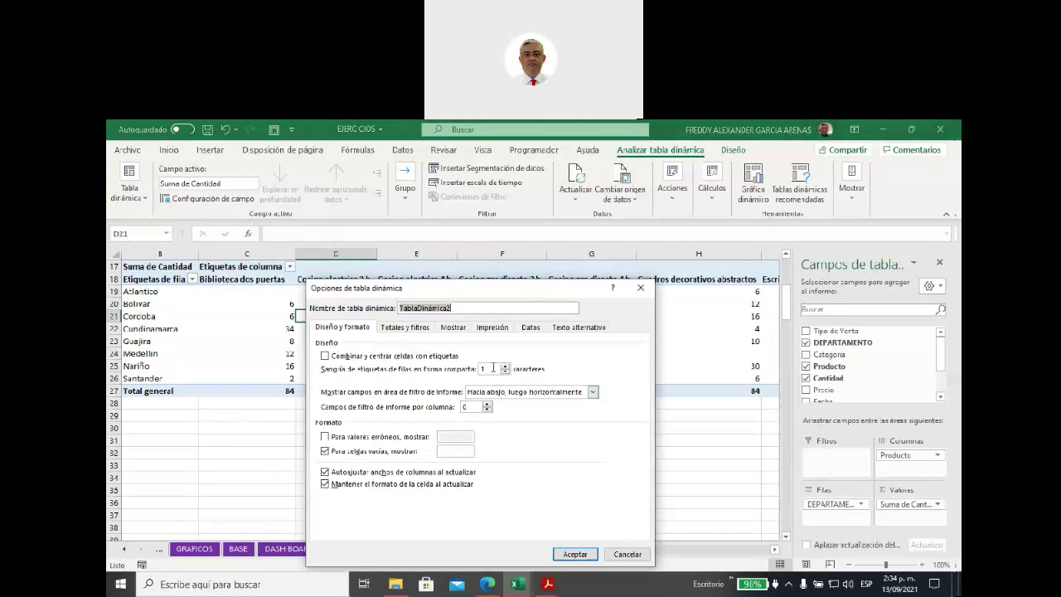
# Set the empty cells of the Suma de Cantidad pivot table to show 0.
pyautogui.click(455, 449)
pyautogui.click(576, 554)
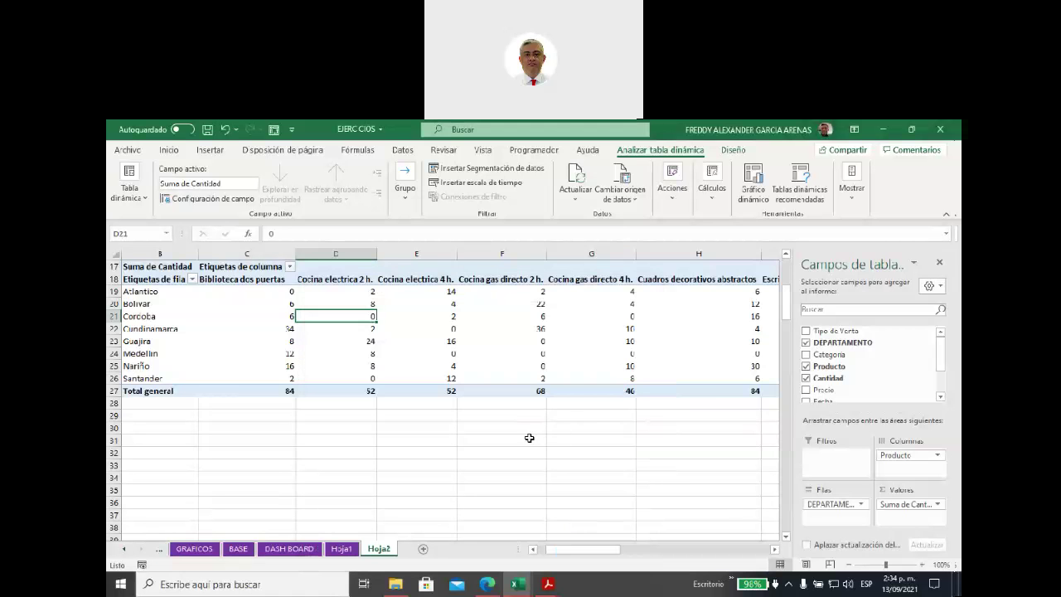
pyautogui.click(534, 436)
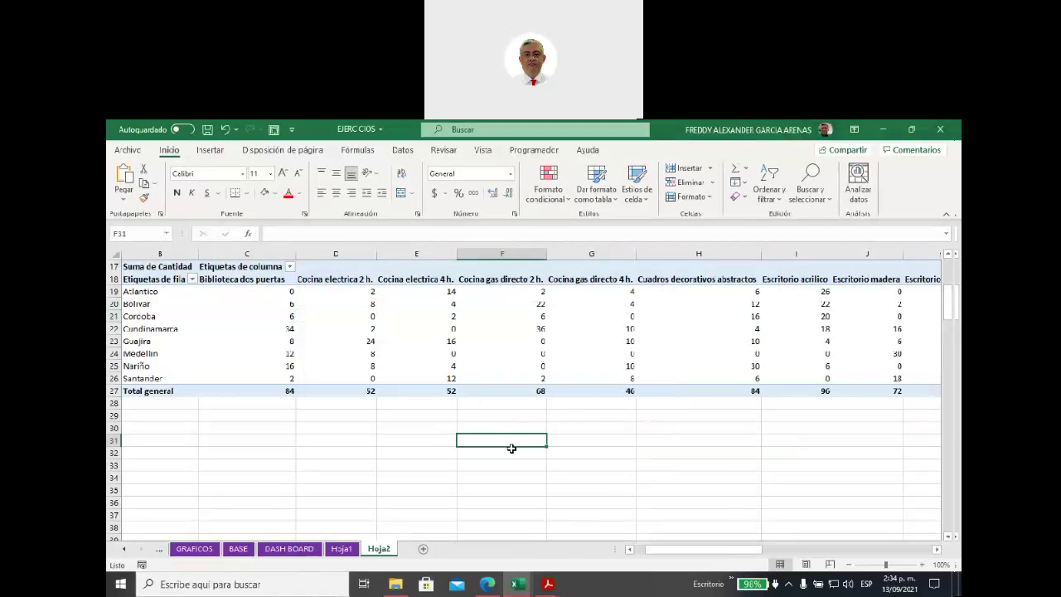
# Widen column B so the category names in the Suma de TOTAL pivot table fit in full.
pyautogui.scroll(3, 508, 448)
pyautogui.scroll(3, 506, 451)
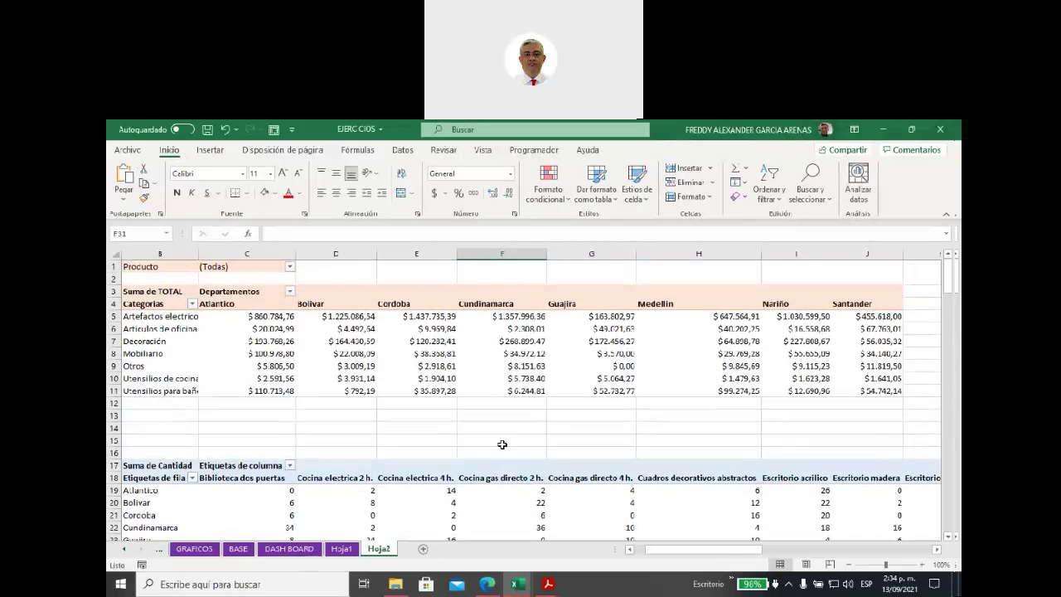
pyautogui.scroll(-1, 423, 437)
pyautogui.scroll(1, 423, 435)
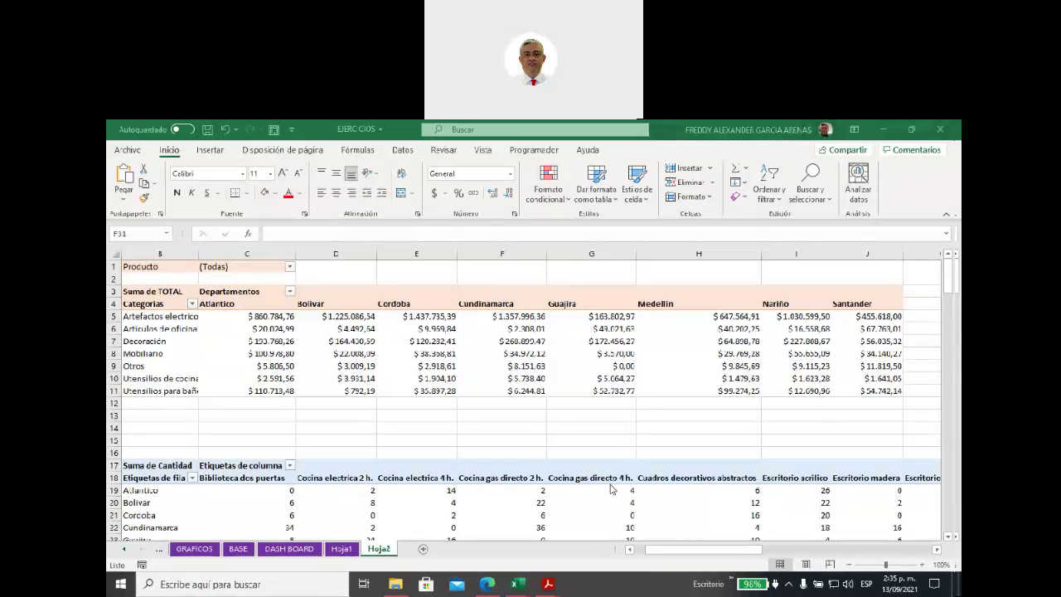
pyautogui.click(507, 492)
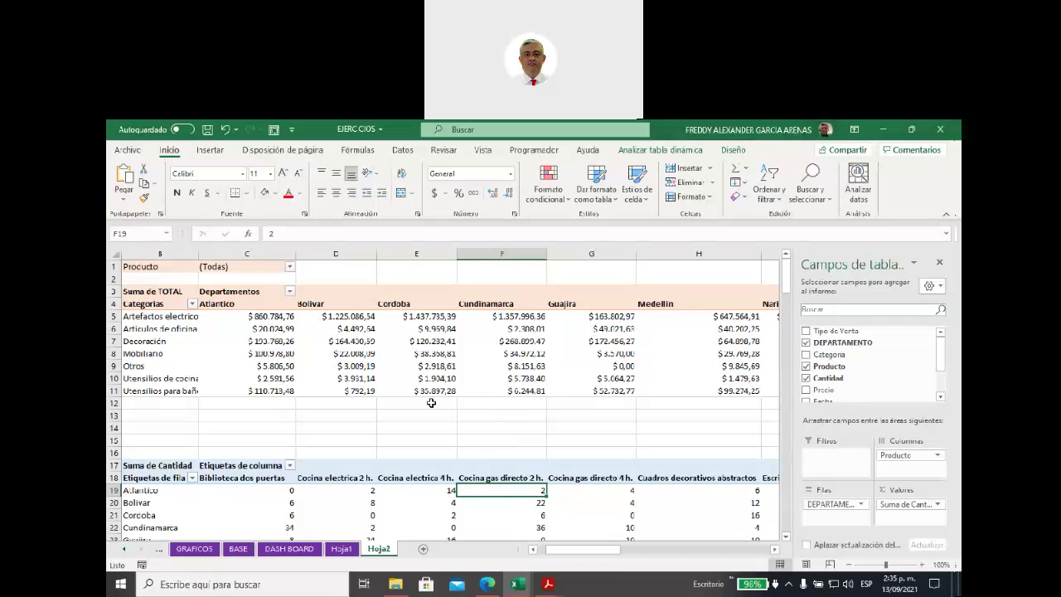
pyautogui.moveTo(431, 390)
pyautogui.moveTo(154, 318); pyautogui.dragTo(158, 391)
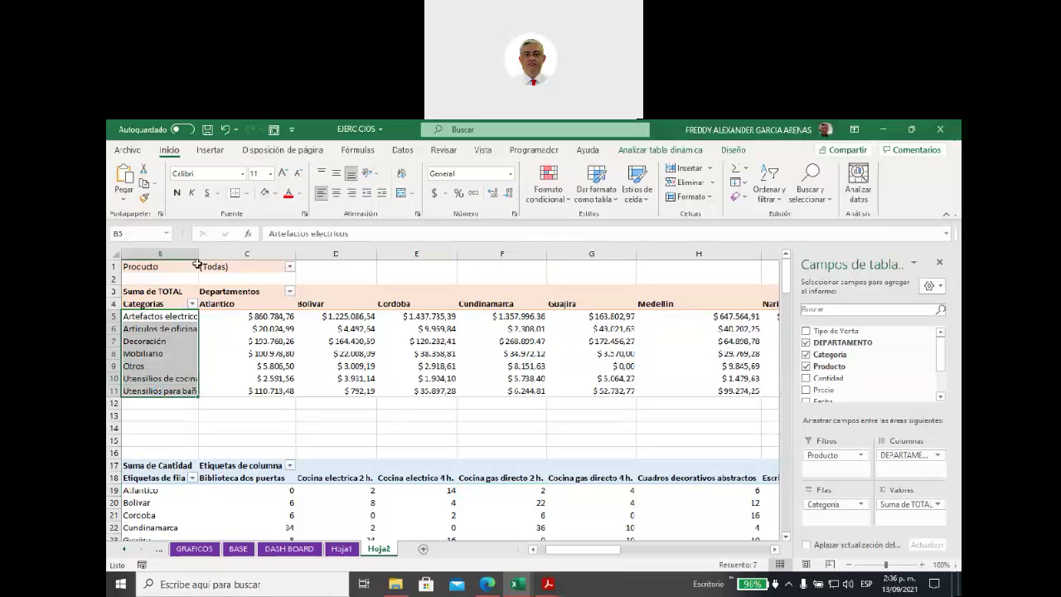
pyautogui.moveTo(198, 254); pyautogui.dragTo(233, 253)
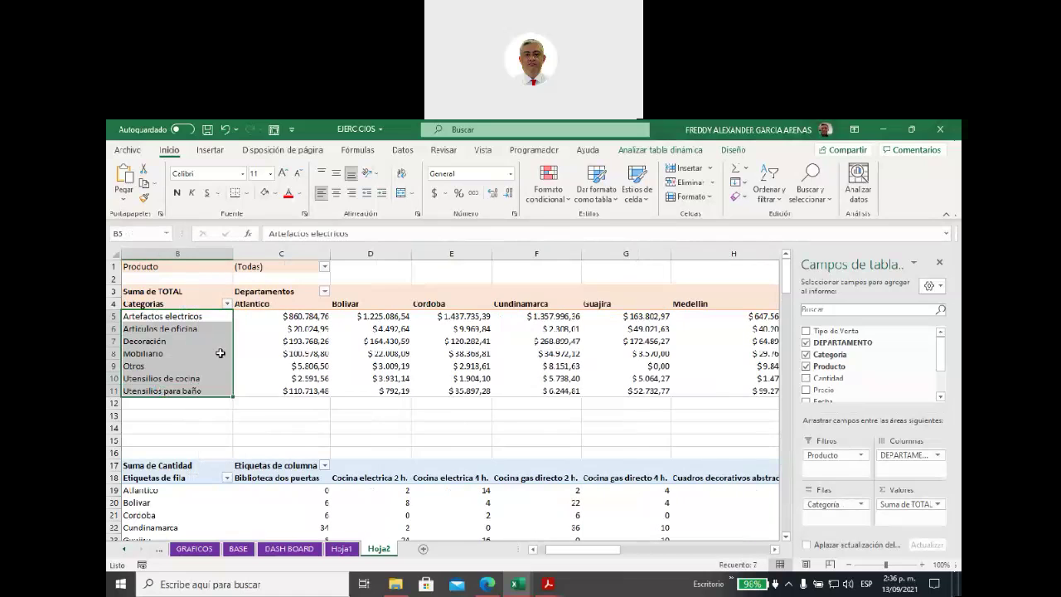
# Rename the row labels heading of the Suma de Cantidad pivot table to "Departamentos".
pyautogui.moveTo(286, 303); pyautogui.dragTo(632, 299)
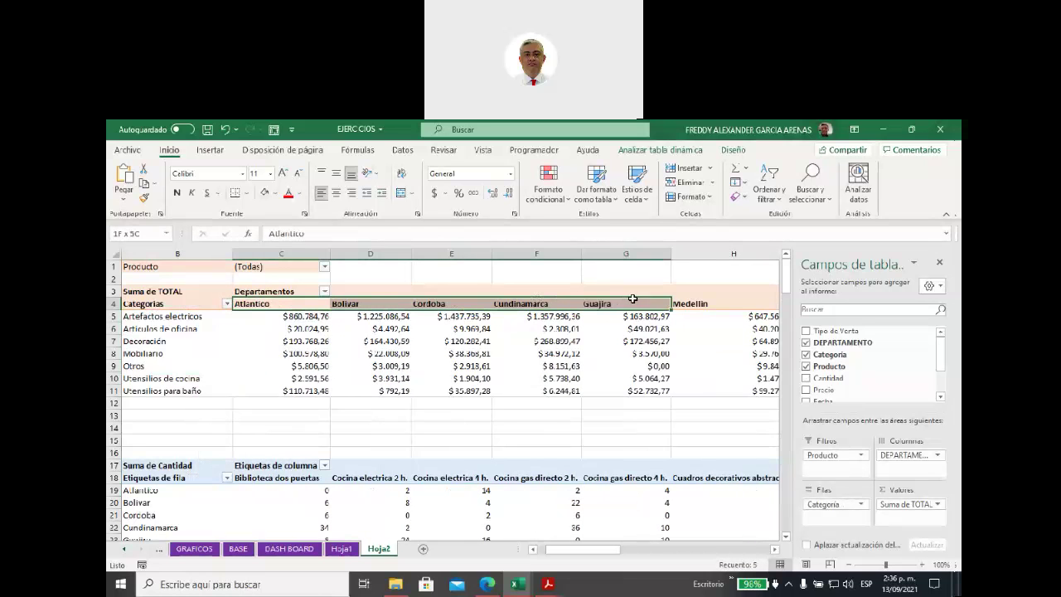
pyautogui.click(308, 317)
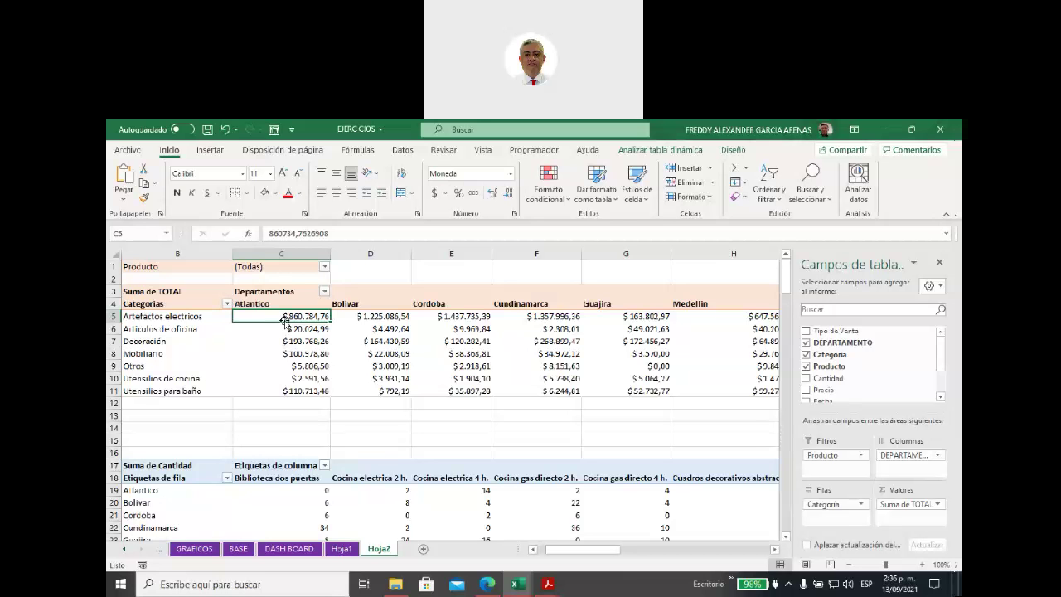
pyautogui.scroll(-1, 289, 334)
pyautogui.scroll(-3, 289, 334)
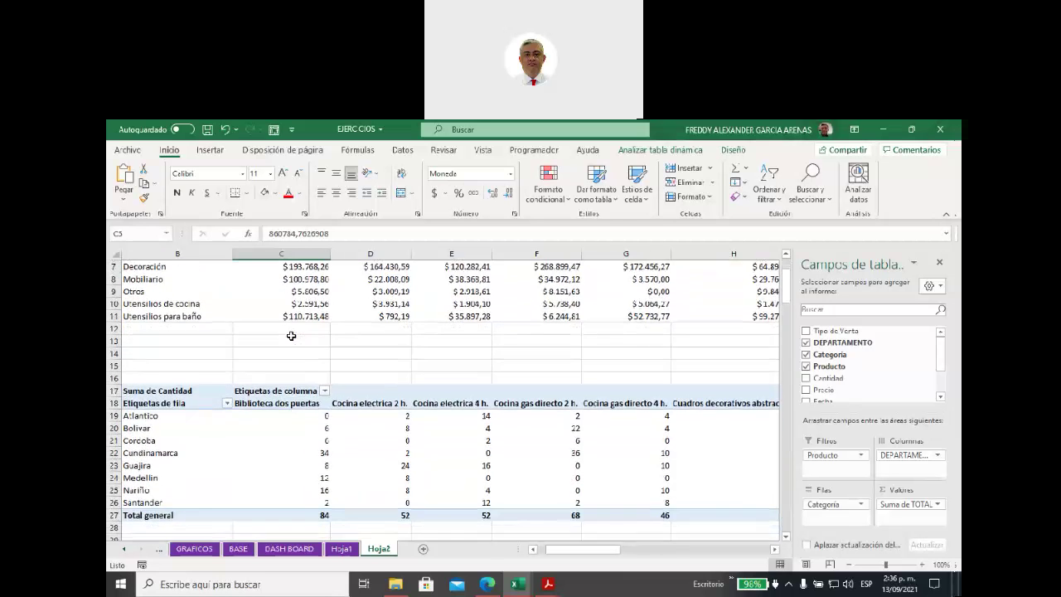
pyautogui.scroll(1, 291, 340)
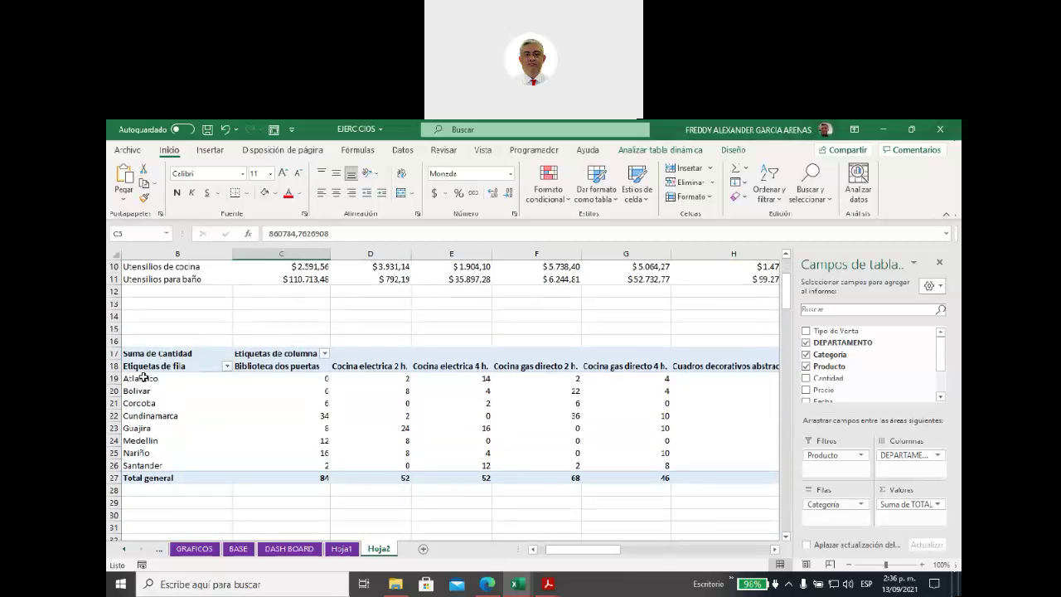
pyautogui.click(145, 368)
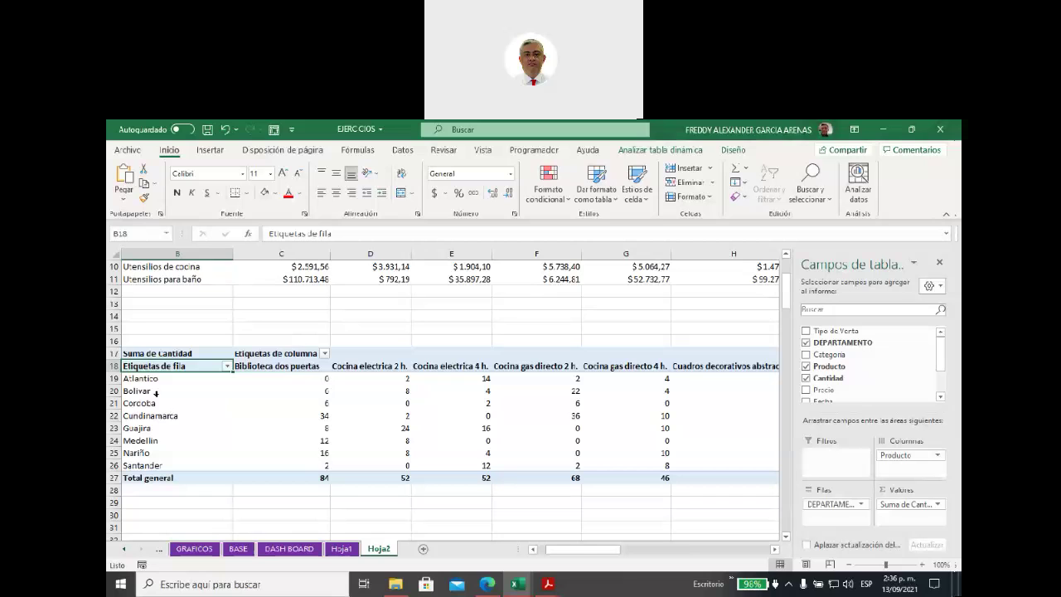
pyautogui.write('Depar')
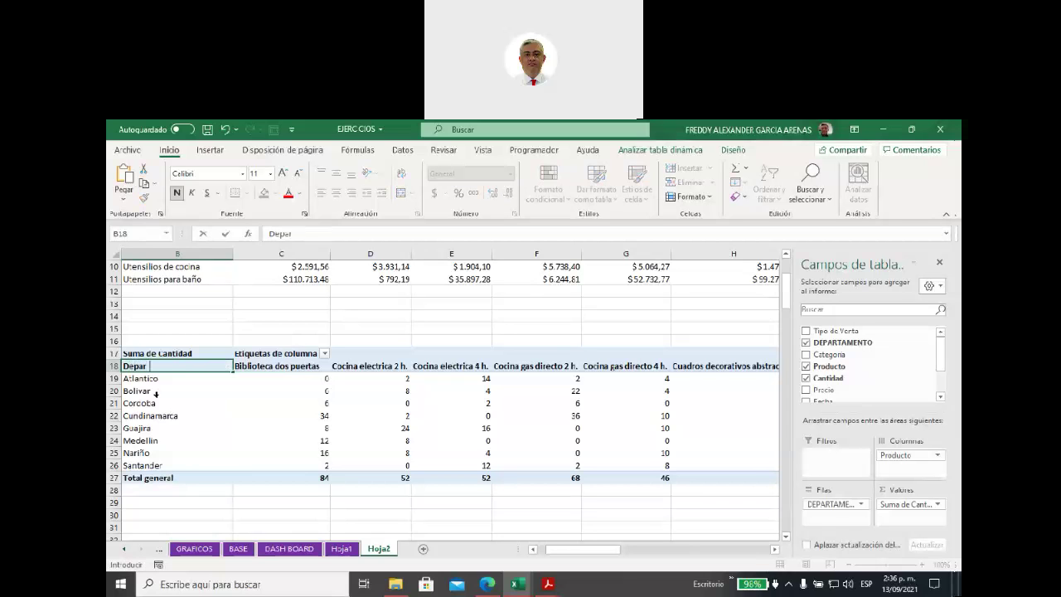
pyautogui.write('tamentos')
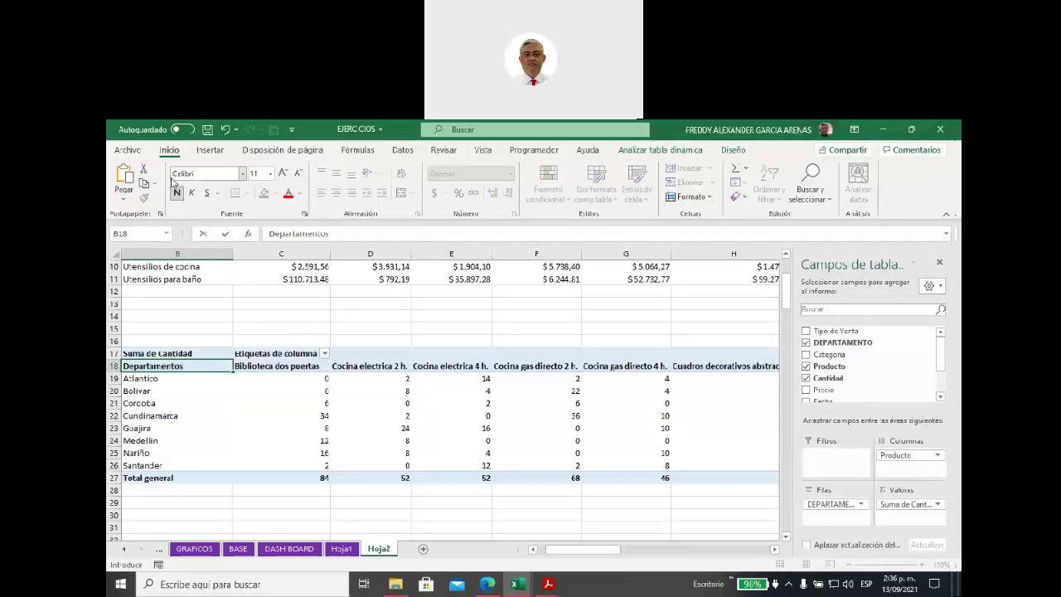
# Rename the column labels heading of the Suma de Cantidad pivot table to "productos".
pyautogui.click(304, 354)
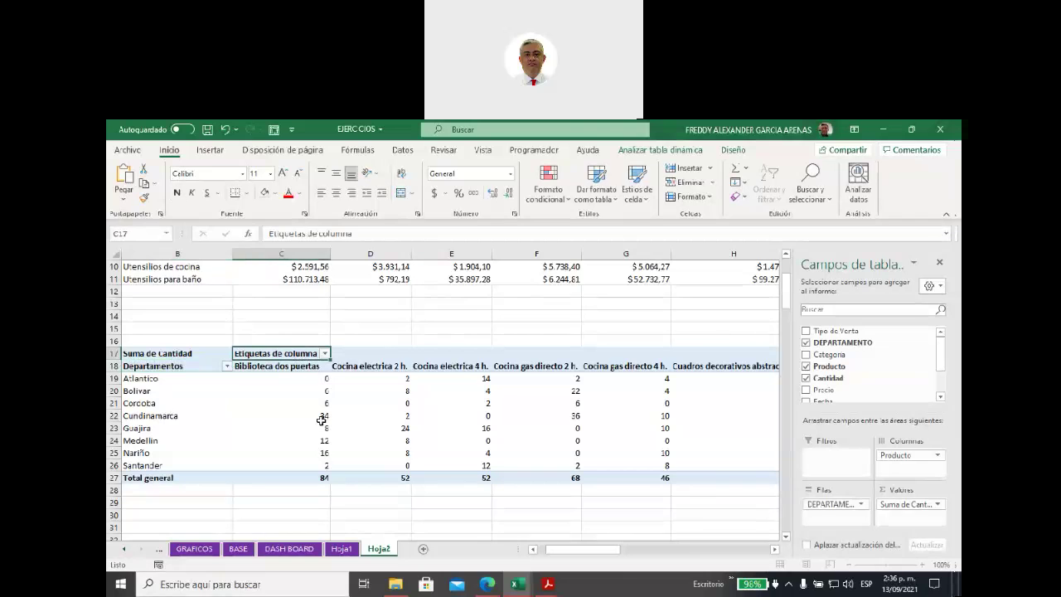
pyautogui.write('pr')
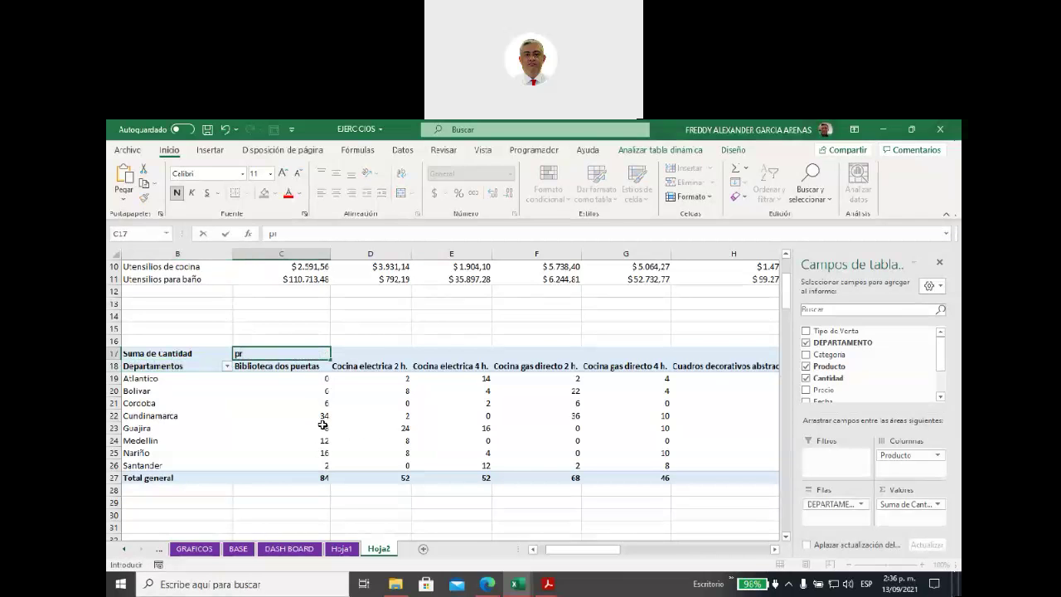
pyautogui.write('oducto')
pyautogui.click(368, 451)
# Examine the product quantities by department in the lower pivot table and the Bolivar category totals in the upper one.
pyautogui.moveTo(307, 380); pyautogui.dragTo(485, 469)
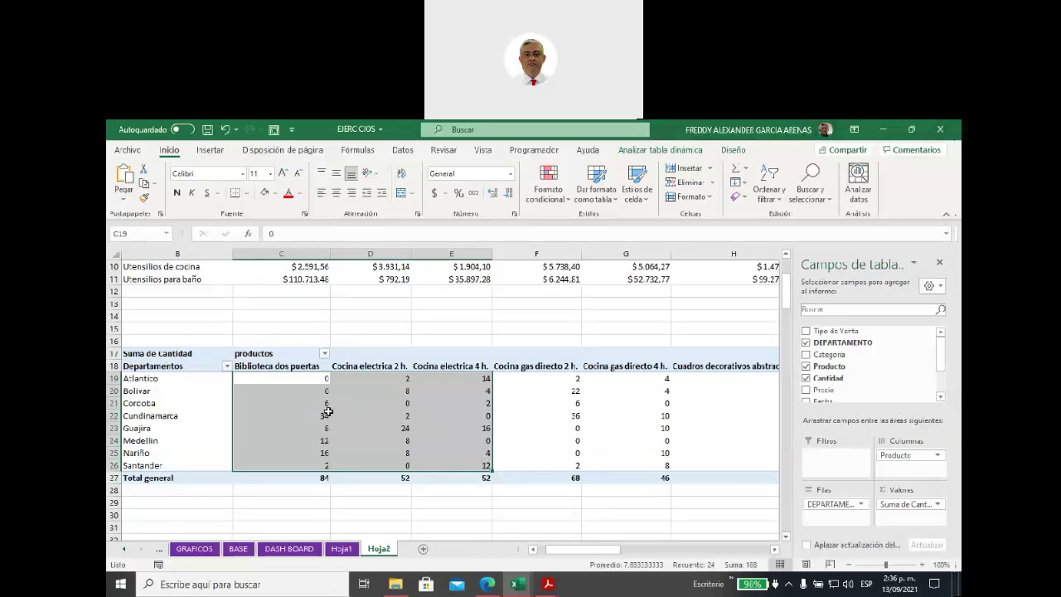
pyautogui.moveTo(329, 411)
pyautogui.moveTo(240, 426)
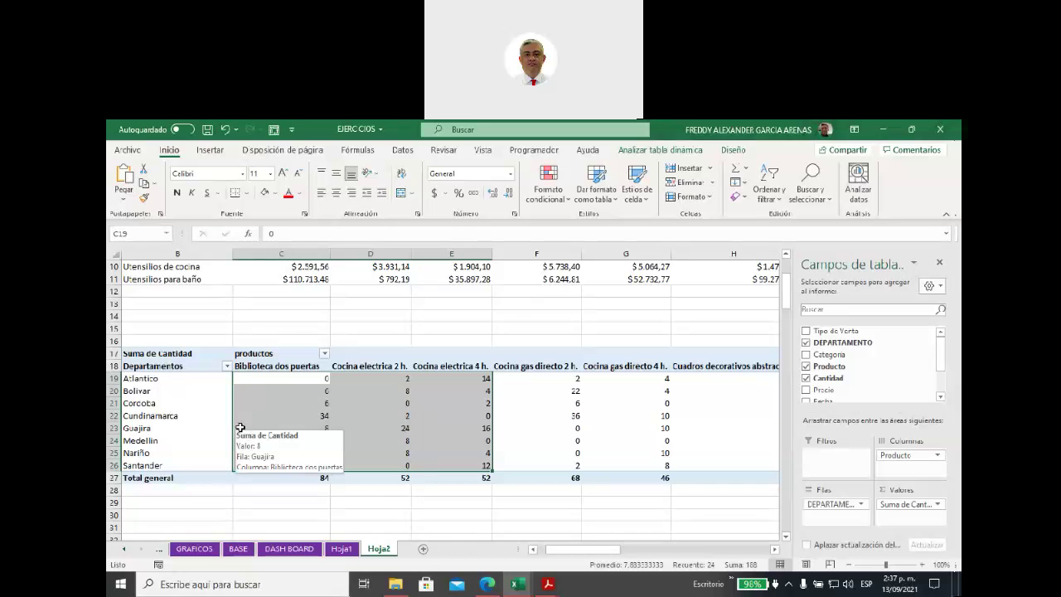
pyautogui.moveTo(360, 444)
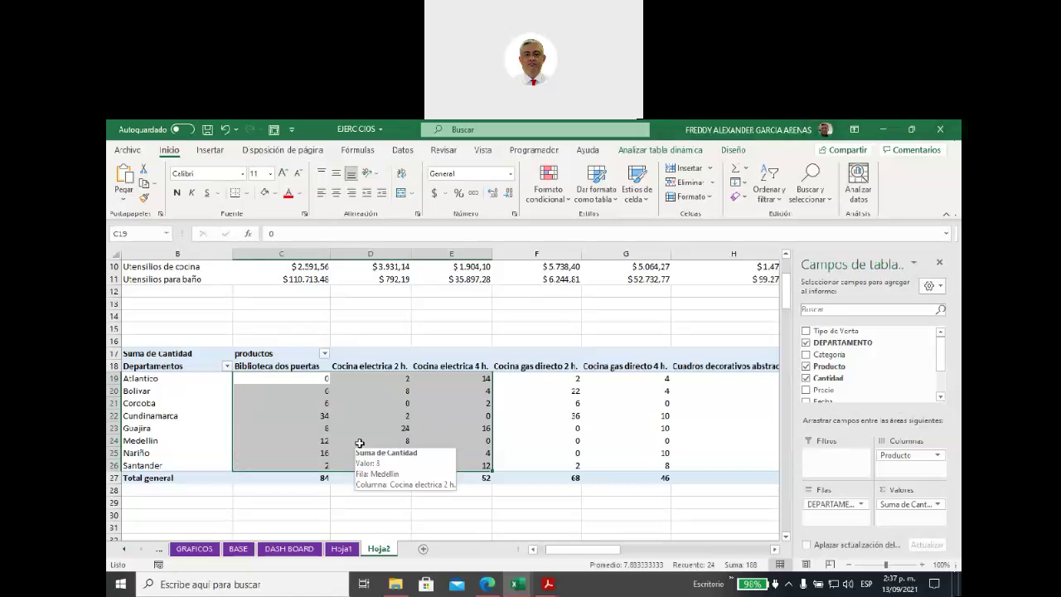
pyautogui.scroll(3, 360, 443)
pyautogui.scroll(-1, 360, 445)
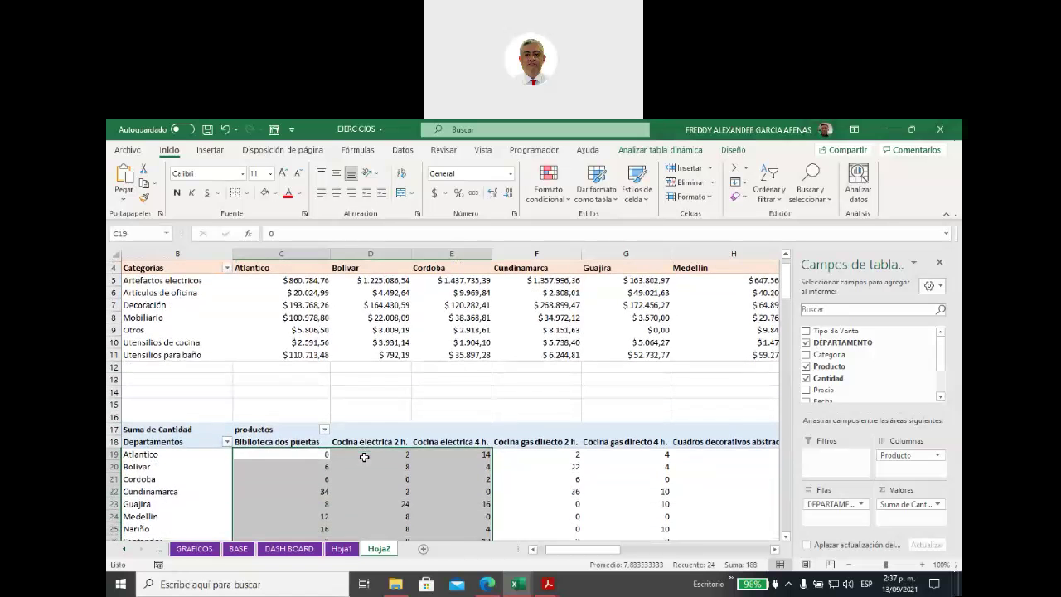
pyautogui.moveTo(367, 464)
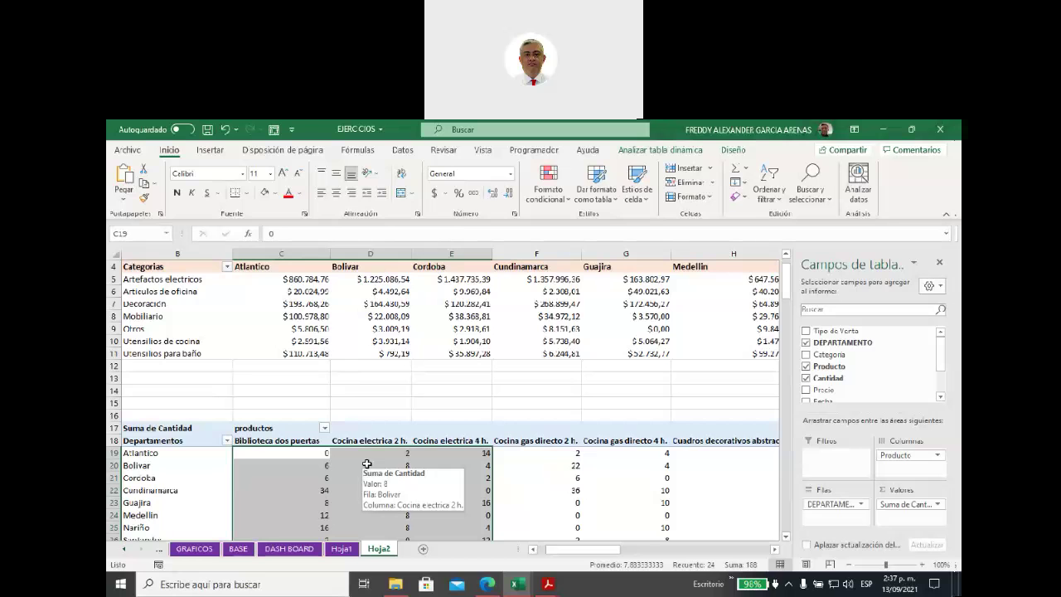
pyautogui.click(404, 401)
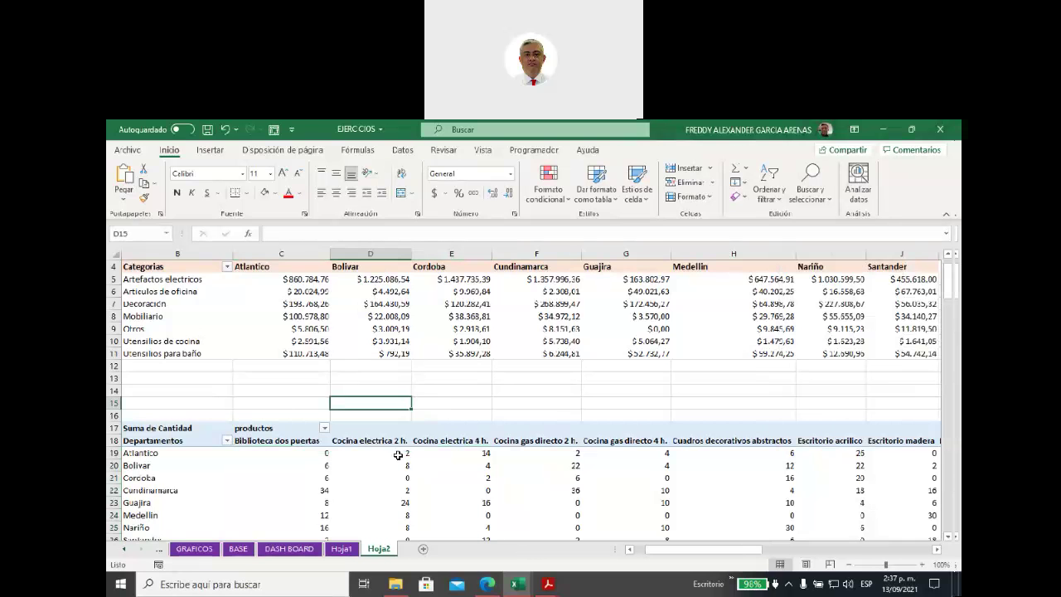
pyautogui.scroll(1, 389, 469)
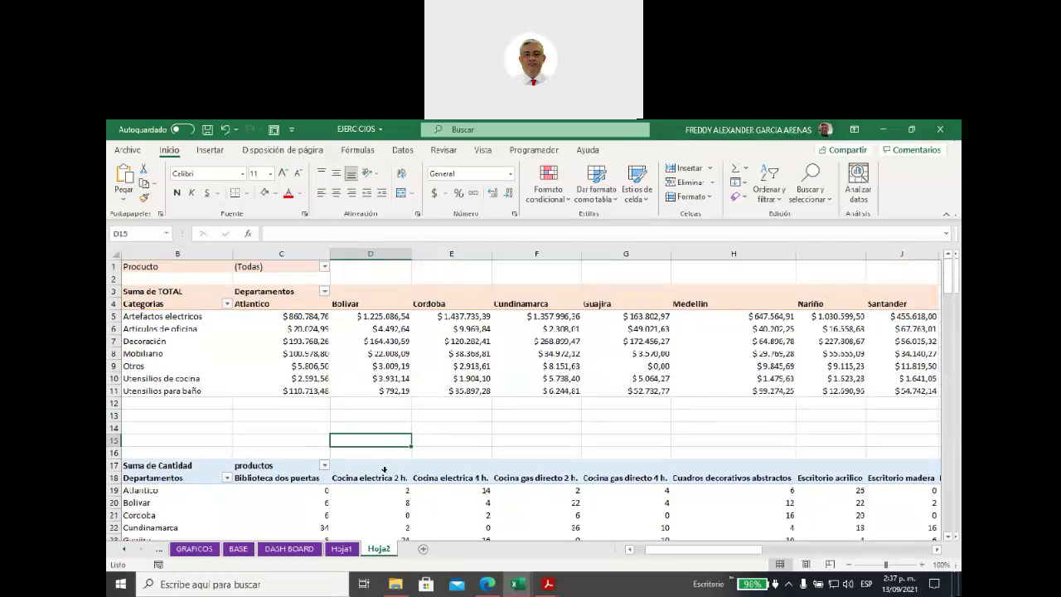
pyautogui.click(351, 306)
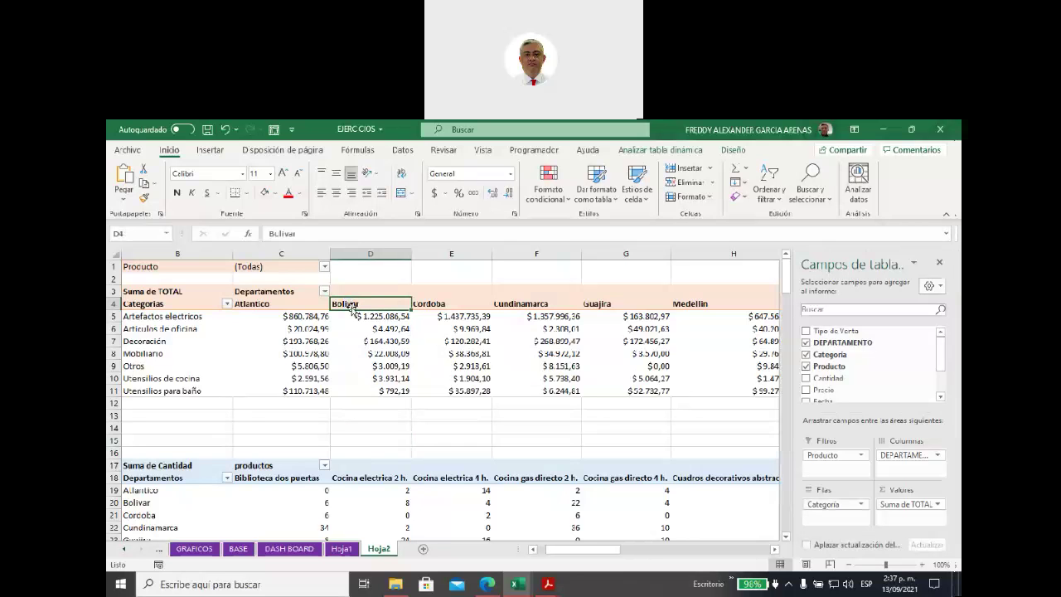
pyautogui.click(358, 316)
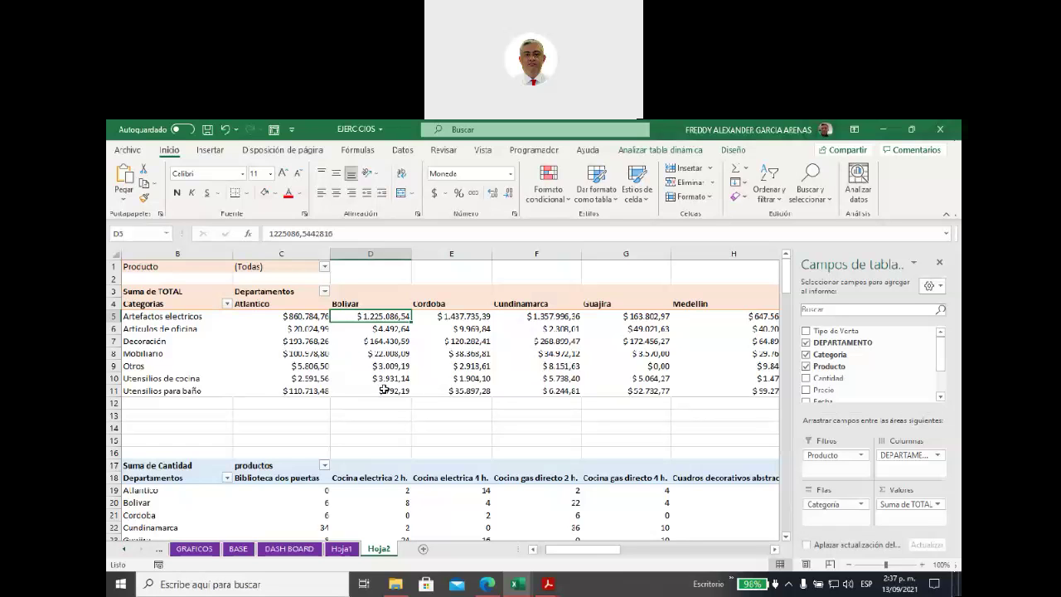
pyautogui.moveTo(361, 343)
pyautogui.click(356, 331)
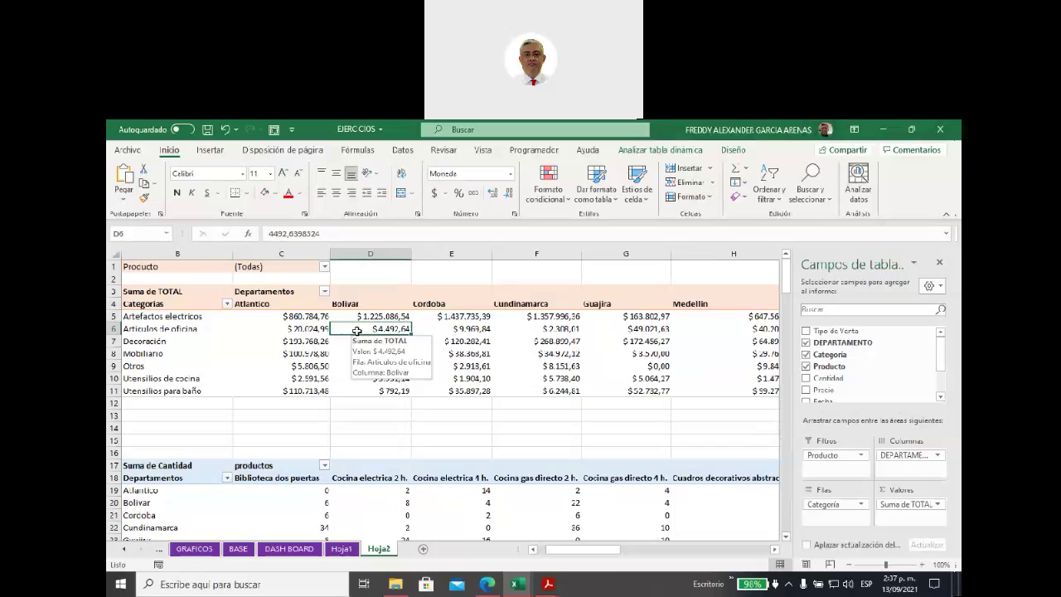
# Insert a clustered column pivot chart based on the Suma de TOTAL pivot table.
pyautogui.click(211, 151)
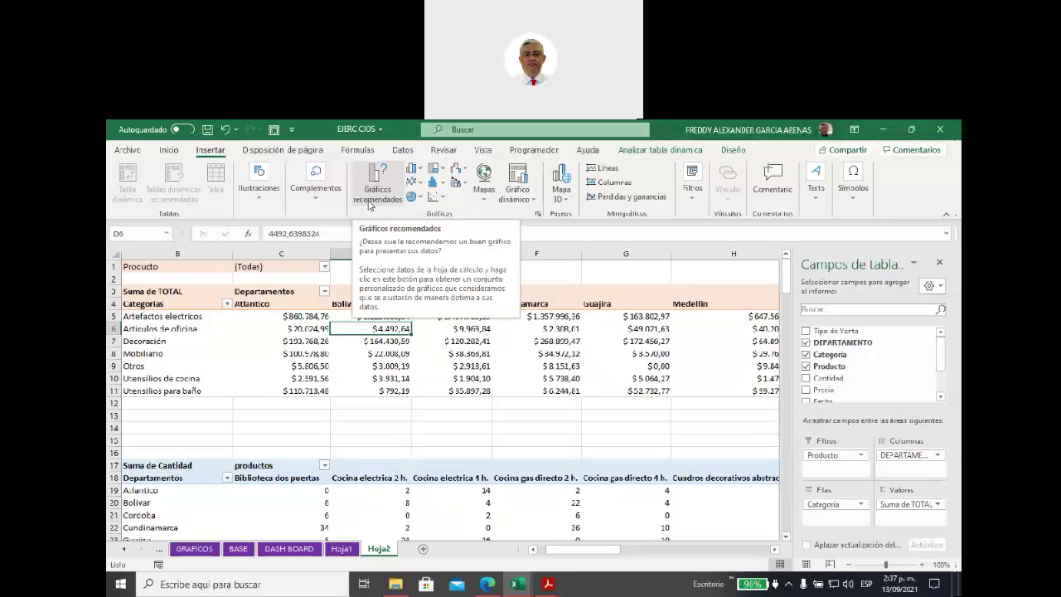
pyautogui.click(369, 205)
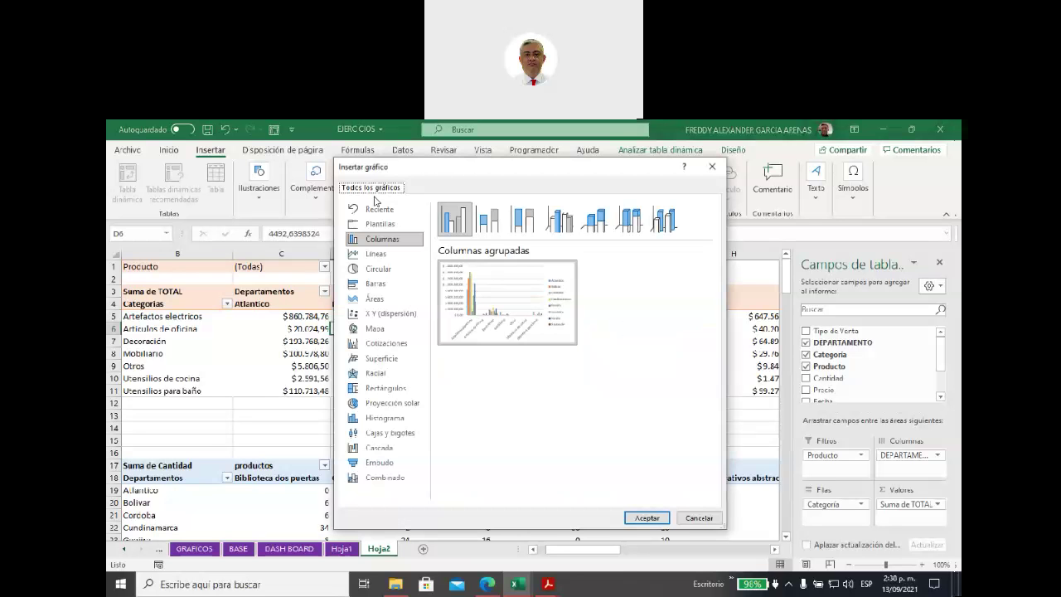
pyautogui.moveTo(455, 173); pyautogui.dragTo(415, 199)
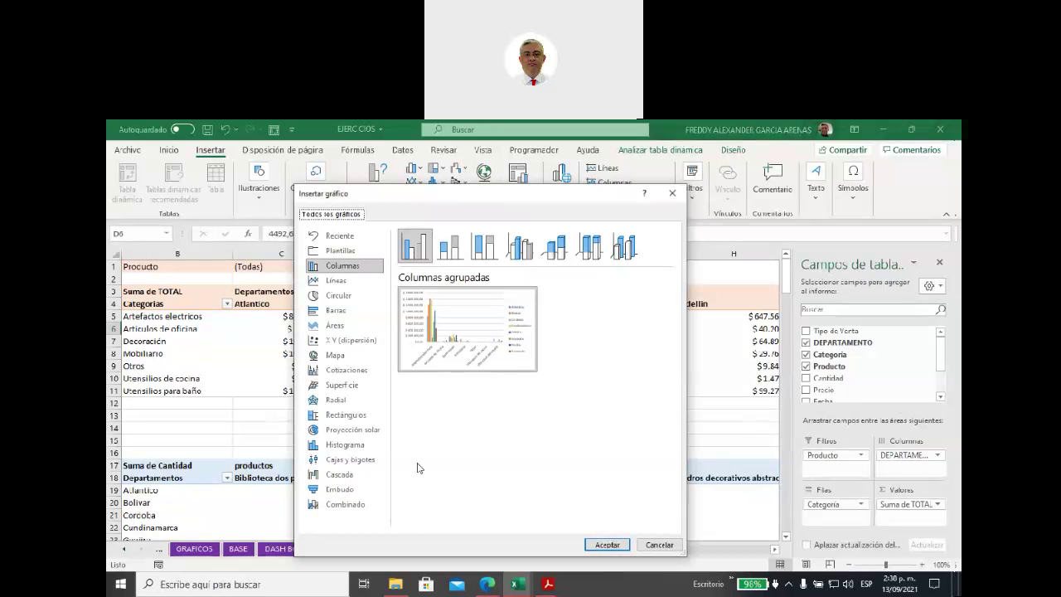
pyautogui.moveTo(477, 316)
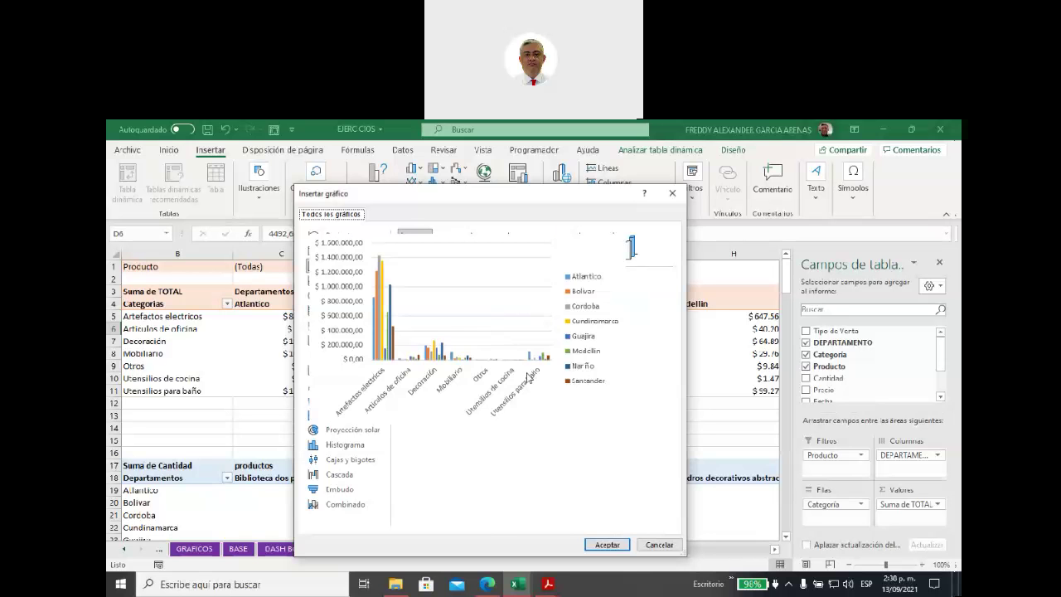
pyautogui.click(607, 545)
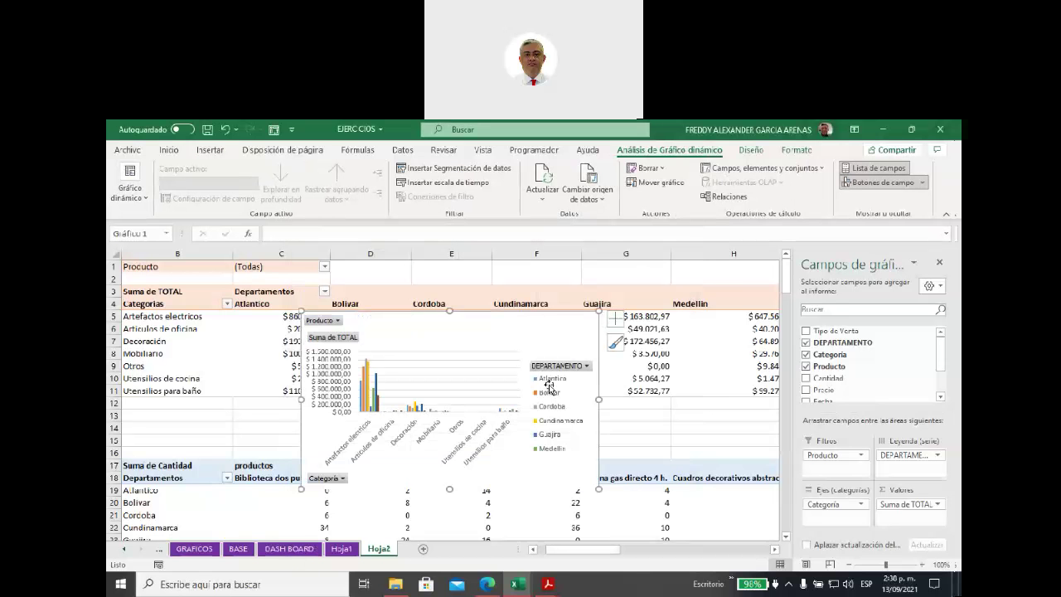
# Enlarge the pivot chart and place it across columns D to H, beginning at the first row.
pyautogui.moveTo(453, 323); pyautogui.dragTo(491, 283)
pyautogui.moveTo(647, 454); pyautogui.dragTo(753, 530)
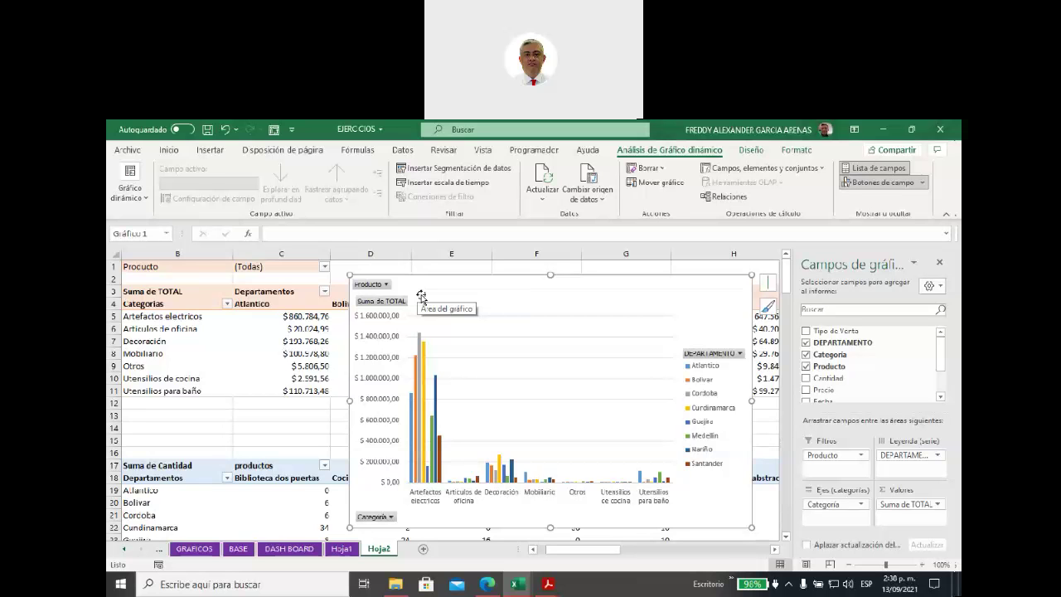
pyautogui.moveTo(421, 295)
pyautogui.mouseDown()
pyautogui.moveTo(439, 286)
pyautogui.moveTo(433, 279)
pyautogui.mouseUp()
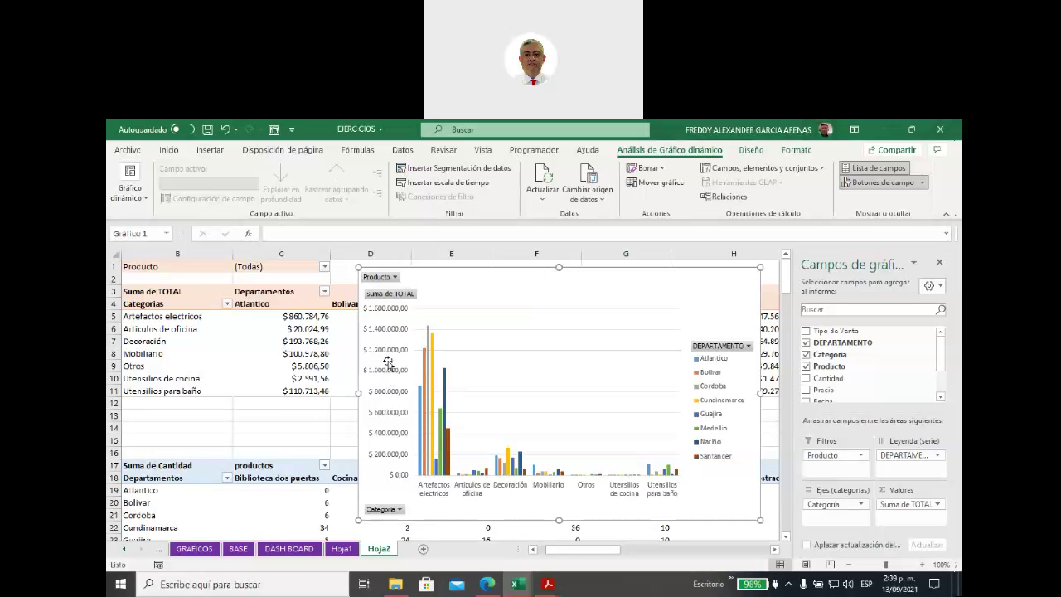
# Filter the categories of the Suma de TOTAL pivot table to show only Decoración and Mobiliario.
pyautogui.moveTo(244, 320)
pyautogui.moveTo(153, 318)
pyautogui.moveTo(162, 392)
pyautogui.click(227, 304)
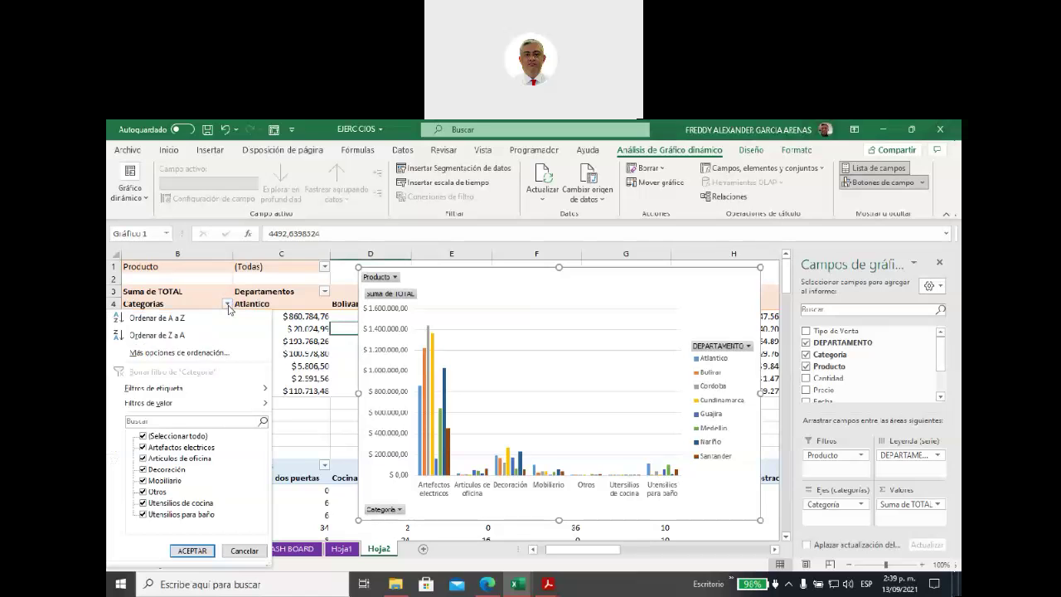
pyautogui.click(143, 436)
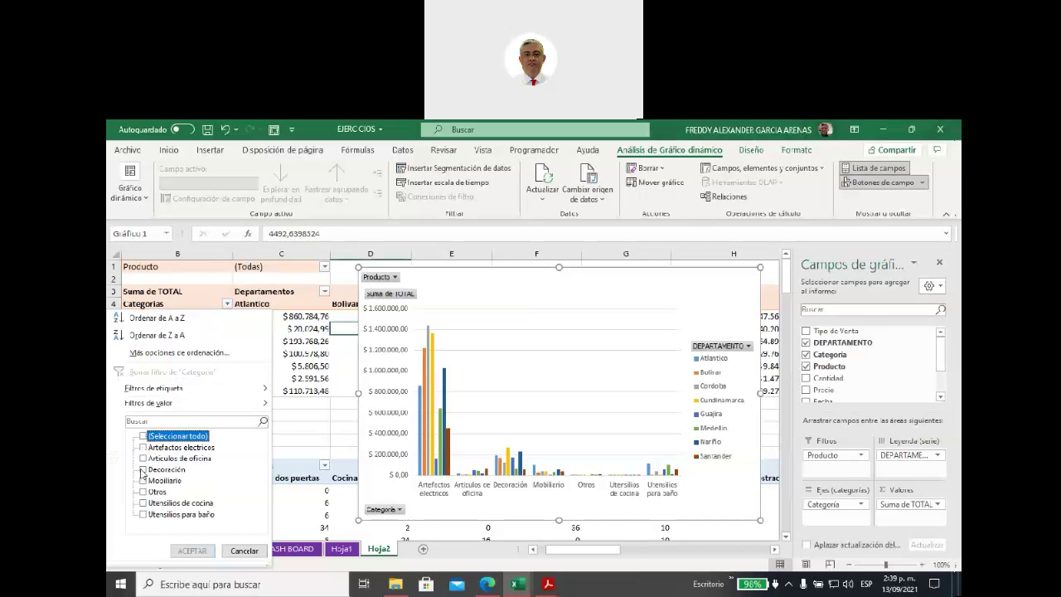
pyautogui.click(143, 470)
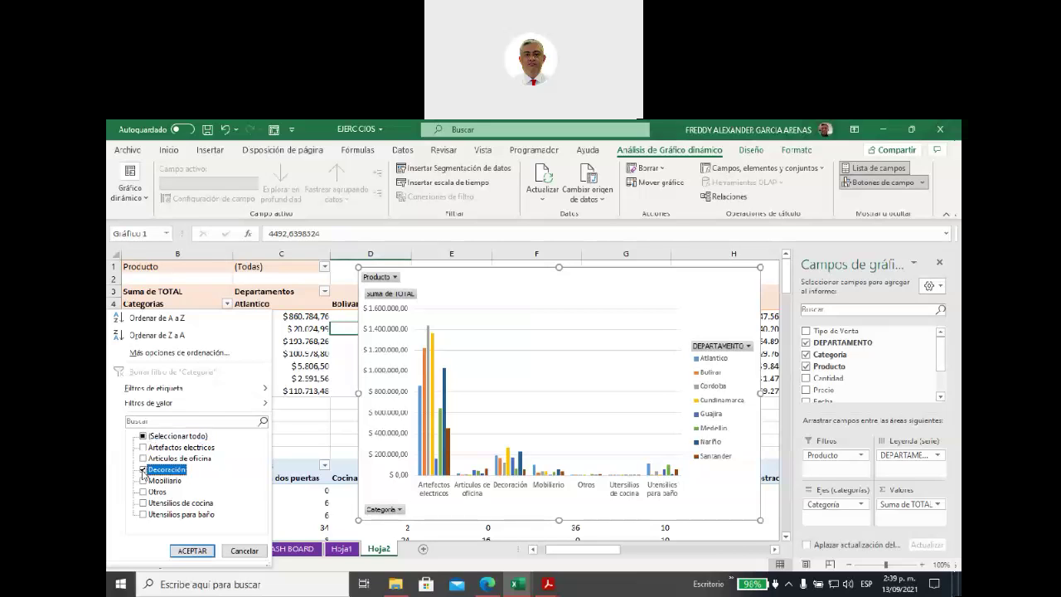
pyautogui.click(144, 481)
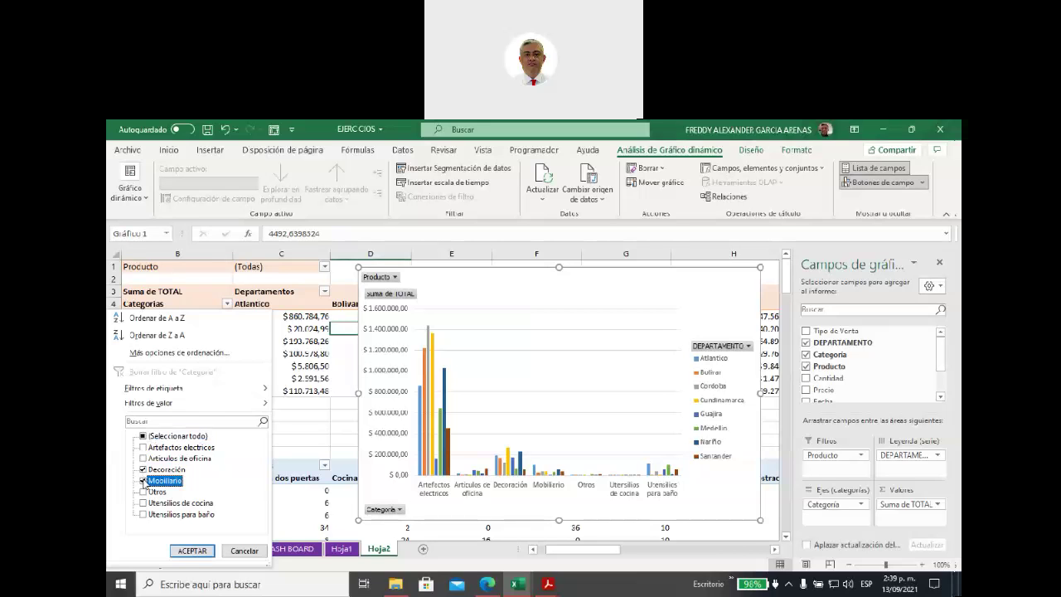
pyautogui.click(192, 551)
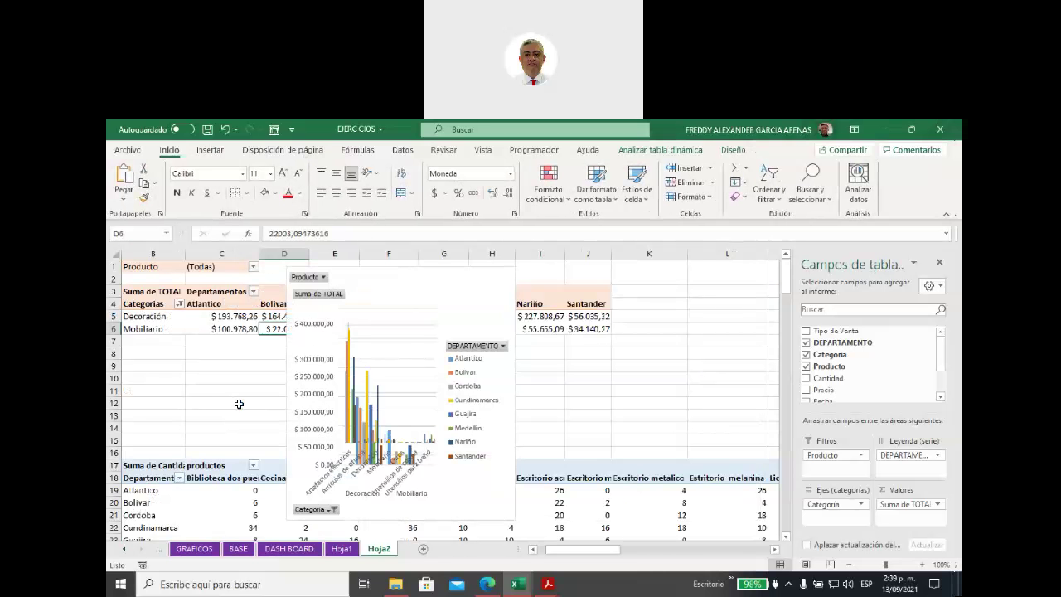
# Reposition the pivot chart from column F and widen it to reach column L.
pyautogui.moveTo(375, 275); pyautogui.dragTo(559, 281)
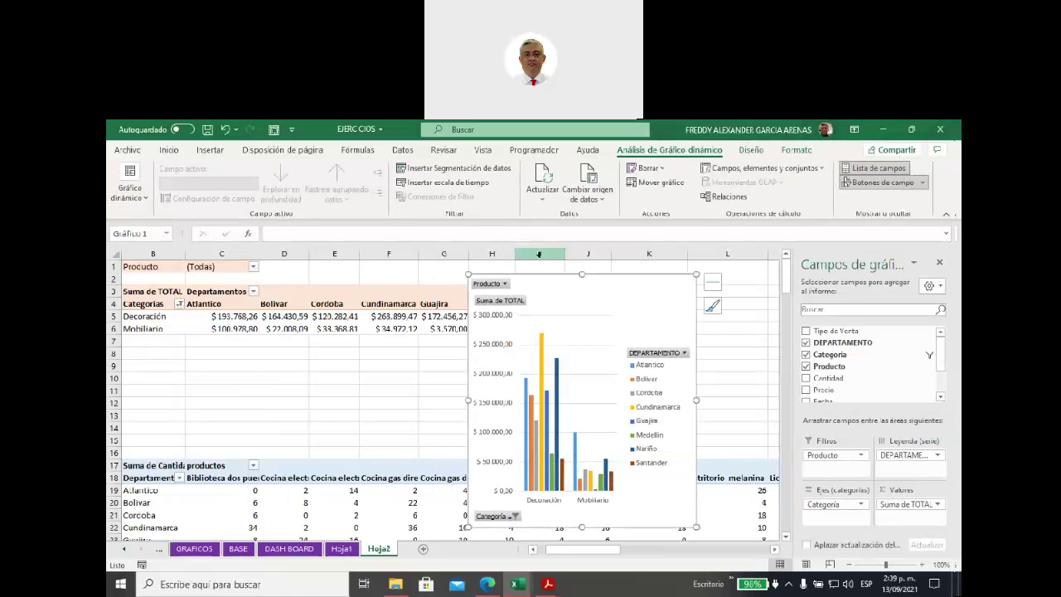
pyautogui.moveTo(562, 283); pyautogui.dragTo(429, 286)
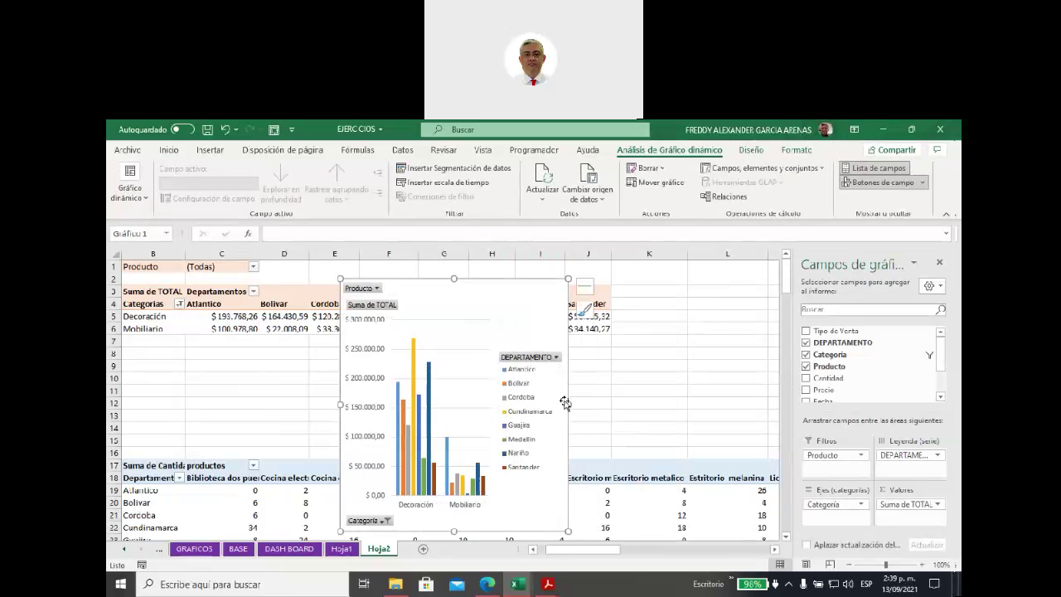
pyautogui.moveTo(568, 405); pyautogui.dragTo(730, 405)
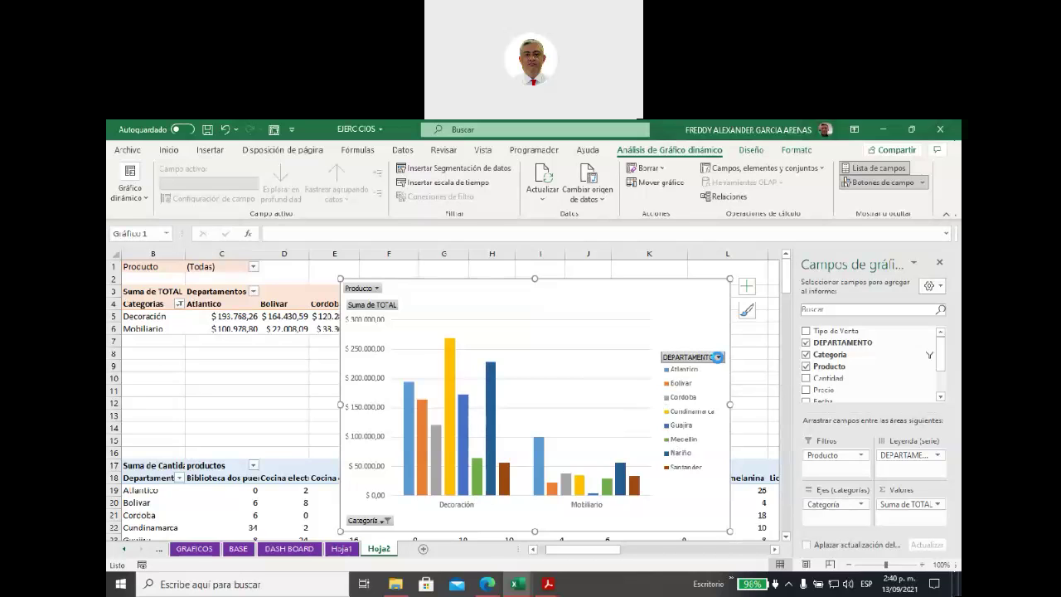
# Filter the pivot chart's DEPARTAMENTO field to show only Cundinamarca.
pyautogui.click(719, 358)
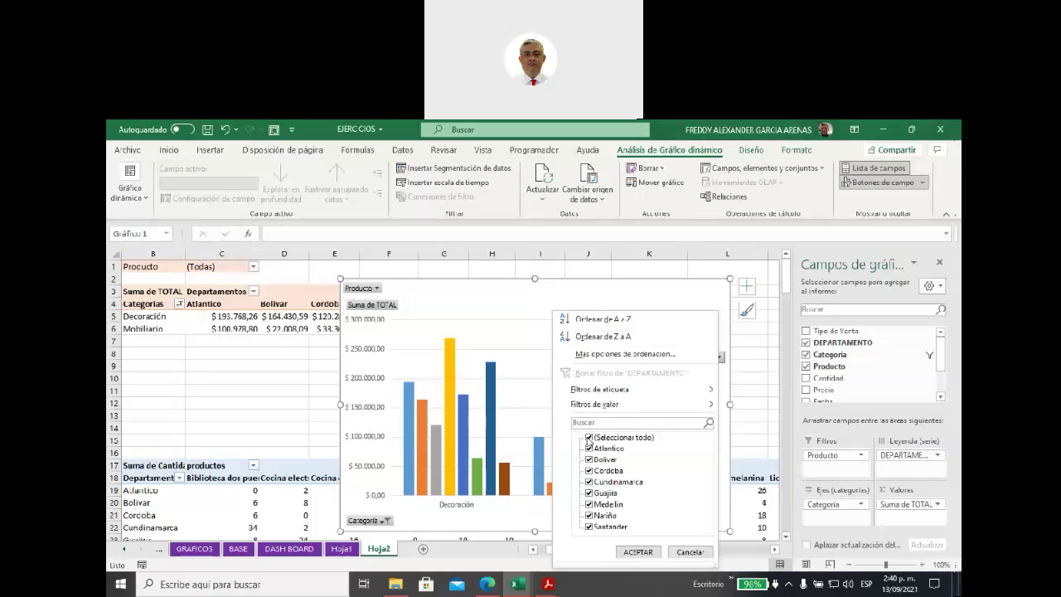
pyautogui.click(588, 437)
pyautogui.click(588, 482)
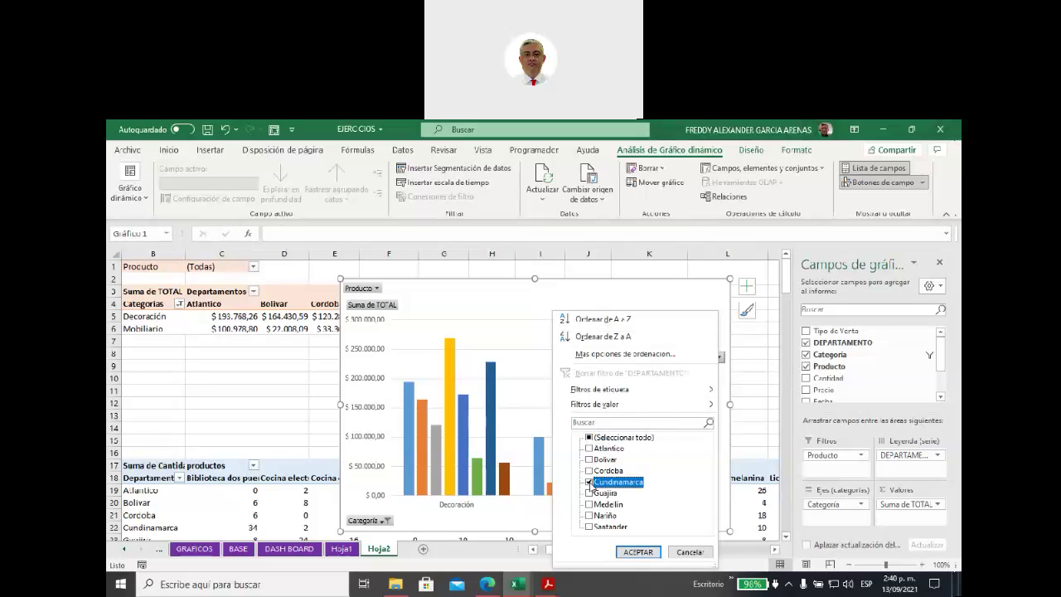
pyautogui.click(637, 551)
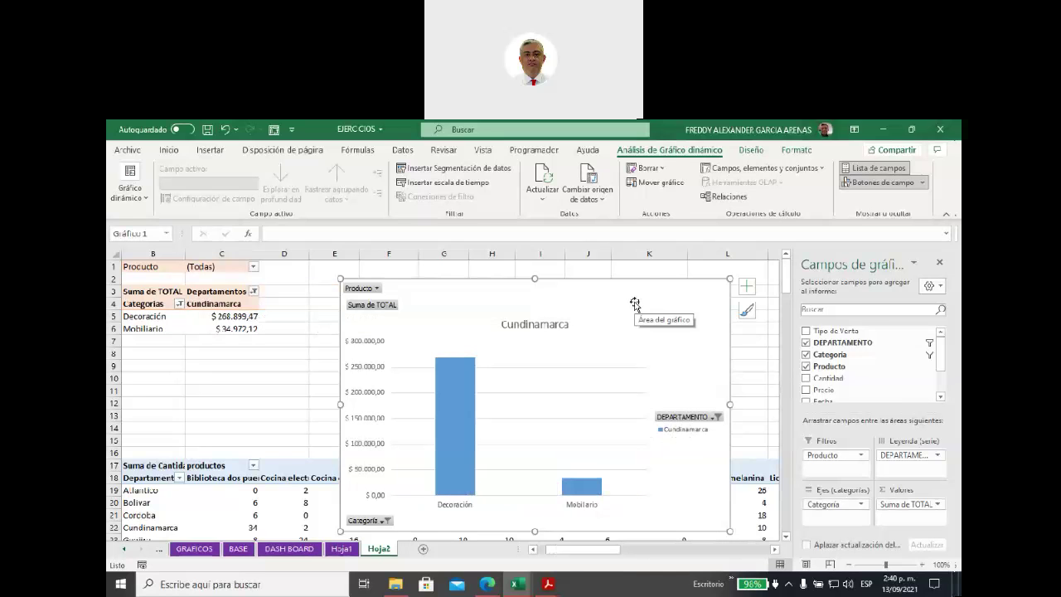
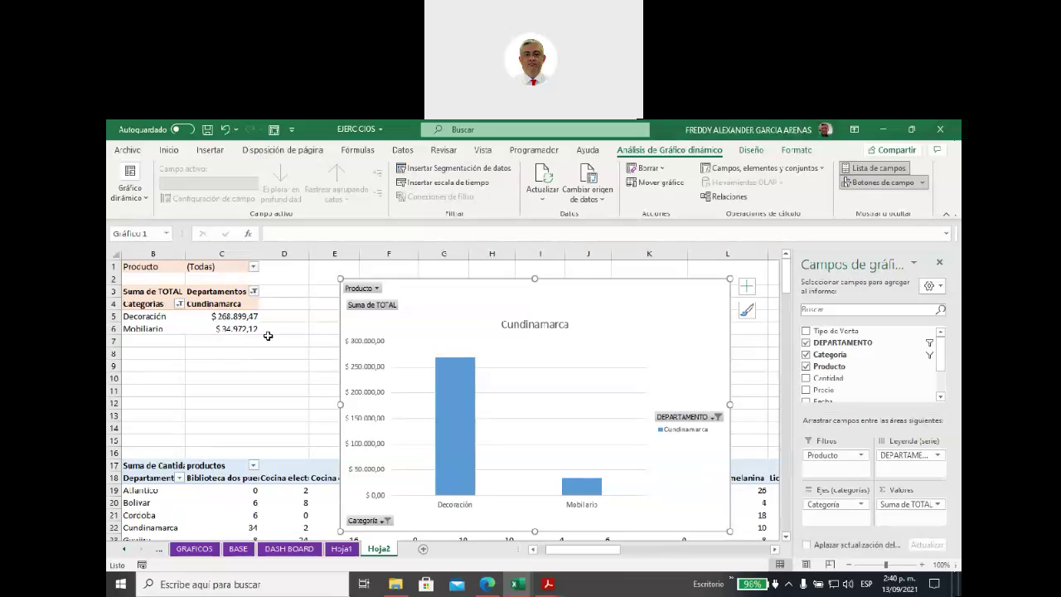
# Restore all categories and clear the DEPARTAMENTO filter in the Suma de TOTAL pivot table.
pyautogui.click(180, 306)
pyautogui.click(142, 436)
pyautogui.press('Return')
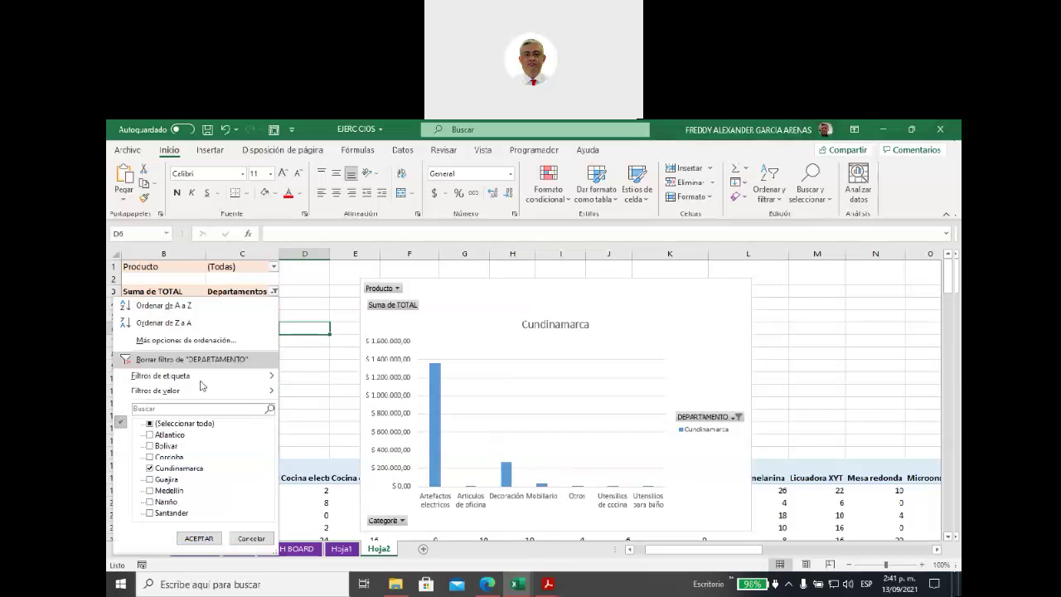
pyautogui.click(164, 361)
# Place the pivot chart right beside column C and enlarge it to span columns D to L.
pyautogui.click(512, 290)
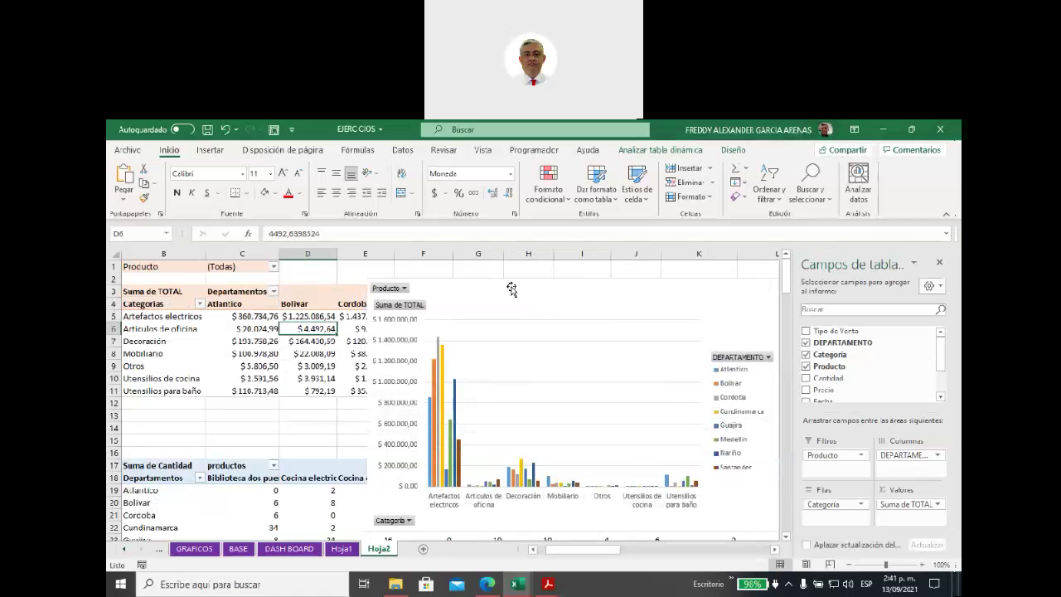
pyautogui.moveTo(511, 290); pyautogui.dragTo(429, 272)
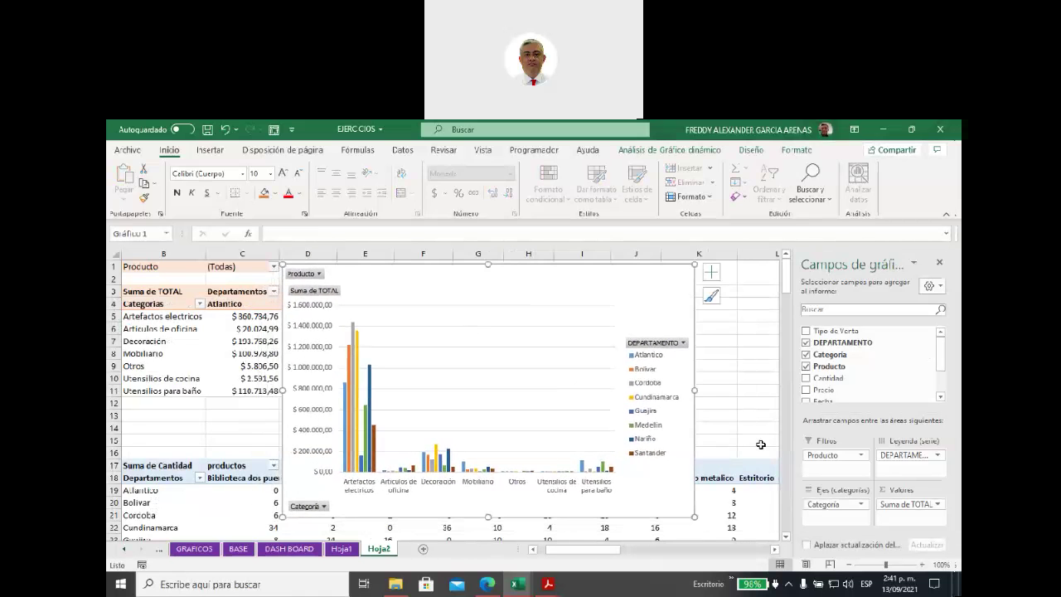
pyautogui.moveTo(763, 387); pyautogui.dragTo(766, 390)
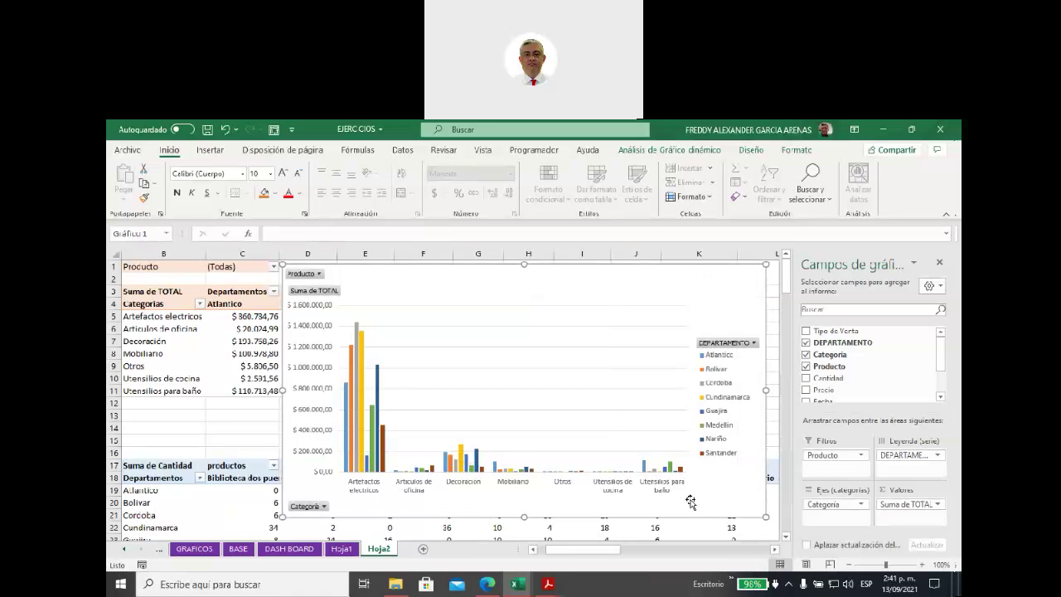
pyautogui.moveTo(523, 517); pyautogui.dragTo(523, 531)
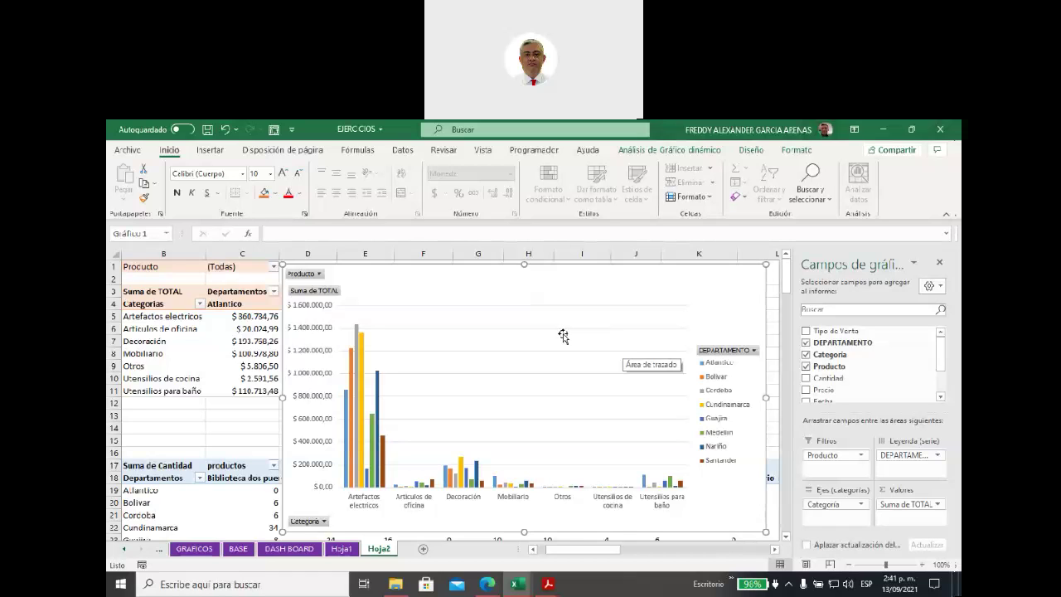
# Hide all field buttons on the pivot chart.
pyautogui.rightClick(311, 291)
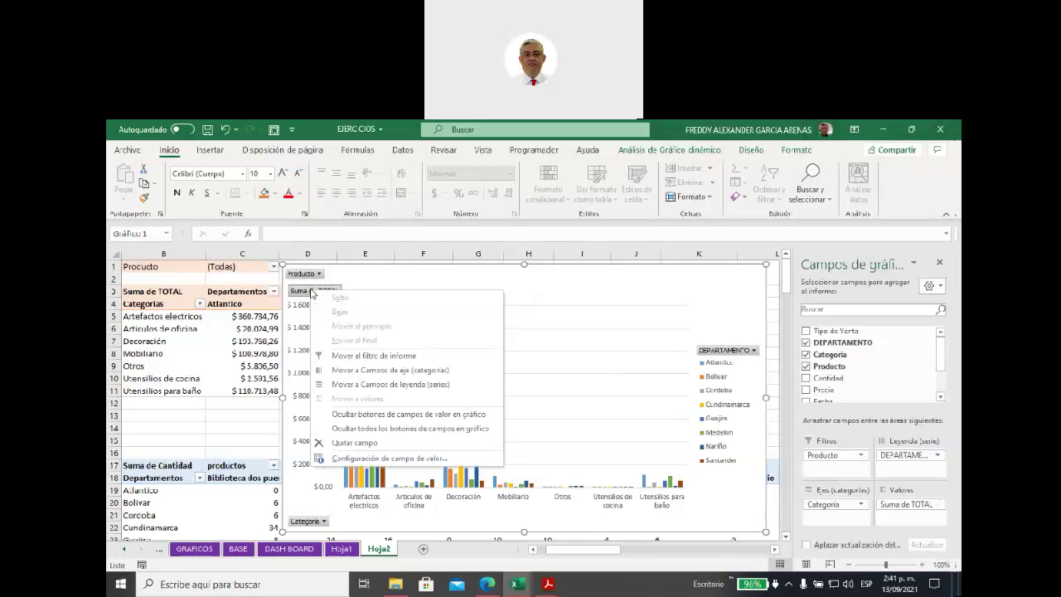
pyautogui.click(391, 283)
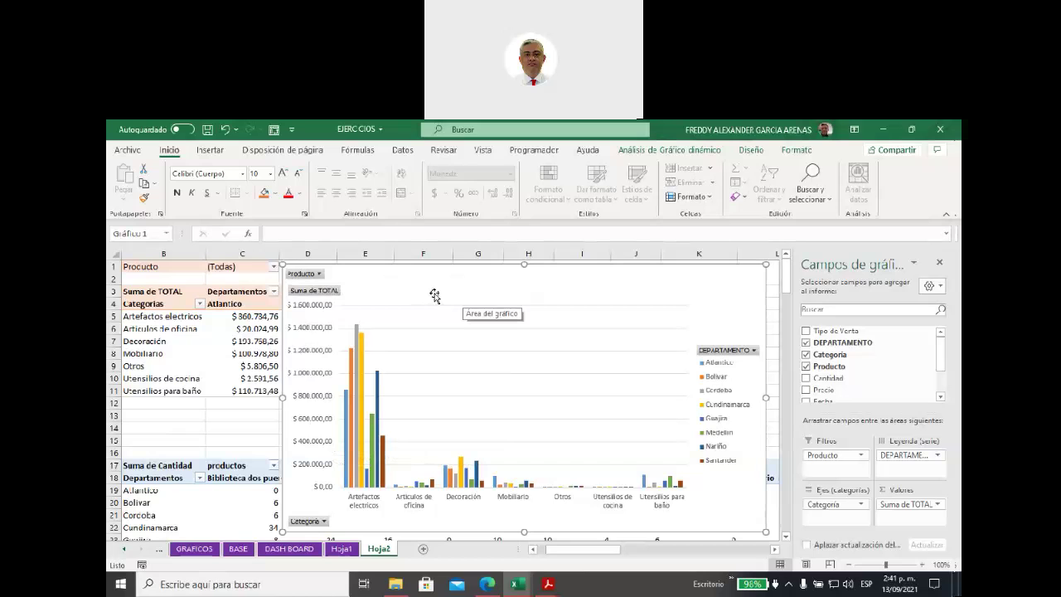
pyautogui.rightClick(319, 292)
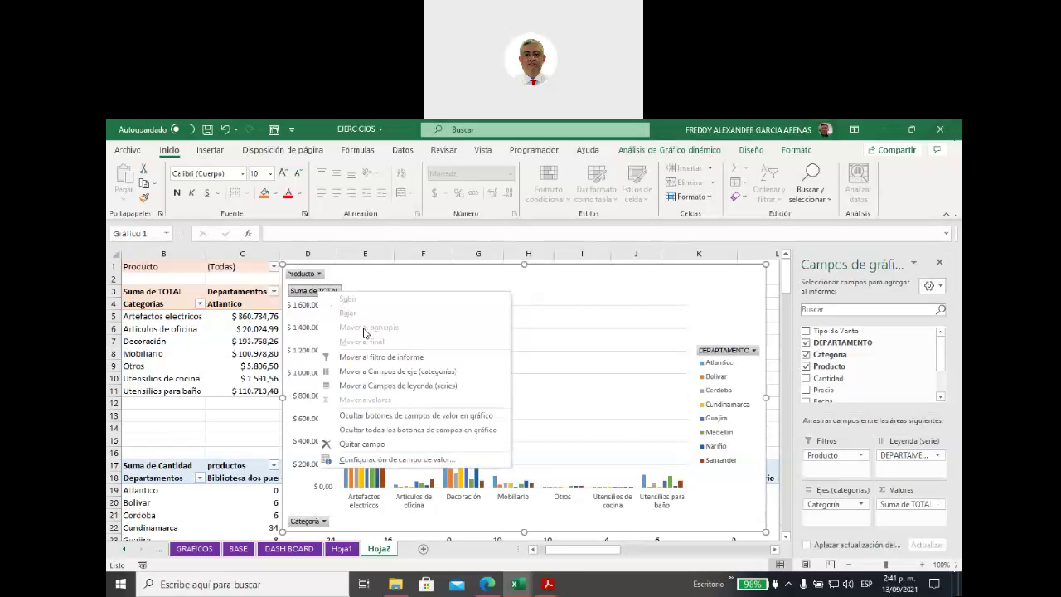
pyautogui.click(431, 432)
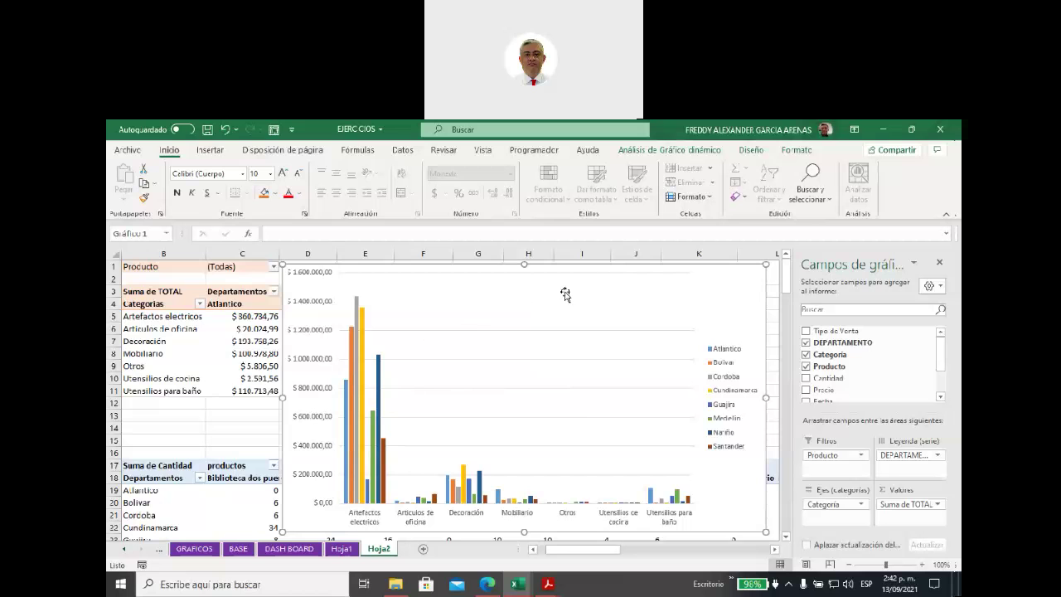
# Move the chart over columns B to I and add titles to both axes.
pyautogui.moveTo(617, 273)
pyautogui.mouseDown()
pyautogui.moveTo(632, 282)
pyautogui.moveTo(682, 270)
pyautogui.moveTo(649, 285)
pyautogui.moveTo(569, 283)
pyautogui.moveTo(575, 294)
pyautogui.mouseUp()
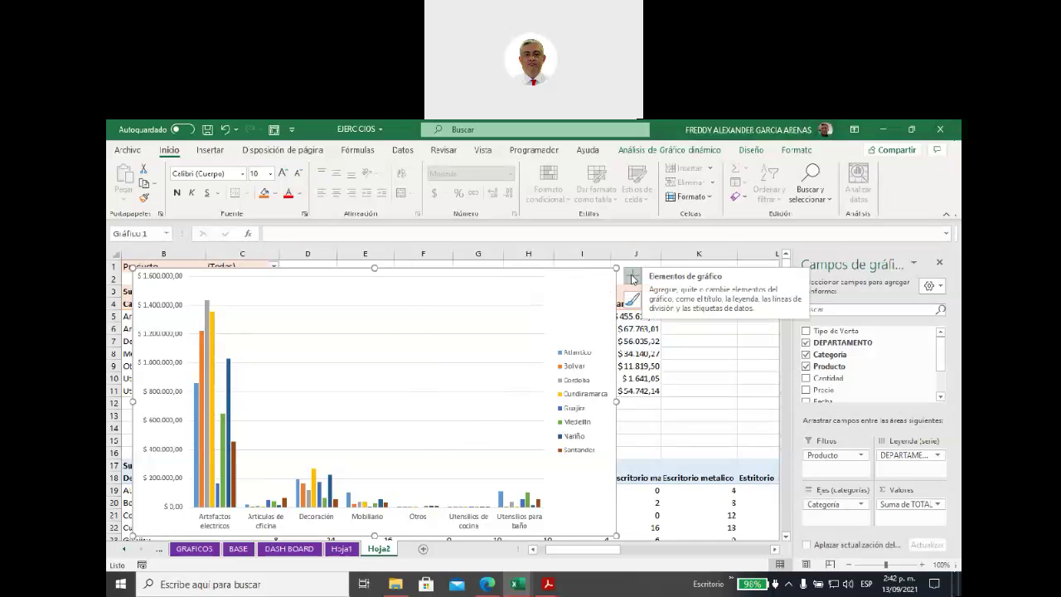
pyautogui.click(633, 277)
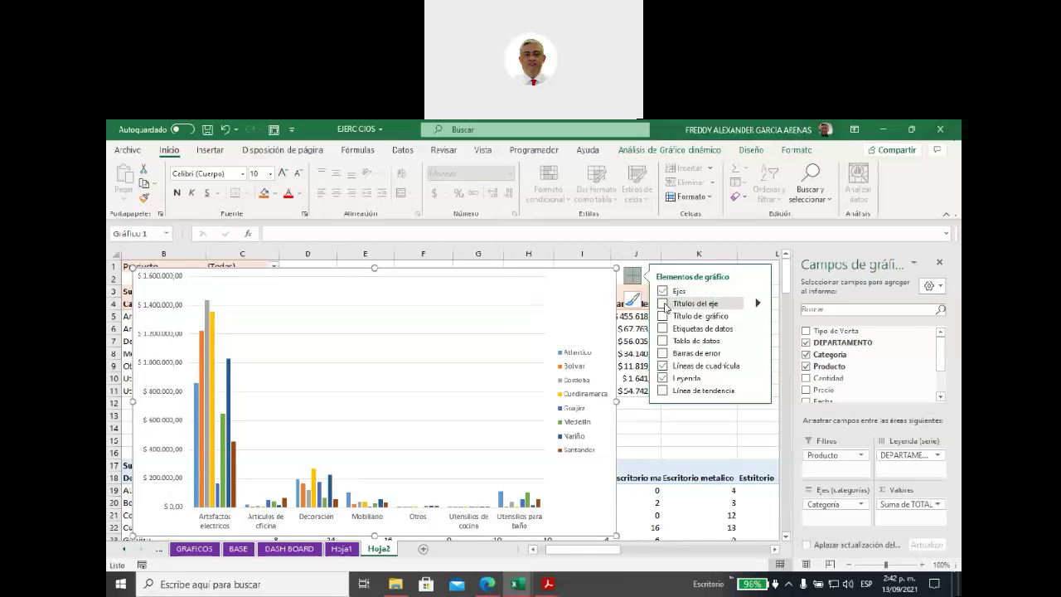
pyautogui.click(663, 305)
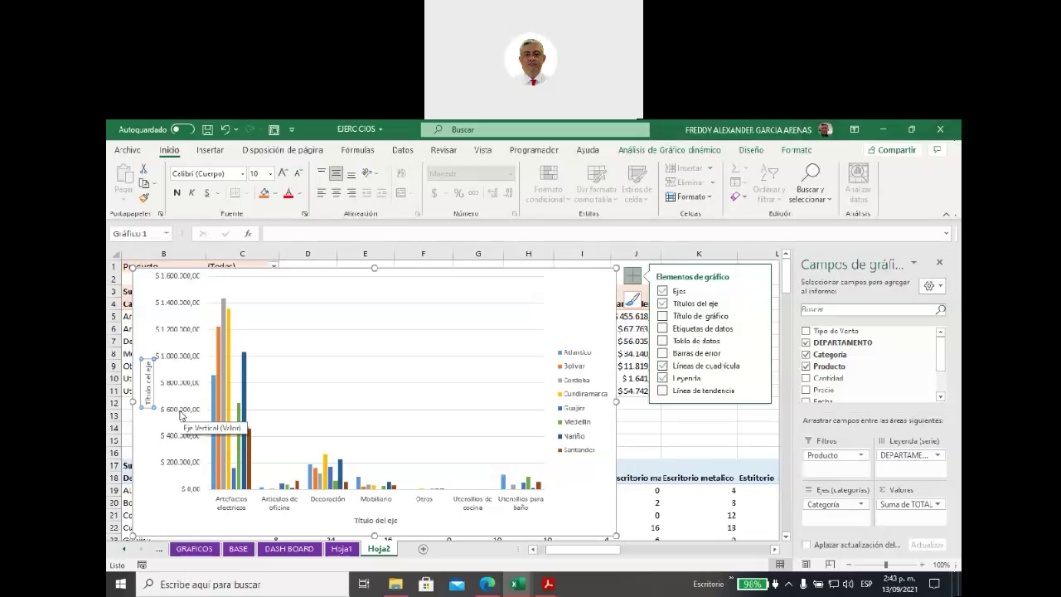
# Replace the vertical axis title's placeholder text with "Total en ventas".
pyautogui.click(148, 400)
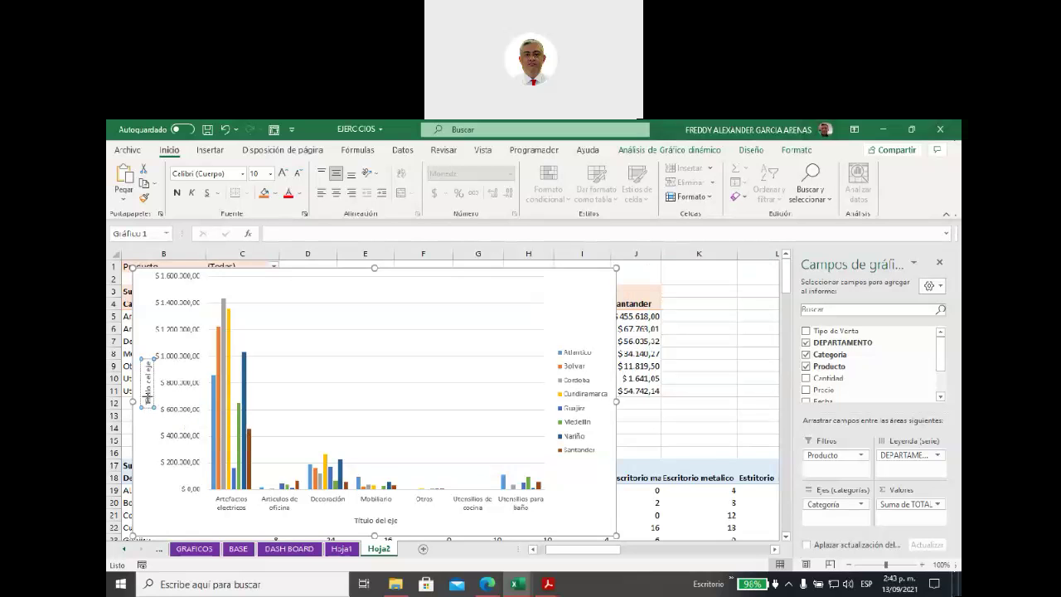
pyautogui.press('Delete')
pyautogui.press('Delete')
pyautogui.press('Delete')
pyautogui.press('Delete')
pyautogui.press('Delete')
pyautogui.press('Delete')
pyautogui.press('Delete')
pyautogui.press('Delete')
pyautogui.press('Delete')
pyautogui.press('Delete')
pyautogui.press('Delete')
pyautogui.press('Delete')
pyautogui.press('Delete')
pyautogui.press('Delete')
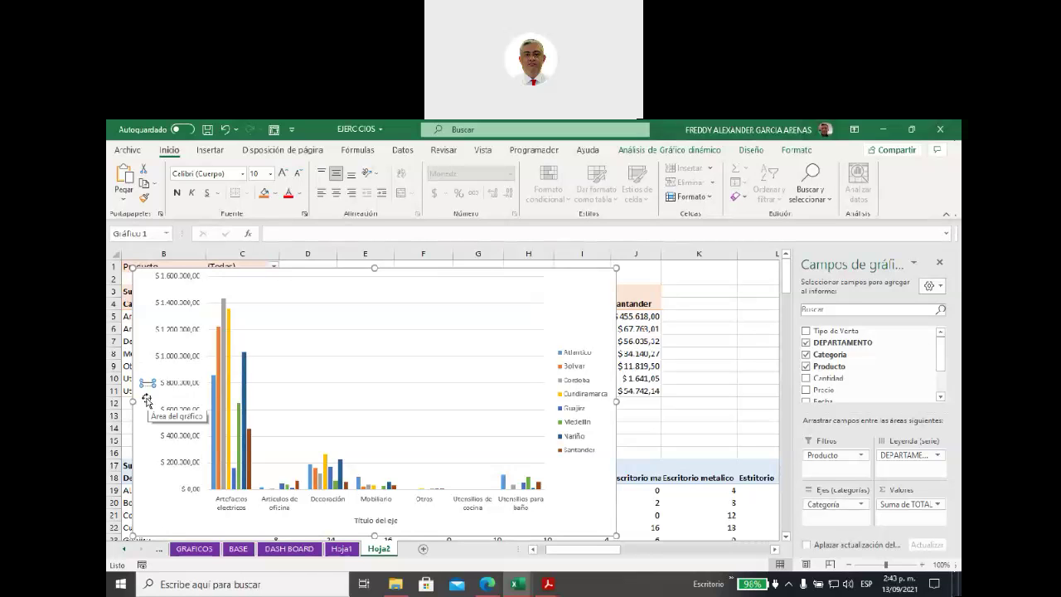
pyautogui.write('Total en ventas')
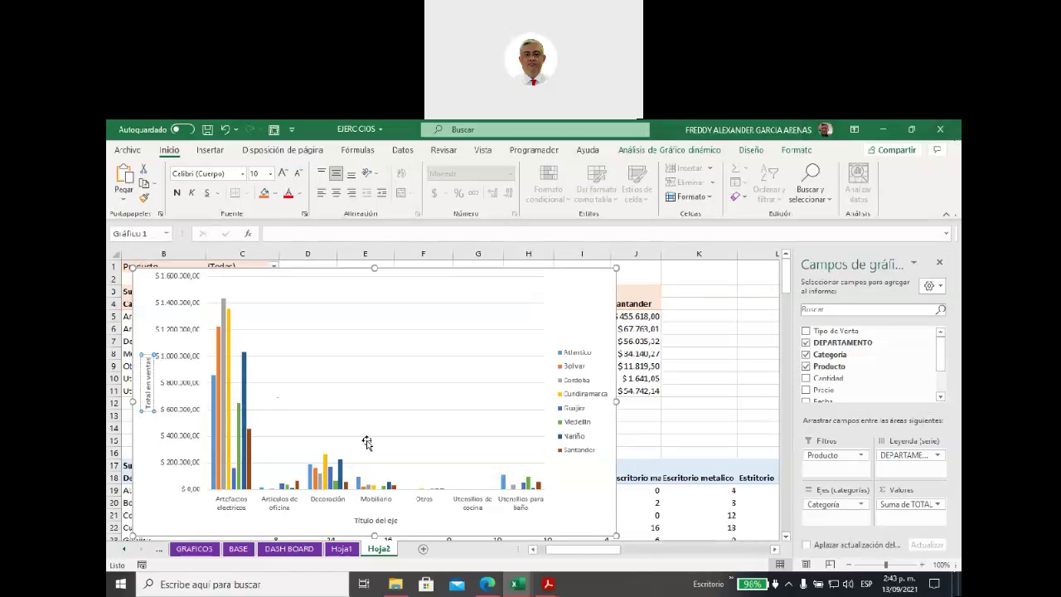
# Replace the horizontal axis title's placeholder text with "Categoria de productos".
pyautogui.click(365, 514)
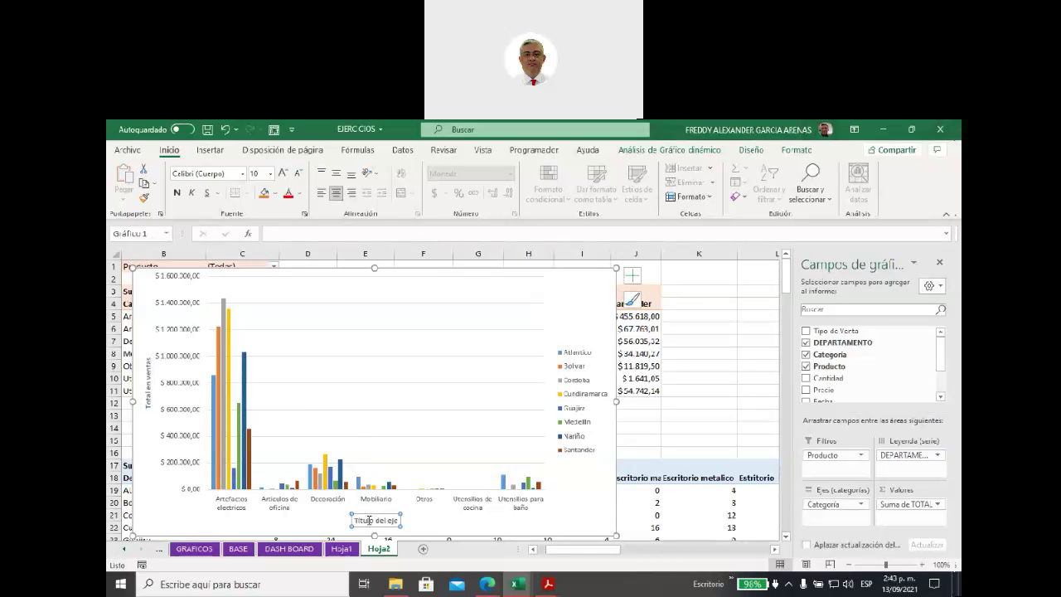
pyautogui.moveTo(355, 520); pyautogui.dragTo(401, 520)
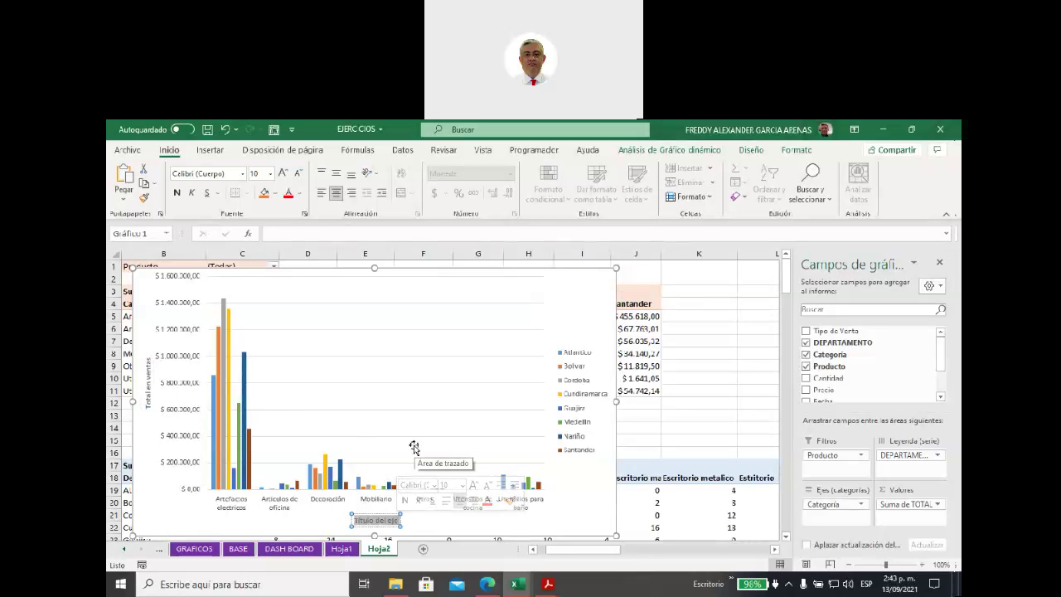
pyautogui.press('Delete')
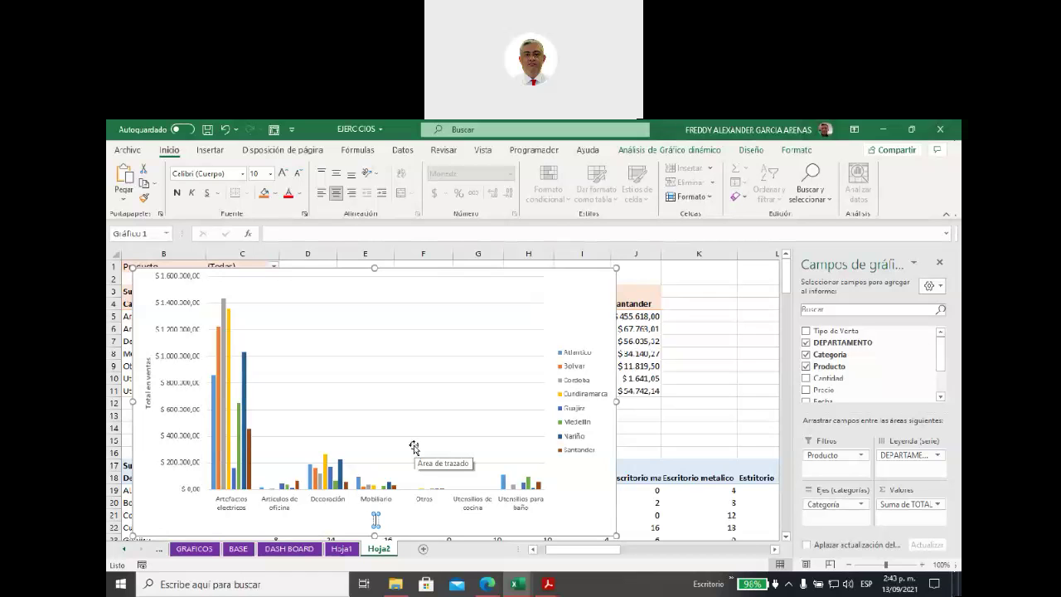
pyautogui.write('Categoria de productos')
pyautogui.click(561, 513)
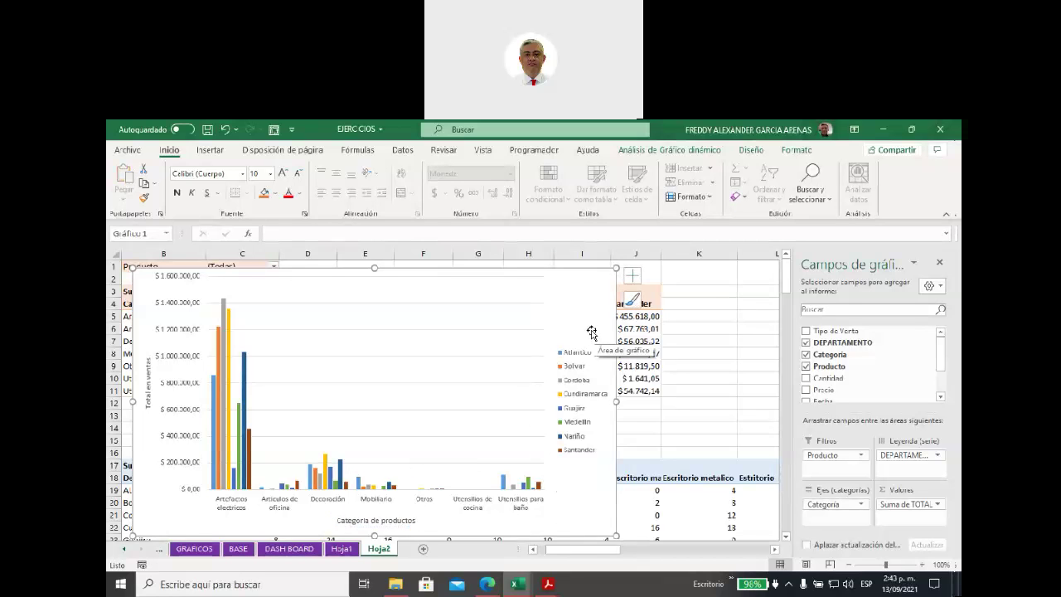
# Add a chart title above the plot area and set its text to "VENTAS".
pyautogui.click(632, 279)
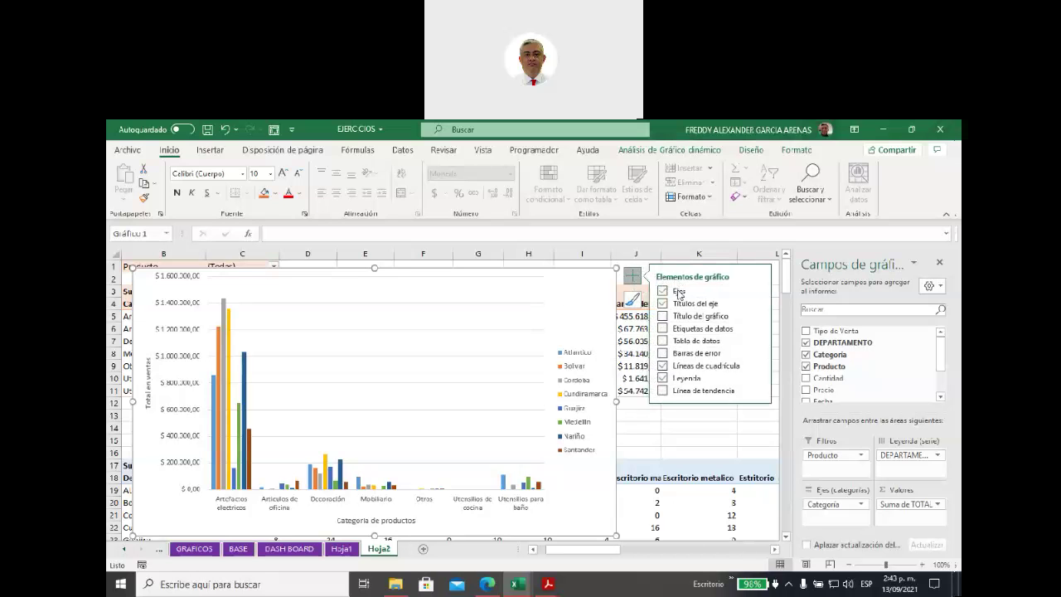
pyautogui.click(678, 319)
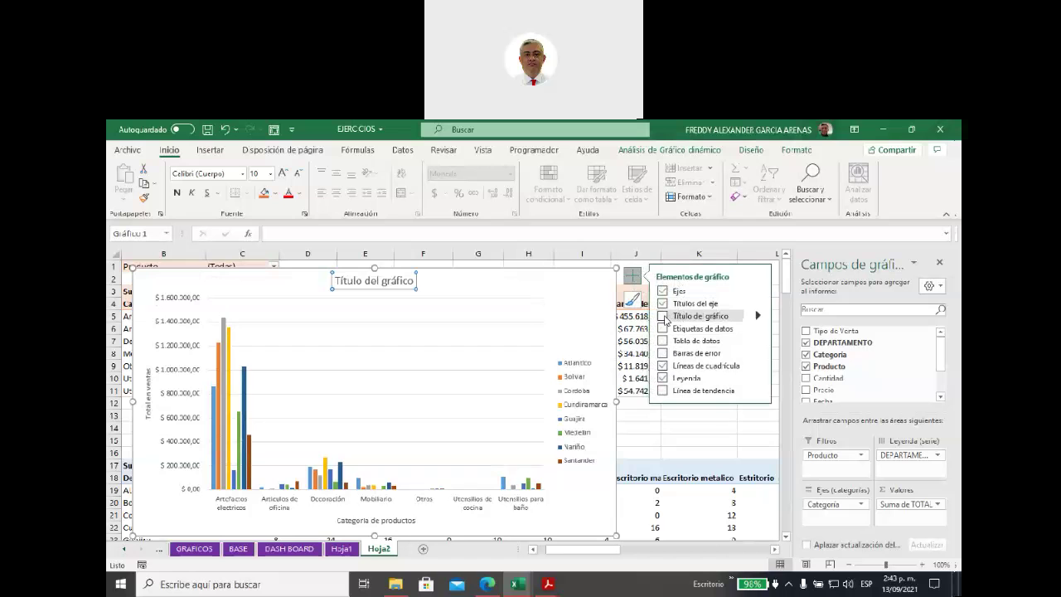
pyautogui.click(366, 281)
pyautogui.moveTo(336, 280); pyautogui.dragTo(416, 282)
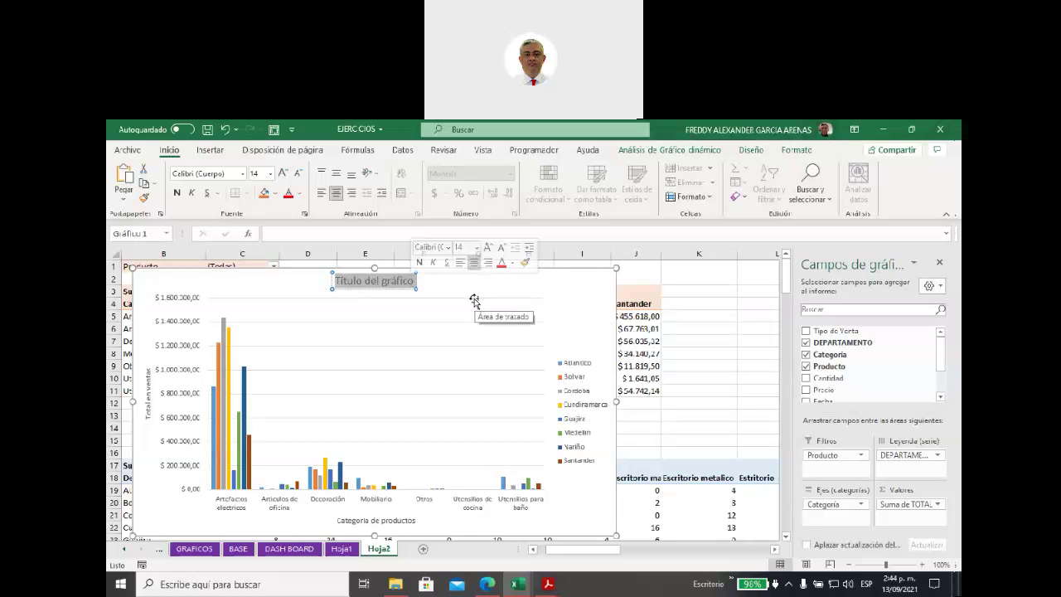
pyautogui.write('VENTAS')
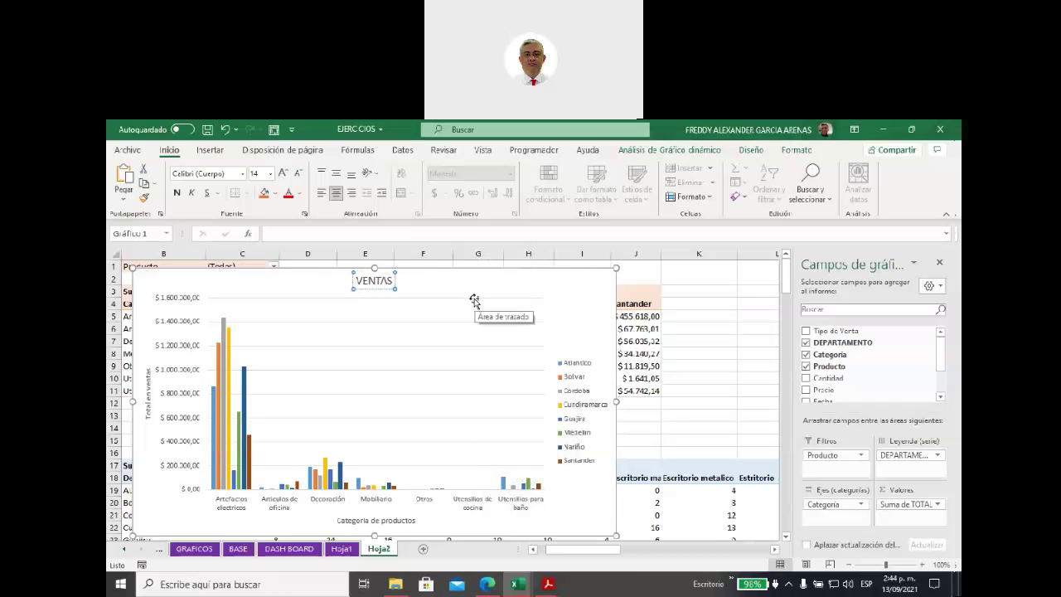
# Replace the chart title's text with "TOTAL EN VENTAS POR CATEGORIA".
pyautogui.press('BackSpace')
pyautogui.press('BackSpace')
pyautogui.press('BackSpace')
pyautogui.press('BackSpace')
pyautogui.press('BackSpace')
pyautogui.press('BackSpace')
pyautogui.write('Y')
pyautogui.press('Num_Lock')
pyautogui.write('TO')
pyautogui.press('BackSpace')
pyautogui.press('BackSpace')
pyautogui.press('BackSpace')
pyautogui.write('TOTAL EN VE')
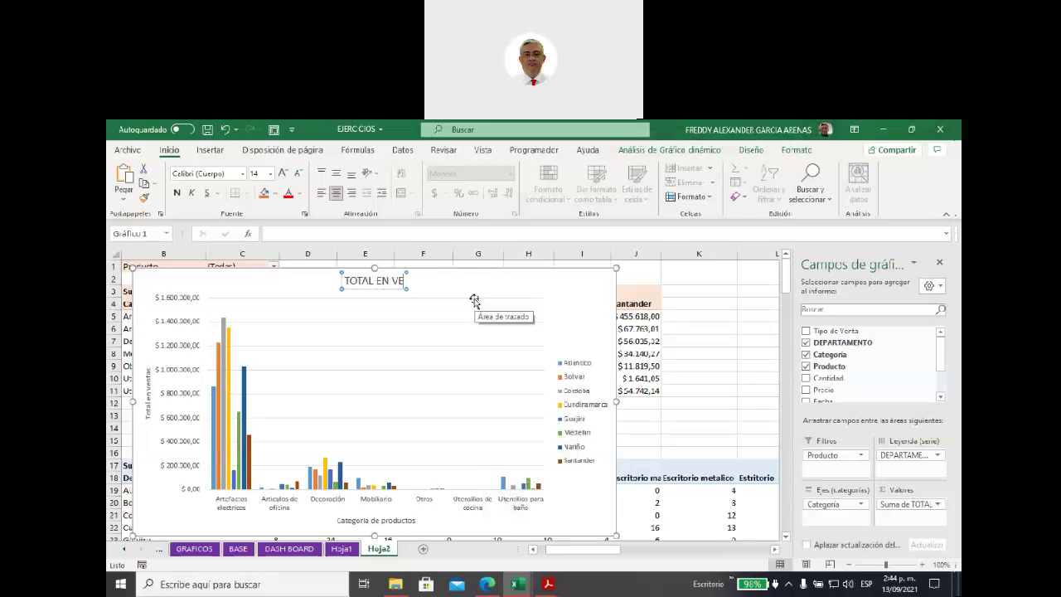
pyautogui.write('NTAS POR CATEGORIA')
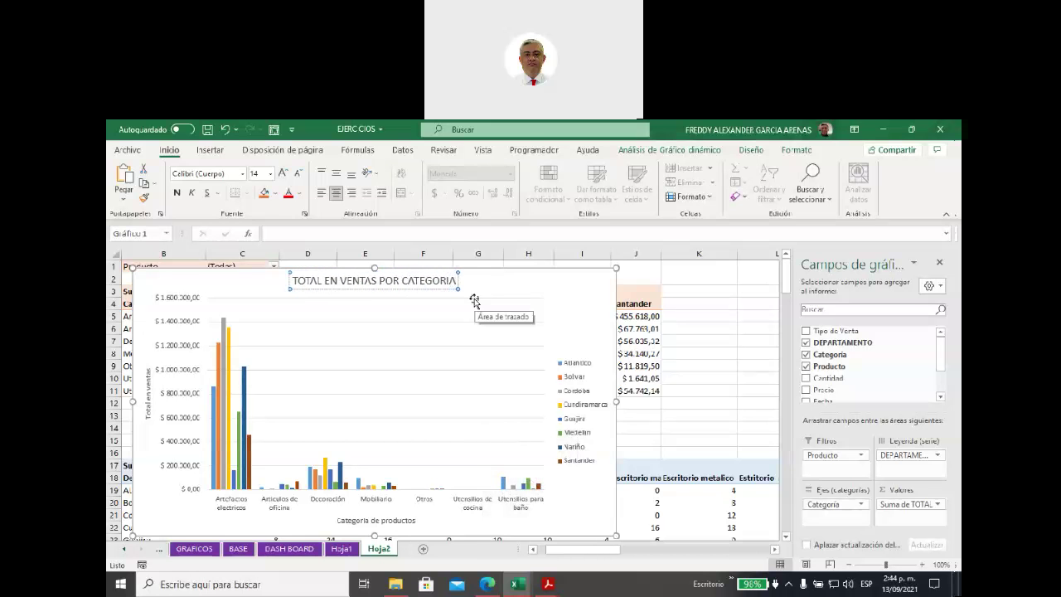
pyautogui.click(506, 293)
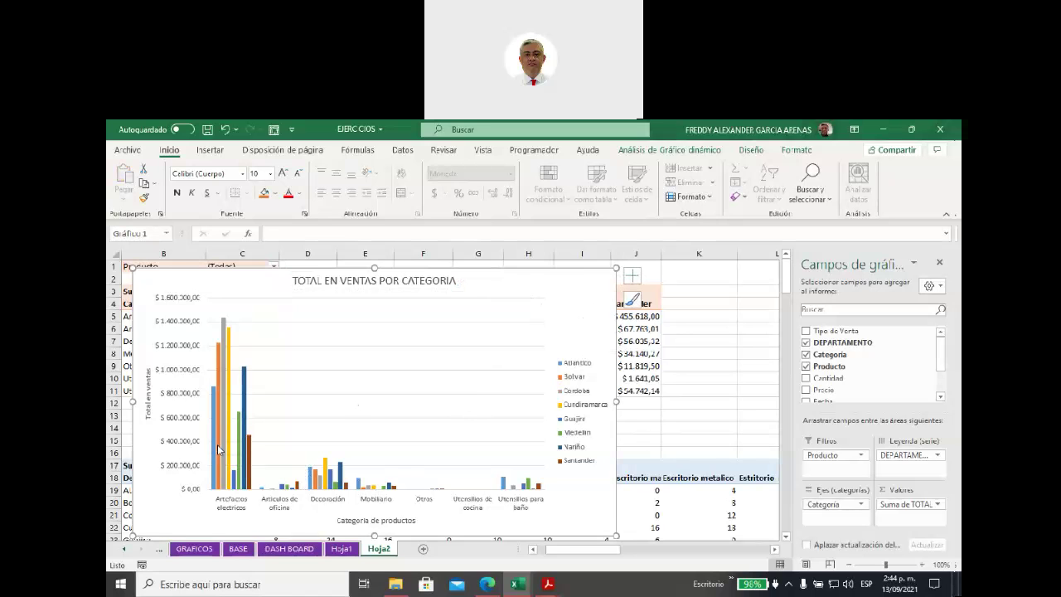
# Turn the chart's legend off and back on, and set its position to Inferior.
pyautogui.click(580, 381)
pyautogui.click(632, 275)
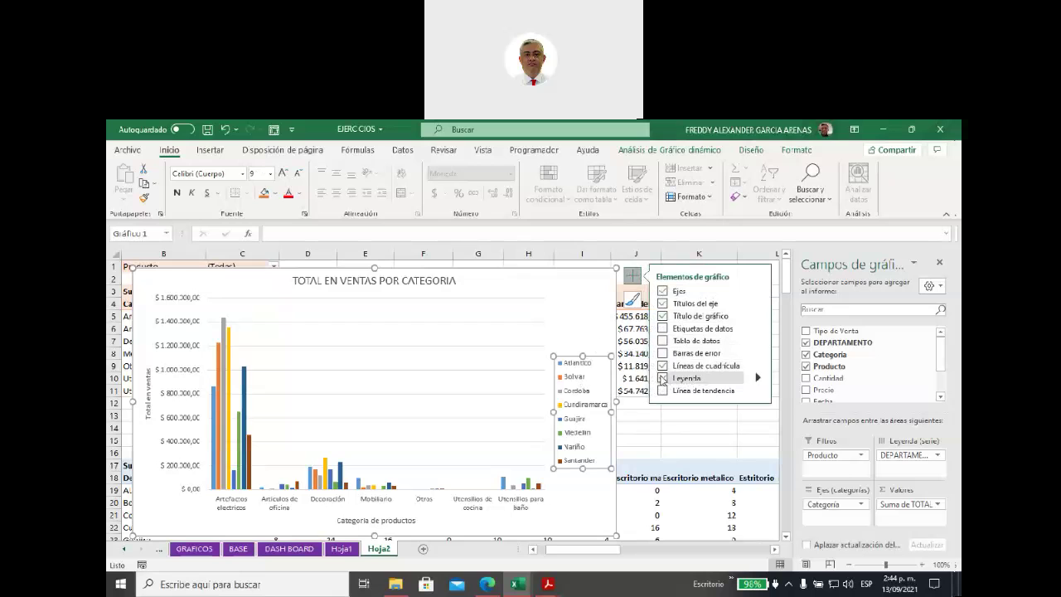
pyautogui.click(662, 378)
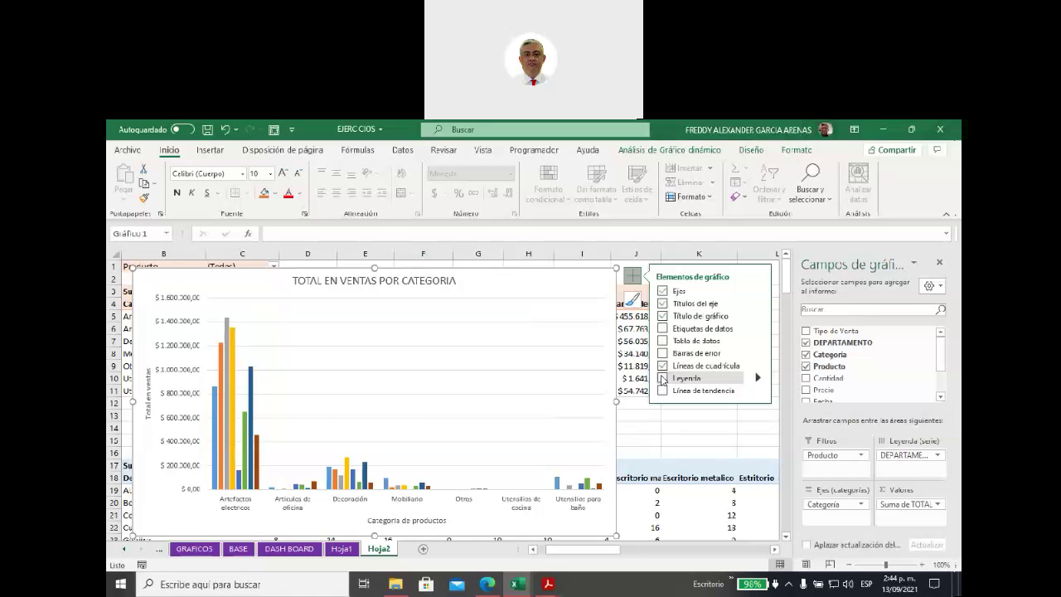
pyautogui.click(662, 378)
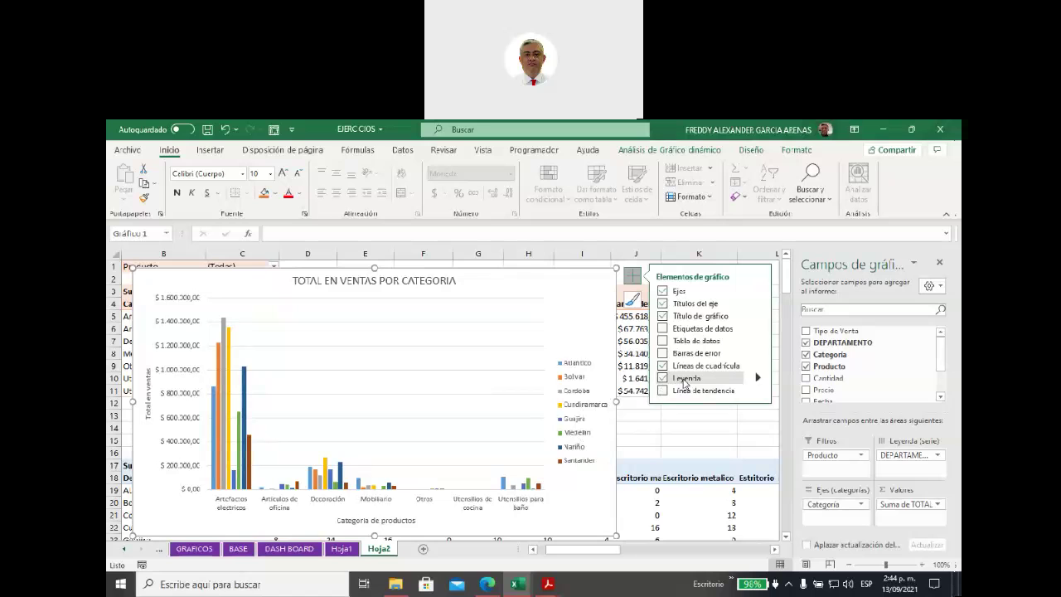
pyautogui.click(759, 380)
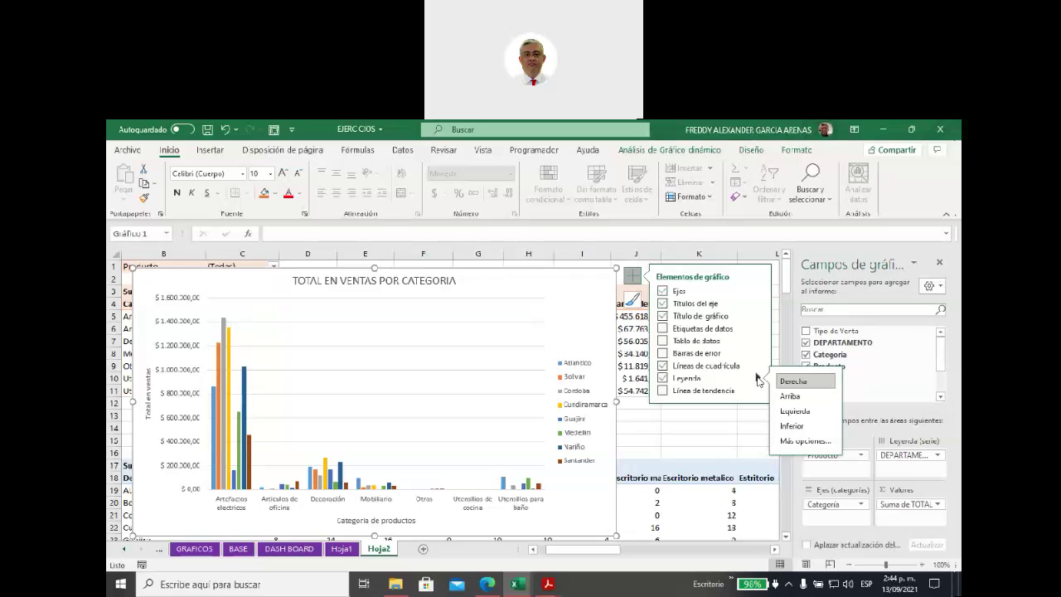
pyautogui.click(792, 397)
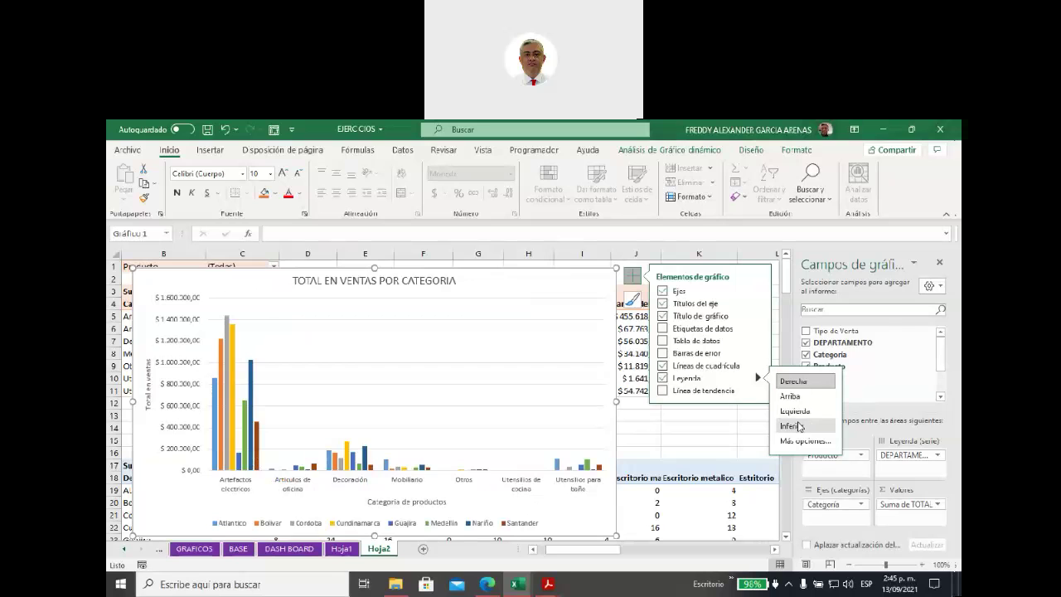
pyautogui.click(799, 426)
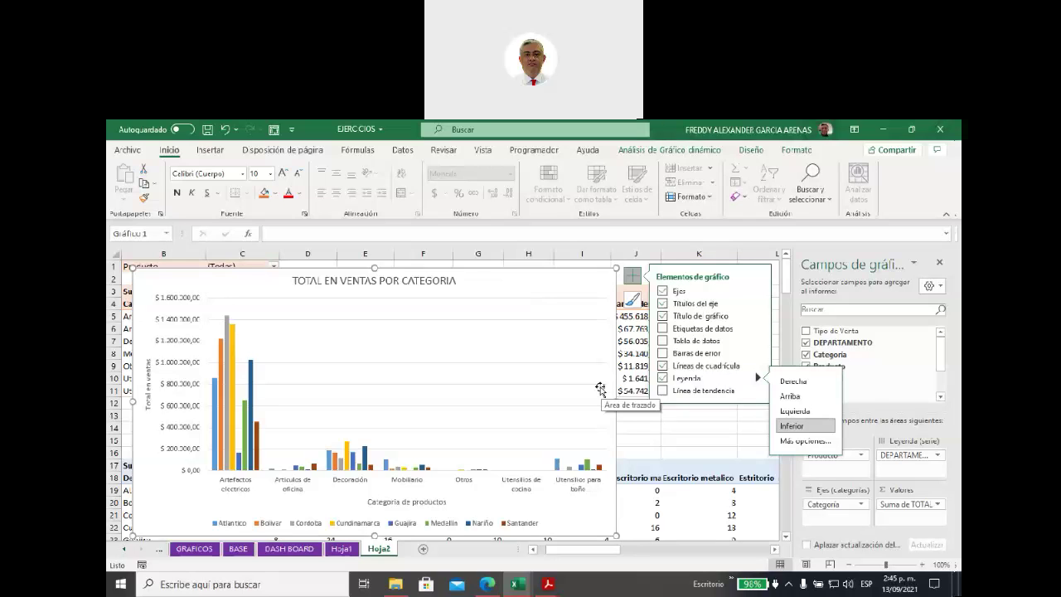
# Try data labels on the chart's columns, check their position options, and remove the labels.
pyautogui.click(662, 329)
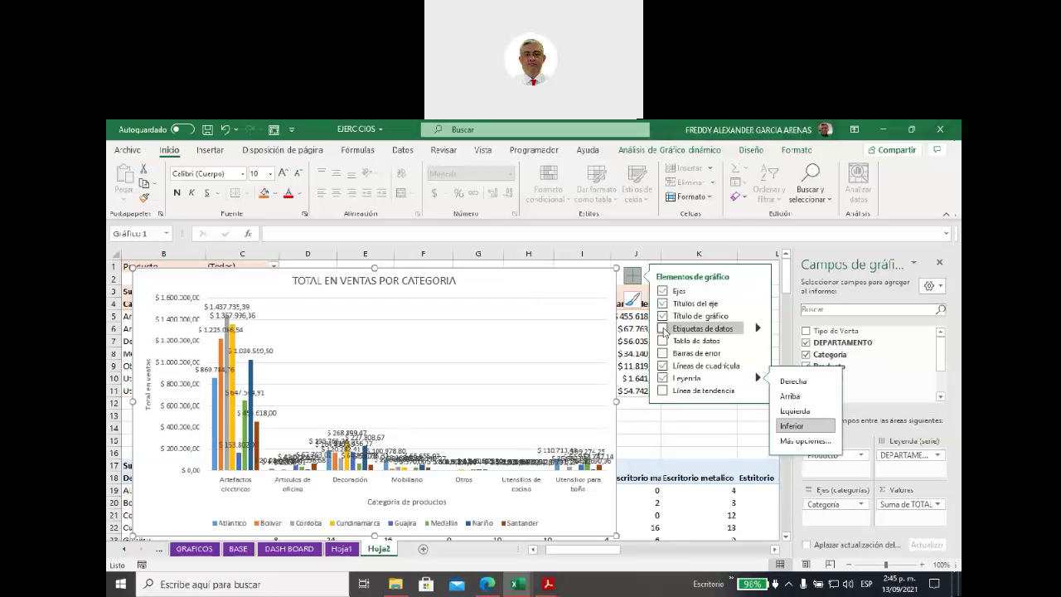
pyautogui.click(757, 329)
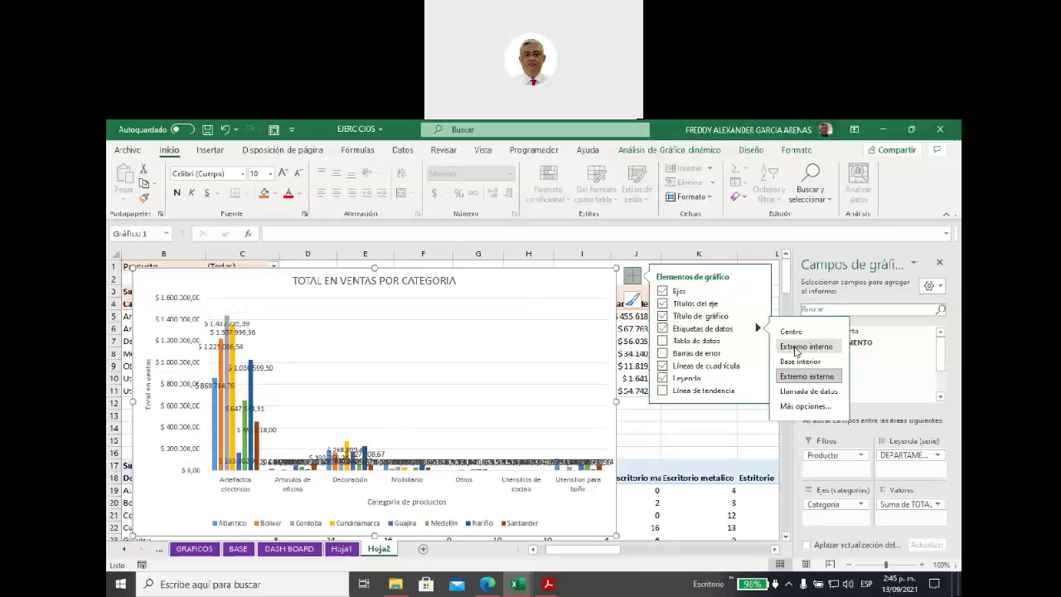
pyautogui.click(663, 330)
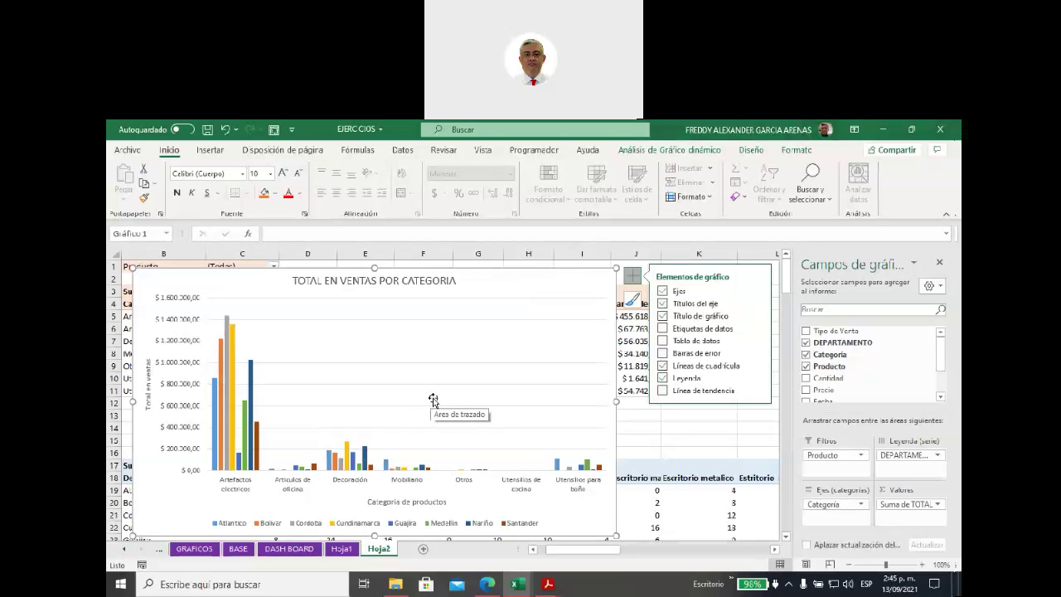
pyautogui.click(185, 344)
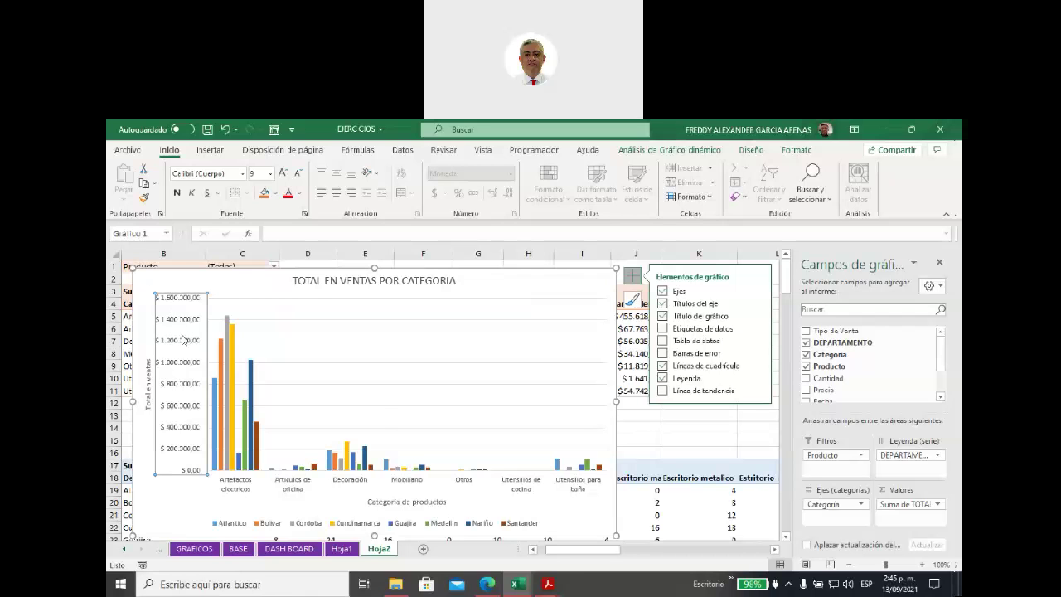
pyautogui.rightClick(183, 340)
pyautogui.click(176, 348)
pyautogui.click(633, 278)
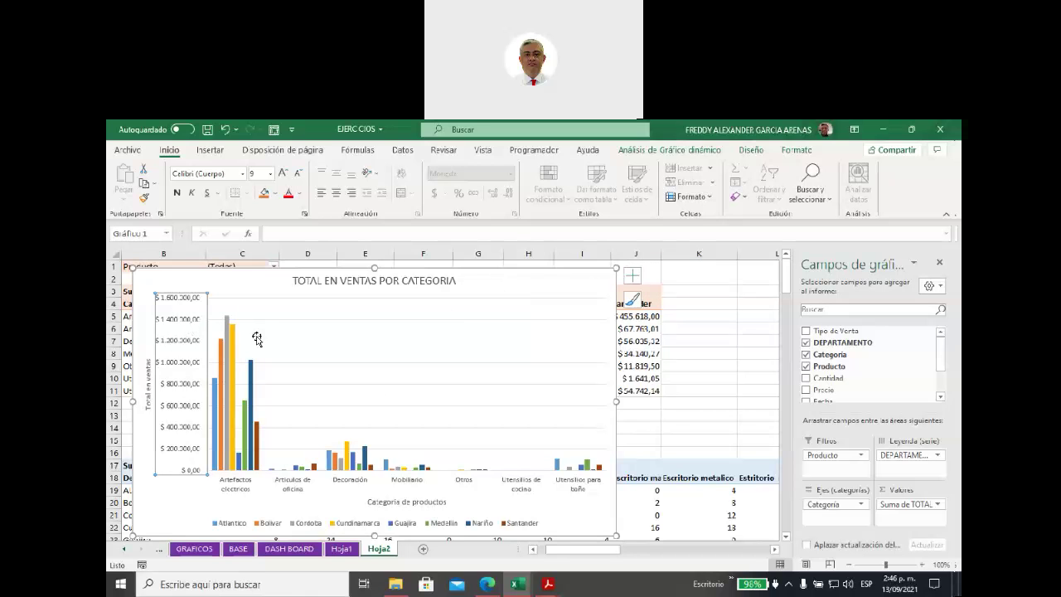
pyautogui.click(229, 290)
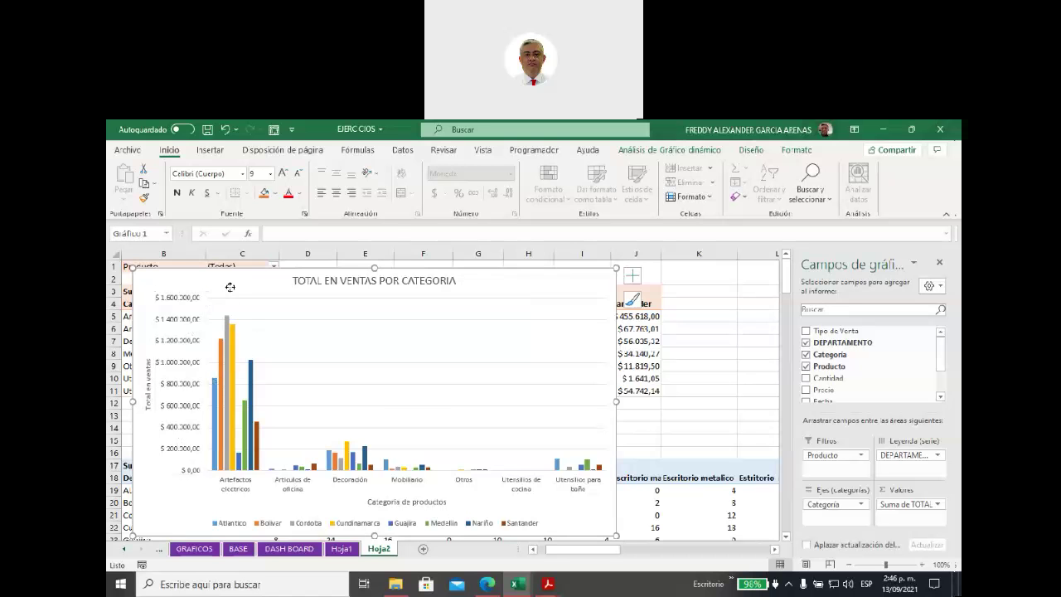
pyautogui.rightClick(230, 290)
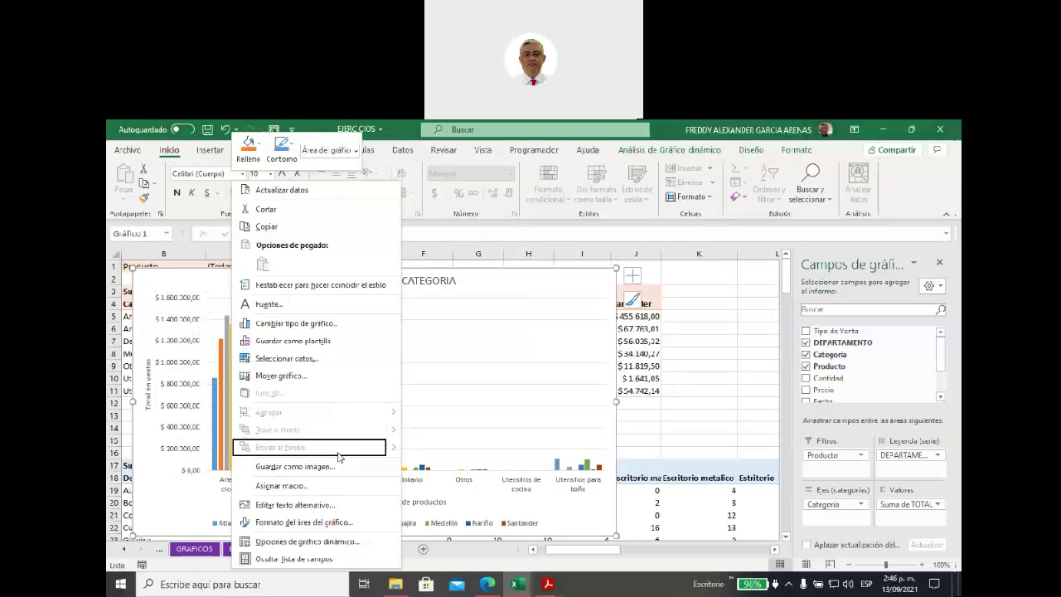
pyautogui.click(329, 543)
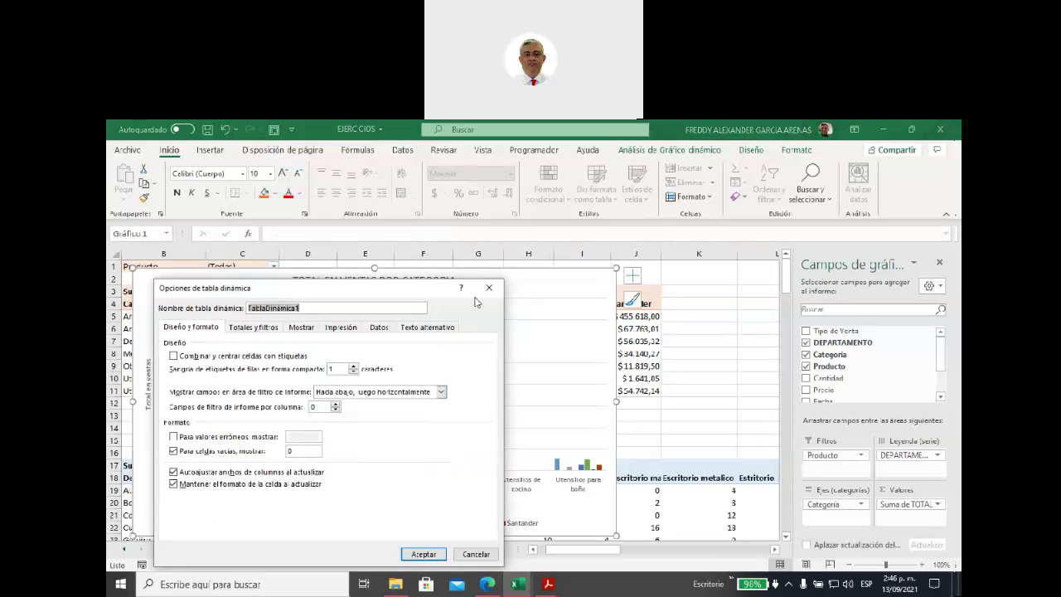
pyautogui.click(488, 287)
pyautogui.rightClick(280, 349)
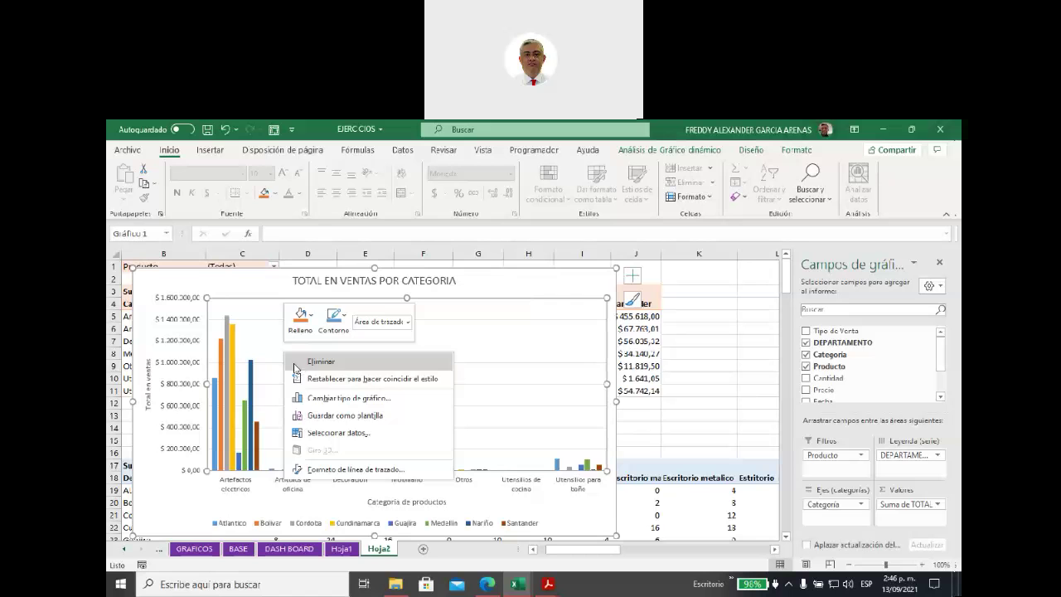
# Open the chart area's formatting options and widen the space they occupy.
pyautogui.rightClick(214, 290)
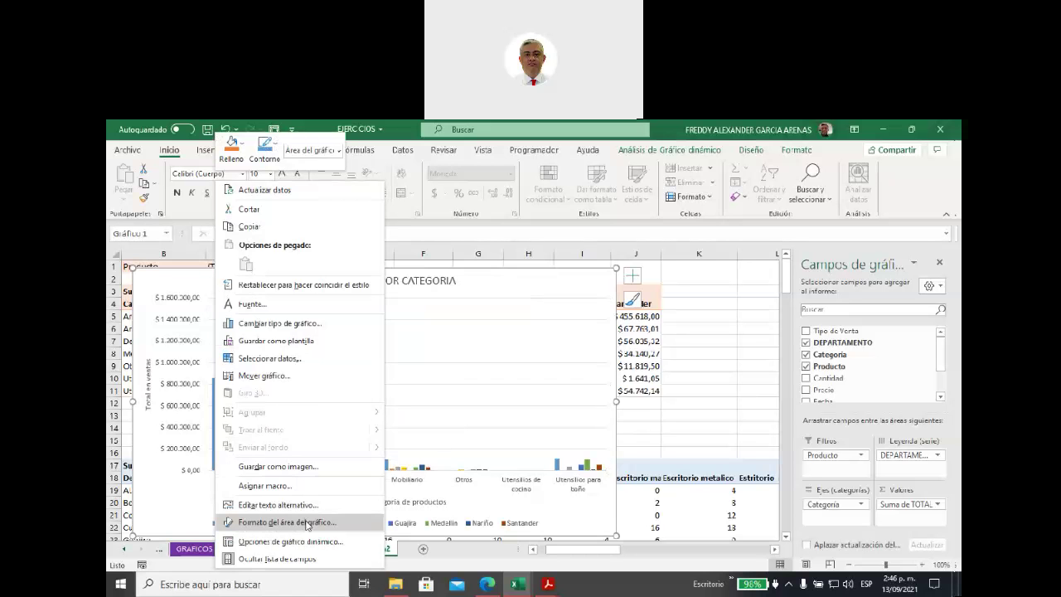
pyautogui.click(309, 523)
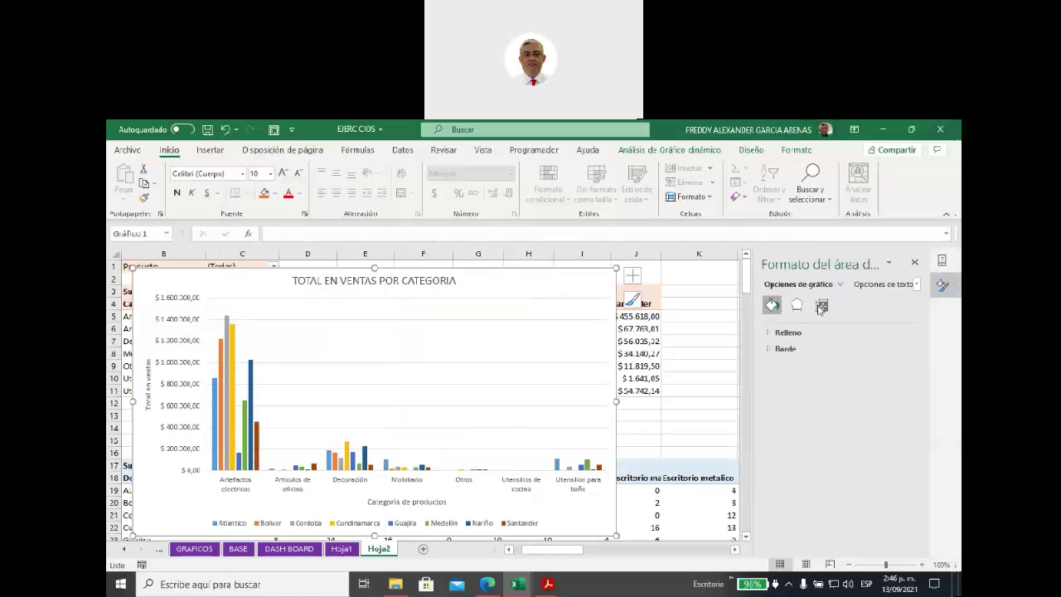
pyautogui.moveTo(752, 382); pyautogui.dragTo(643, 382)
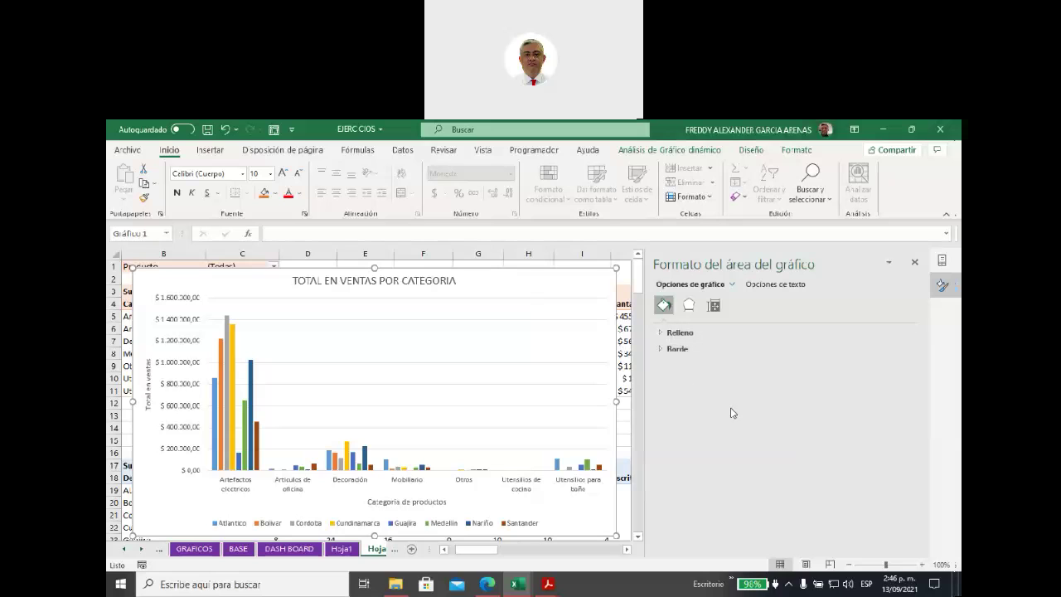
# Try standard green as the text fill of the vertical axis labels, and set it to standard blue.
pyautogui.click(179, 304)
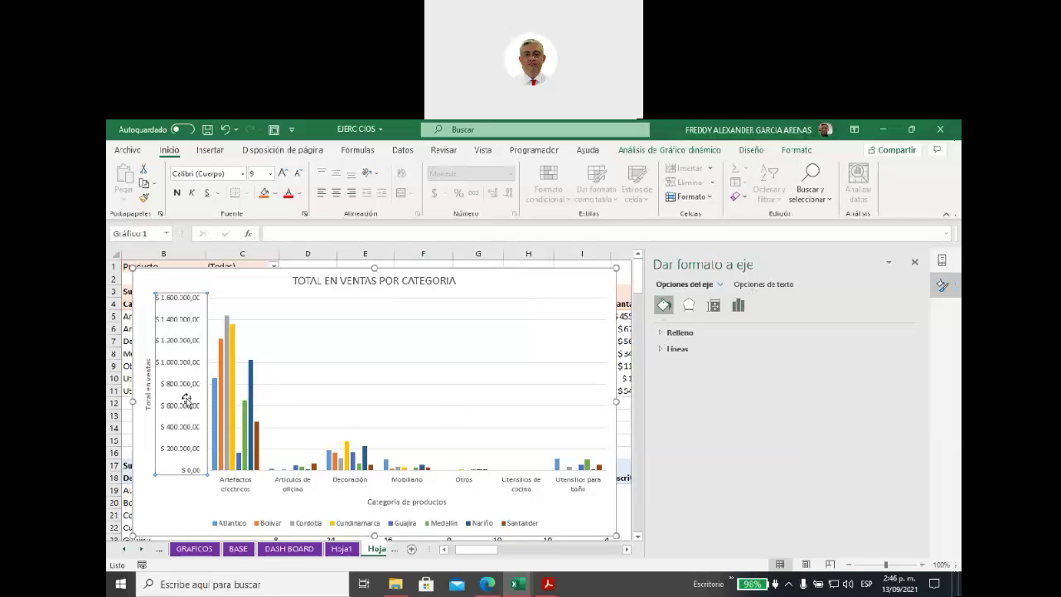
pyautogui.click(756, 287)
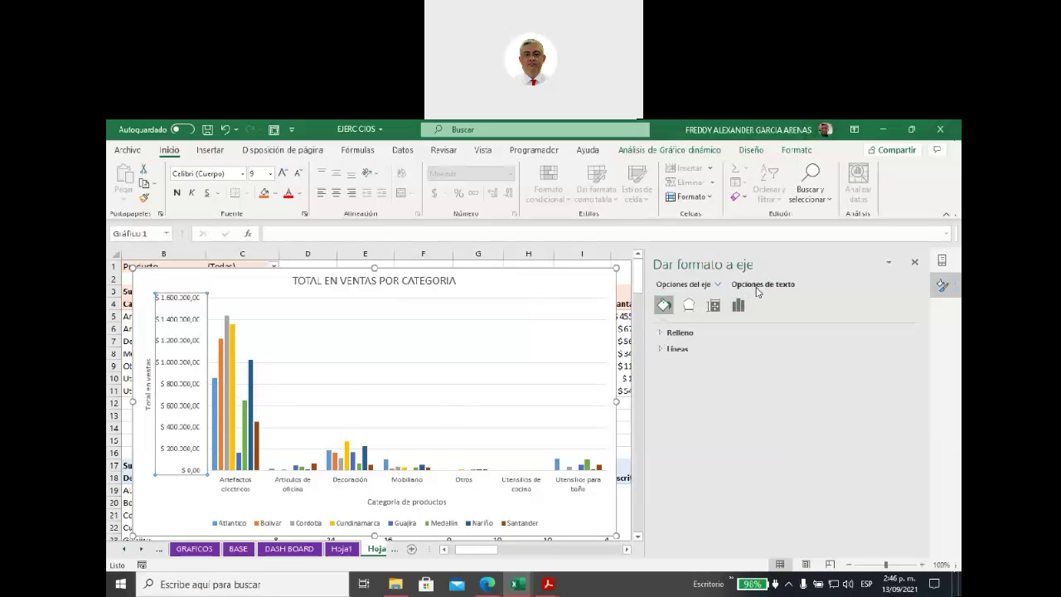
pyautogui.click(660, 333)
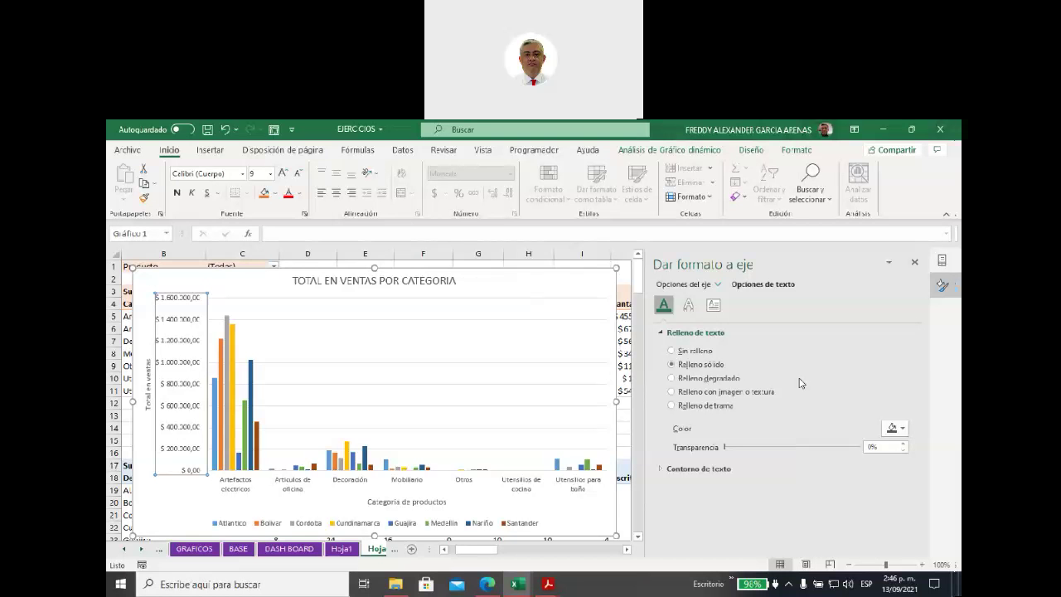
pyautogui.click(902, 428)
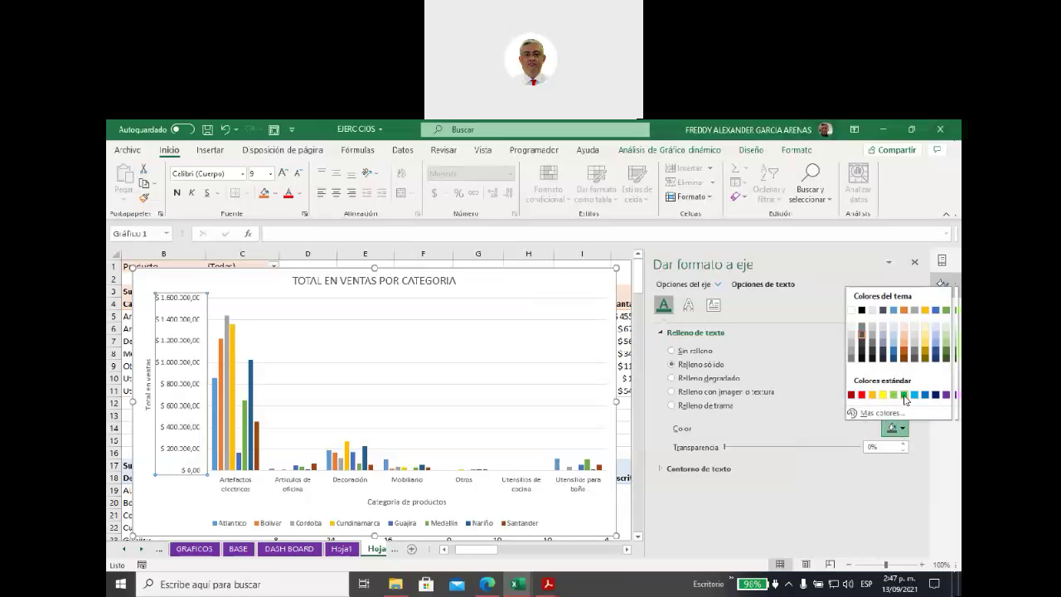
pyautogui.click(902, 395)
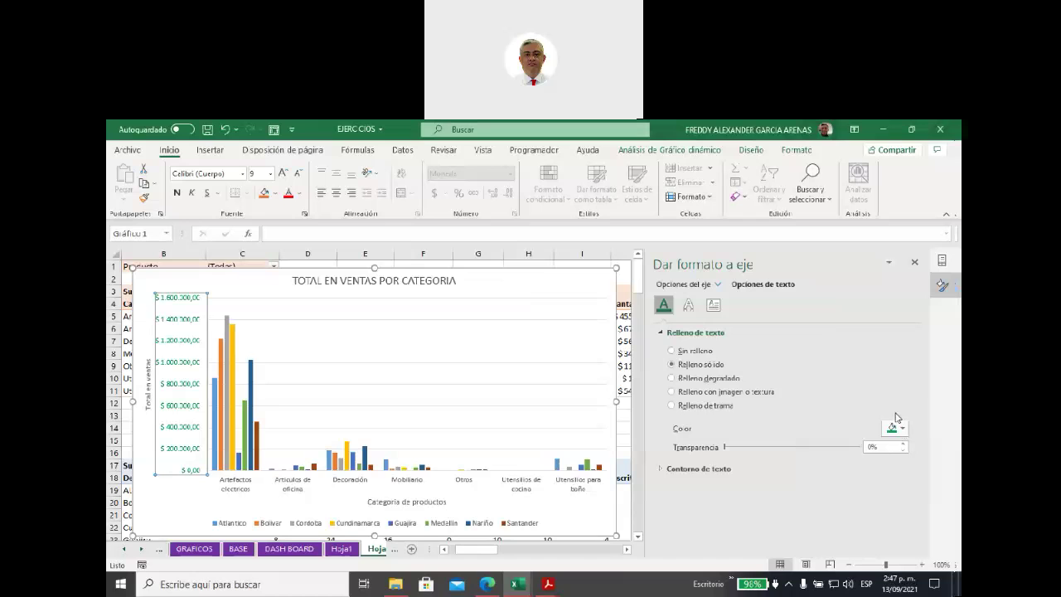
pyautogui.click(901, 429)
pyautogui.click(925, 397)
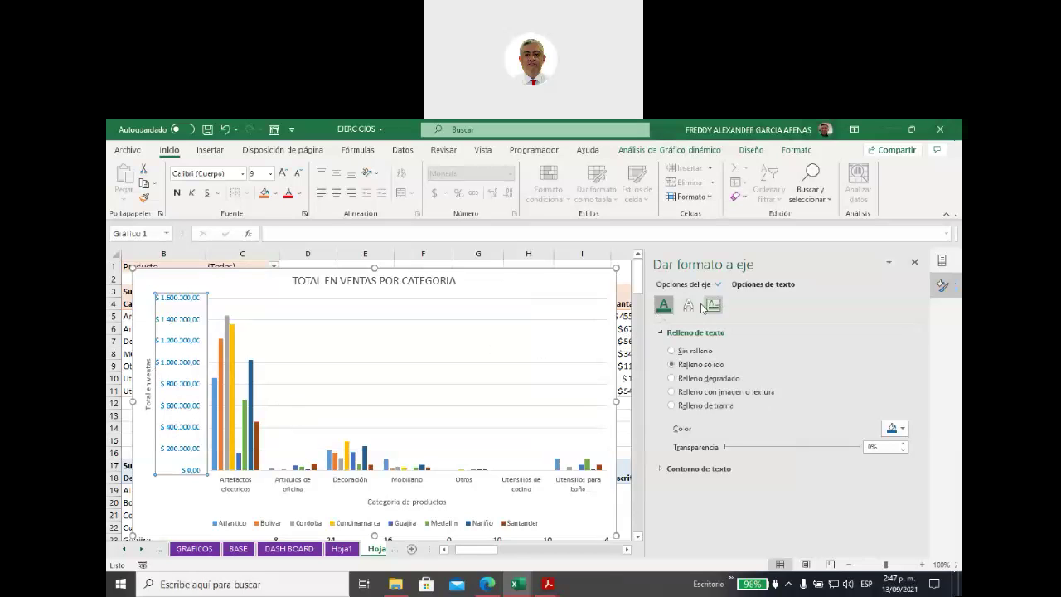
pyautogui.click(681, 284)
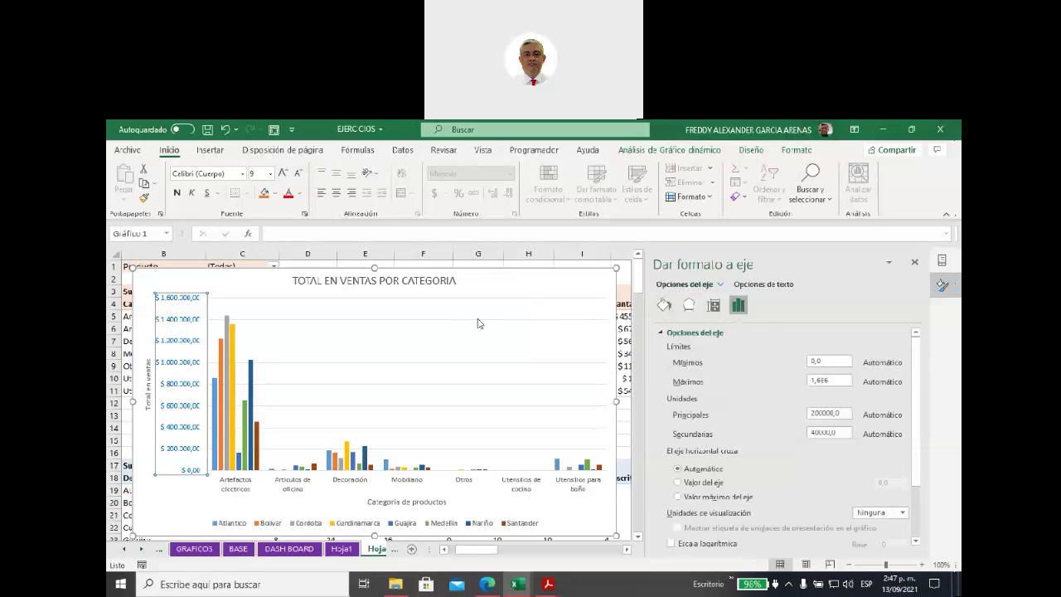
# Apply a gradient fill (Relleno degradado) to the chart area and review its gradient settings.
pyautogui.click(481, 290)
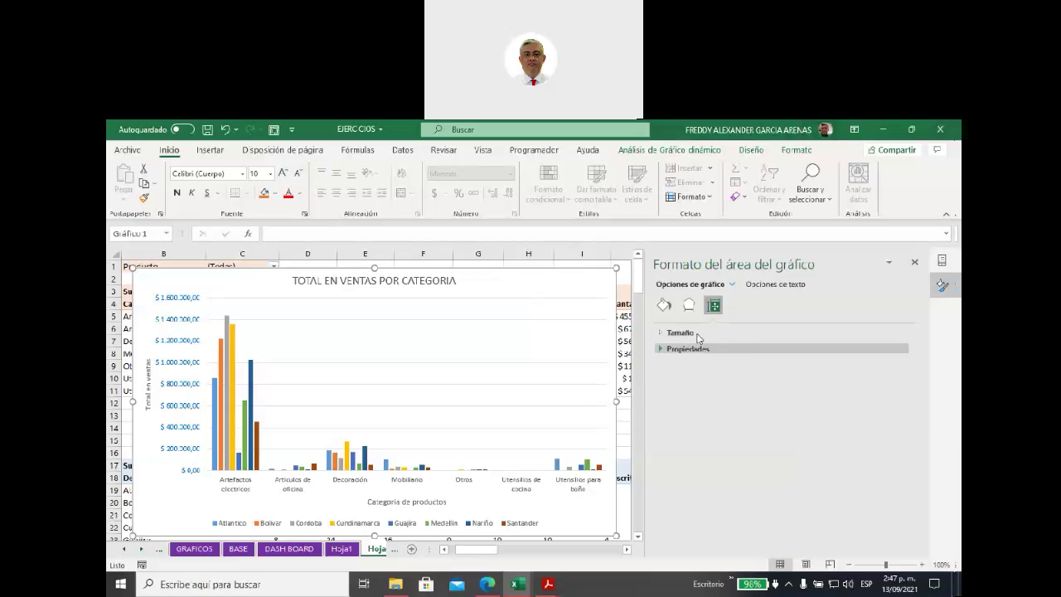
pyautogui.click(663, 305)
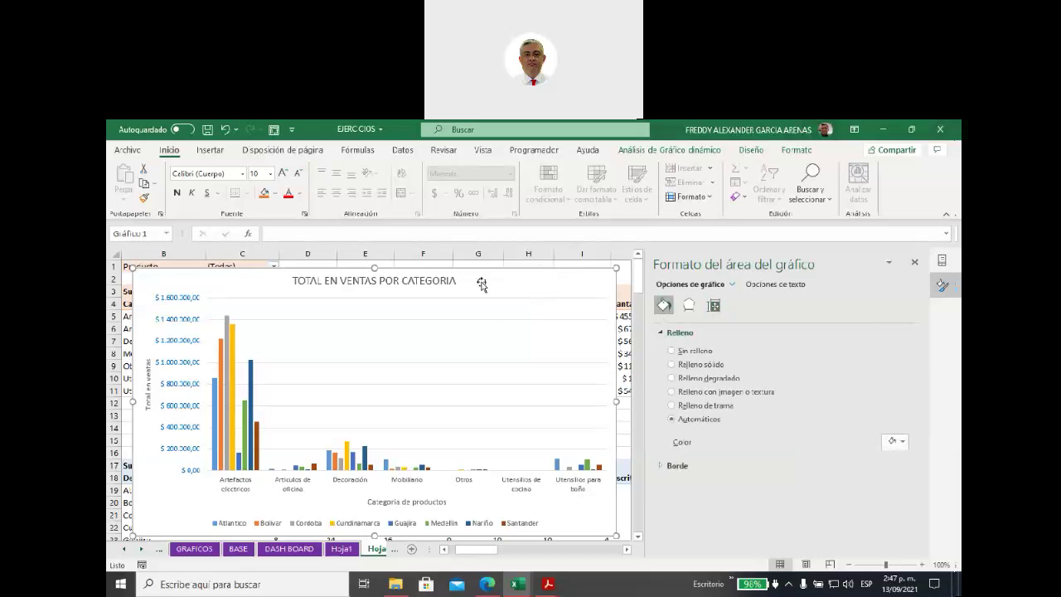
pyautogui.click(672, 379)
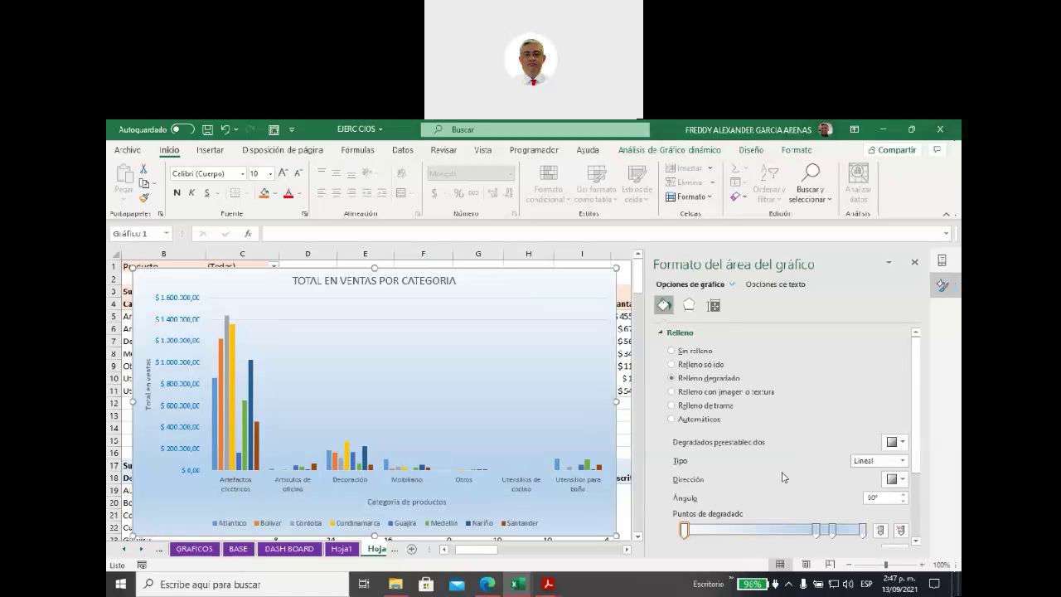
pyautogui.moveTo(922, 420); pyautogui.dragTo(924, 496)
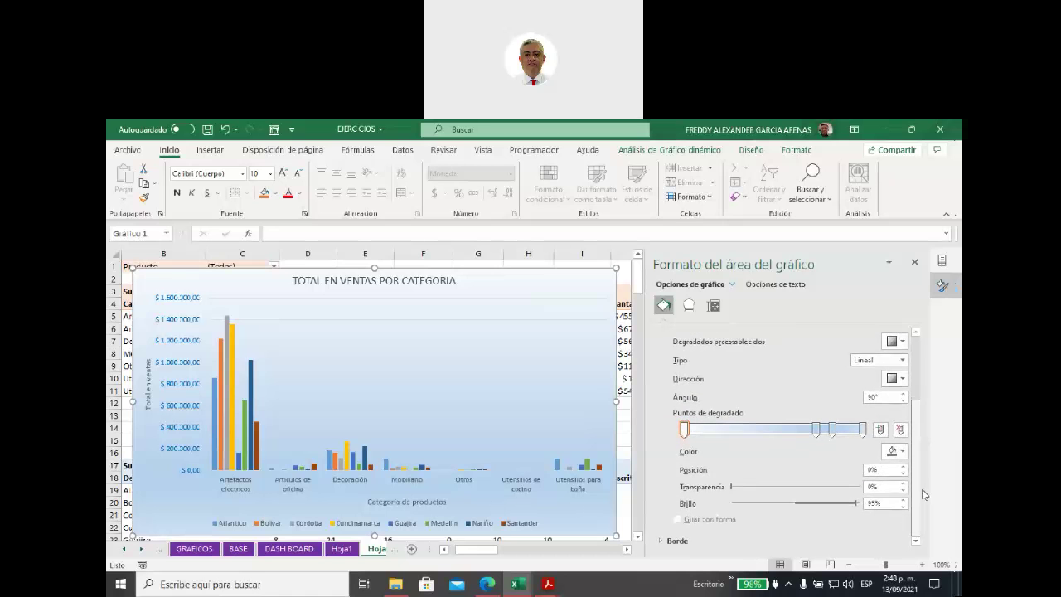
# Recolour the chart's main horizontal gridlines with a dark shade from the theme's black column.
pyautogui.click(470, 299)
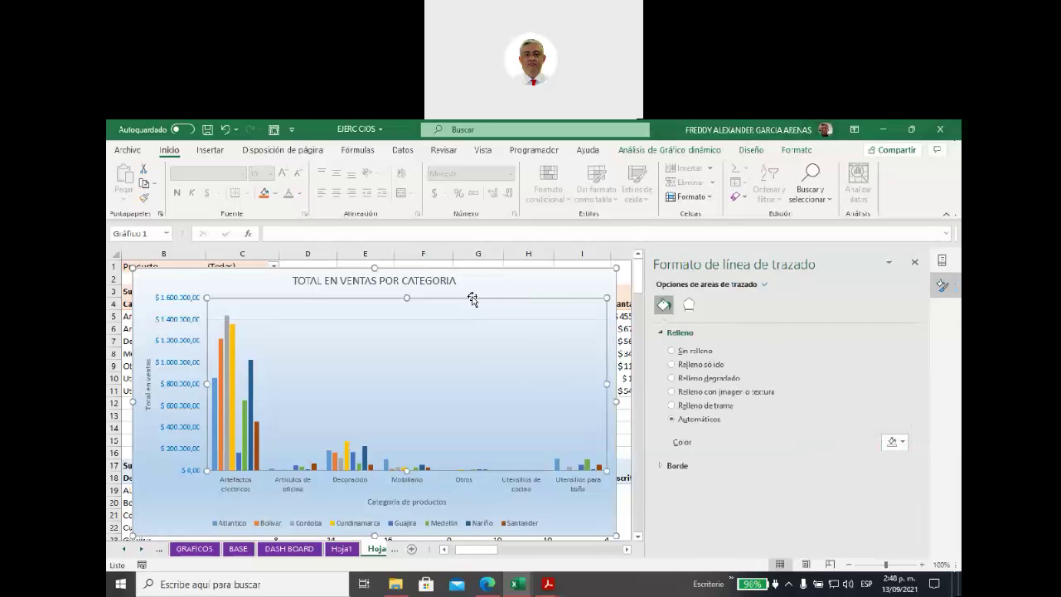
pyautogui.click(479, 320)
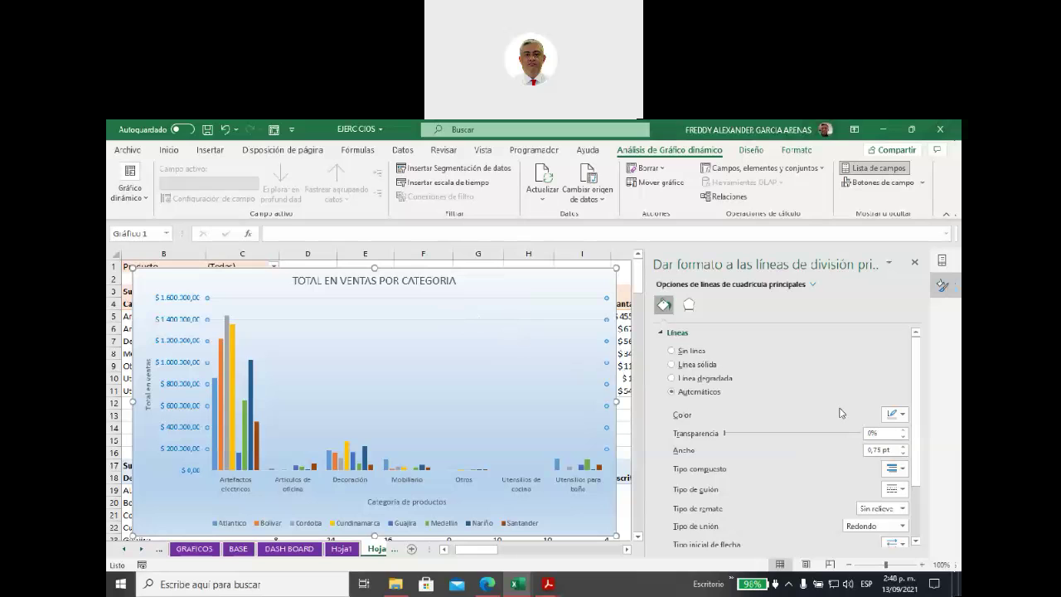
pyautogui.click(904, 417)
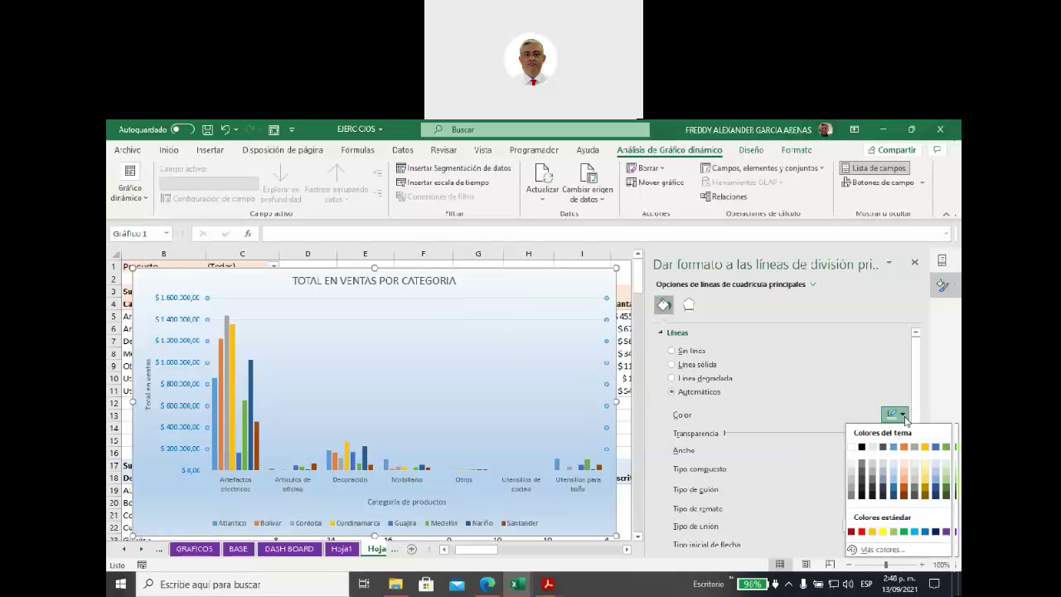
pyautogui.click(862, 485)
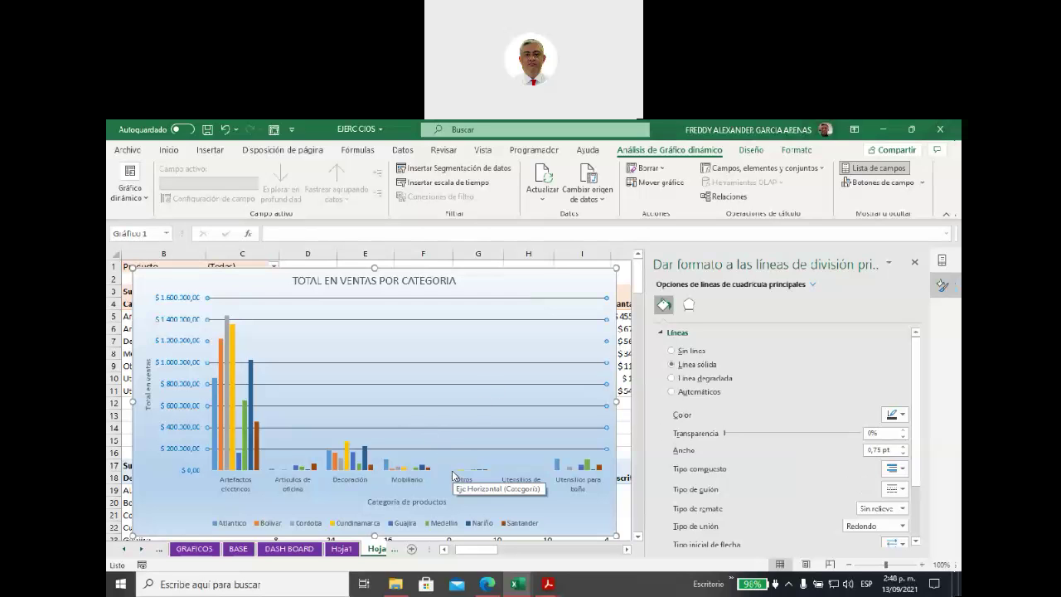
pyautogui.click(453, 475)
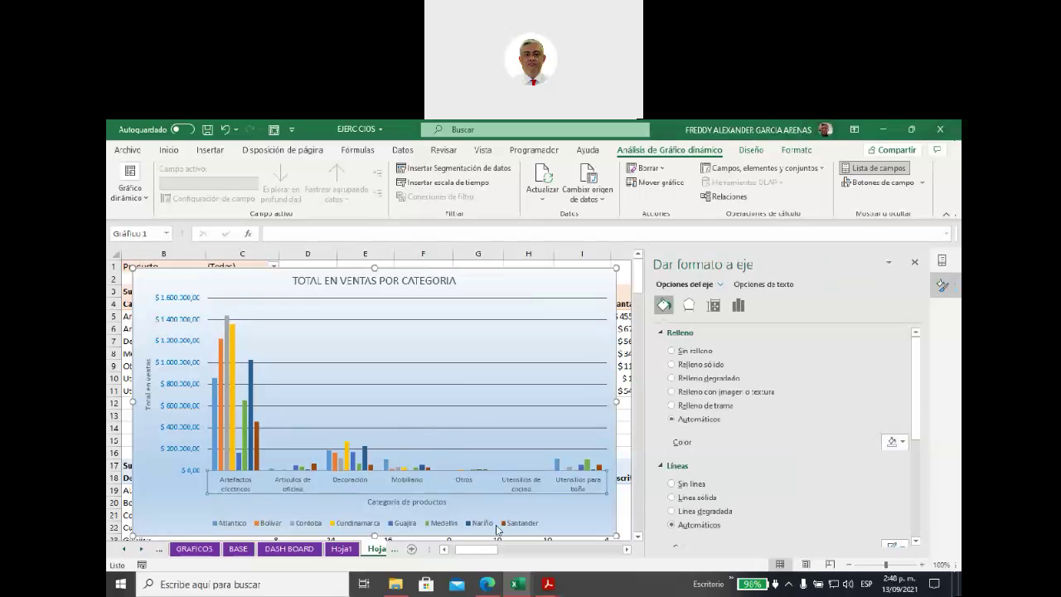
pyautogui.click(561, 518)
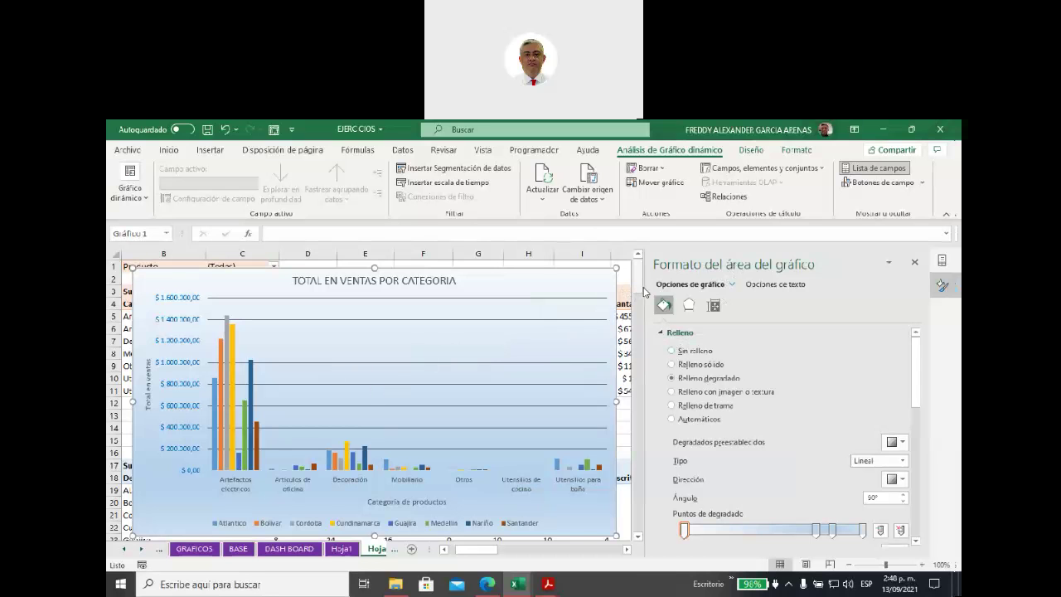
# Narrow the formatting pane and move the chart below the sales pivot table so all its values can be reached.
pyautogui.moveTo(645, 290); pyautogui.dragTo(779, 291)
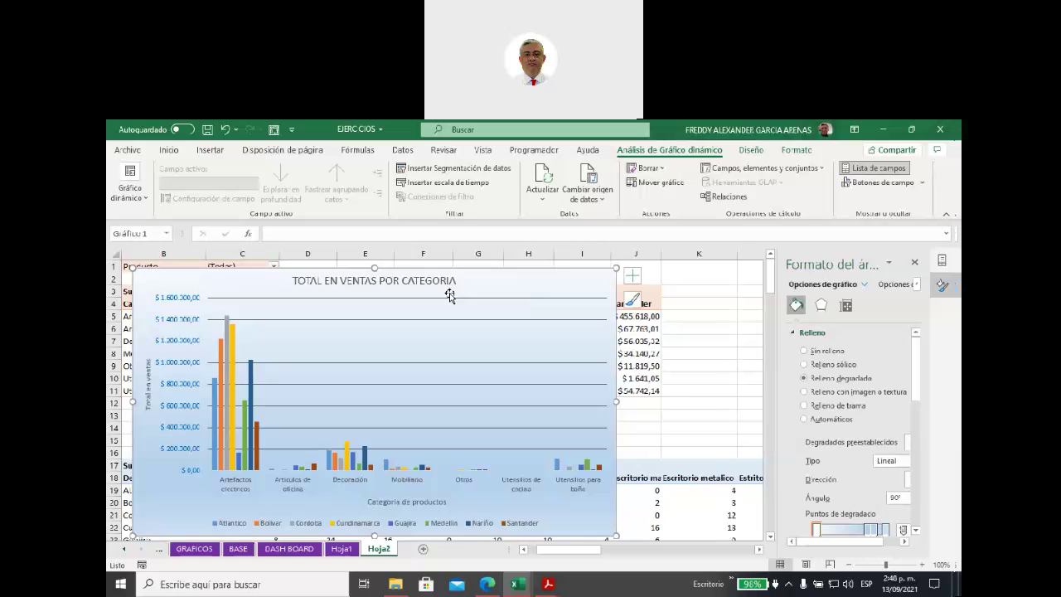
pyautogui.moveTo(464, 276); pyautogui.dragTo(663, 290)
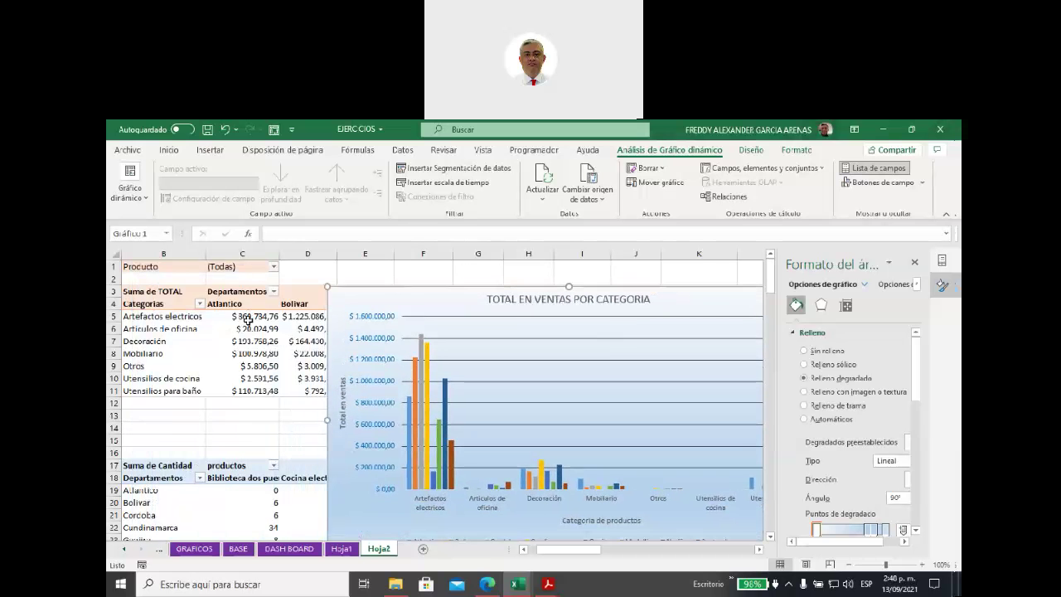
pyautogui.click(248, 319)
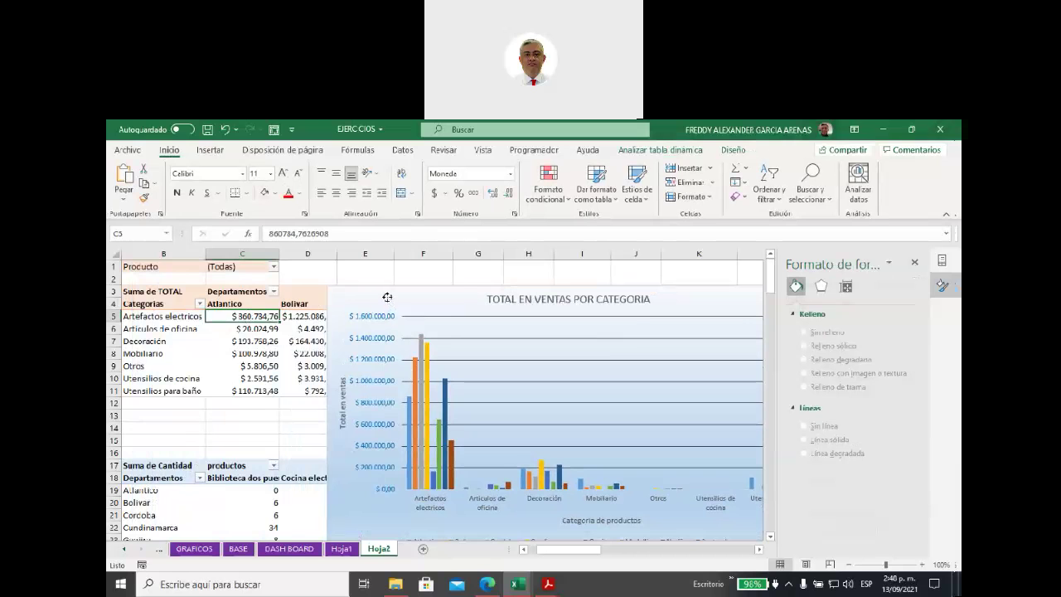
pyautogui.moveTo(387, 297); pyautogui.dragTo(356, 430)
pyautogui.moveTo(255, 316); pyautogui.dragTo(623, 396)
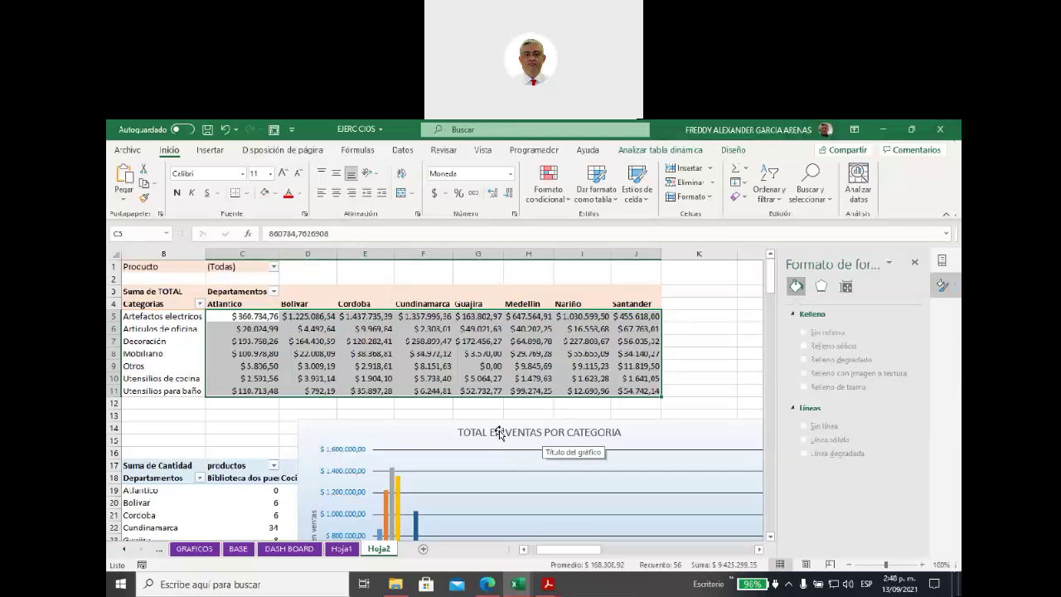
pyautogui.moveTo(435, 433); pyautogui.dragTo(486, 389)
pyautogui.moveTo(491, 334); pyautogui.dragTo(516, 276)
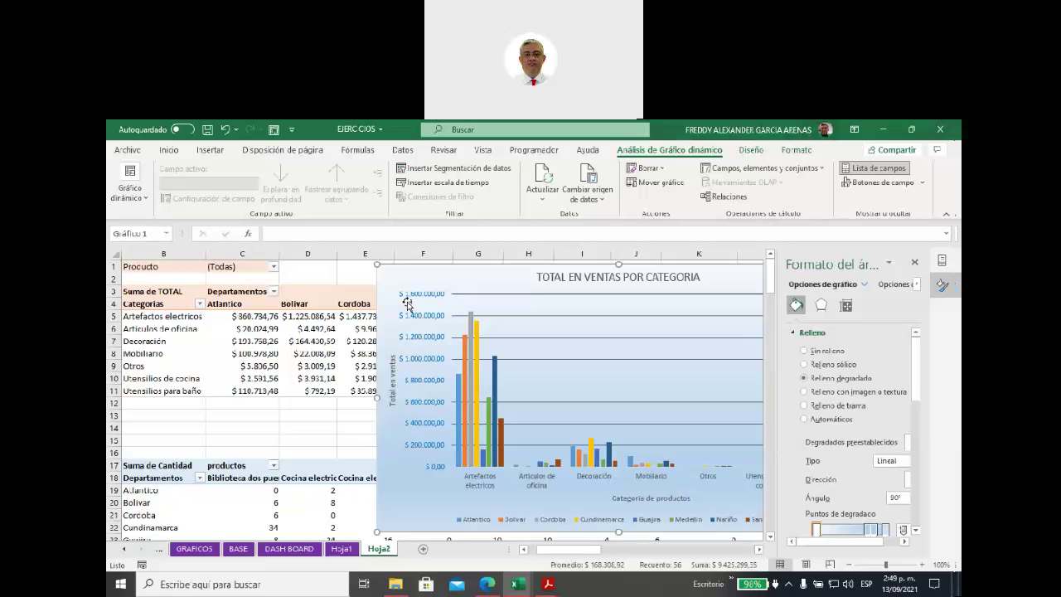
pyautogui.click(321, 318)
pyautogui.moveTo(469, 273); pyautogui.dragTo(468, 459)
# Apply the custom number format "$ #.##0,00." to Bolívar's Artefactos electricos value in cell D5.
pyautogui.click(303, 316)
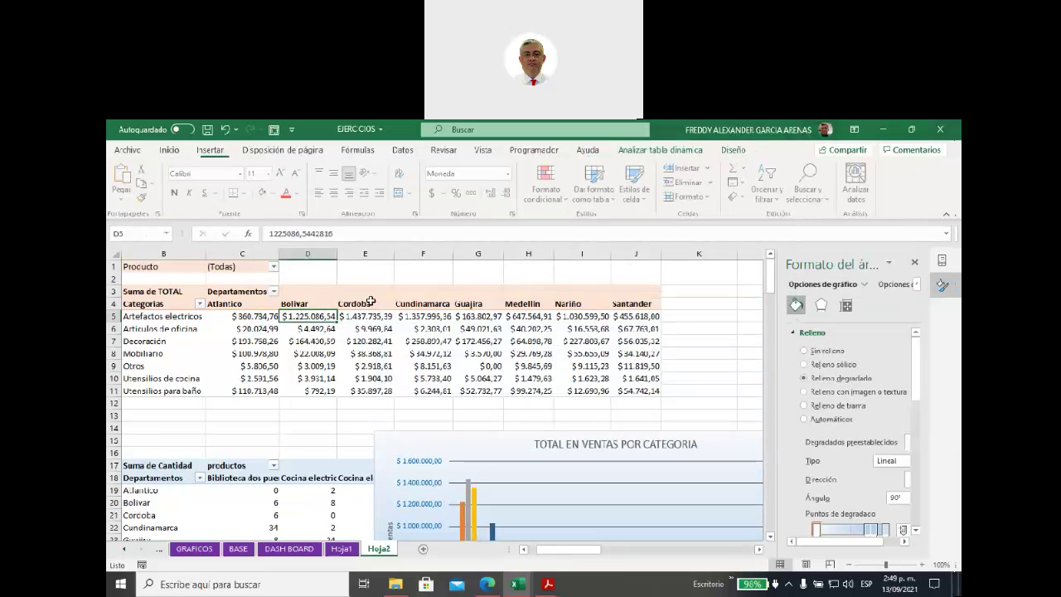
pyautogui.click(514, 214)
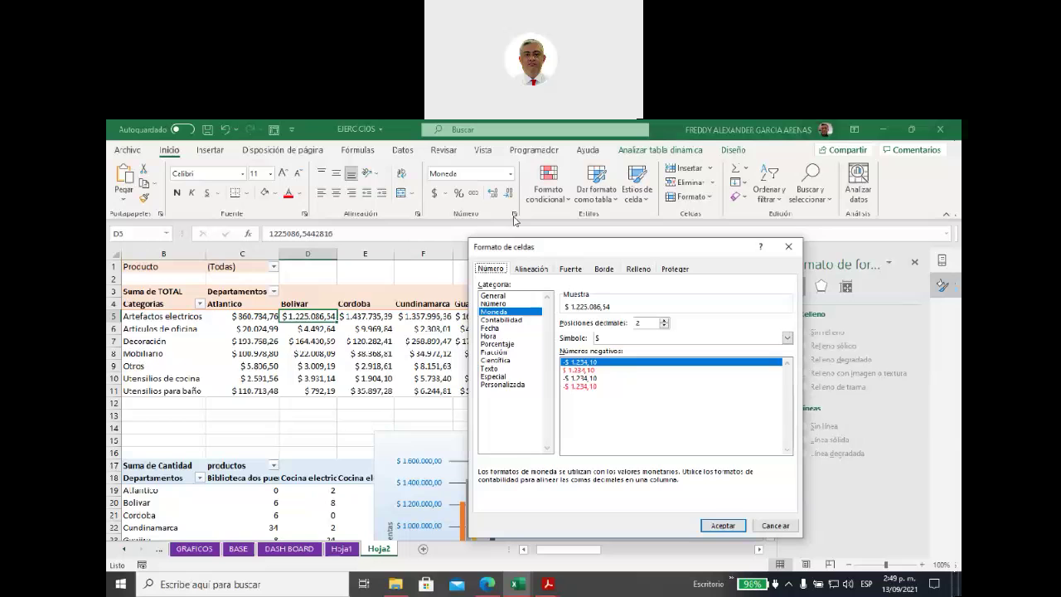
pyautogui.click(509, 385)
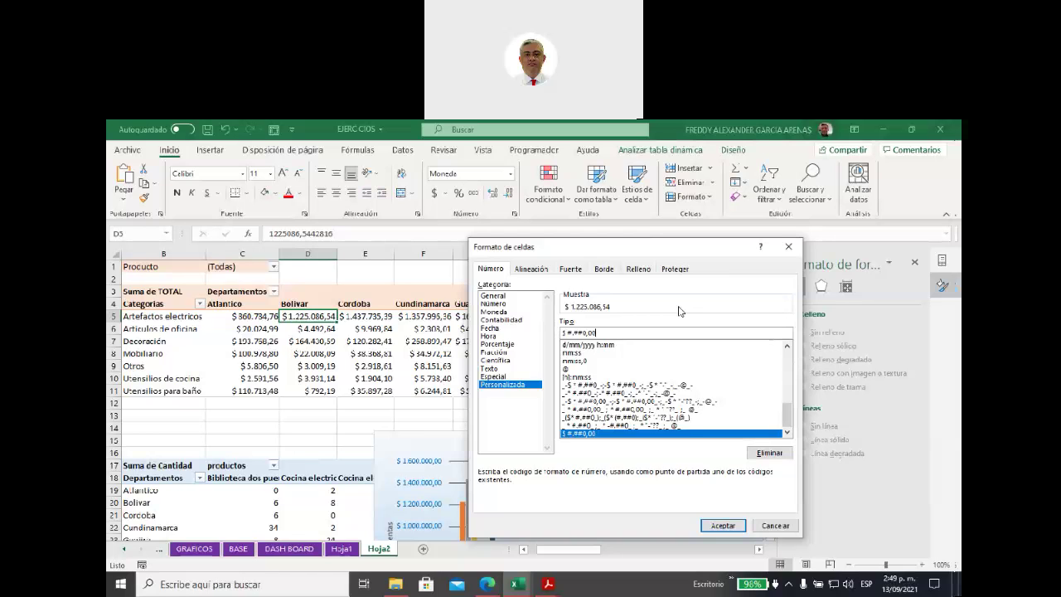
pyautogui.write(',')
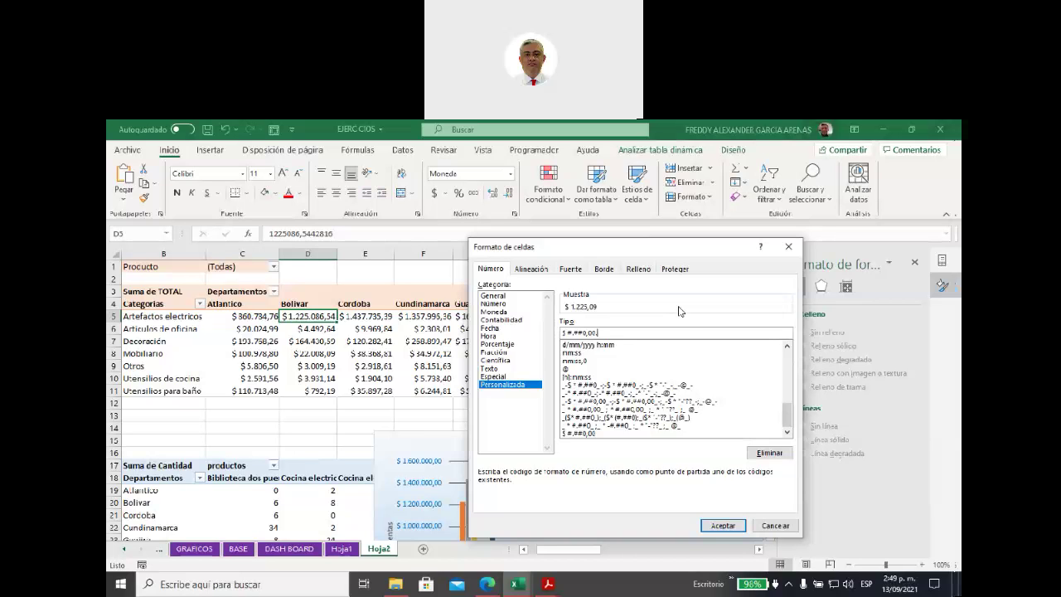
pyautogui.click(722, 527)
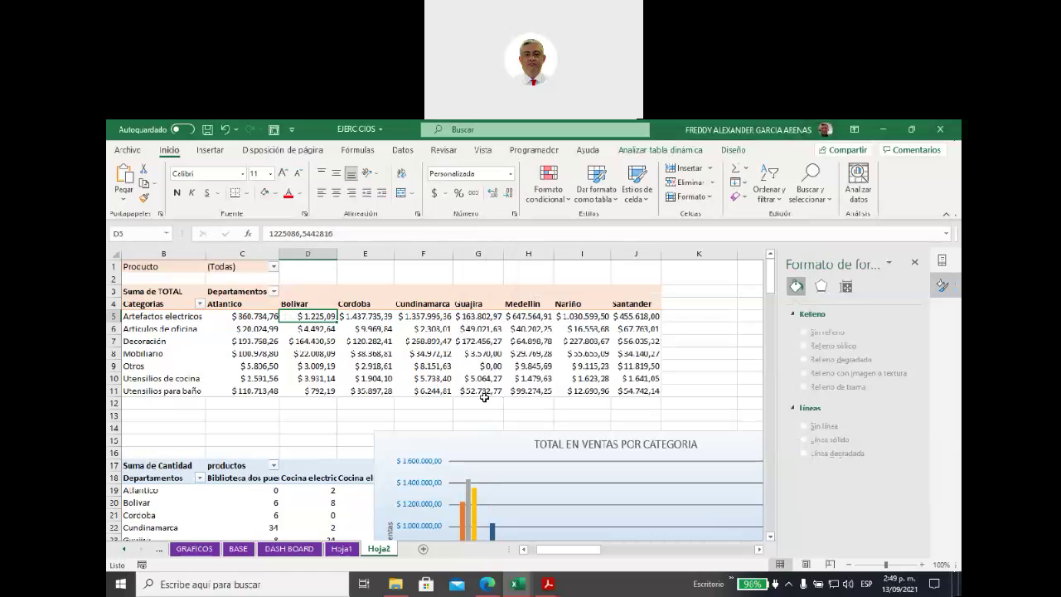
# Apply the custom format "$ #.##0,00." to all sales values in C5:J11 of the category pivot table.
pyautogui.click(314, 341)
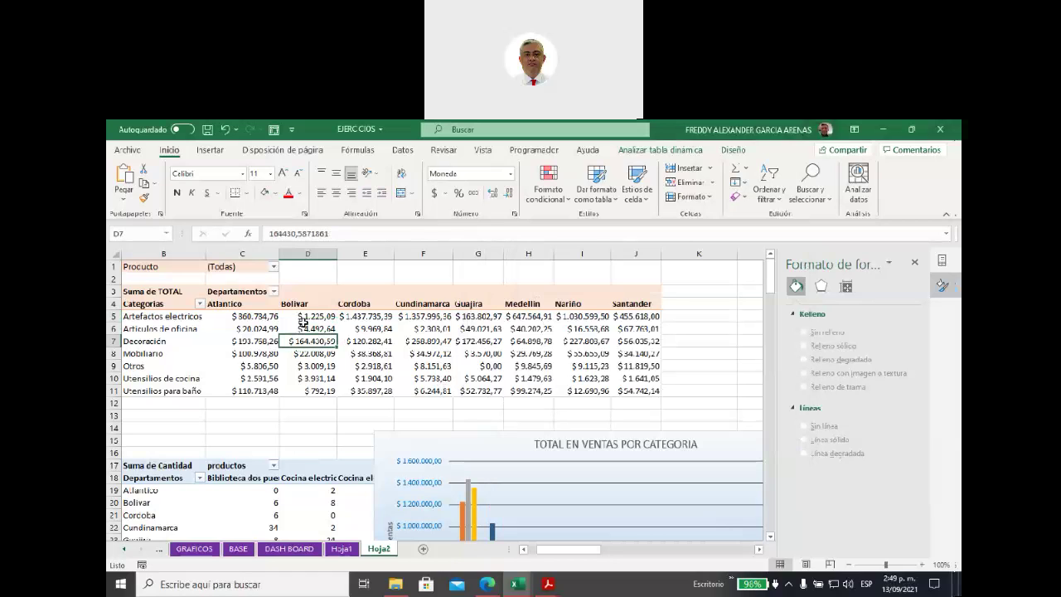
pyautogui.moveTo(305, 317); pyautogui.dragTo(318, 388)
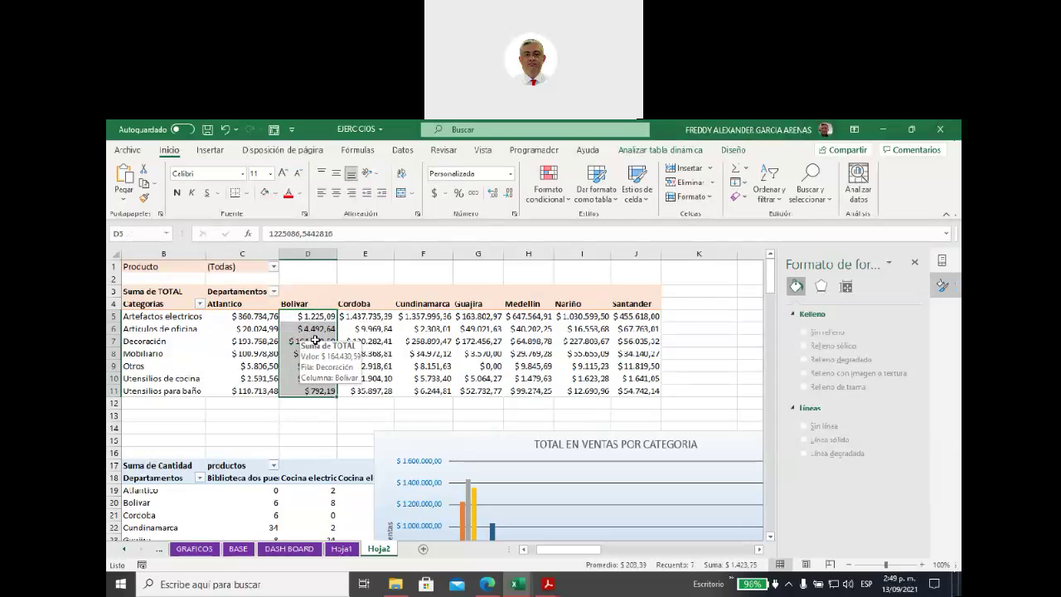
pyautogui.moveTo(277, 319); pyautogui.dragTo(651, 392)
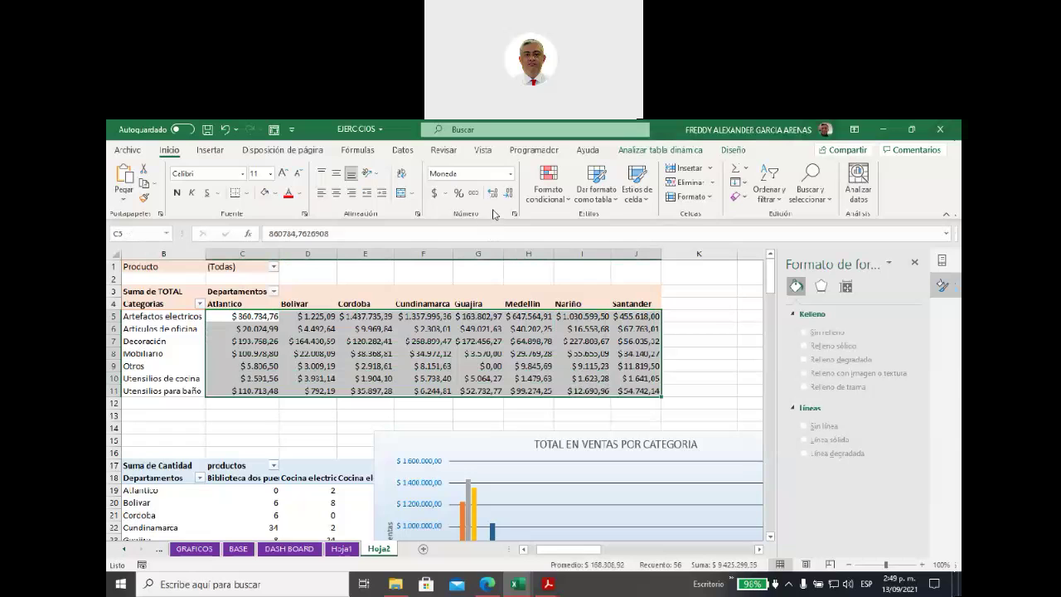
pyautogui.click(516, 215)
pyautogui.click(504, 384)
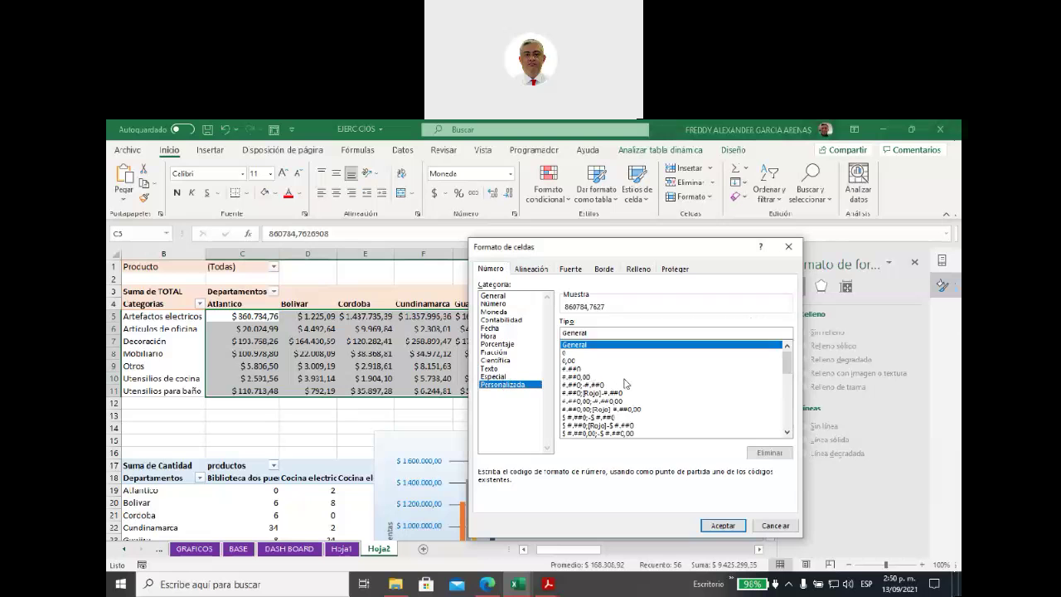
pyautogui.moveTo(788, 362); pyautogui.dragTo(789, 445)
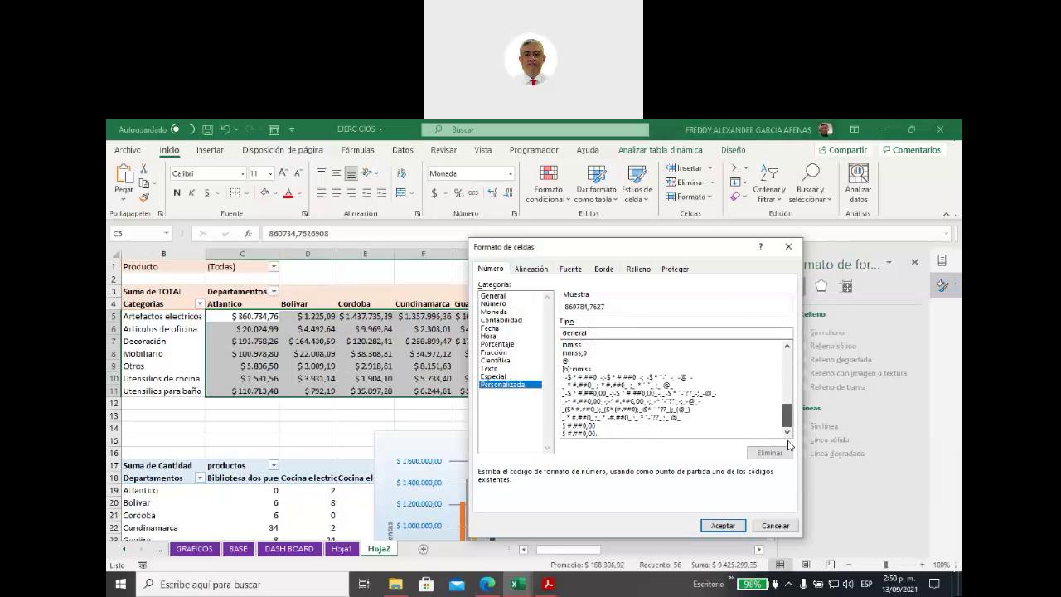
pyautogui.click(593, 433)
pyautogui.click(713, 527)
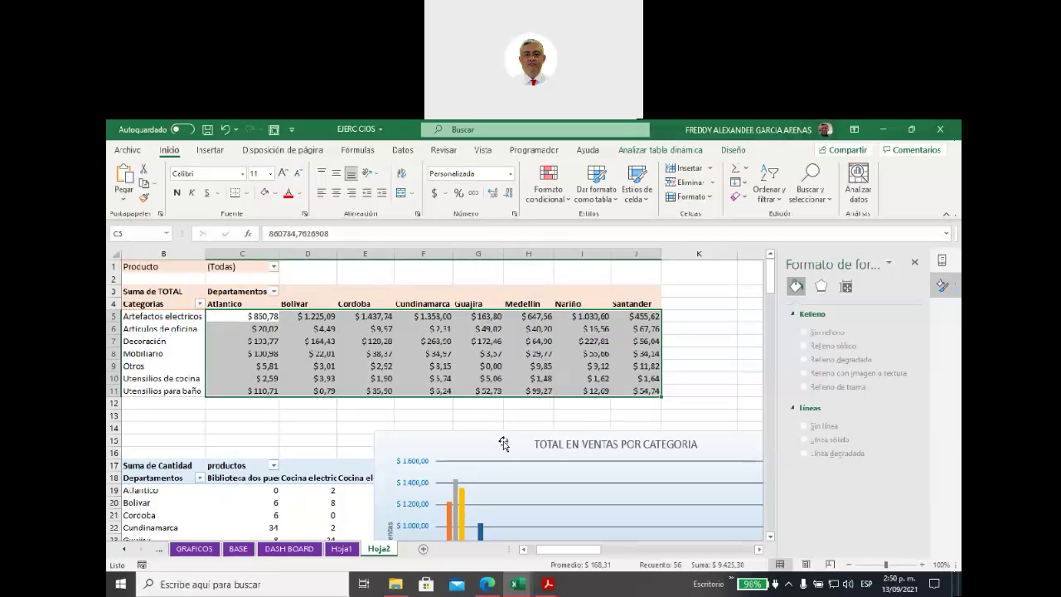
# Move the chart back up beside the sales table and compare its vertical axis labels with the reformatted values.
pyautogui.click(503, 440)
pyautogui.moveTo(503, 441); pyautogui.dragTo(512, 283)
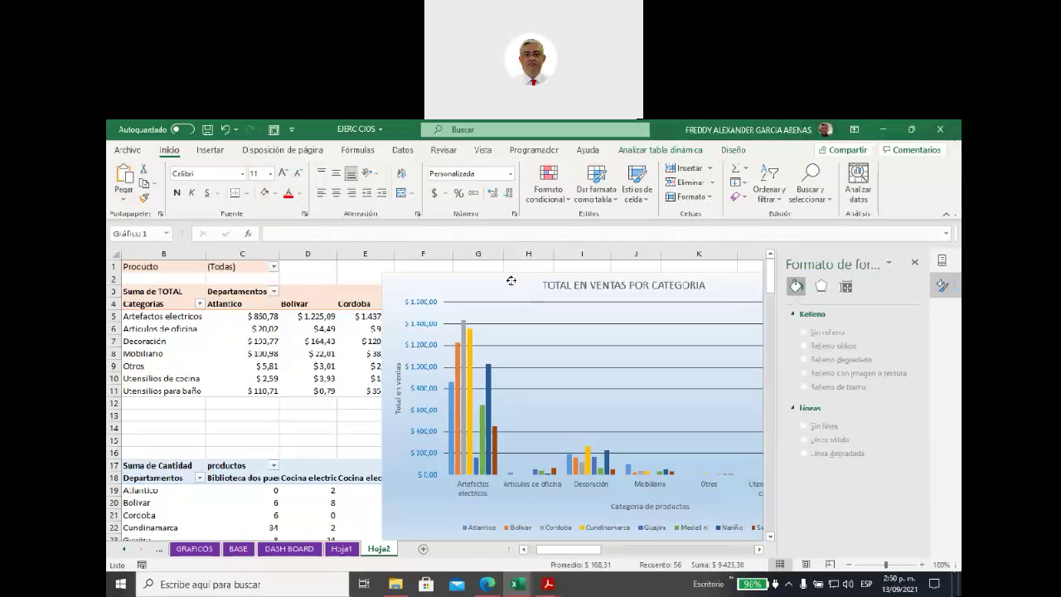
pyautogui.click(423, 307)
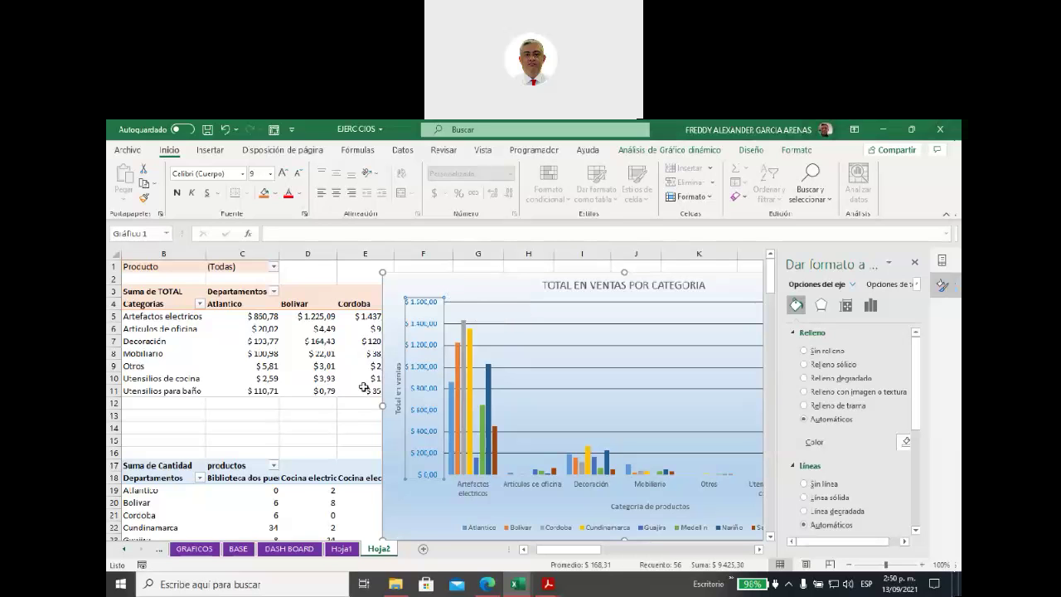
pyautogui.moveTo(476, 292); pyautogui.dragTo(429, 428)
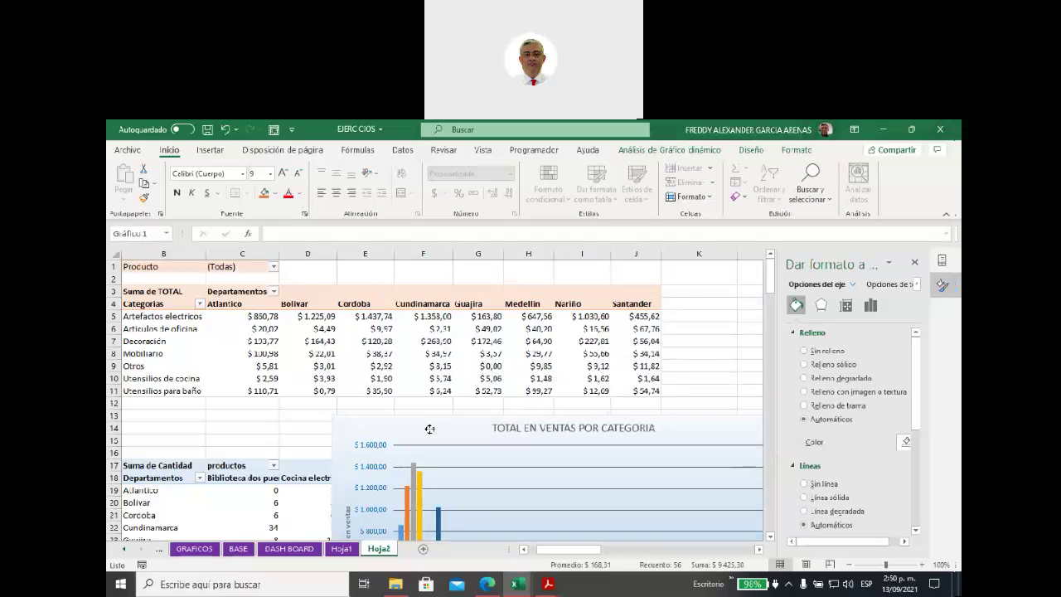
pyautogui.moveTo(429, 428); pyautogui.dragTo(479, 286)
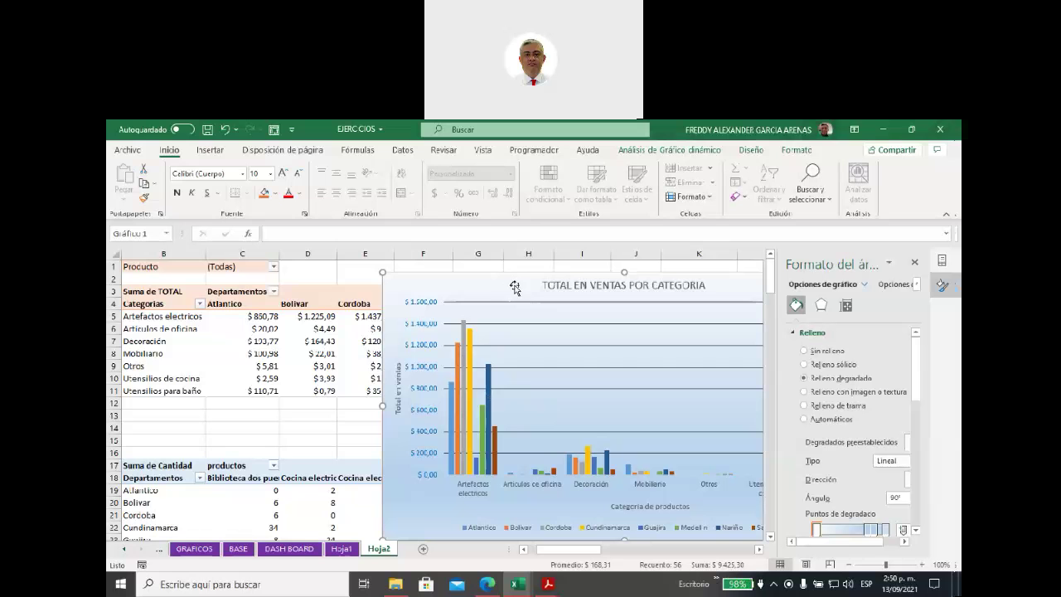
pyautogui.click(307, 291)
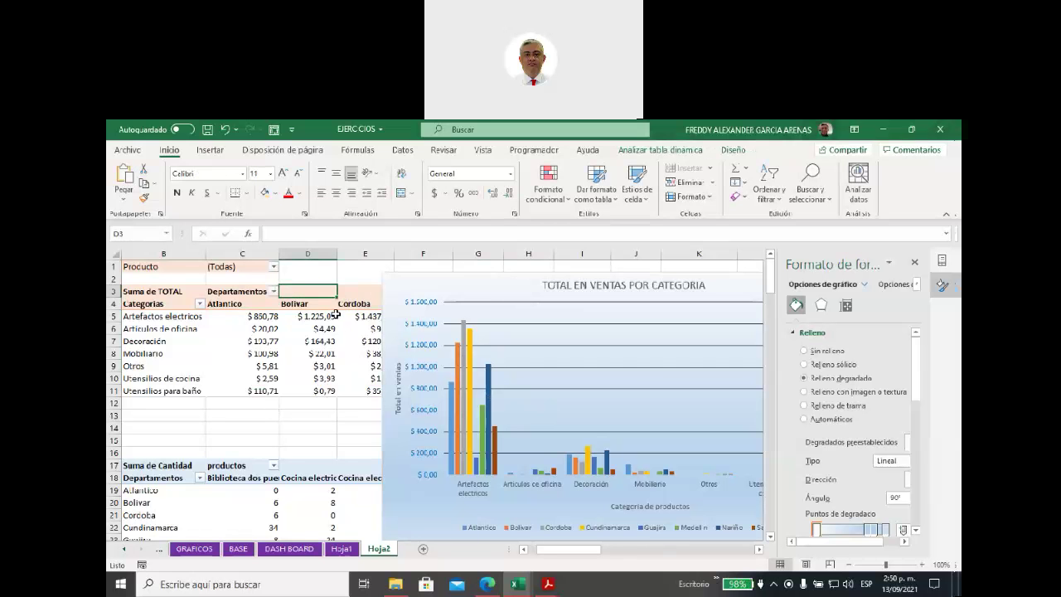
pyautogui.moveTo(437, 274)
pyautogui.mouseDown()
pyautogui.moveTo(610, 274)
pyautogui.moveTo(417, 277)
pyautogui.mouseUp()
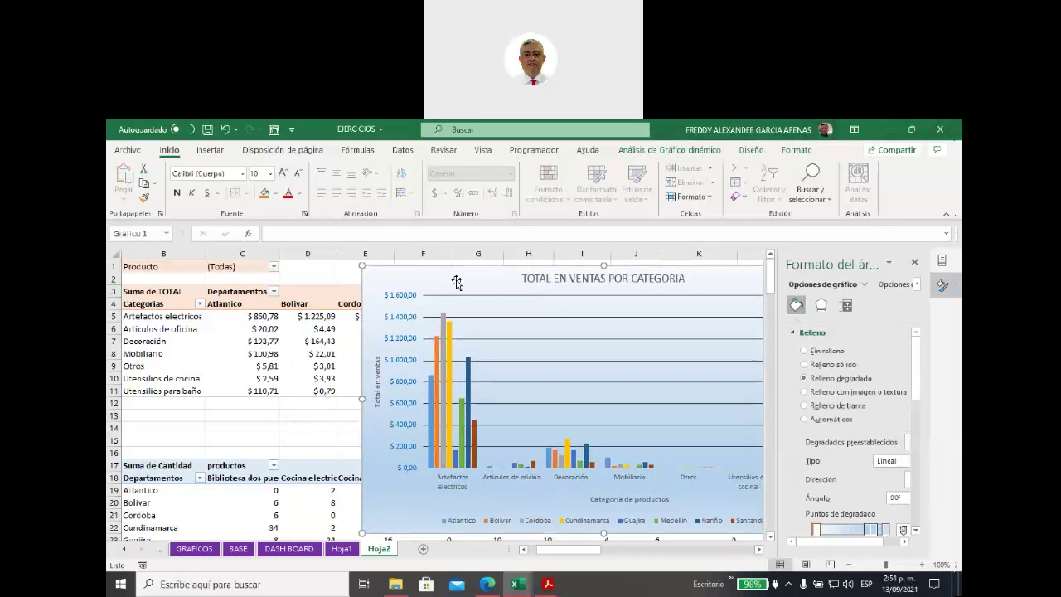
pyautogui.moveTo(458, 276); pyautogui.dragTo(419, 283)
pyautogui.moveTo(415, 276); pyautogui.dragTo(379, 274)
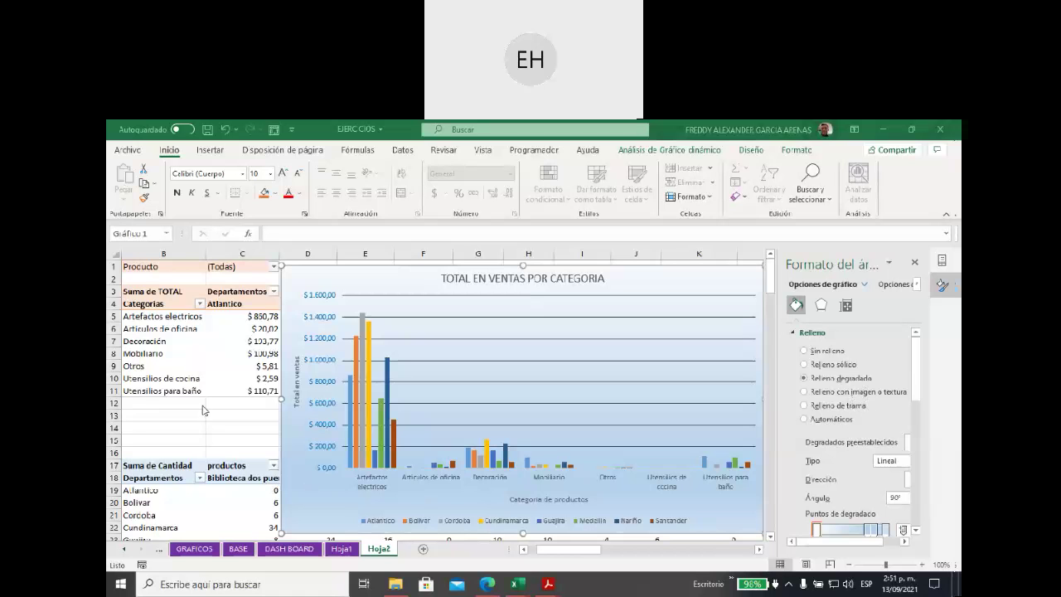
# Move the pivot chart clear of the sales pivot table so that all department columns through Santander are exposed.
pyautogui.click(247, 421)
pyautogui.moveTo(343, 277); pyautogui.dragTo(750, 305)
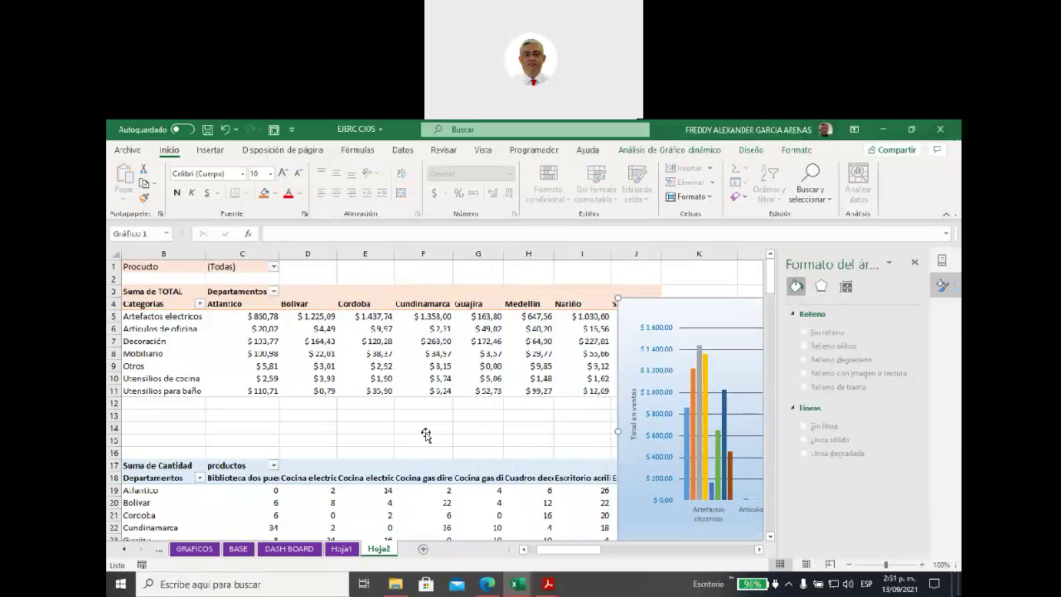
pyautogui.click(266, 316)
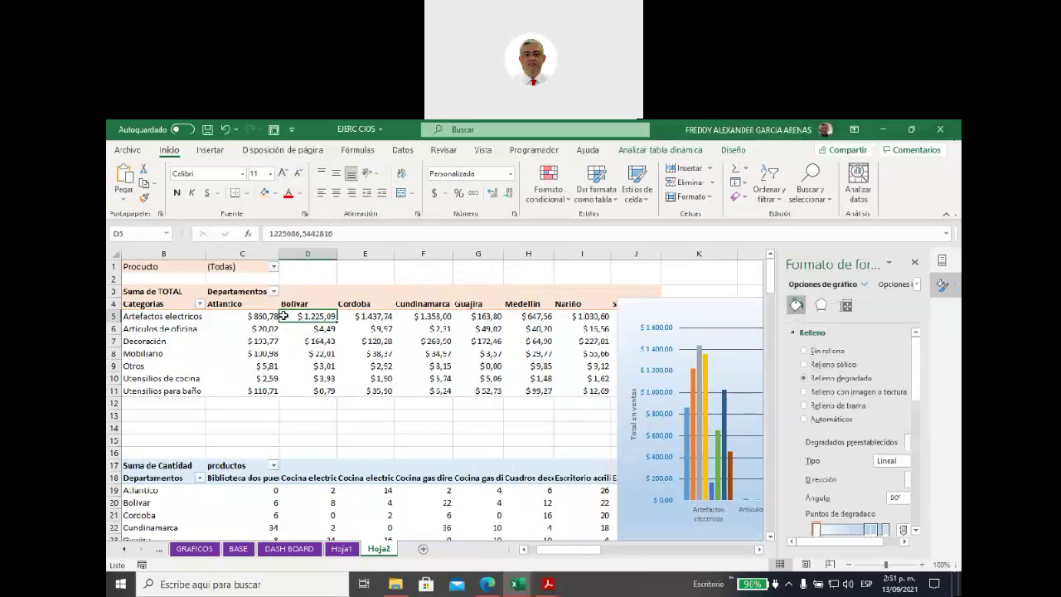
pyautogui.moveTo(267, 316); pyautogui.dragTo(625, 394)
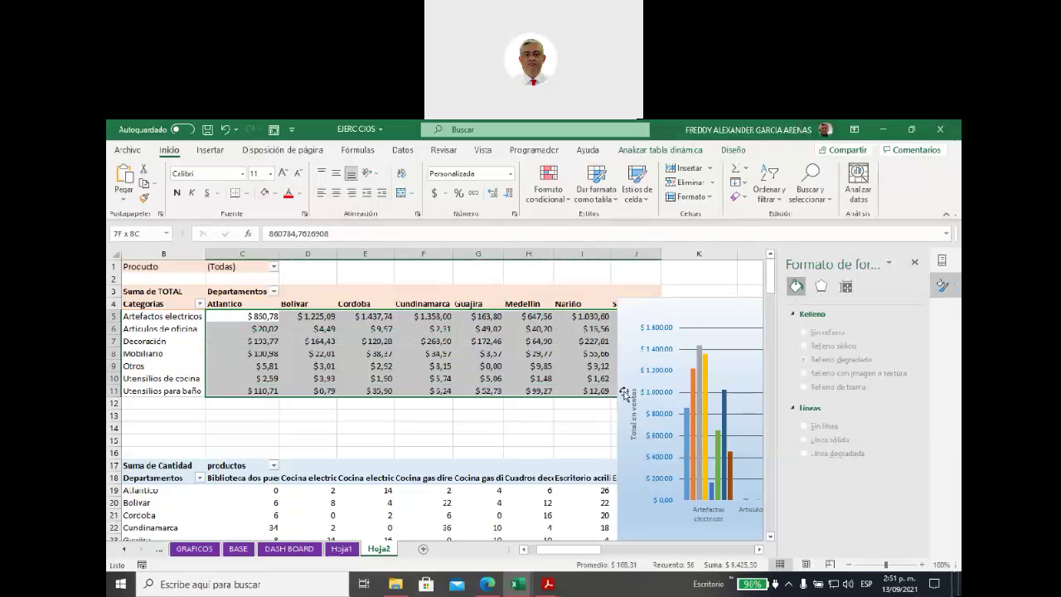
pyautogui.moveTo(645, 312); pyautogui.dragTo(745, 330)
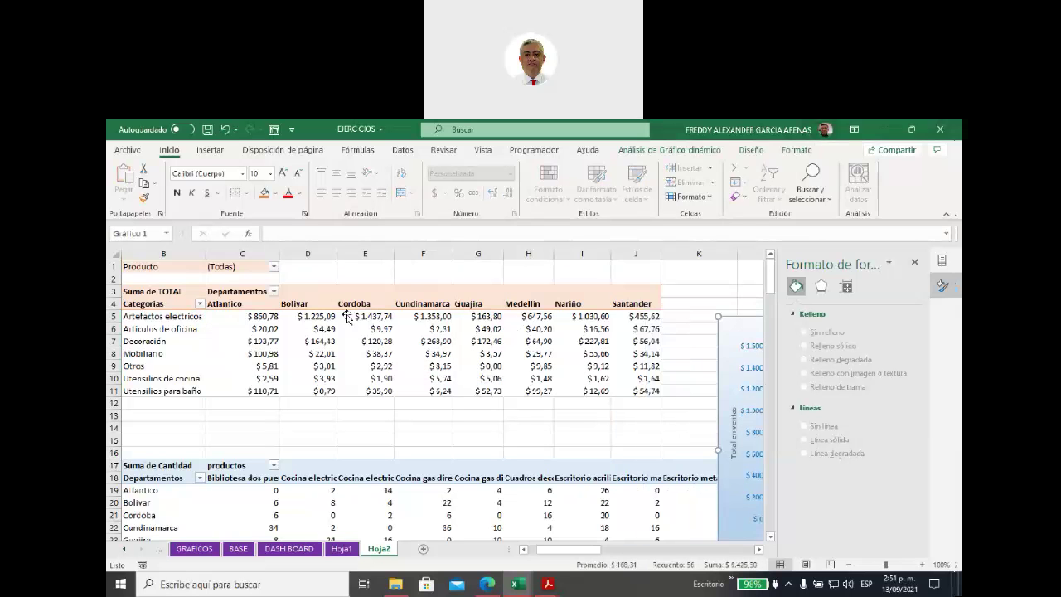
# Open the cell formatting for sales values C5:J11 and look through its font, border, fill and protection settings.
pyautogui.moveTo(247, 318); pyautogui.dragTo(638, 389)
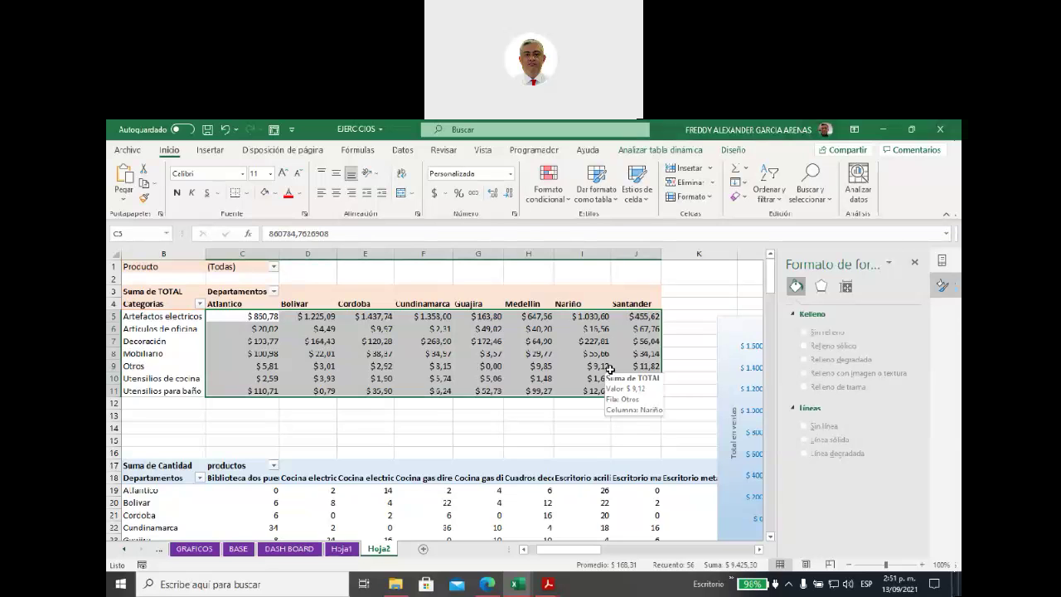
pyautogui.moveTo(486, 354)
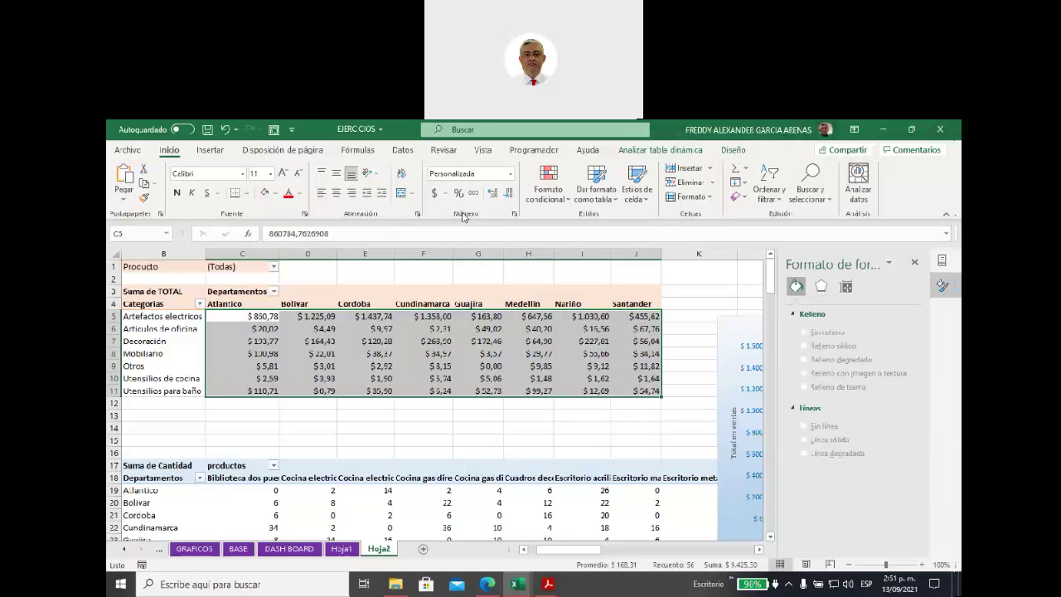
pyautogui.click(514, 216)
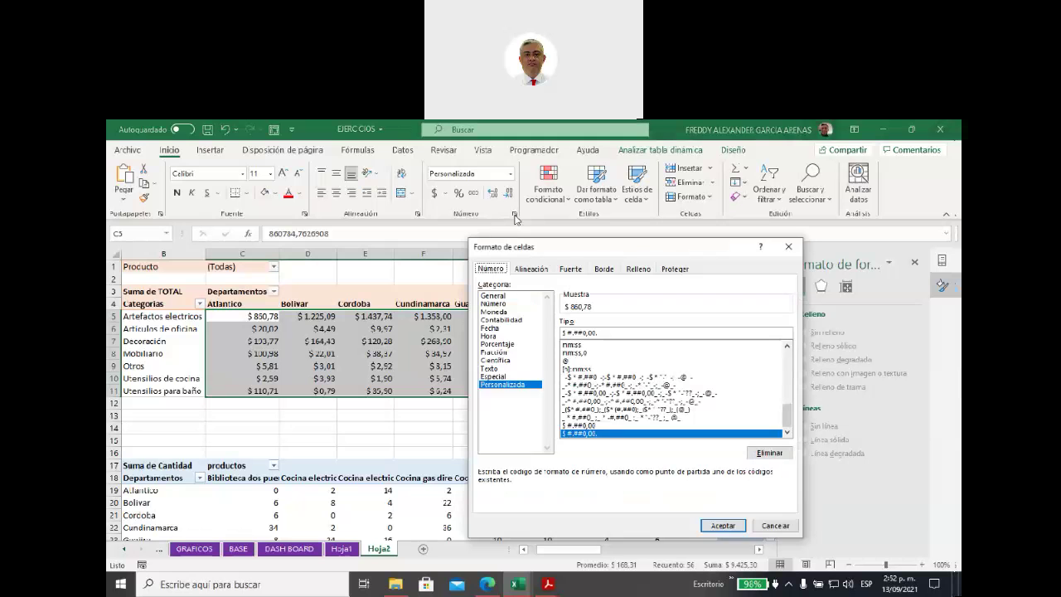
pyautogui.moveTo(558, 249); pyautogui.dragTo(464, 240)
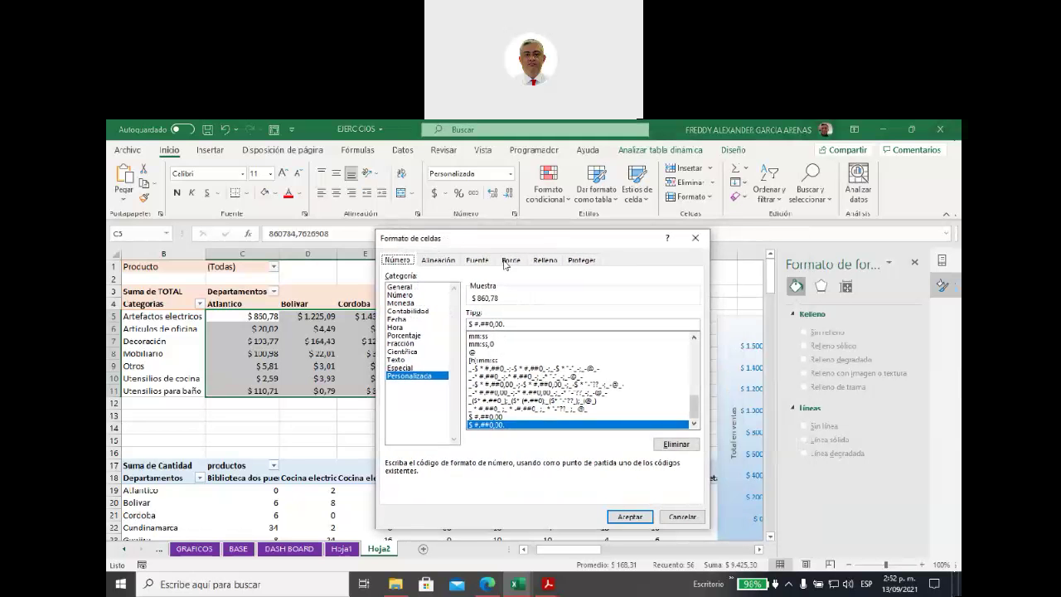
pyautogui.moveTo(539, 240); pyautogui.dragTo(500, 239)
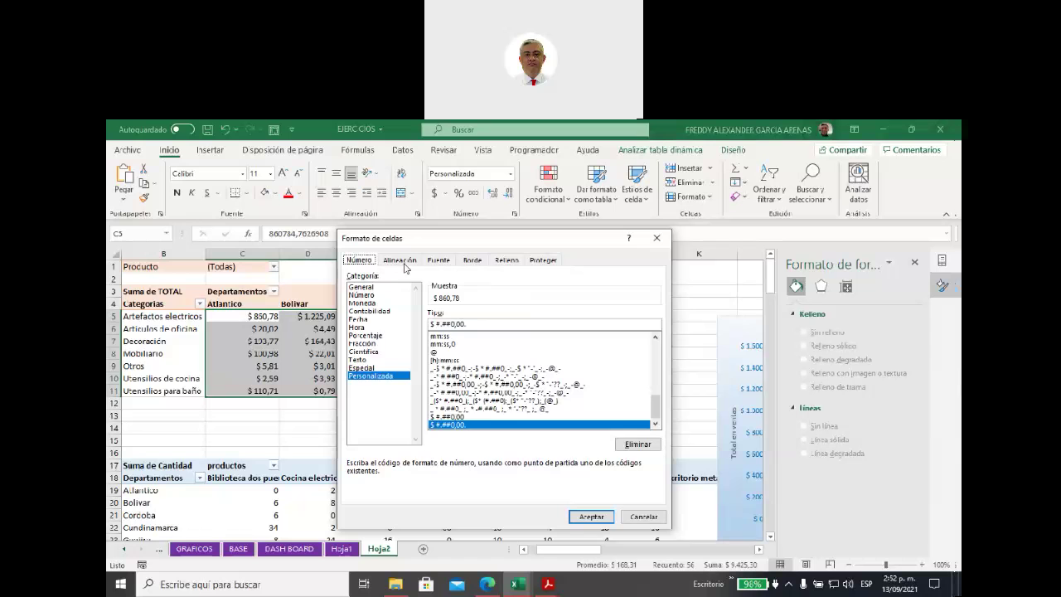
pyautogui.click(437, 262)
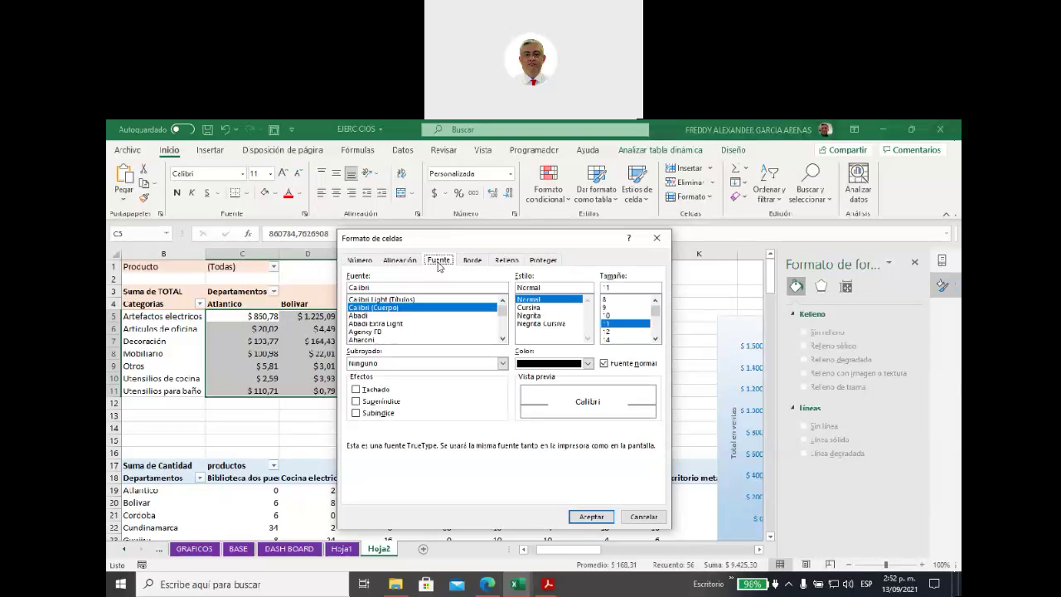
pyautogui.click(473, 263)
pyautogui.click(507, 263)
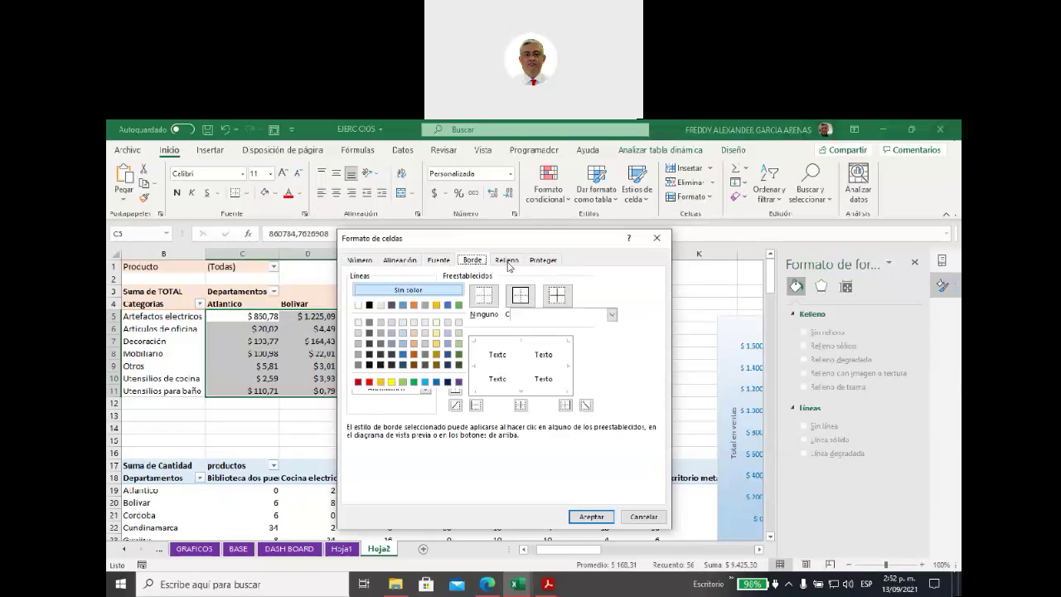
pyautogui.click(543, 261)
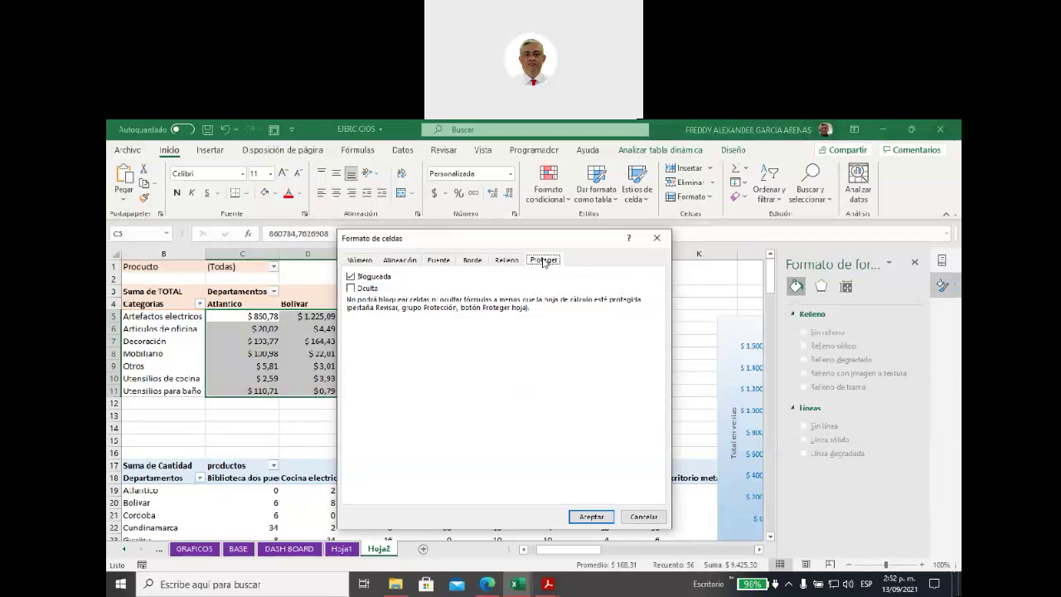
# Apply the custom format "$ #.##0;-$ #.##0" to the selected sales values.
pyautogui.click(361, 262)
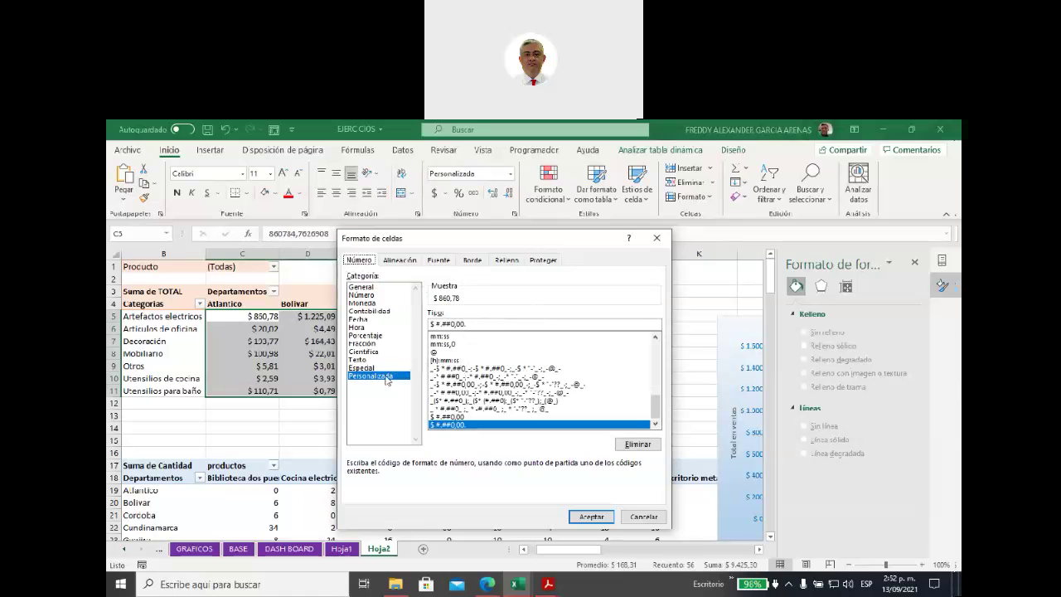
pyautogui.scroll(2, 489, 399)
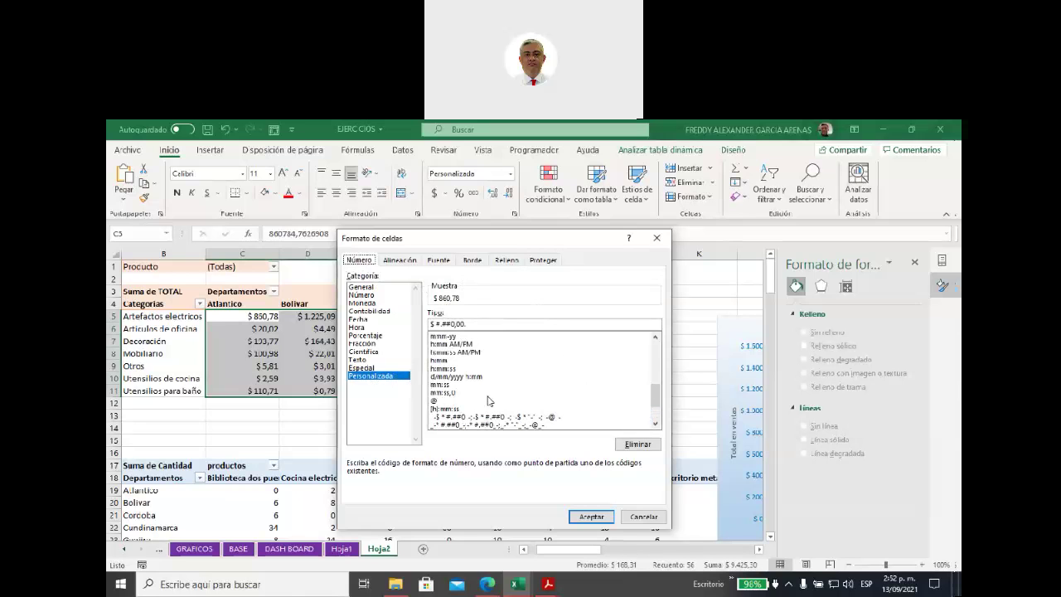
pyautogui.scroll(5, 489, 401)
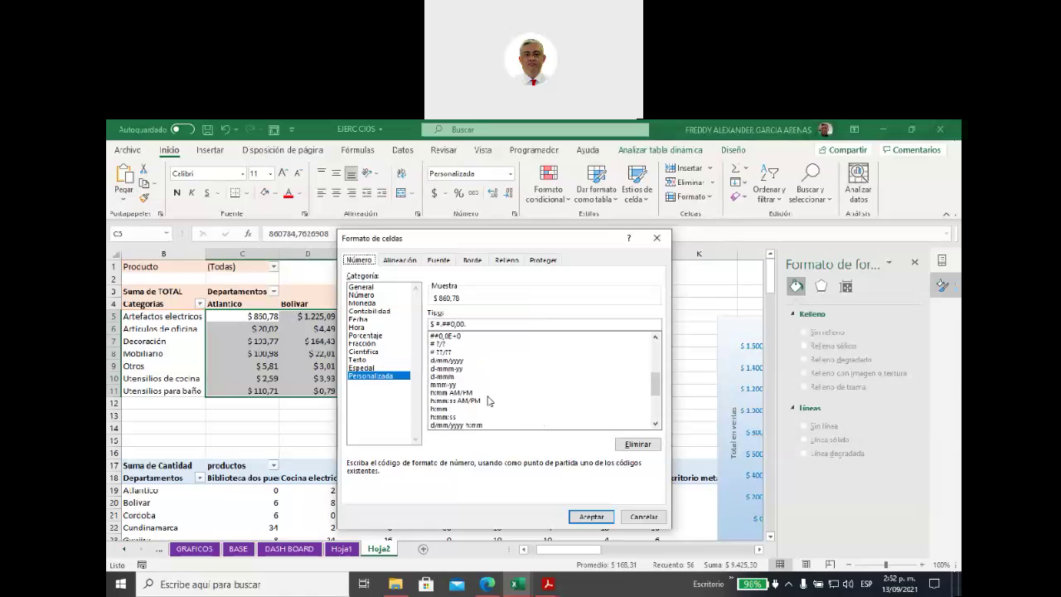
pyautogui.scroll(1, 488, 401)
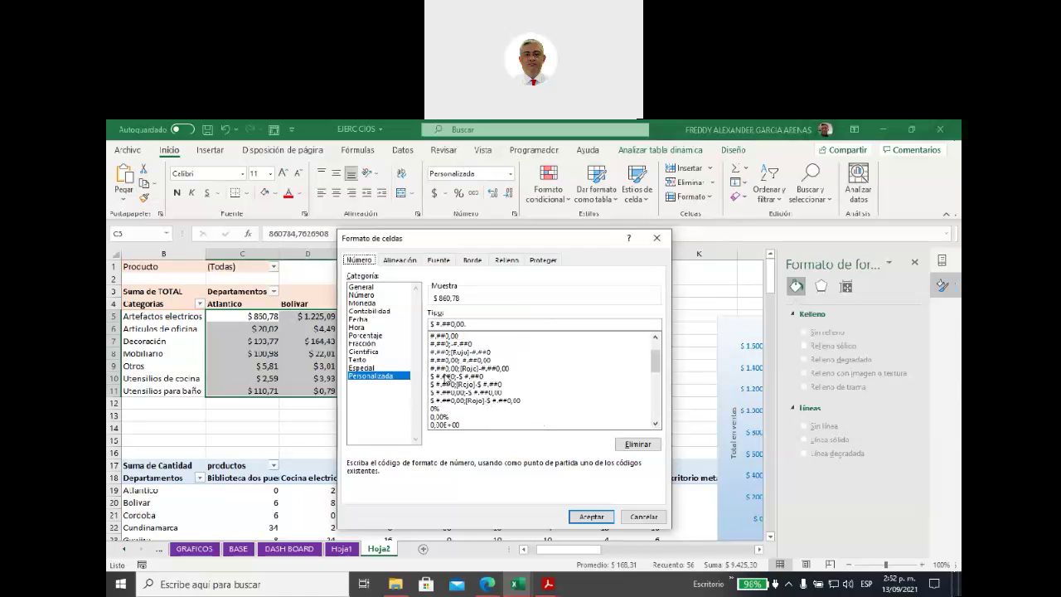
pyautogui.click(447, 378)
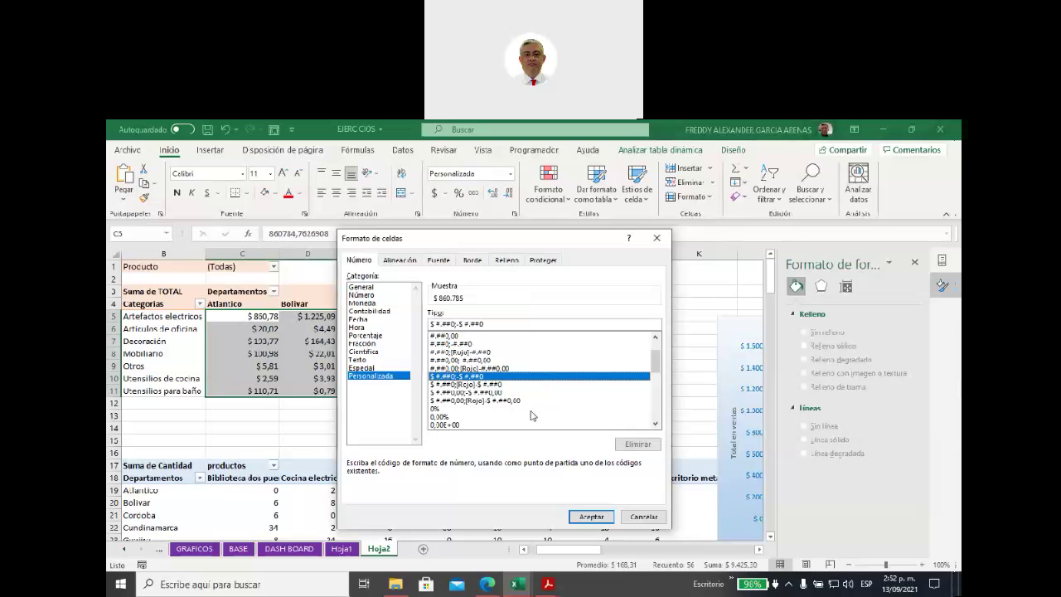
pyautogui.click(589, 518)
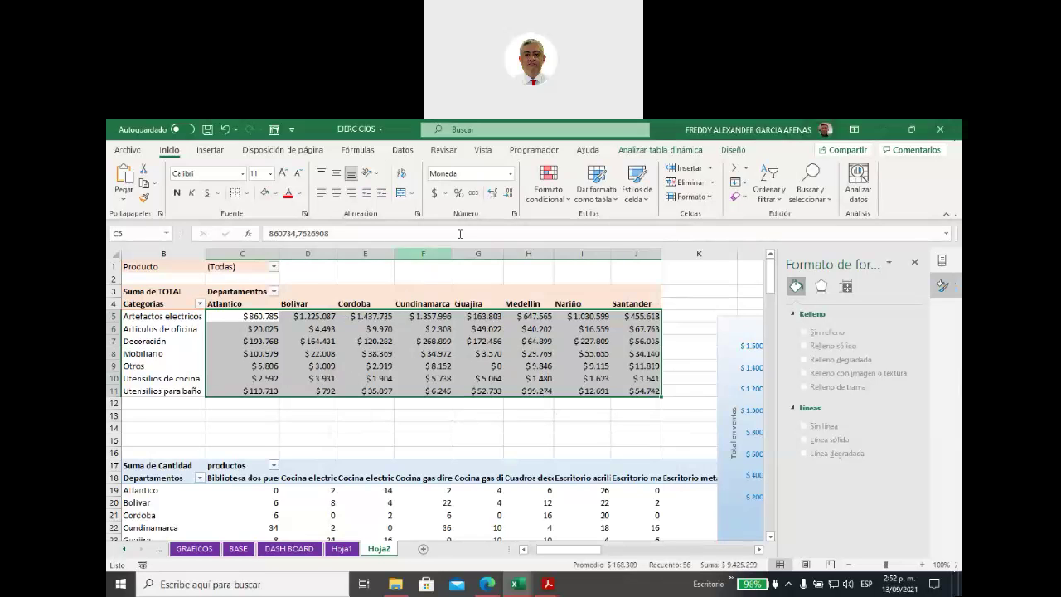
# Start a custom format for the sales values from "#.##0,00;[Rojo]-#.##0,00" and remove the decimals from both sections.
pyautogui.click(514, 215)
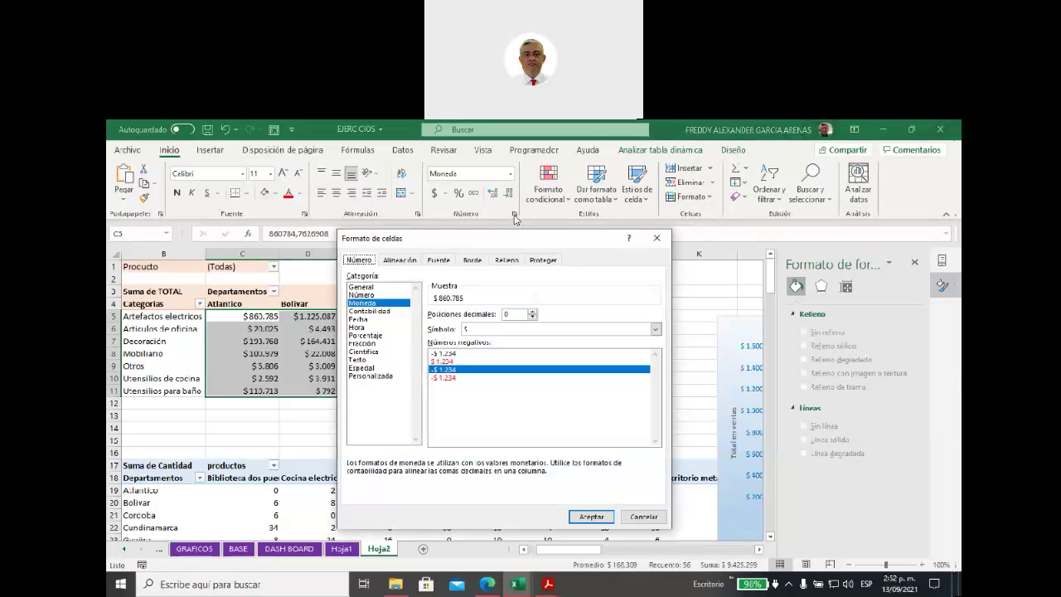
pyautogui.click(375, 378)
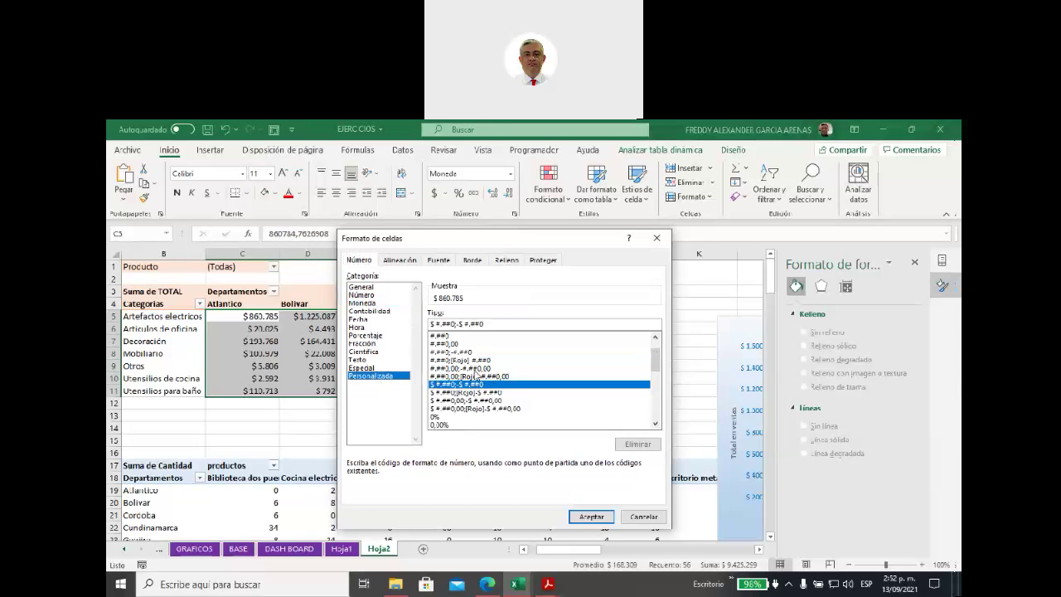
pyautogui.moveTo(486, 324); pyautogui.dragTo(426, 323)
pyautogui.click(495, 377)
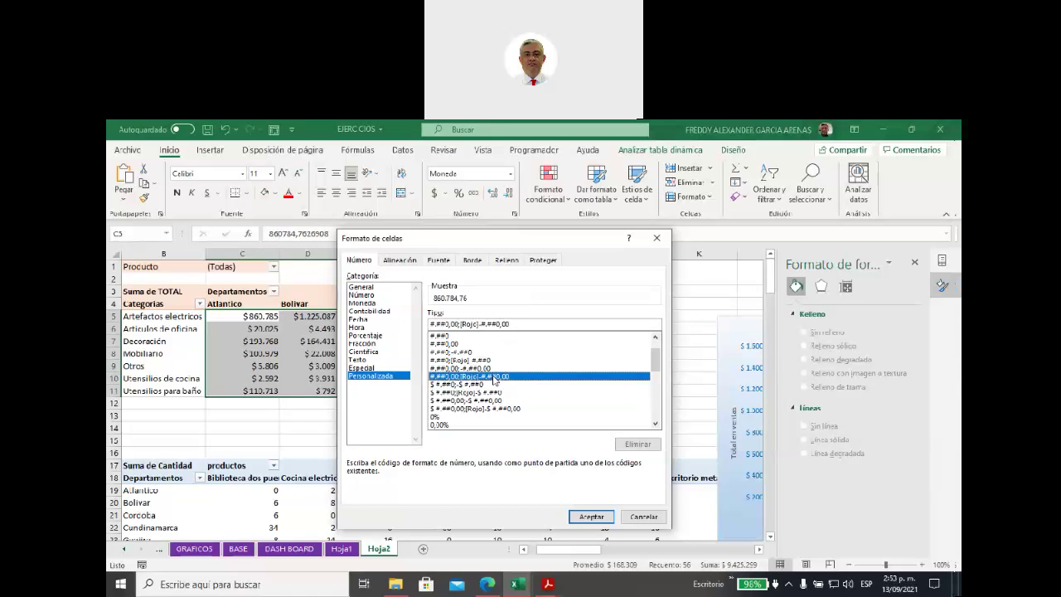
pyautogui.click(515, 322)
pyautogui.press('BackSpace')
pyautogui.press('BackSpace')
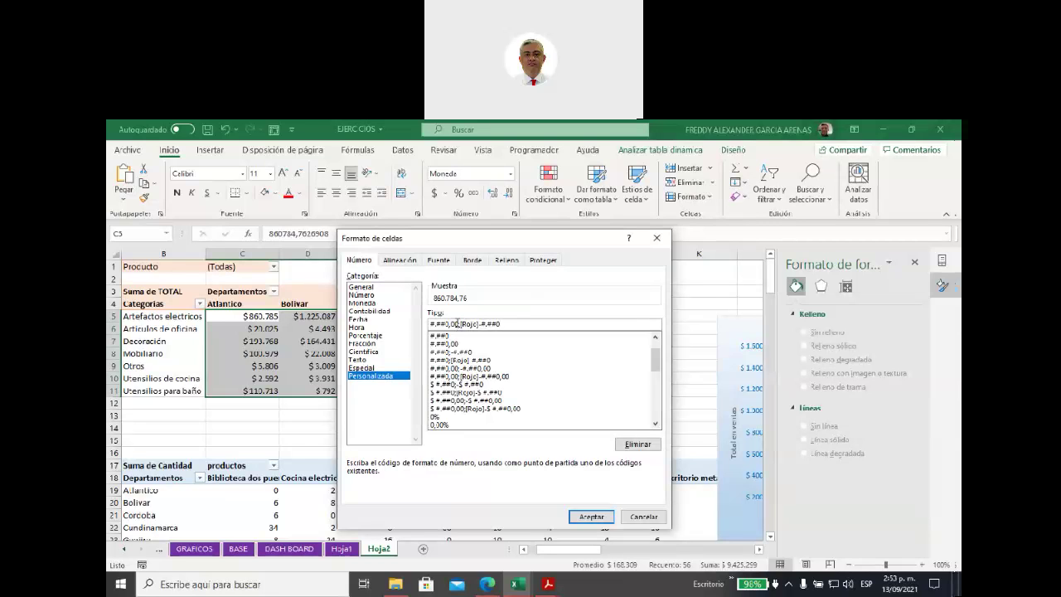
pyautogui.press('BackSpace')
pyautogui.press('BackSpace')
pyautogui.press('BackSpace')
pyautogui.moveTo(453, 323); pyautogui.dragTo(470, 322)
# Add [Azul] before the positive section and apply "[Azul]#.##0;[Rojo]-#.##0" to the sales values.
pyautogui.click(432, 324)
pyautogui.write('[AZUL]')
pyautogui.press('BackSpace')
pyautogui.press('BackSpace')
pyautogui.press('BackSpace')
pyautogui.press('BackSpace')
pyautogui.press('BackSpace')
pyautogui.write('Azul]')
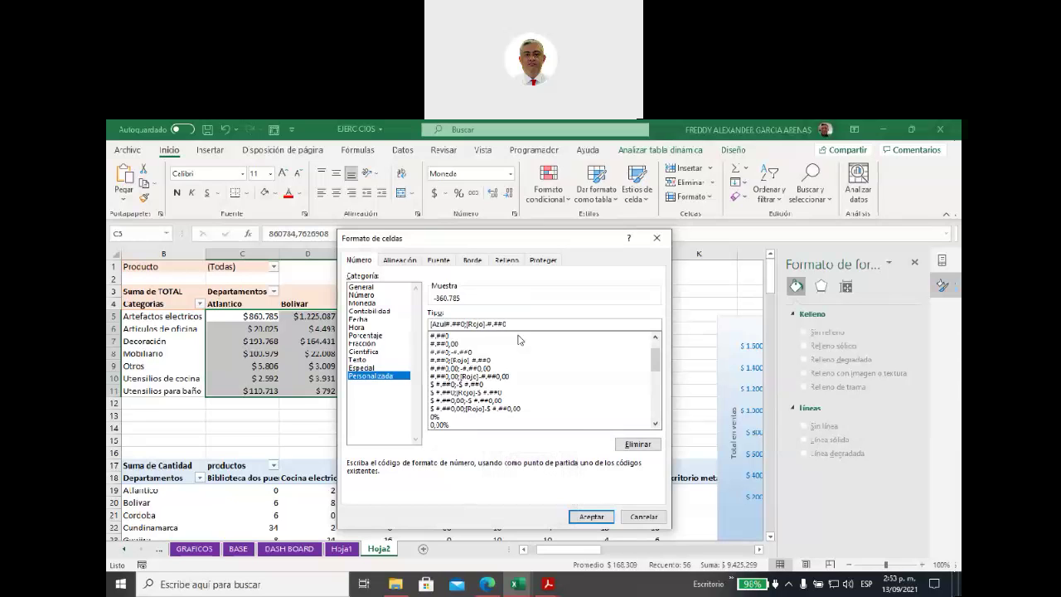
pyautogui.write(']')
pyautogui.moveTo(448, 324); pyautogui.dragTo(464, 324)
pyautogui.moveTo(488, 324); pyautogui.dragTo(511, 324)
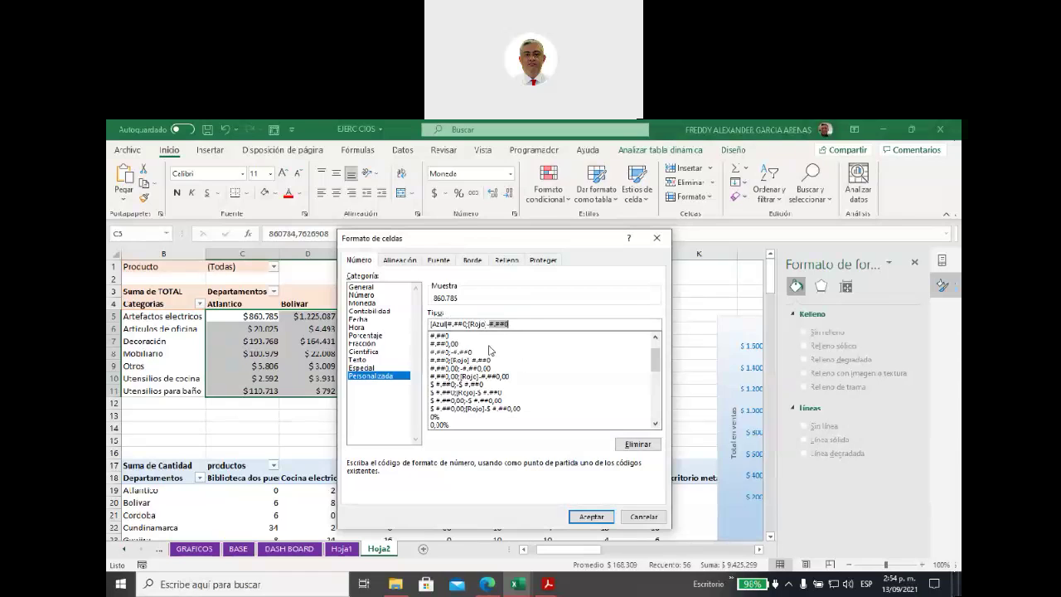
pyautogui.click(516, 324)
pyautogui.click(589, 517)
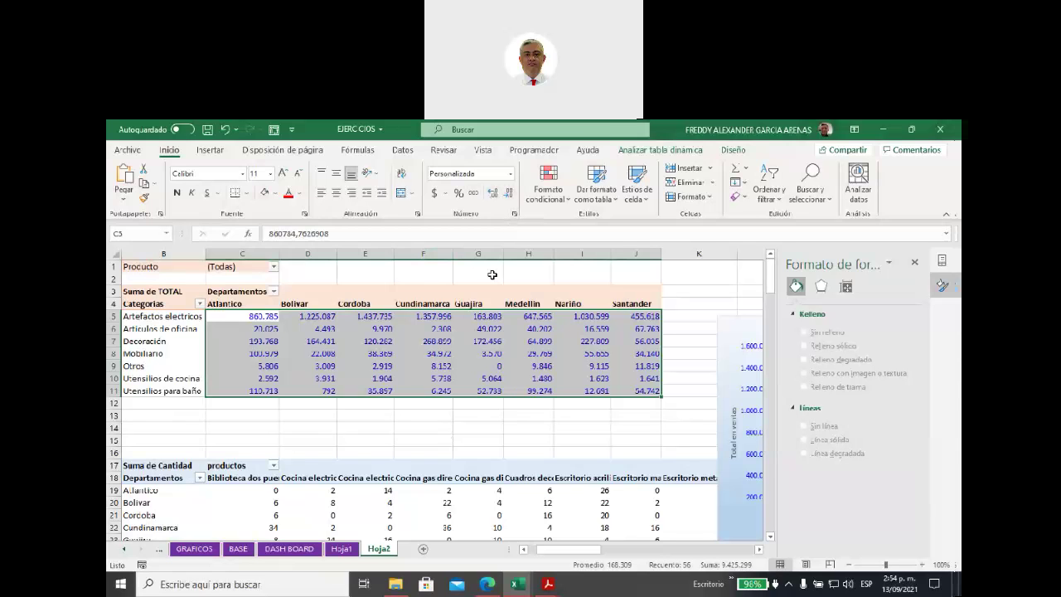
# Add the dollar sign to both sections and apply "[Azul]$ #.##0;[Rojo]$ -#.##0" to the sales values.
pyautogui.click(483, 171)
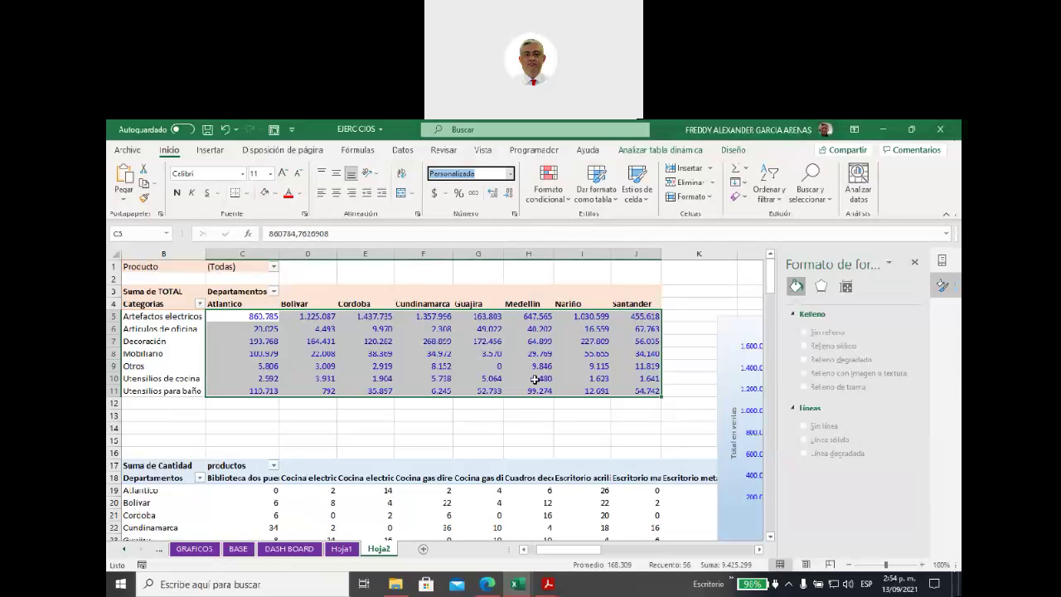
pyautogui.click(514, 214)
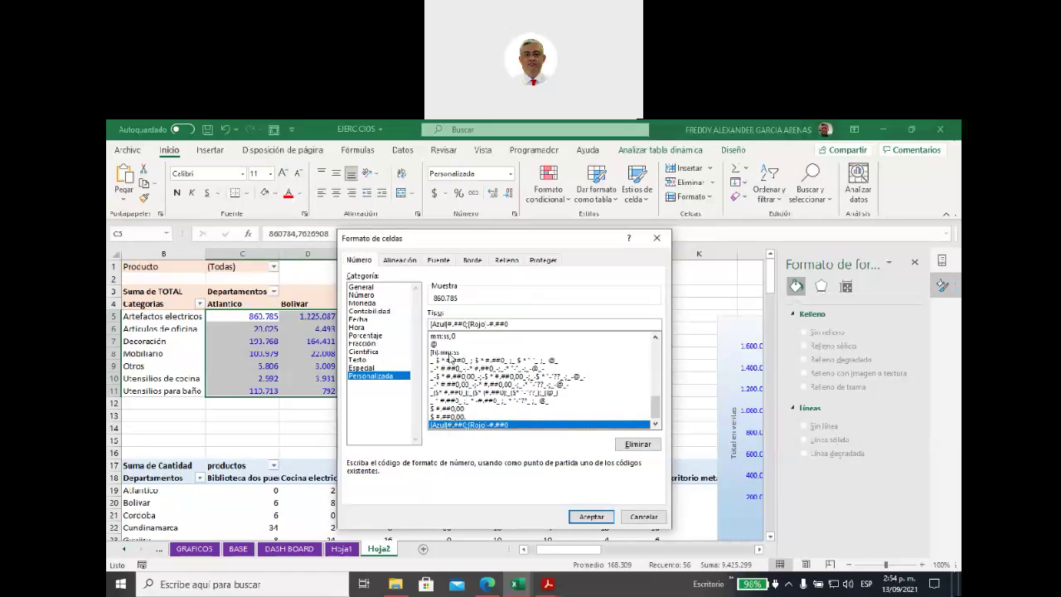
pyautogui.click(448, 322)
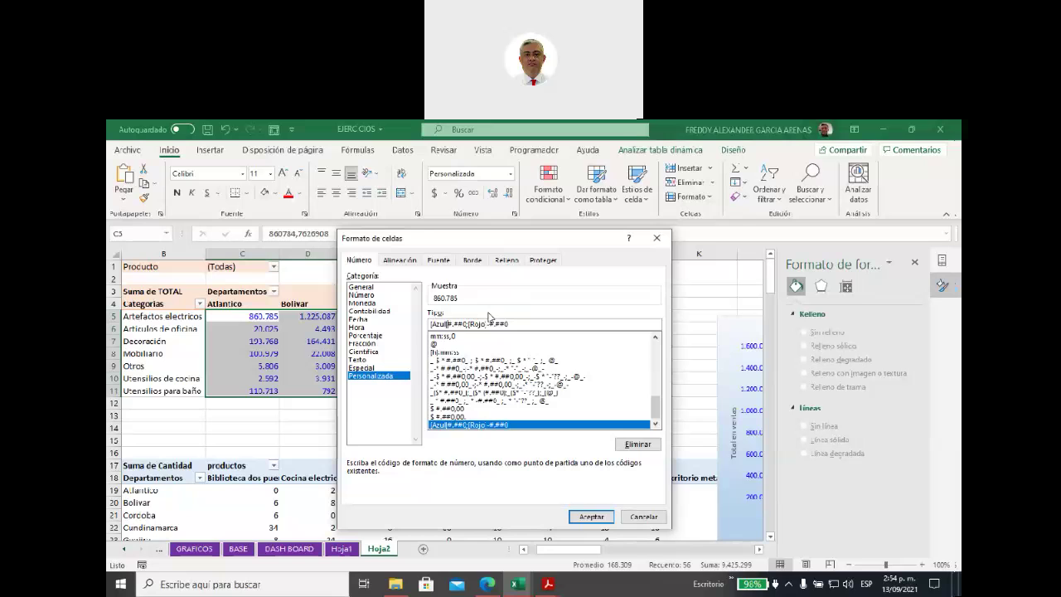
pyautogui.write('$')
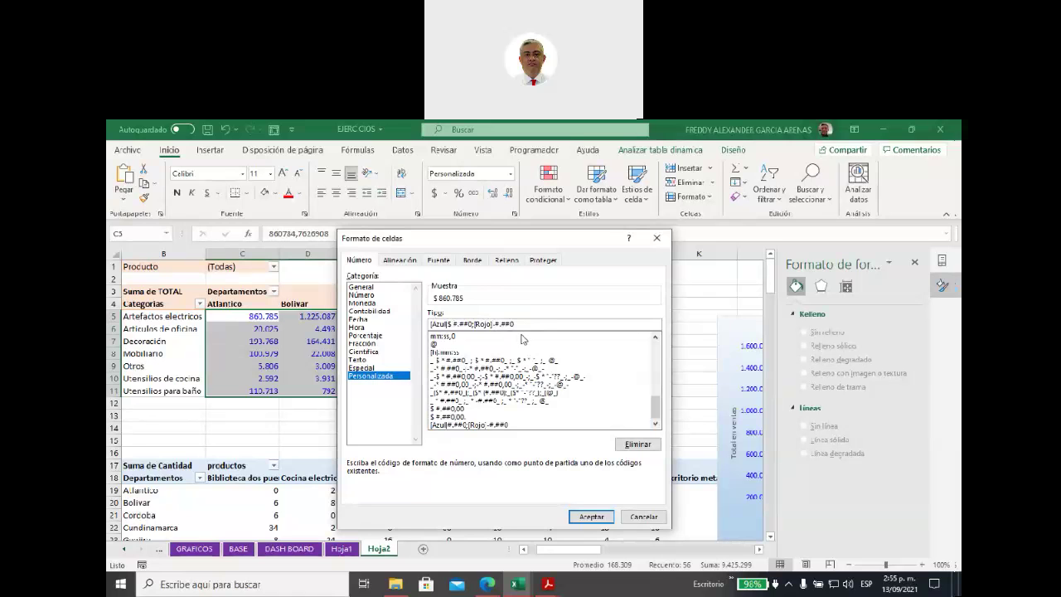
pyautogui.write('$')
pyautogui.click(585, 515)
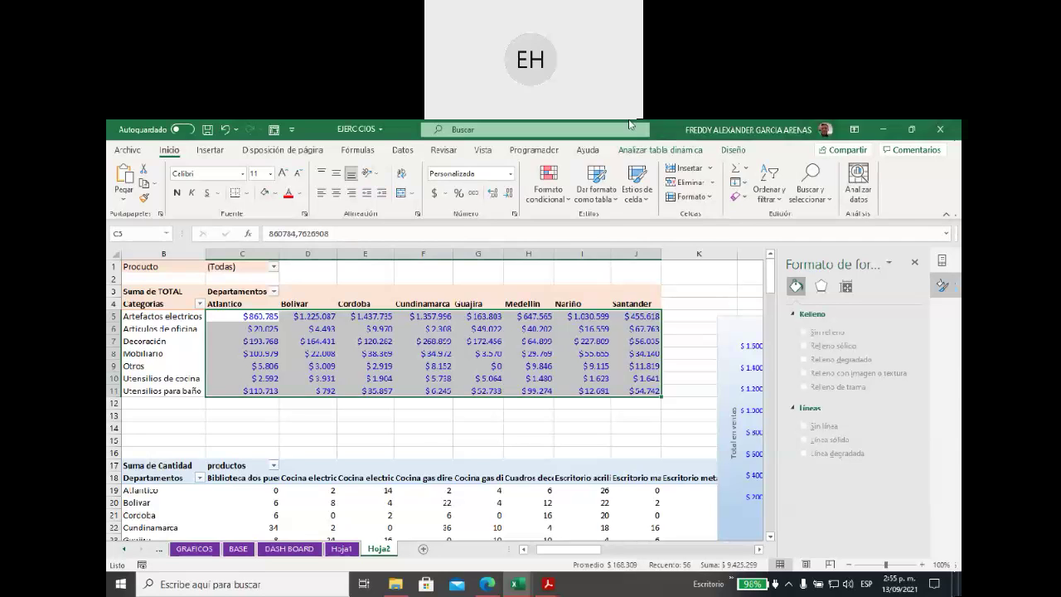
# Apply the existing custom format "$ #.##0,00." to the selected sales values to shorten them to thousands.
pyautogui.click(515, 214)
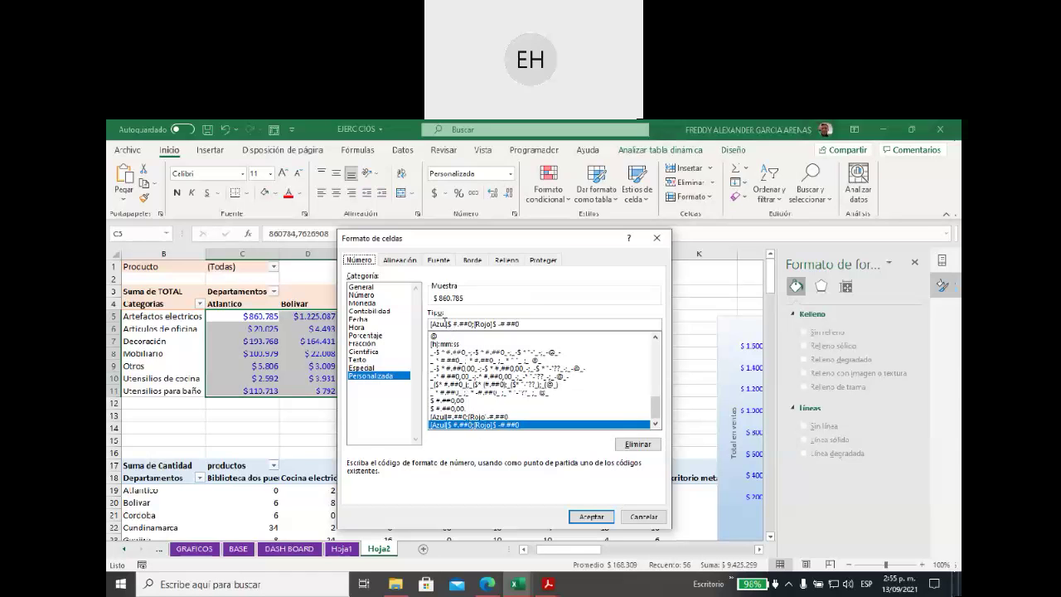
pyautogui.click(497, 323)
pyautogui.click(457, 409)
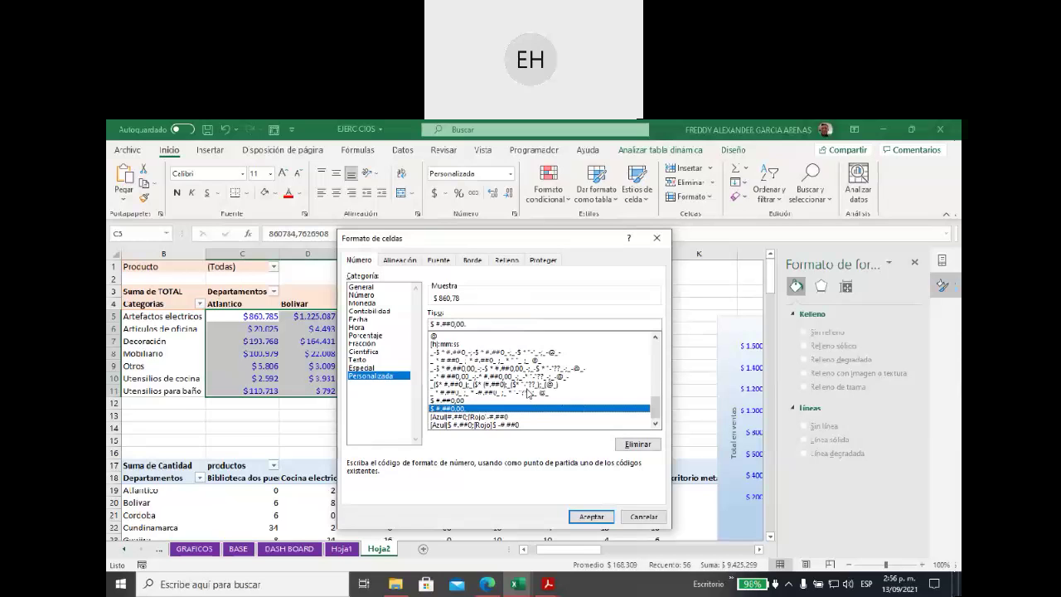
pyautogui.scroll(2, 524, 398)
pyautogui.scroll(1, 524, 398)
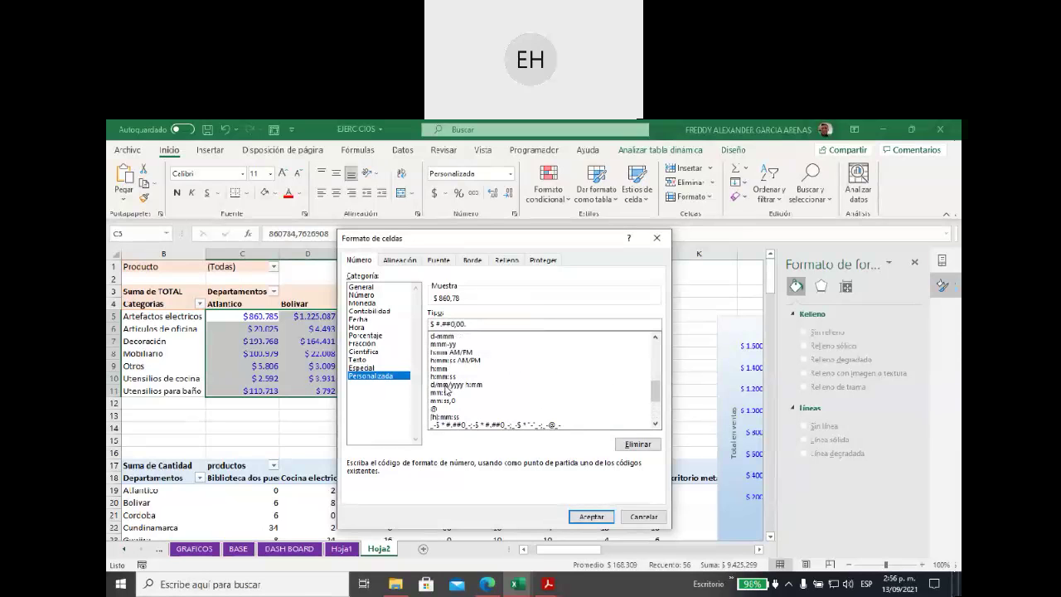
pyautogui.scroll(1, 453, 384)
pyautogui.scroll(3, 455, 388)
pyautogui.scroll(3, 455, 394)
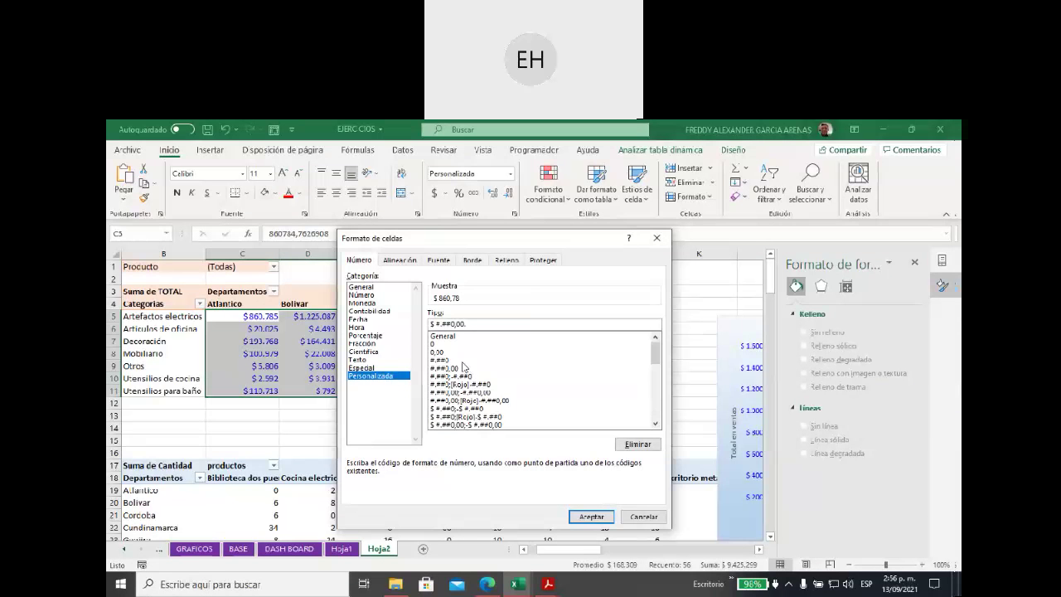
pyautogui.scroll(-1, 464, 371)
pyautogui.scroll(-3, 460, 377)
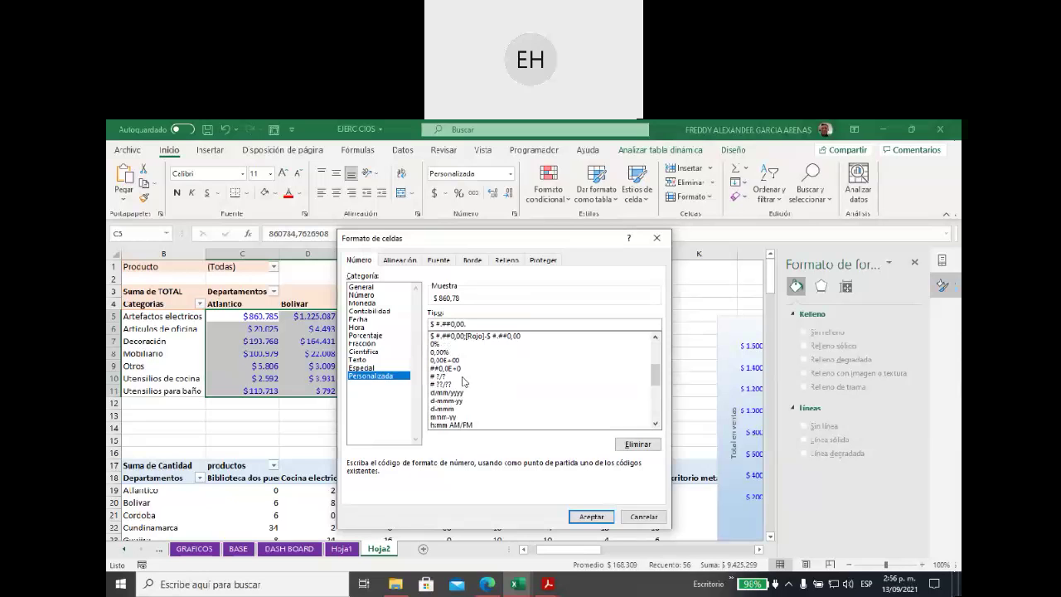
pyautogui.scroll(-4, 460, 383)
pyautogui.scroll(-2, 462, 386)
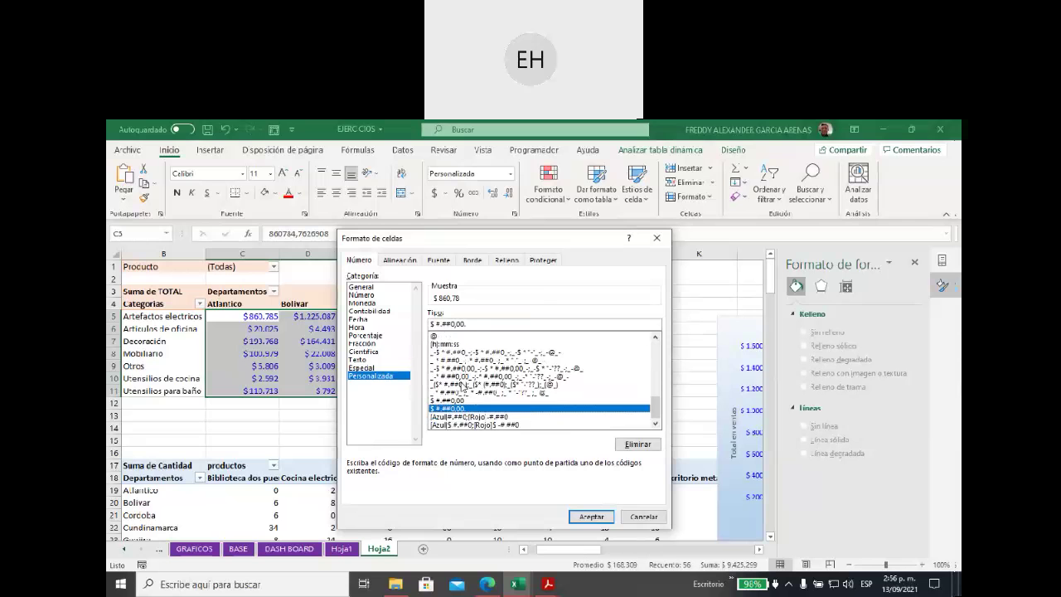
pyautogui.click(590, 516)
pyautogui.click(433, 443)
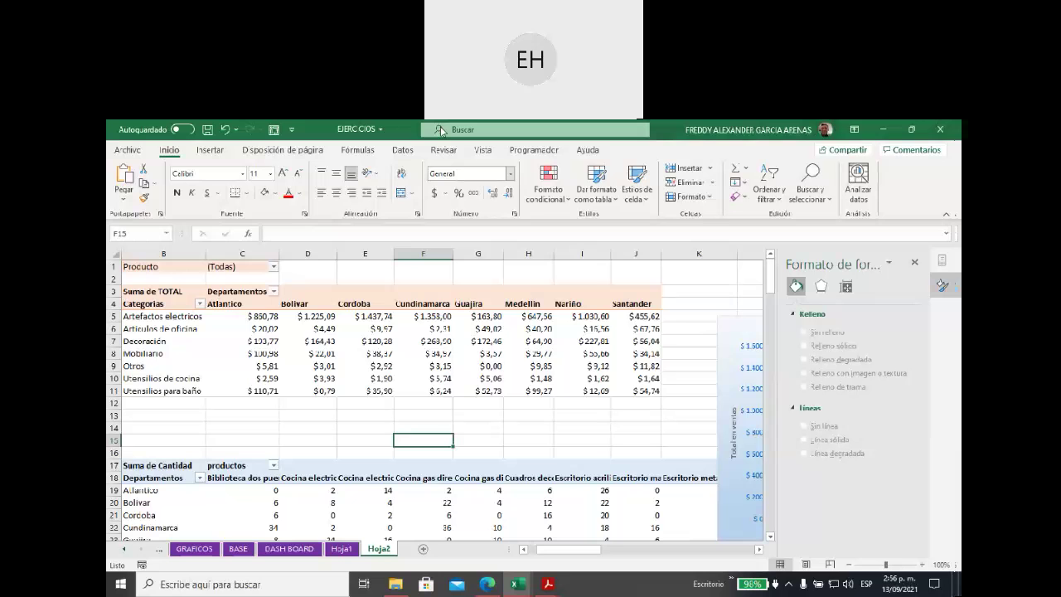
# Check the cell protection options for the empty cell F15 and close them without changes.
pyautogui.click(514, 214)
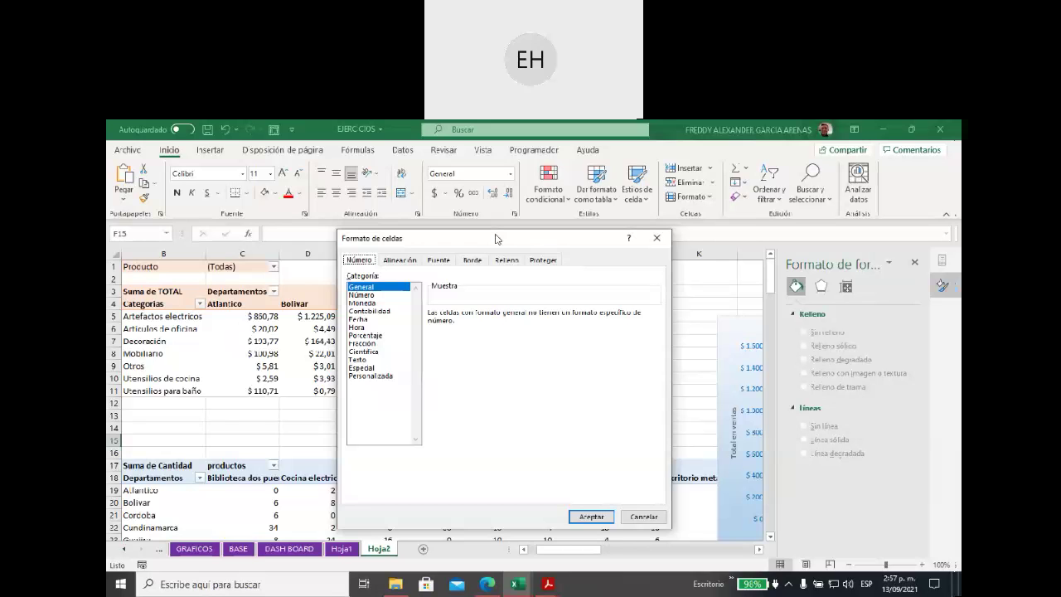
pyautogui.click(543, 260)
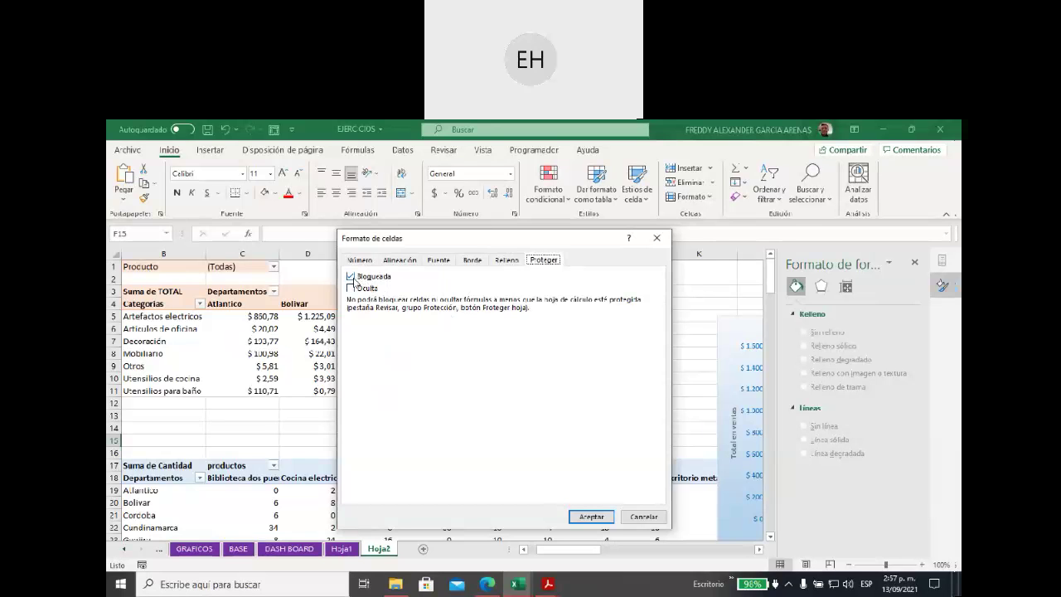
pyautogui.click(643, 516)
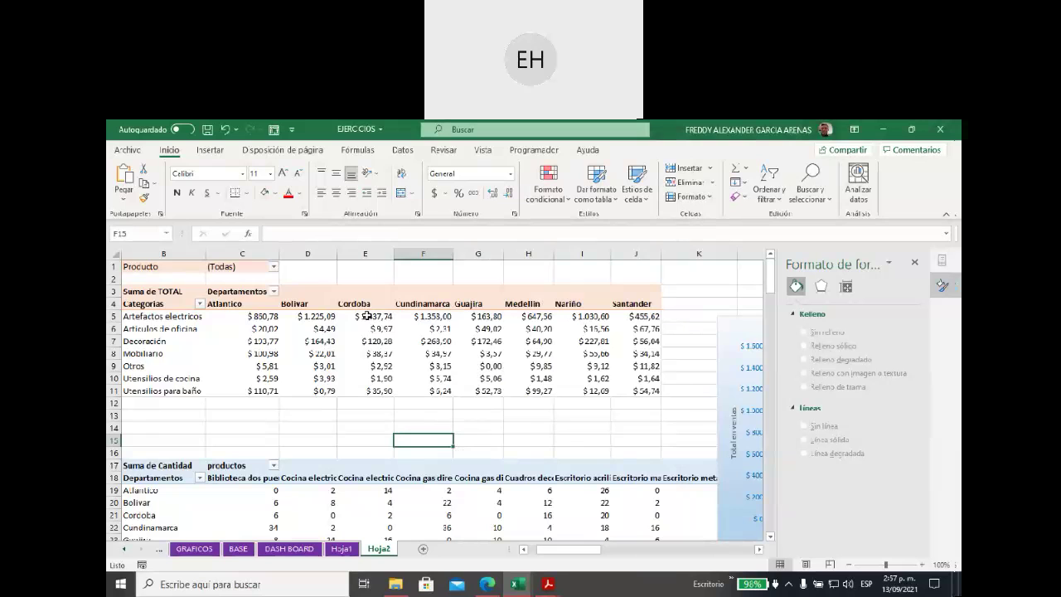
# Check the cell protection options for the Cordoba sales values and cancel without changes.
pyautogui.moveTo(367, 316); pyautogui.dragTo(368, 387)
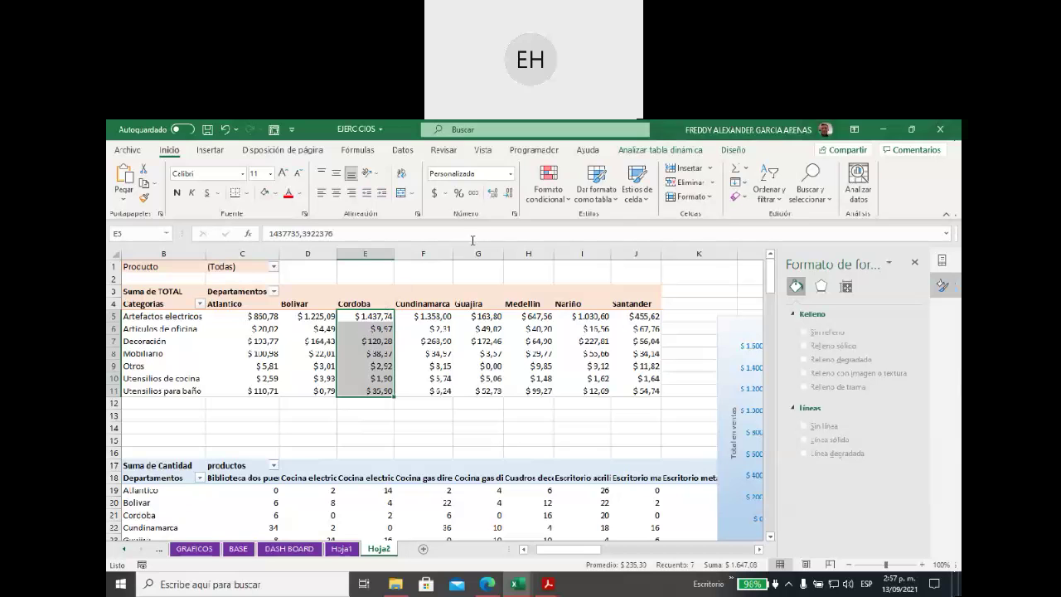
pyautogui.click(514, 215)
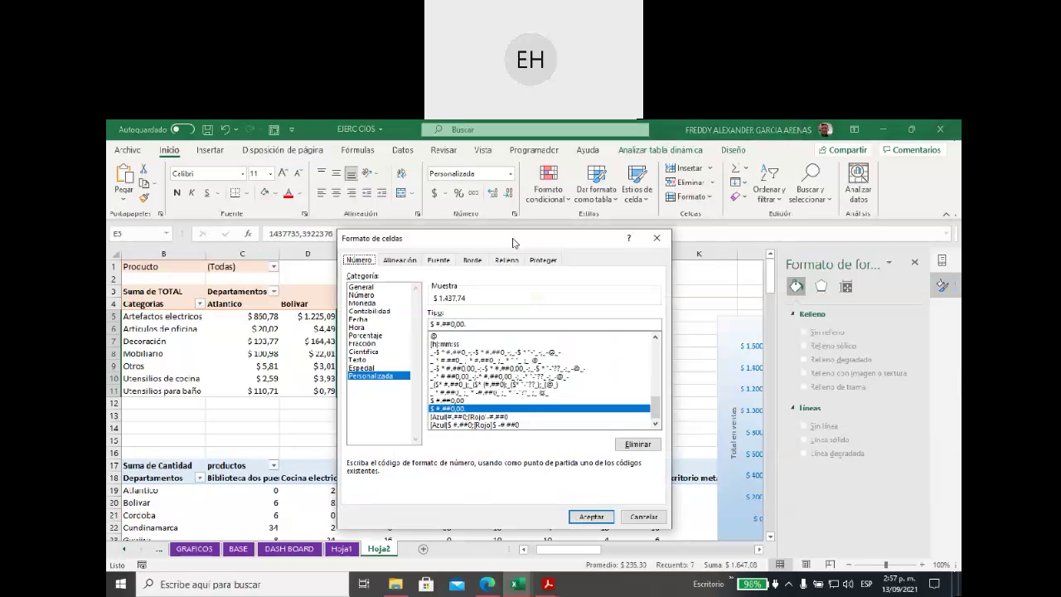
pyautogui.click(542, 261)
pyautogui.moveTo(482, 238); pyautogui.dragTo(569, 236)
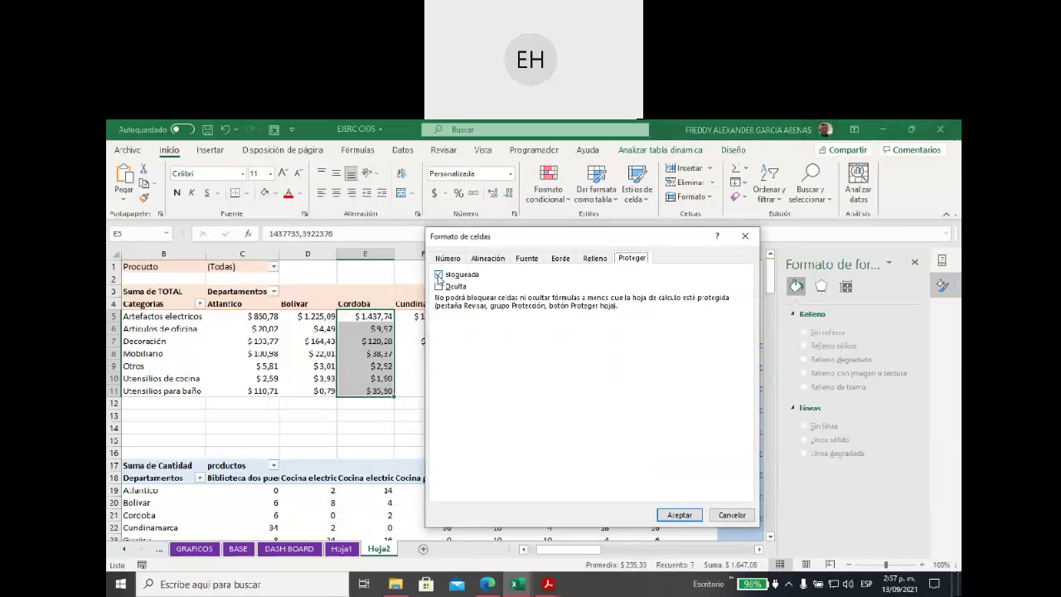
pyautogui.click(732, 515)
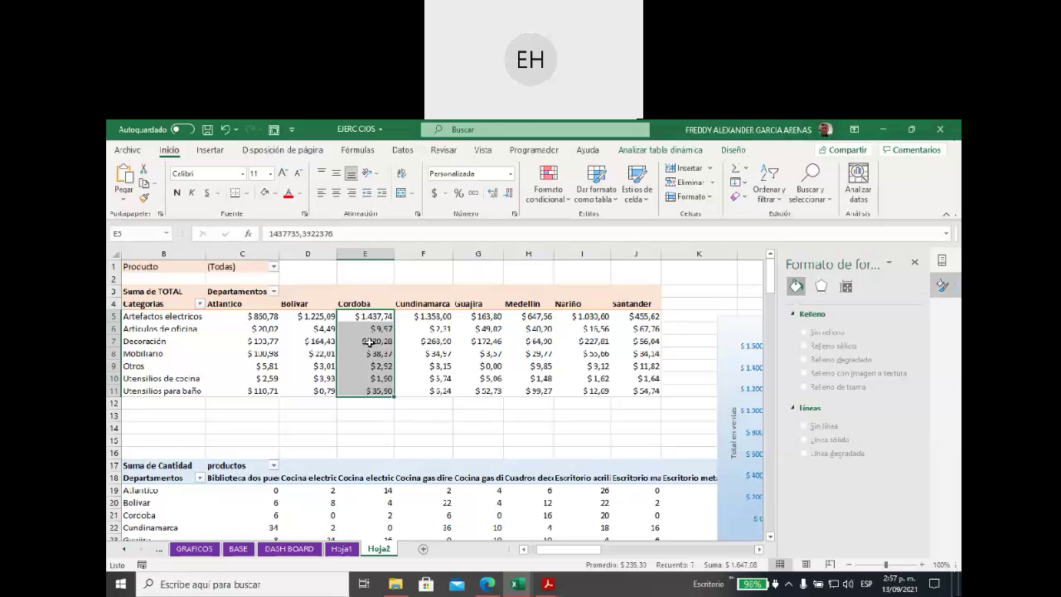
# Review the custom number format of the Cordoba sales values and close it without changes.
pyautogui.click(514, 213)
pyautogui.moveTo(508, 242); pyautogui.dragTo(439, 276)
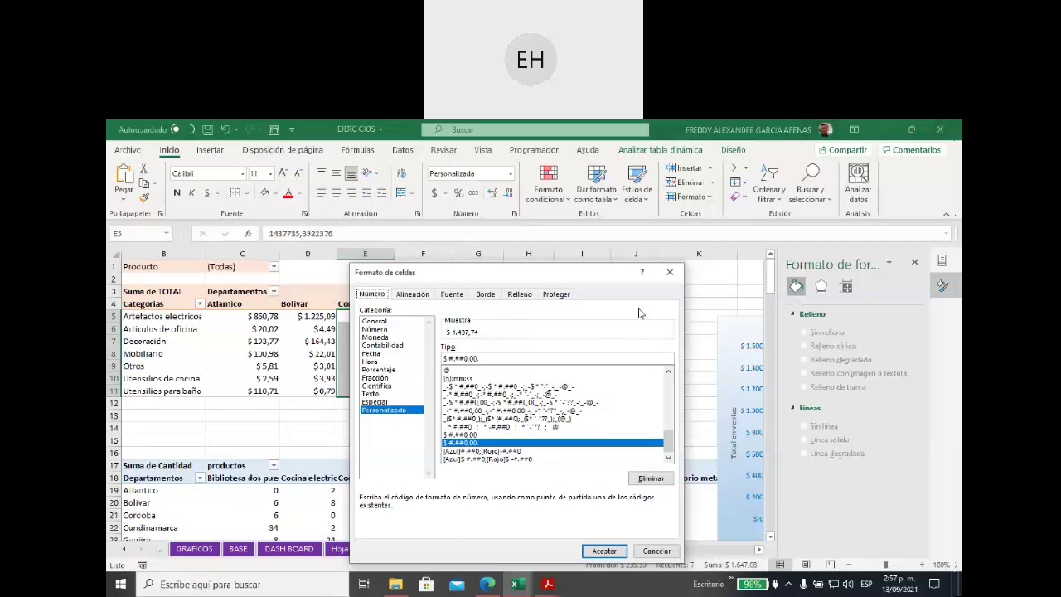
pyautogui.click(670, 272)
pyautogui.click(433, 433)
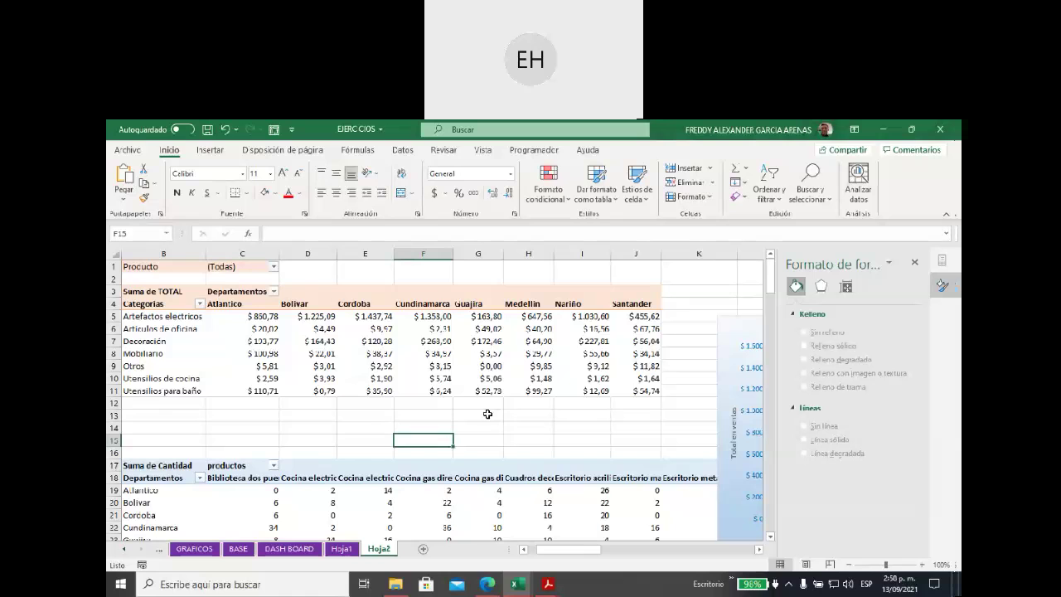
pyautogui.click(314, 319)
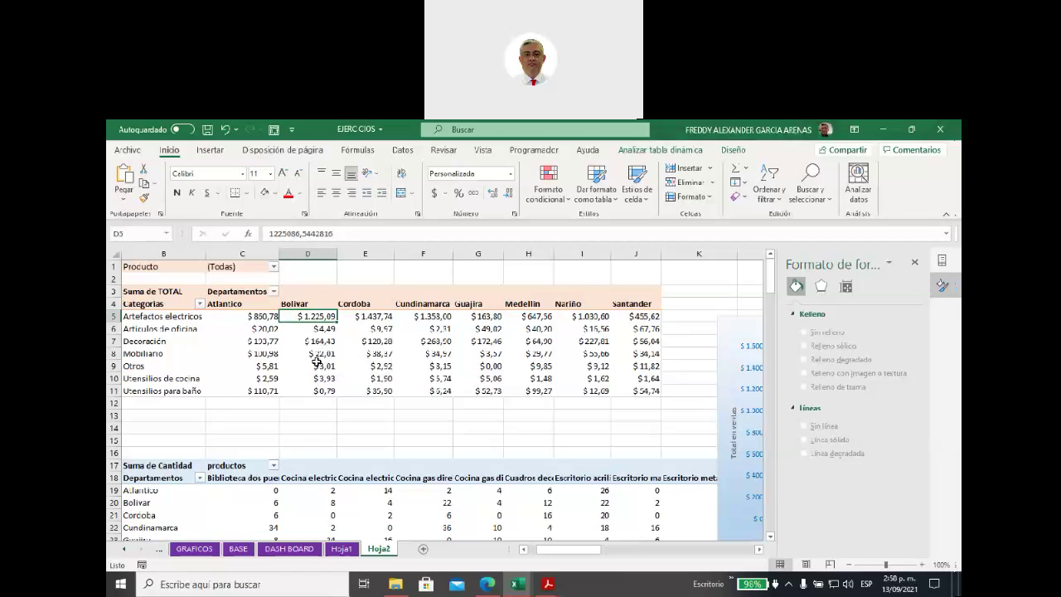
pyautogui.click(319, 364)
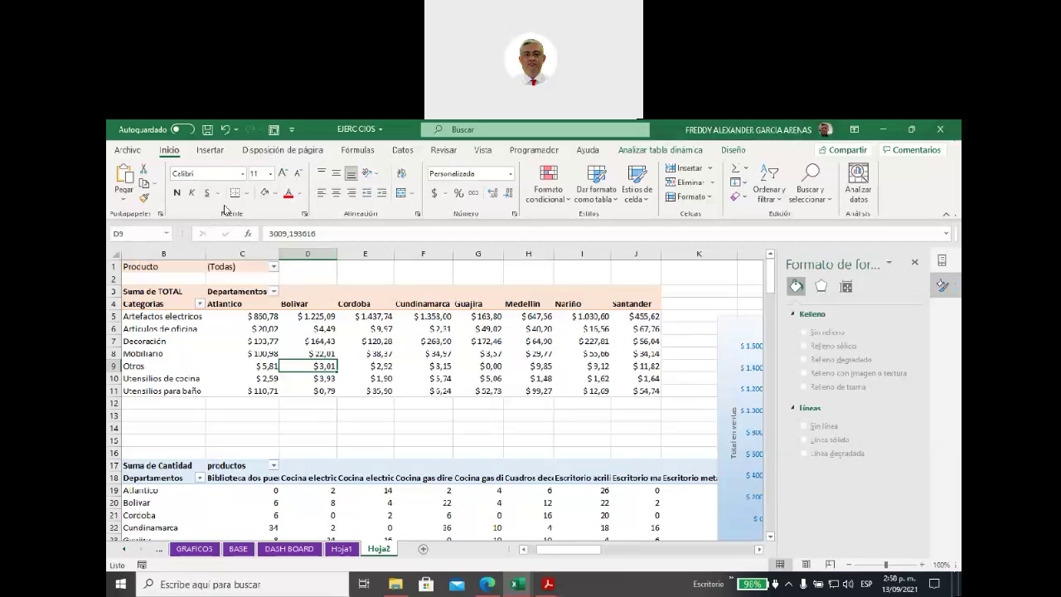
pyautogui.click(210, 151)
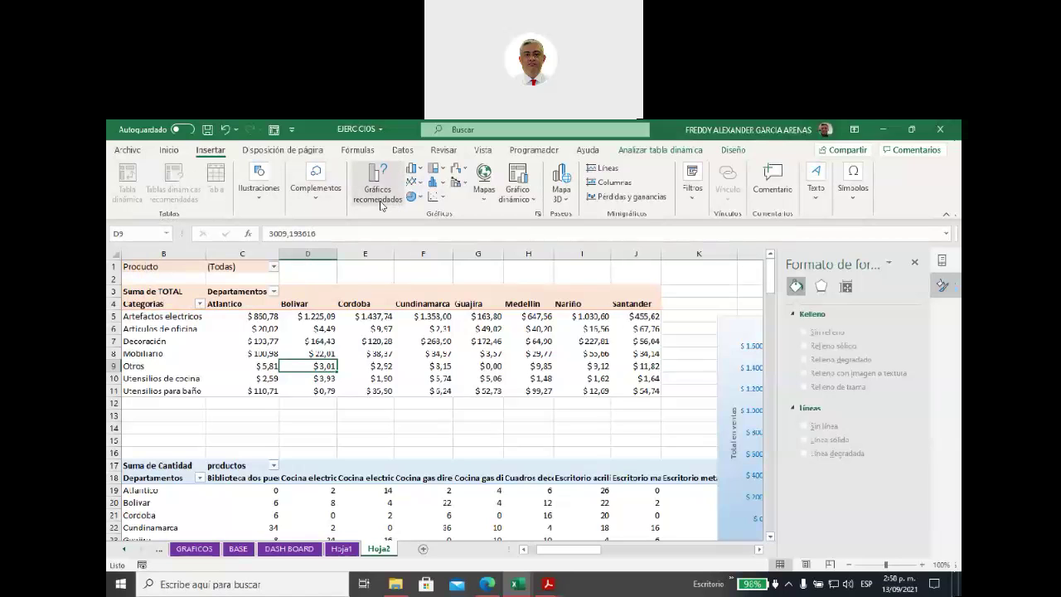
pyautogui.click(524, 201)
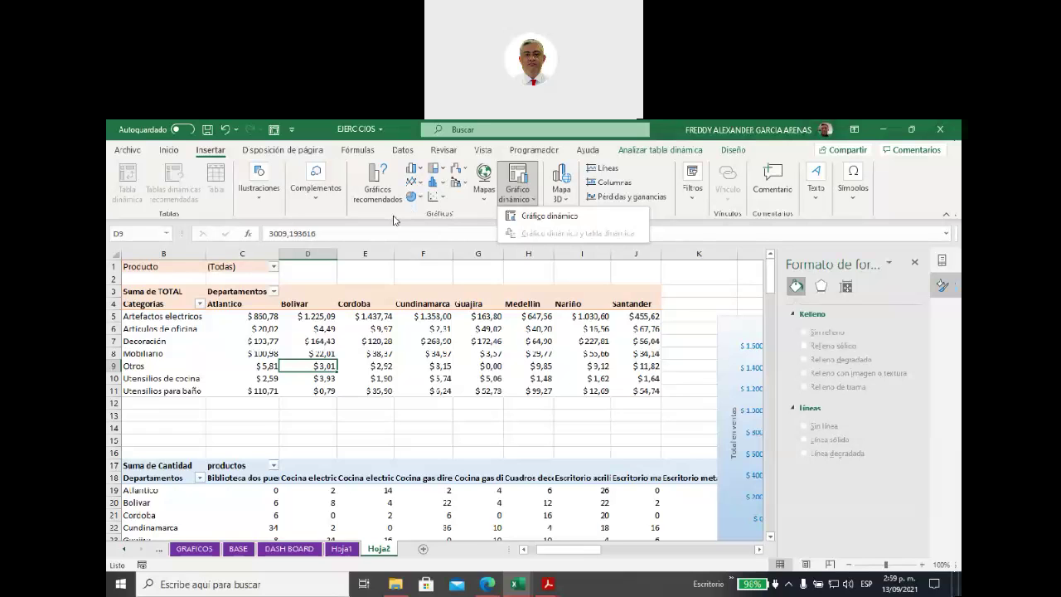
# Insert a clustered bar (Barras agrupadas) pivot chart from the quantity pivot table by department and product.
pyautogui.scroll(-3, 328, 345)
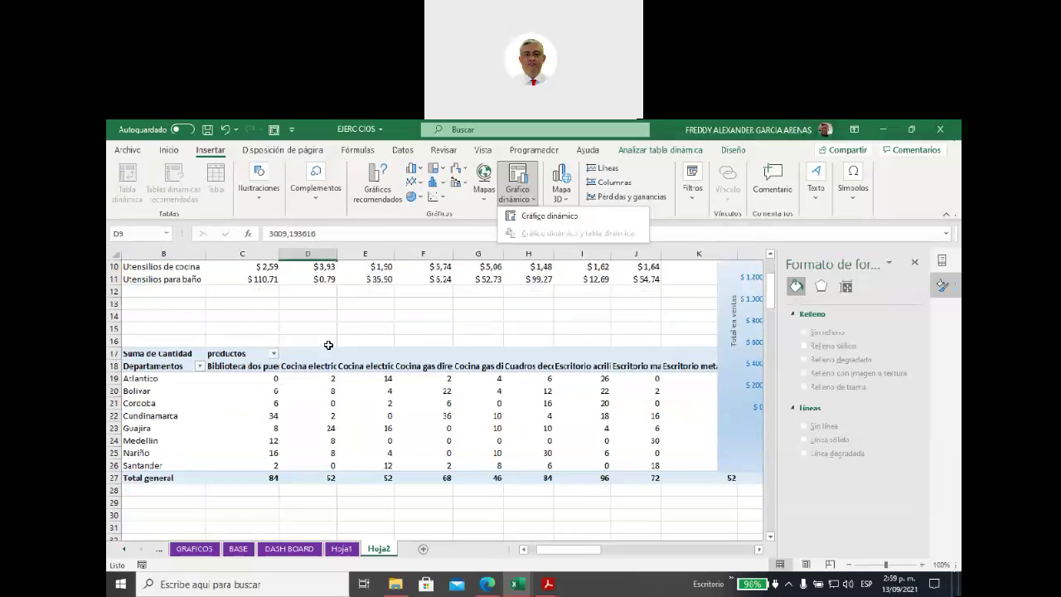
pyautogui.moveTo(317, 391); pyautogui.dragTo(317, 397)
pyautogui.click(317, 400)
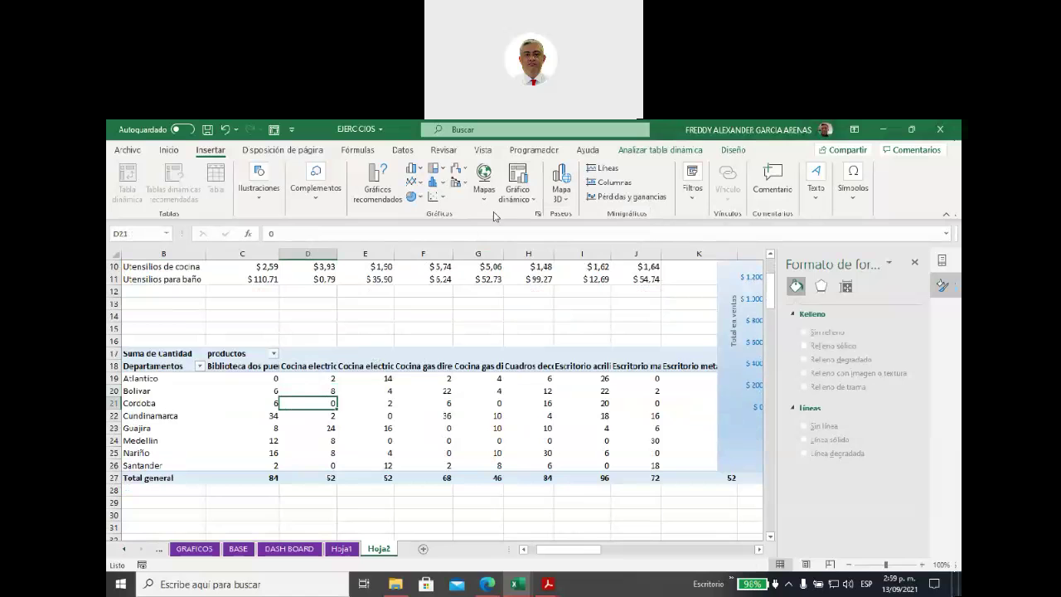
pyautogui.click(518, 196)
pyautogui.click(531, 219)
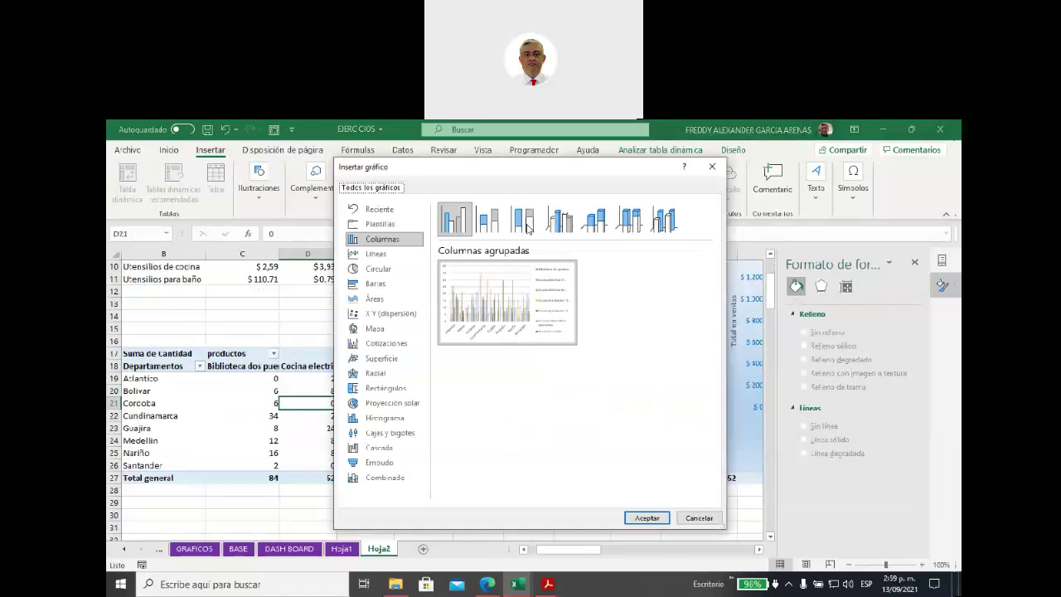
pyautogui.moveTo(480, 328)
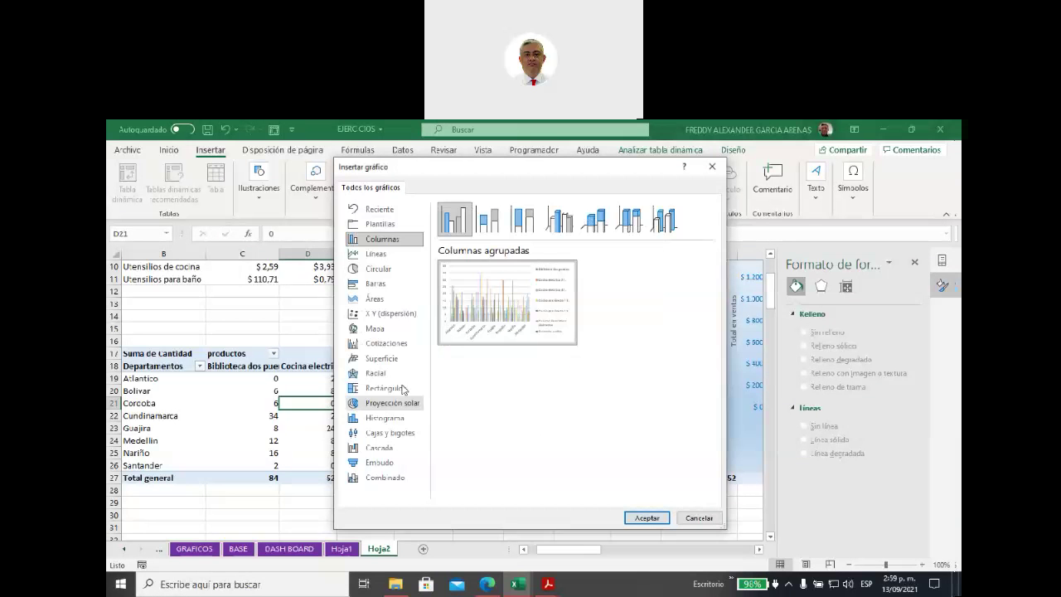
pyautogui.click(373, 284)
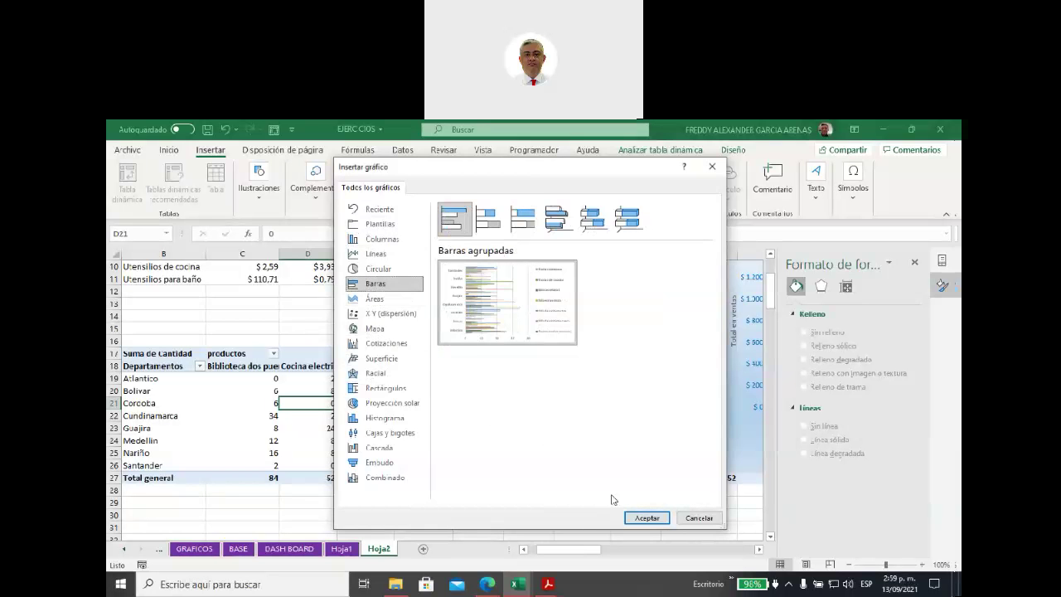
pyautogui.click(646, 518)
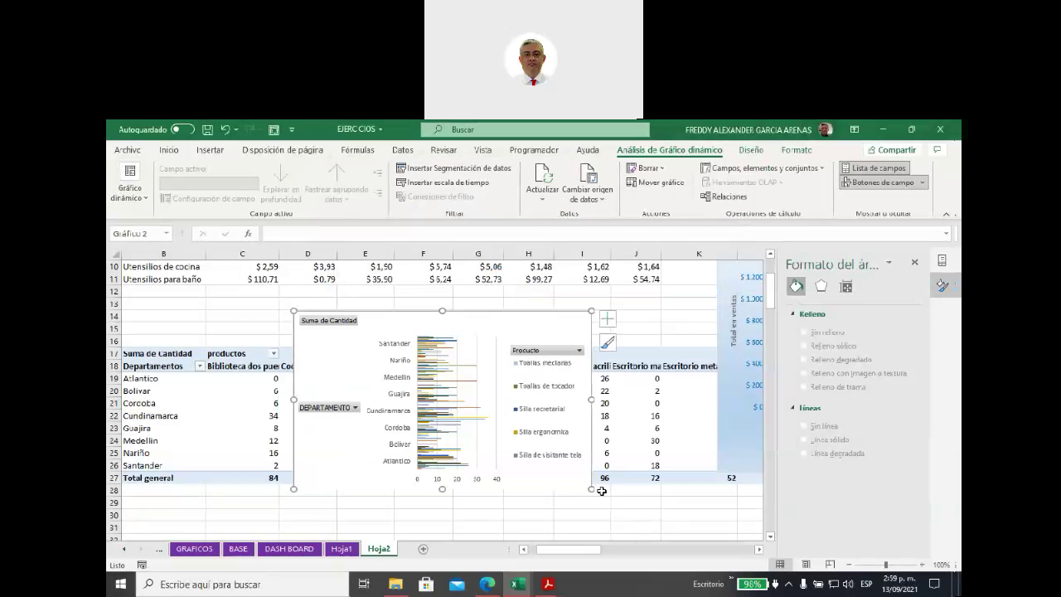
# Enlarge the new bar chart and place it so the quantity table's Departamentos column stays uncovered.
pyautogui.moveTo(455, 320); pyautogui.dragTo(331, 279)
pyautogui.moveTo(467, 448); pyautogui.dragTo(619, 494)
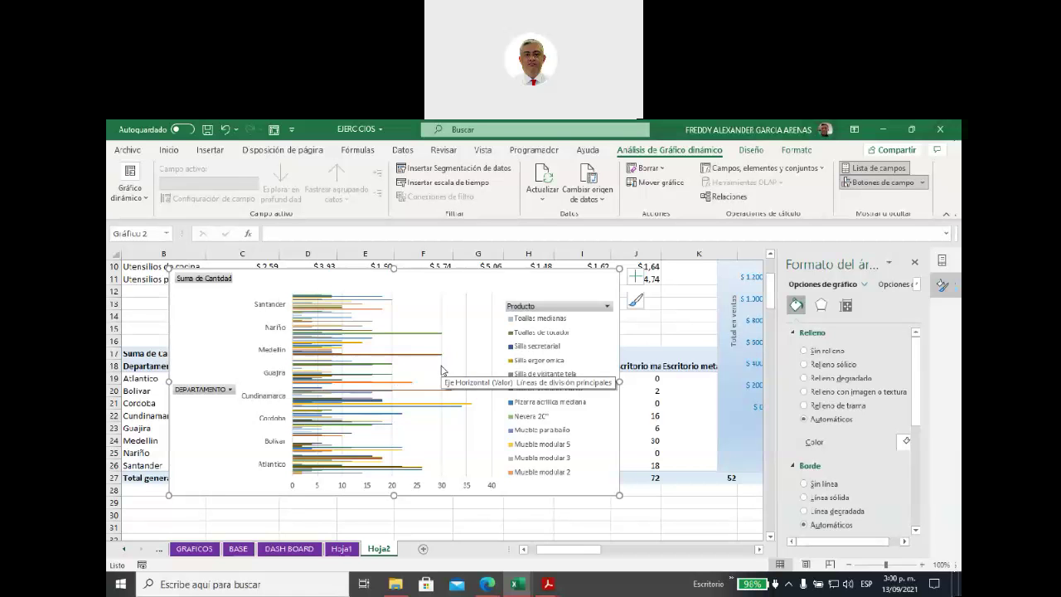
pyautogui.moveTo(439, 296); pyautogui.dragTo(486, 311)
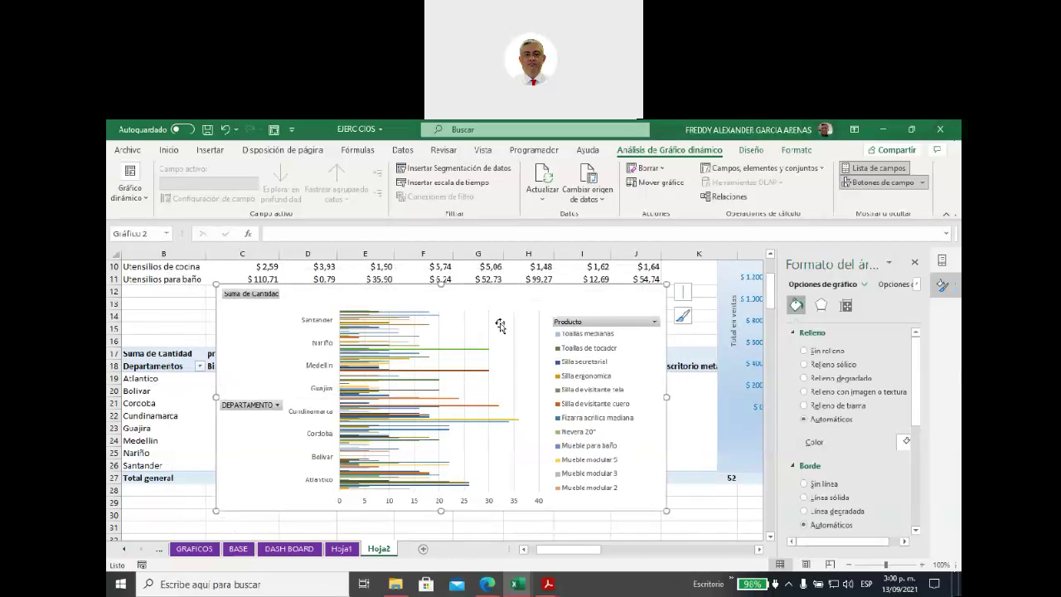
# Filter the quantity pivot table's Departamentos field to show only Cordoba.
pyautogui.click(200, 366)
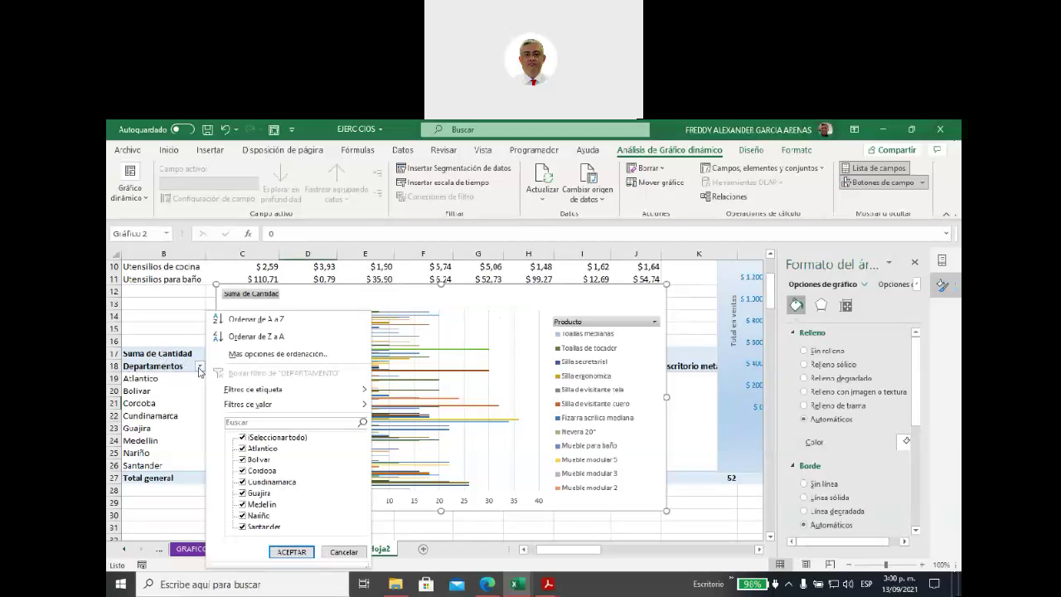
pyautogui.click(243, 438)
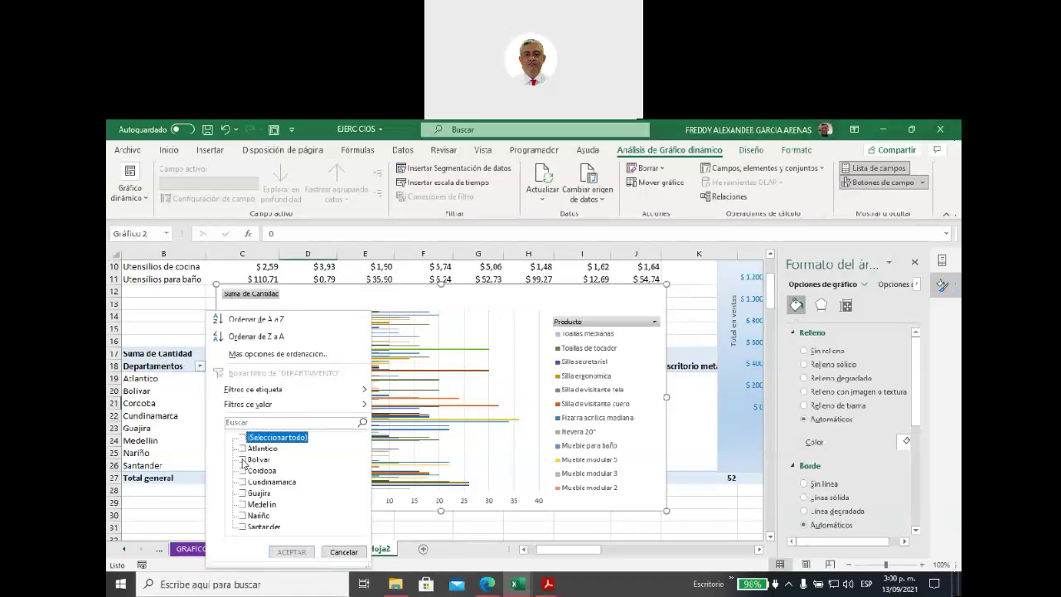
pyautogui.click(242, 471)
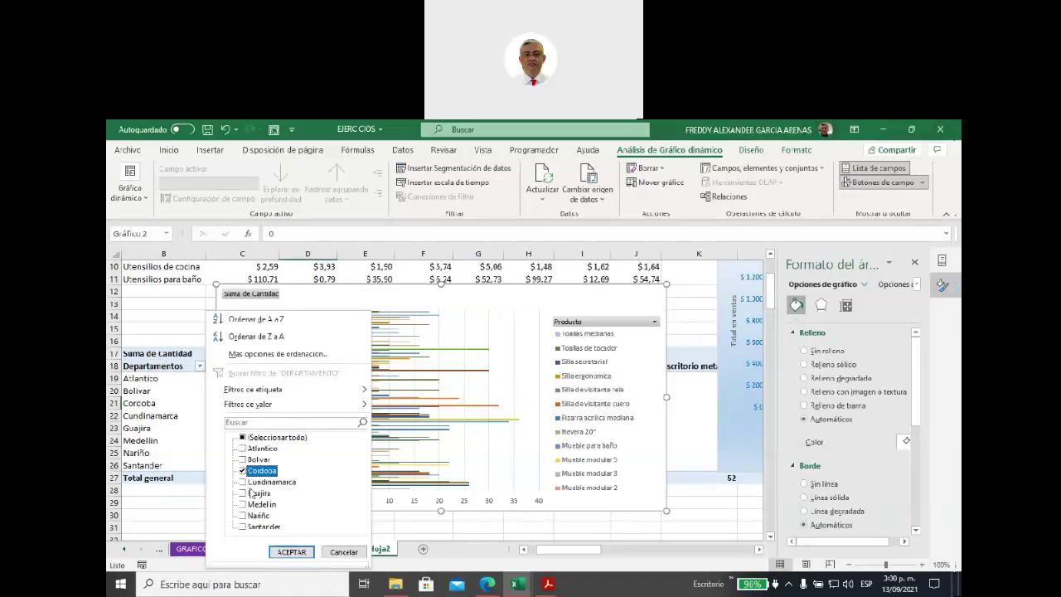
pyautogui.click(292, 551)
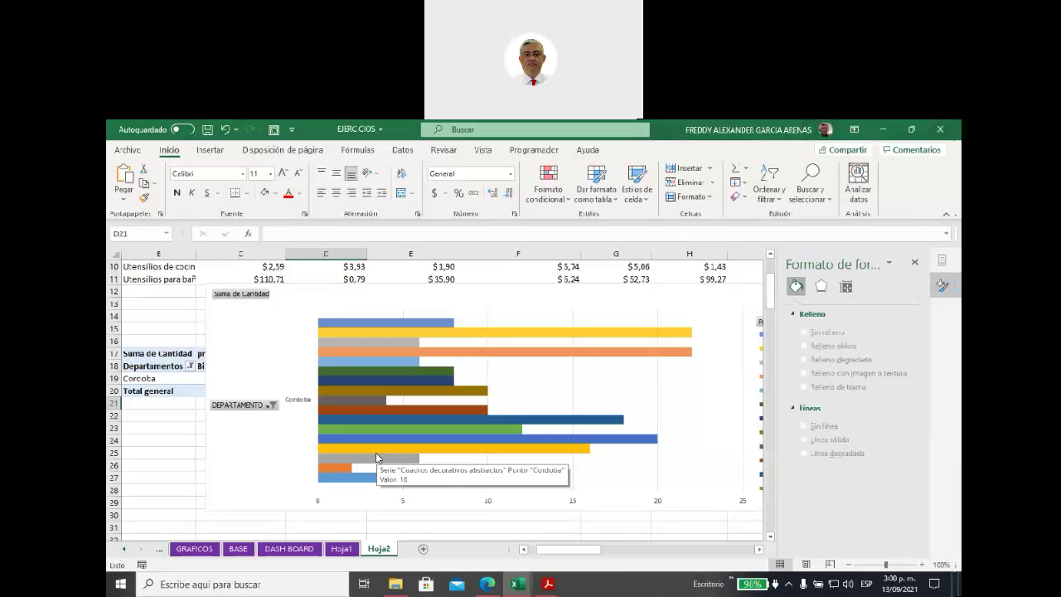
# Shrink the Cordoba bar chart and reposition it so that the whole chart and its legend fit in view.
pyautogui.moveTo(372, 301); pyautogui.dragTo(297, 283)
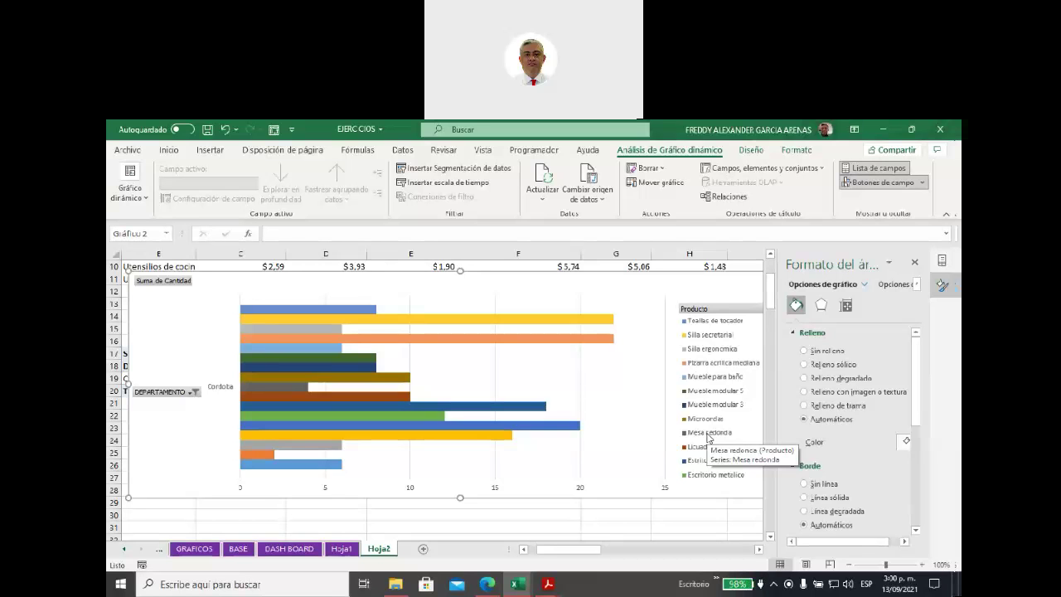
pyautogui.scroll(1, 709, 438)
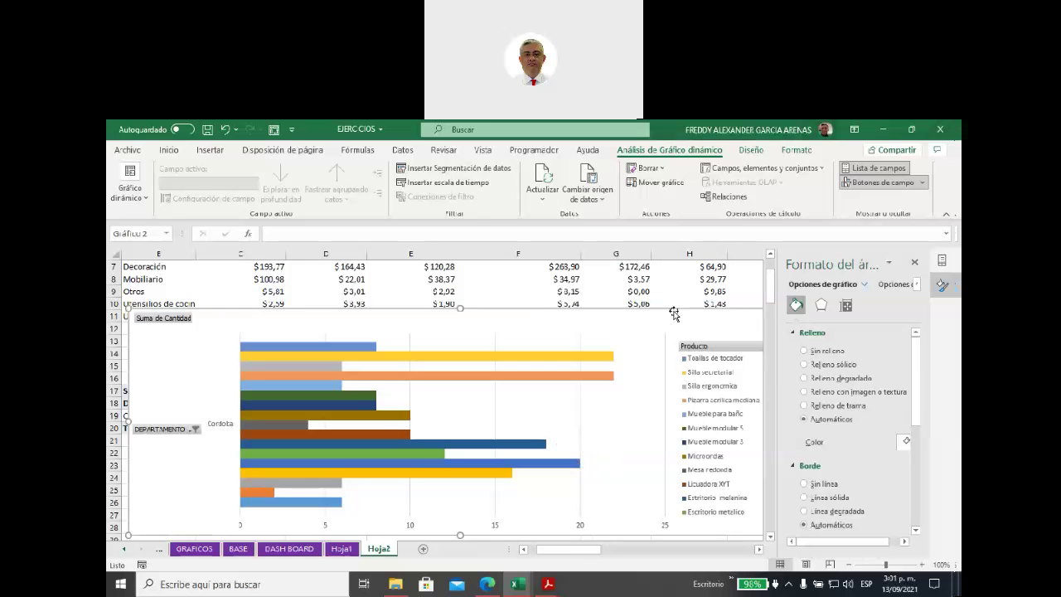
pyautogui.moveTo(674, 313); pyautogui.dragTo(531, 301)
pyautogui.moveTo(736, 295); pyautogui.dragTo(628, 331)
pyautogui.moveTo(512, 342); pyautogui.dragTo(561, 293)
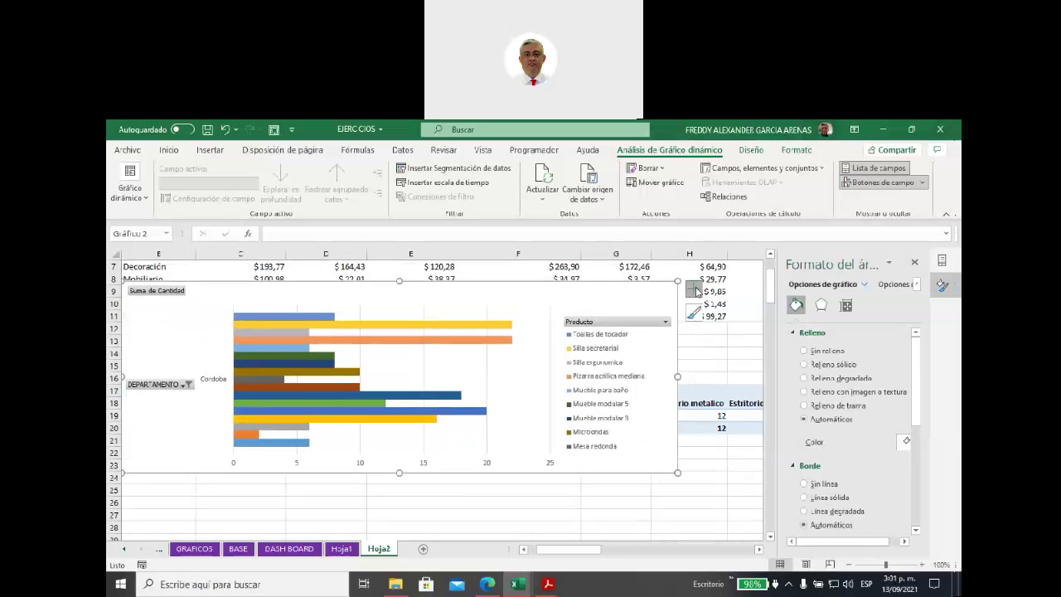
# Add data labels to the Cordoba bar chart and move it clear of the quantity table's Departamentos column.
pyautogui.click(695, 290)
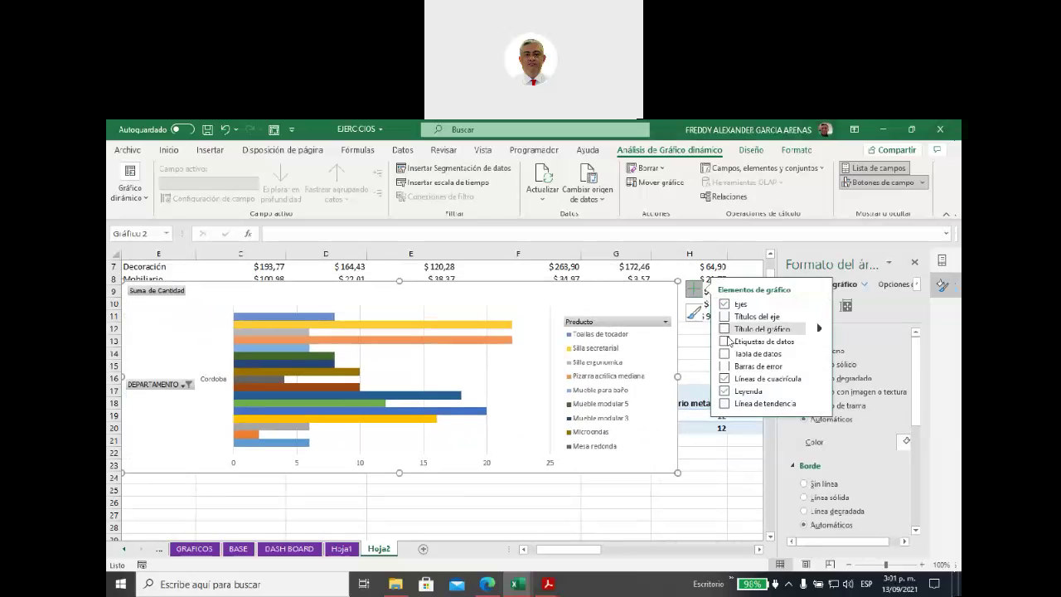
pyautogui.click(737, 341)
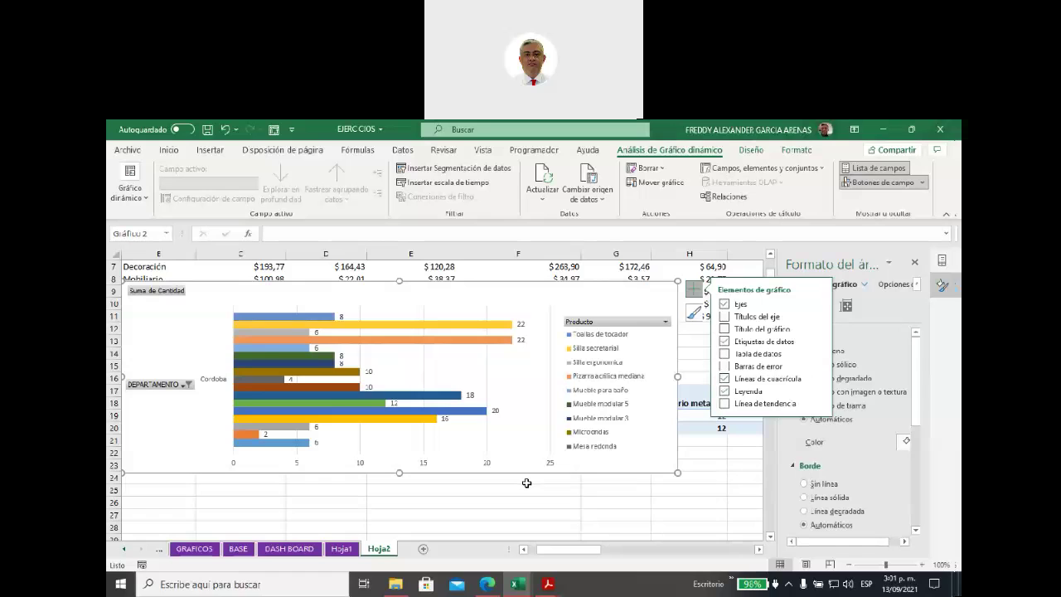
pyautogui.moveTo(415, 295); pyautogui.dragTo(435, 480)
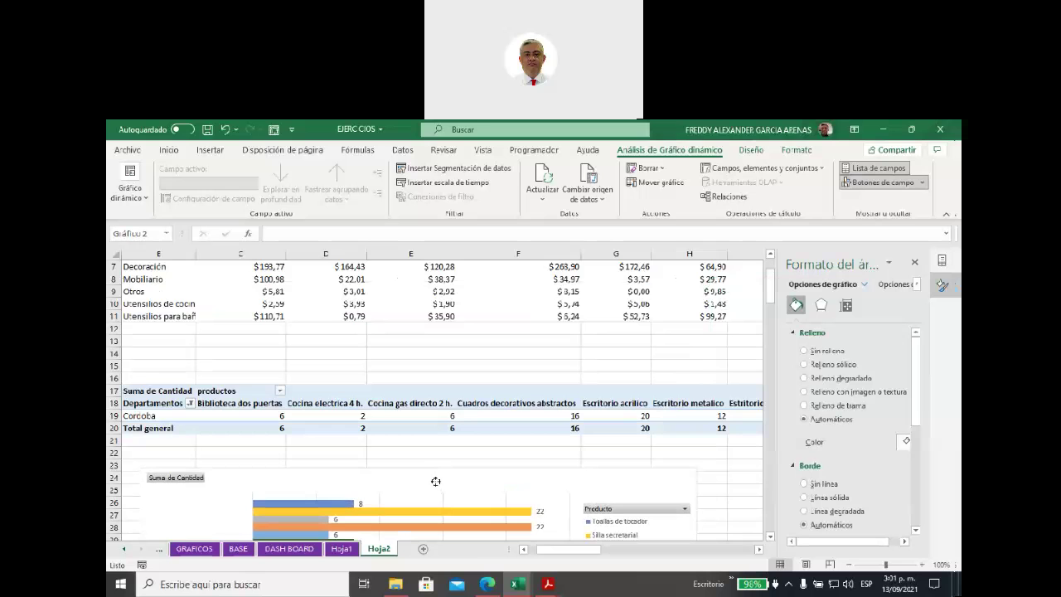
pyautogui.moveTo(435, 481); pyautogui.dragTo(535, 307)
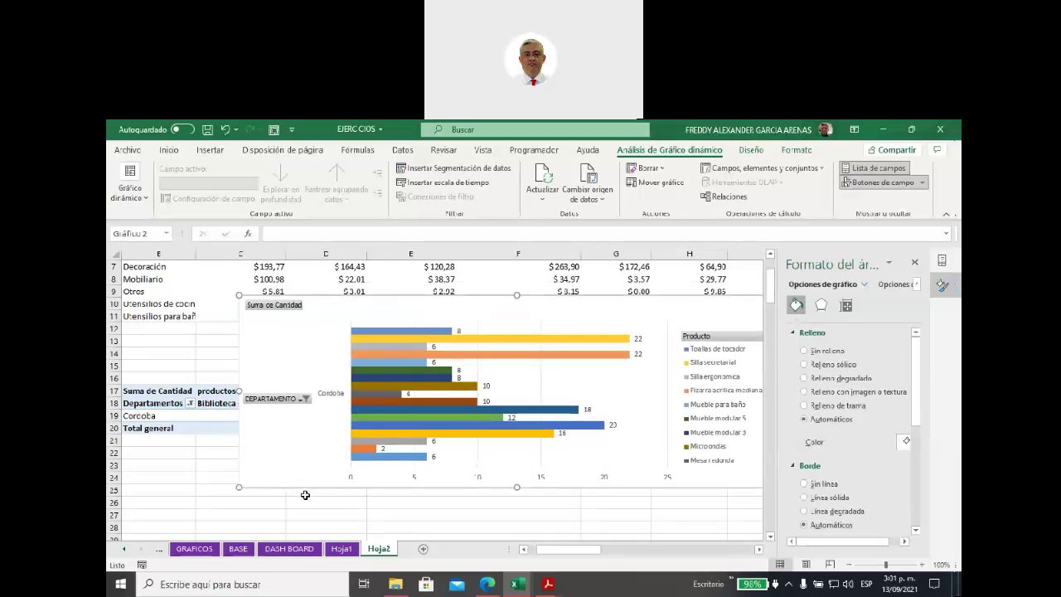
# Add Bolivar to the departments included by the bar chart's DEPARTAMENTO filter, alongside Cordoba.
pyautogui.click(306, 399)
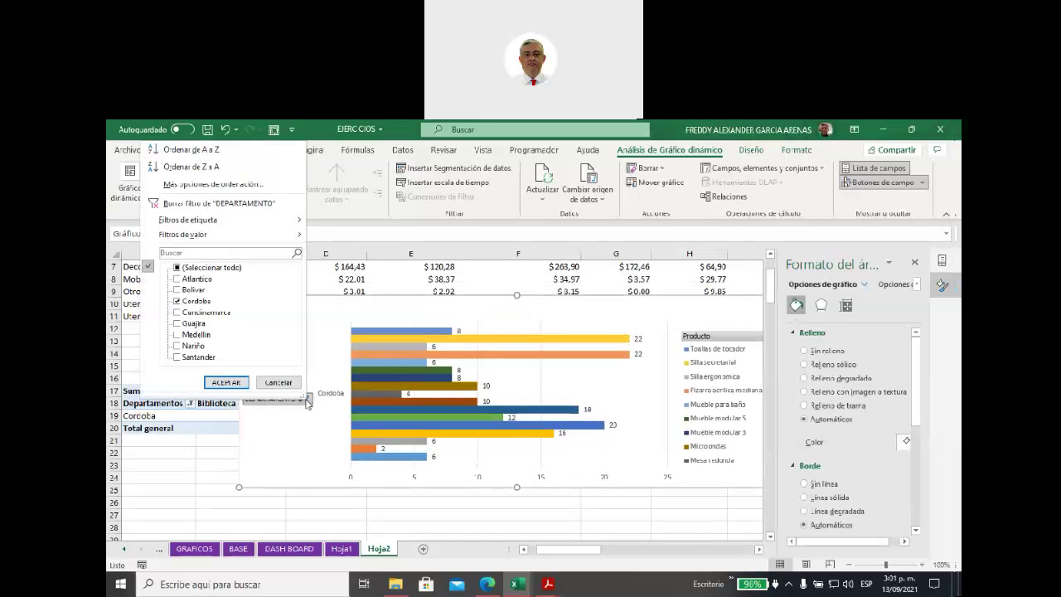
pyautogui.click(178, 290)
pyautogui.click(224, 383)
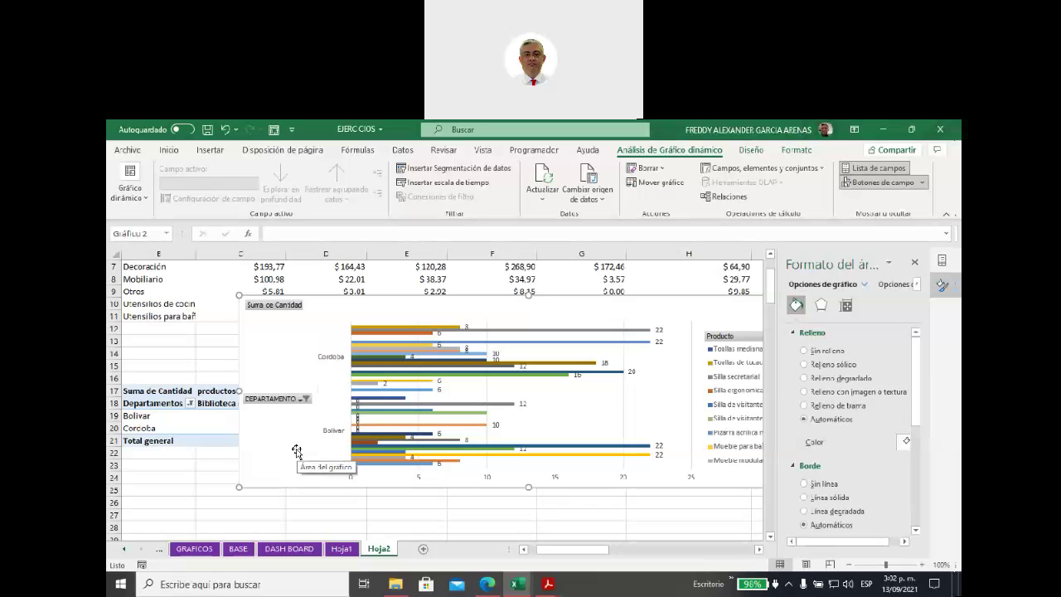
# Filter the bar chart's Producto field to only Escritorio acrilico and reposition the chart just below the Otros row.
pyautogui.moveTo(699, 301); pyautogui.dragTo(587, 279)
pyautogui.click(696, 319)
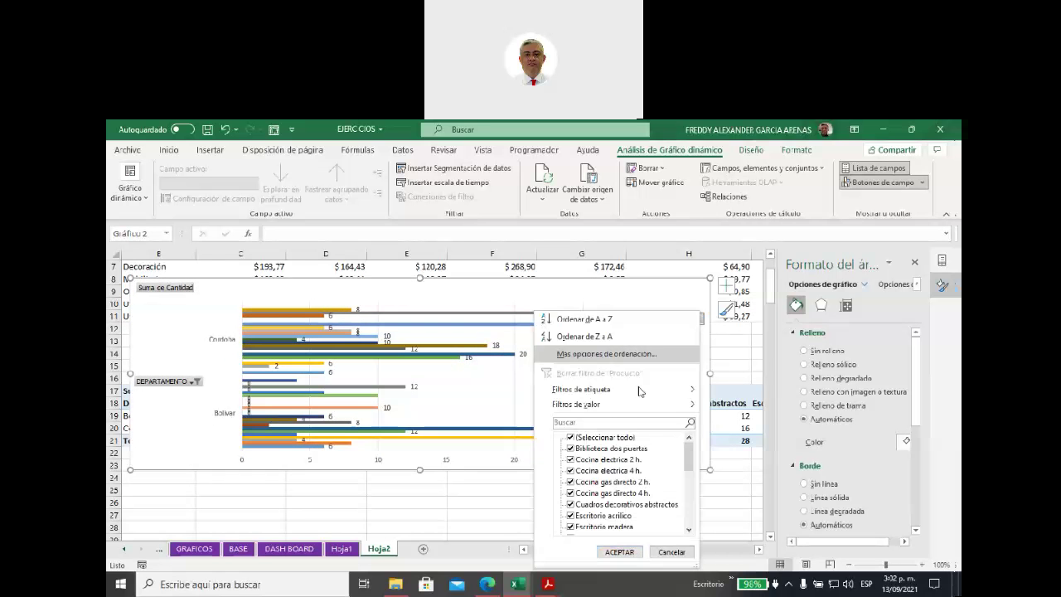
pyautogui.click(571, 438)
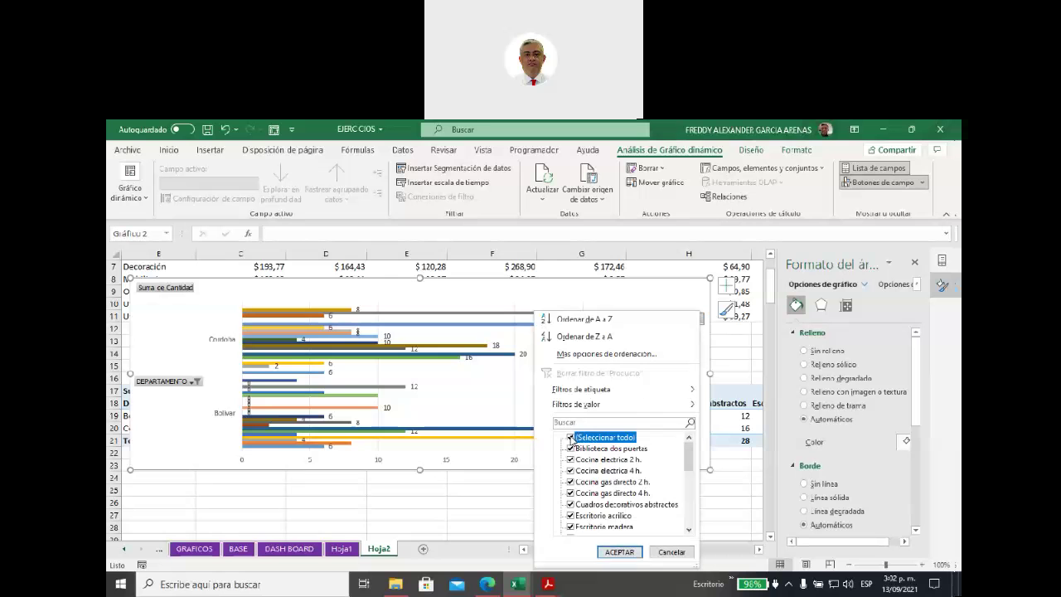
pyautogui.click(571, 517)
pyautogui.click(615, 551)
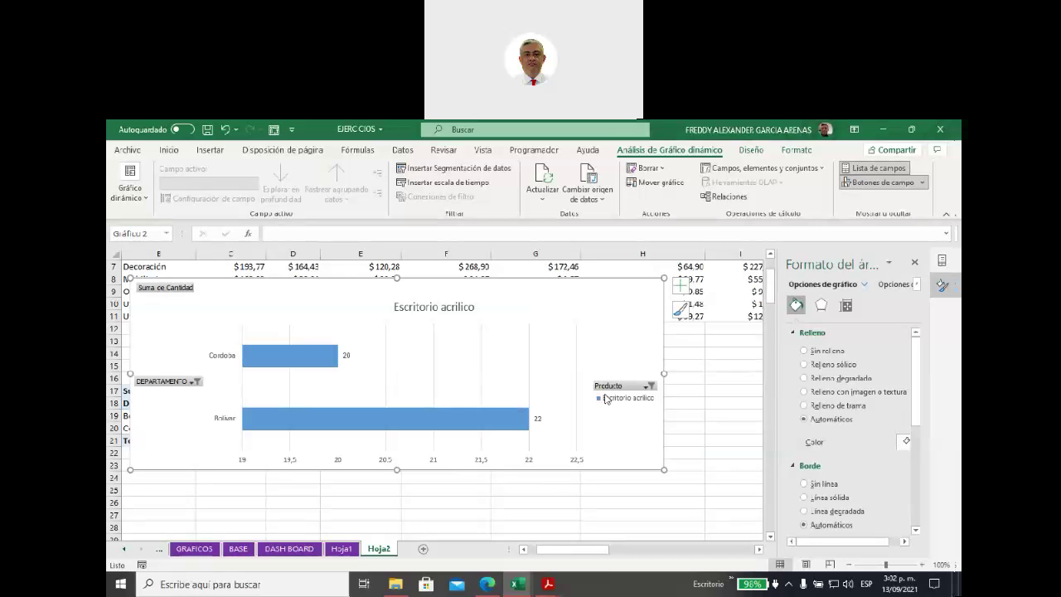
pyautogui.moveTo(448, 357); pyautogui.dragTo(627, 307)
pyautogui.moveTo(542, 307); pyautogui.dragTo(338, 307)
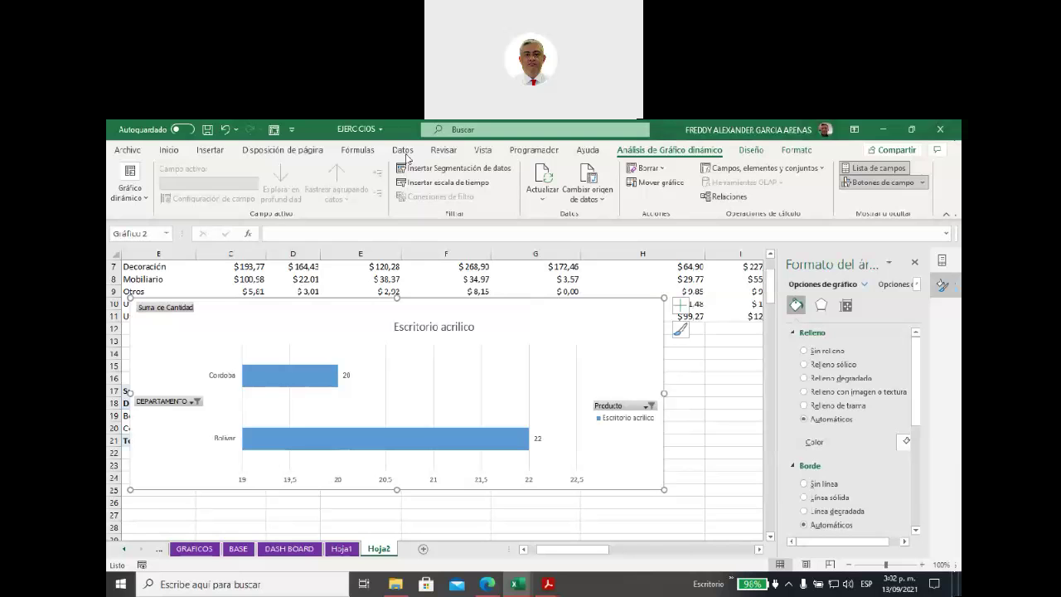
# Show the commands for inserting objects while the Escritorio acrilico bar chart is selected.
pyautogui.click(211, 150)
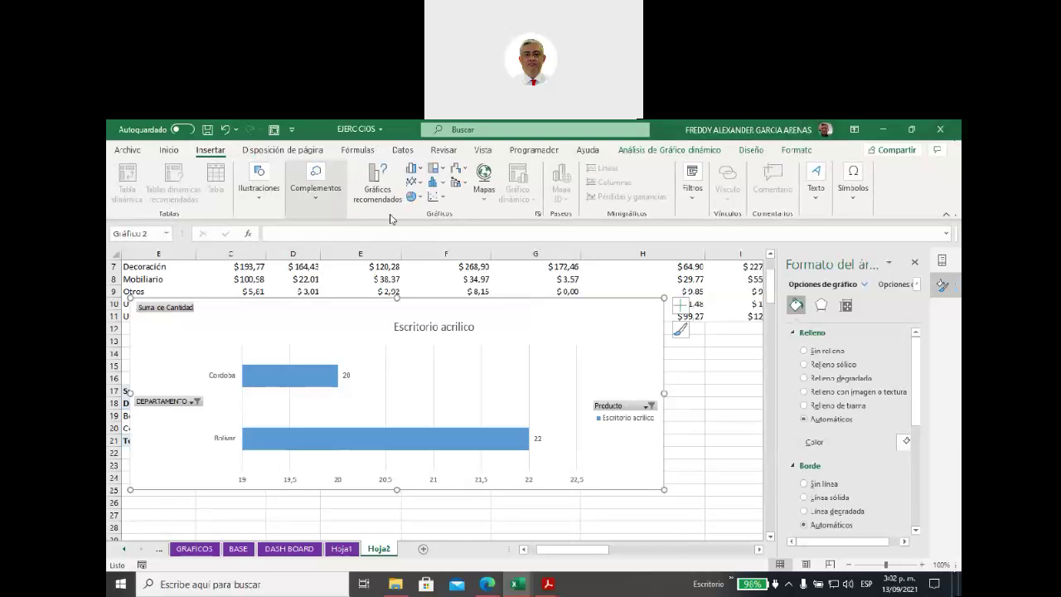